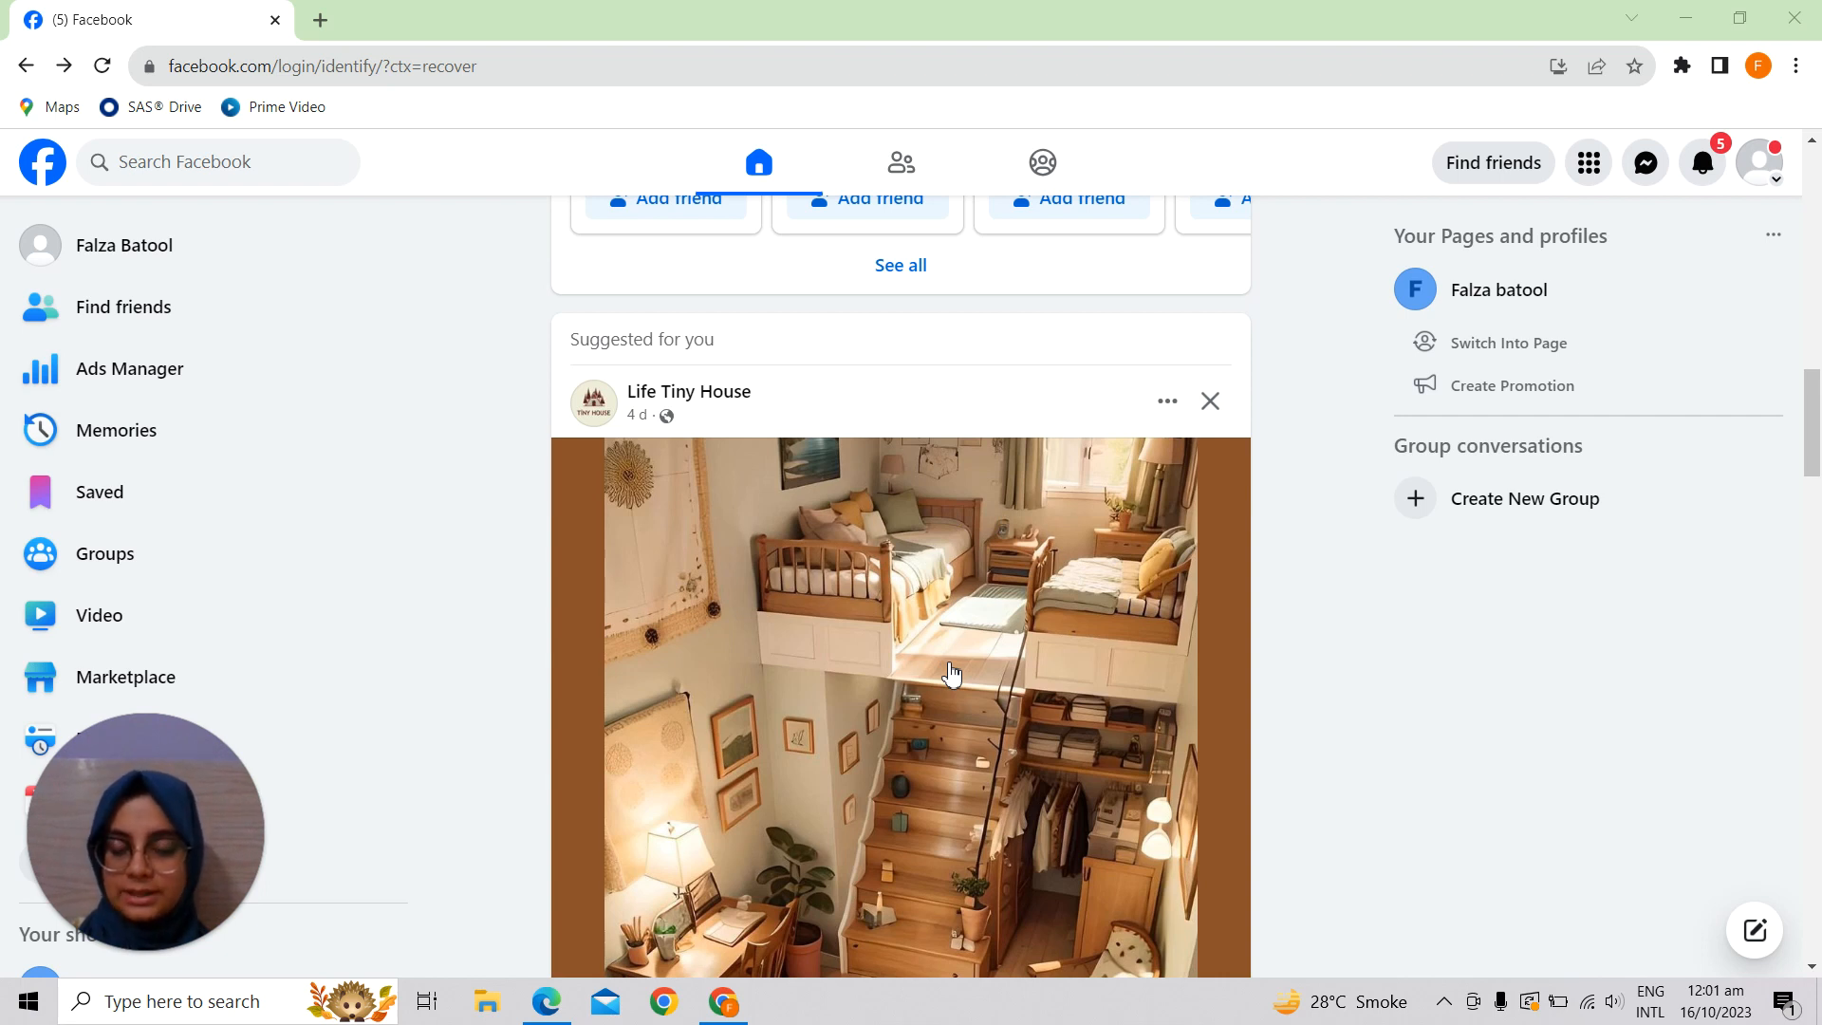
scroll(952, 675, "down", 1)
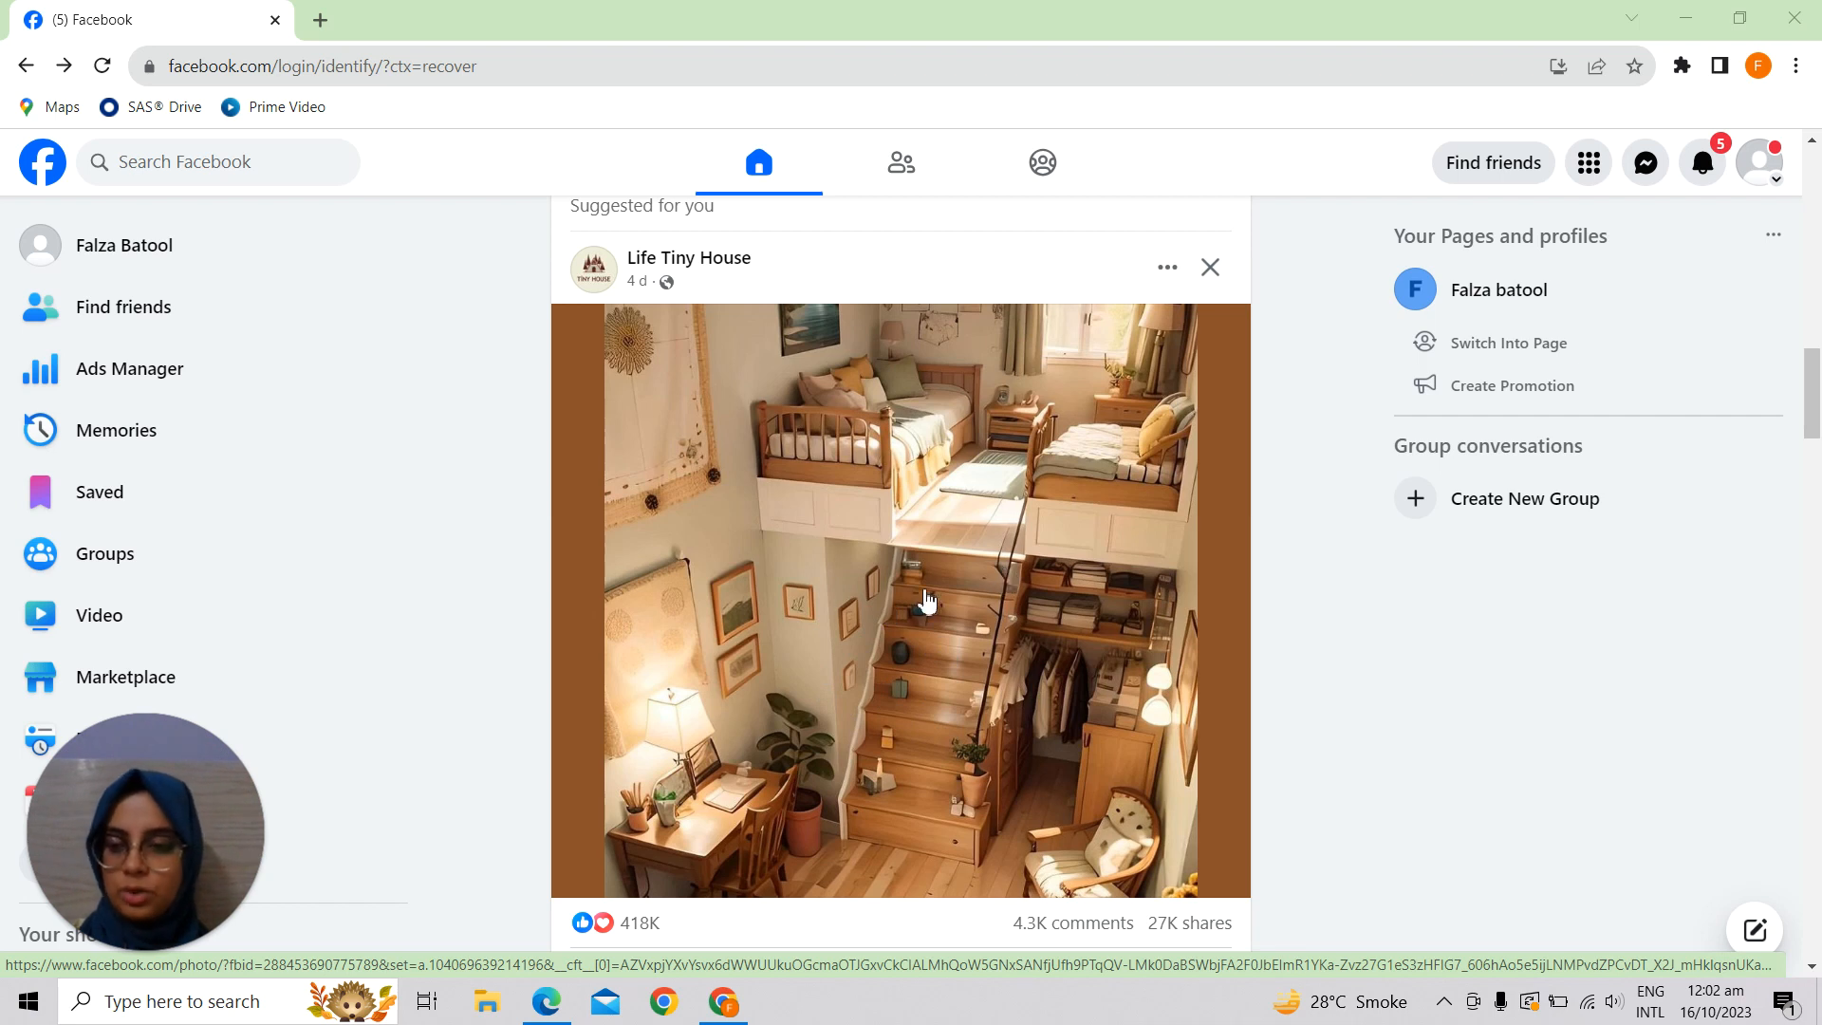
left_click(868, 506)
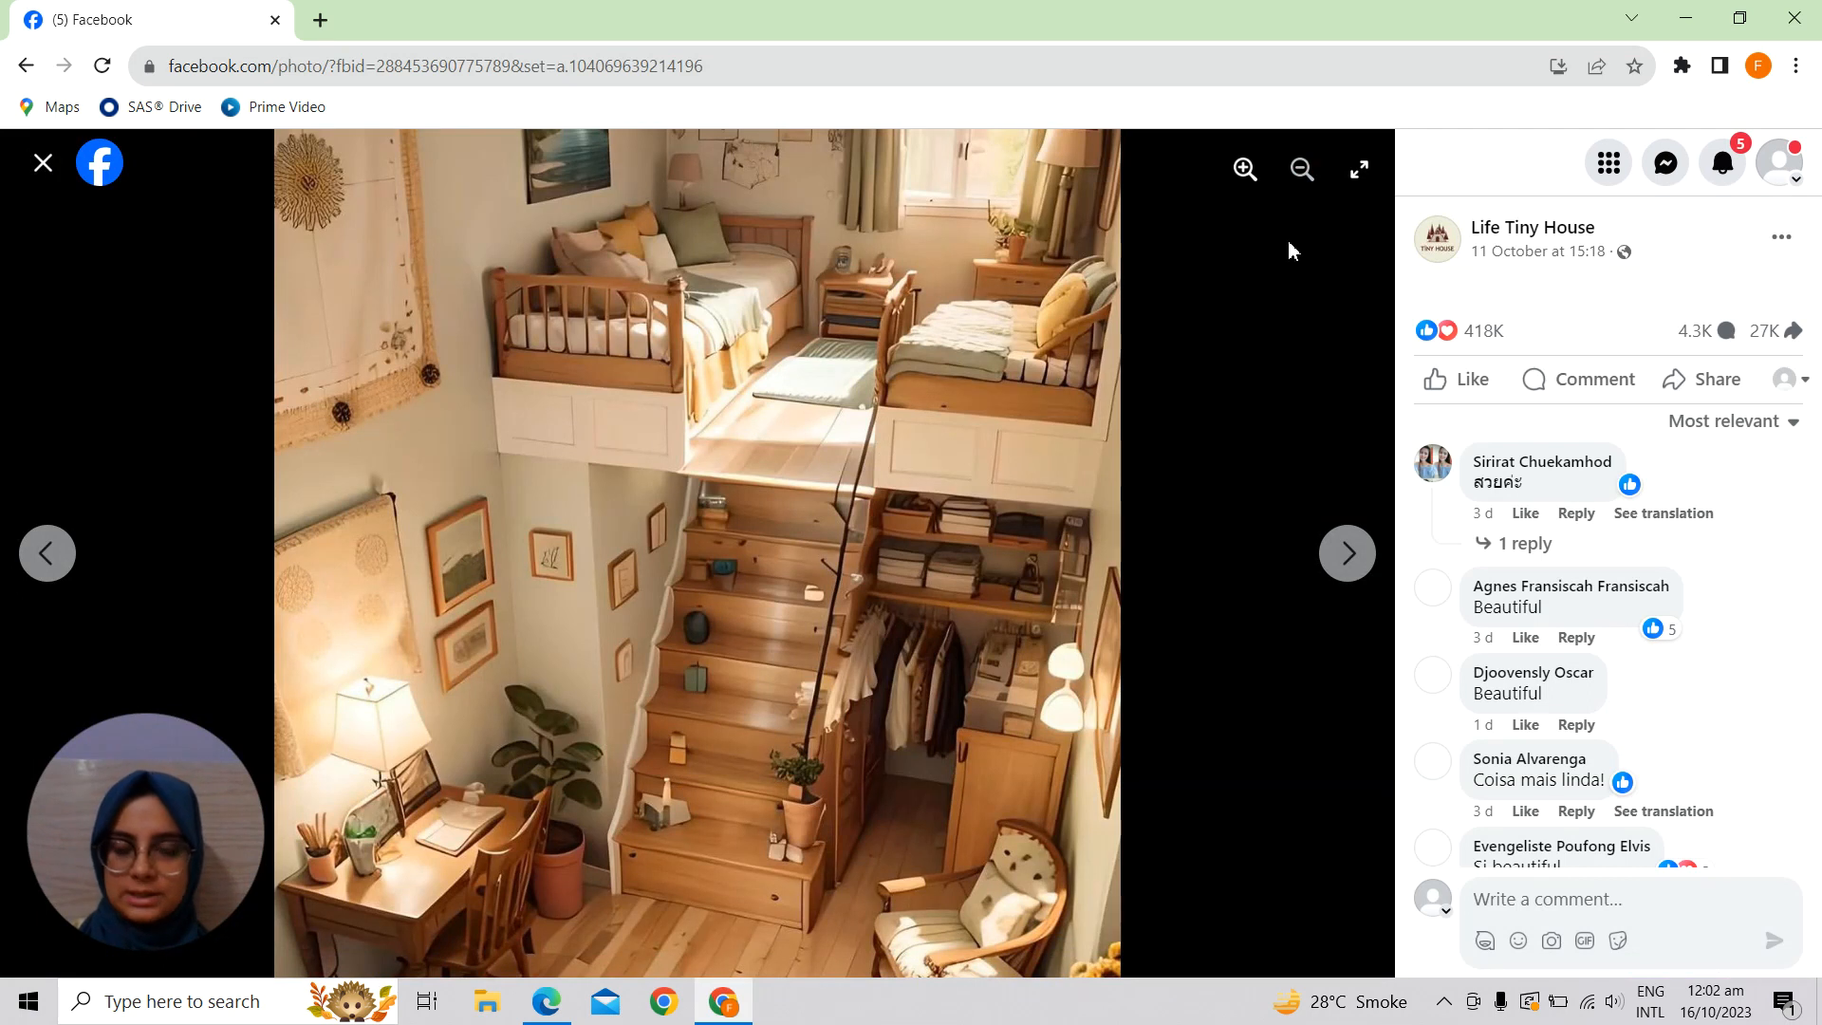
left_click(43, 163)
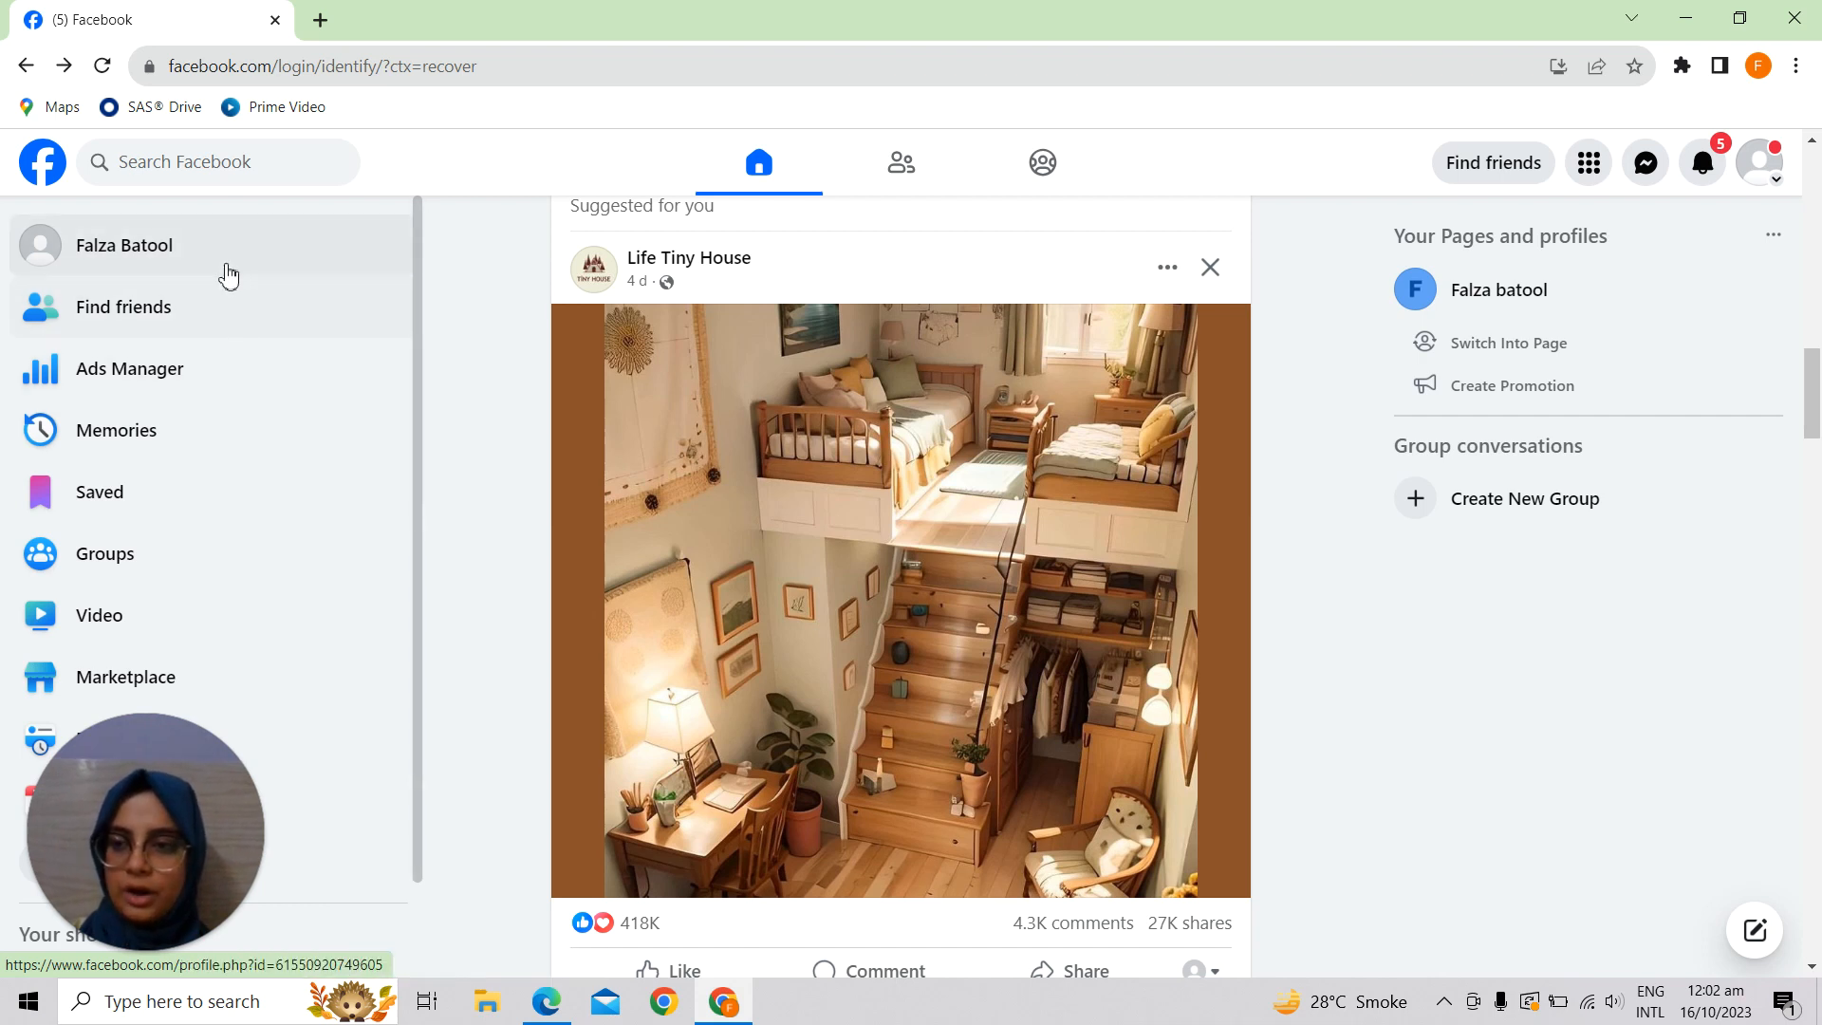
- Go to Ads Manager and start a new campaign with the Auction buying type
left_click(222, 372)
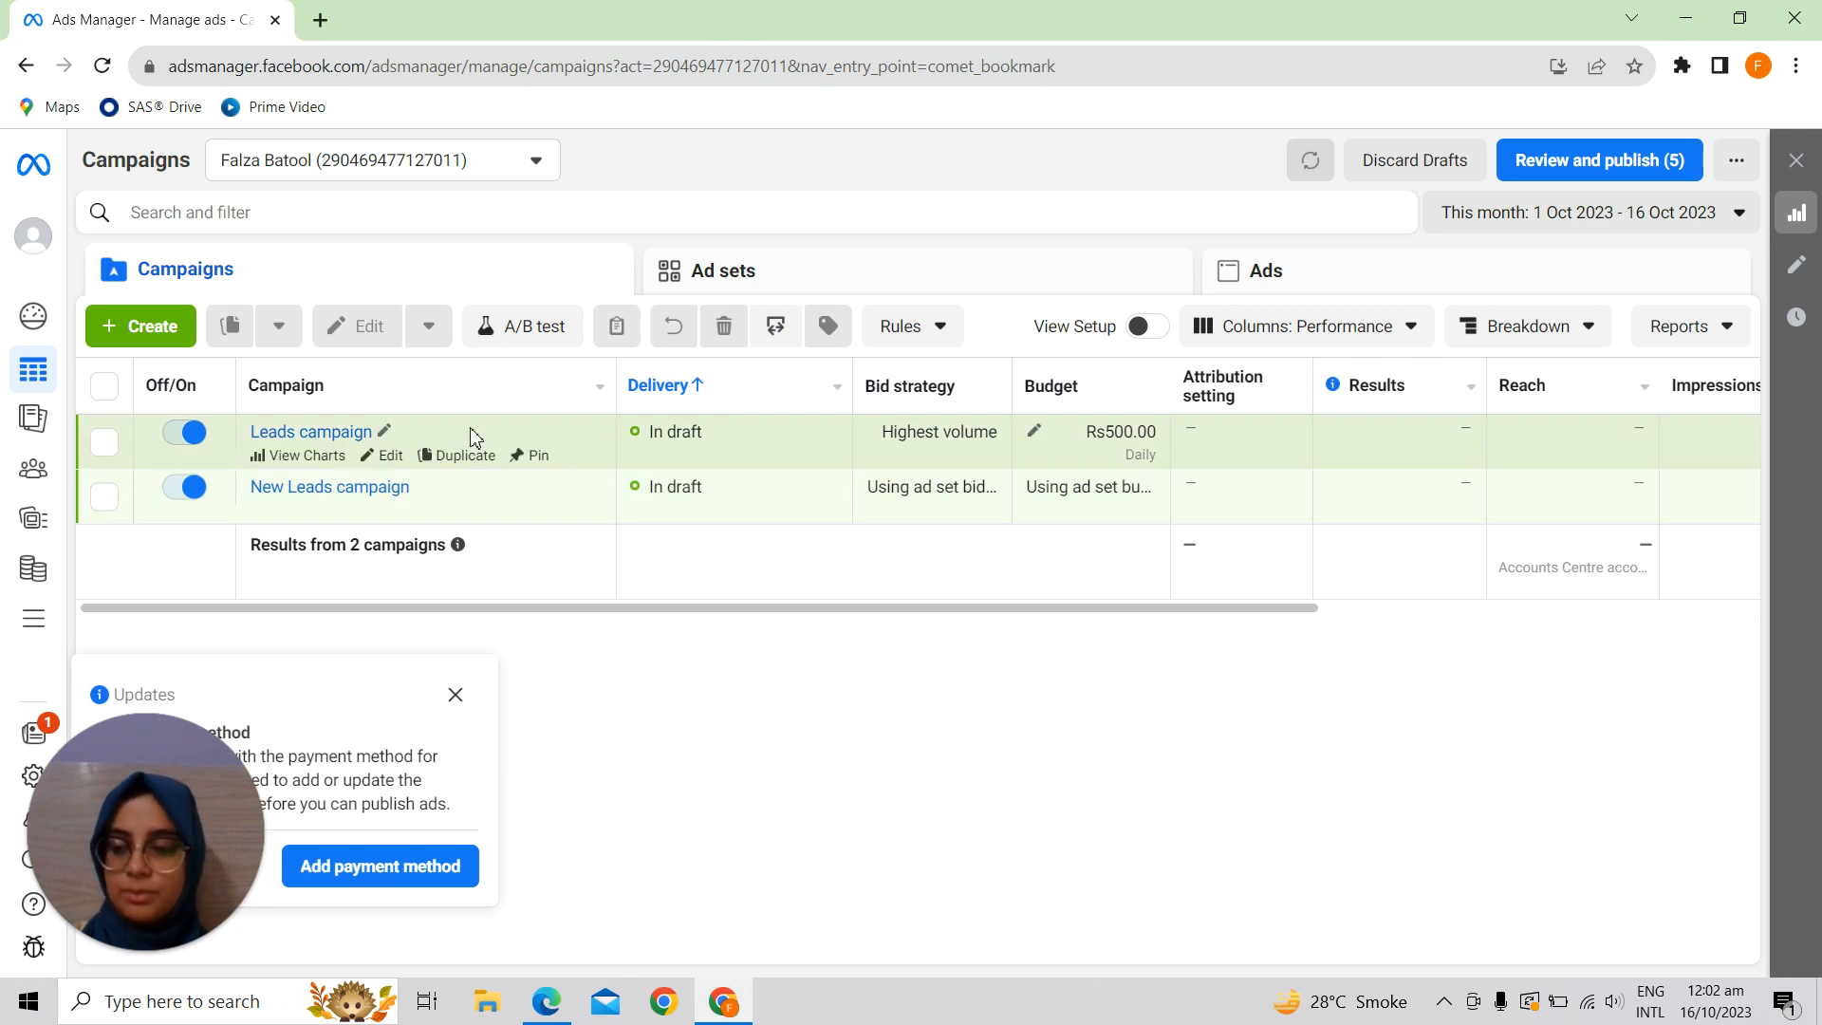
left_click(138, 340)
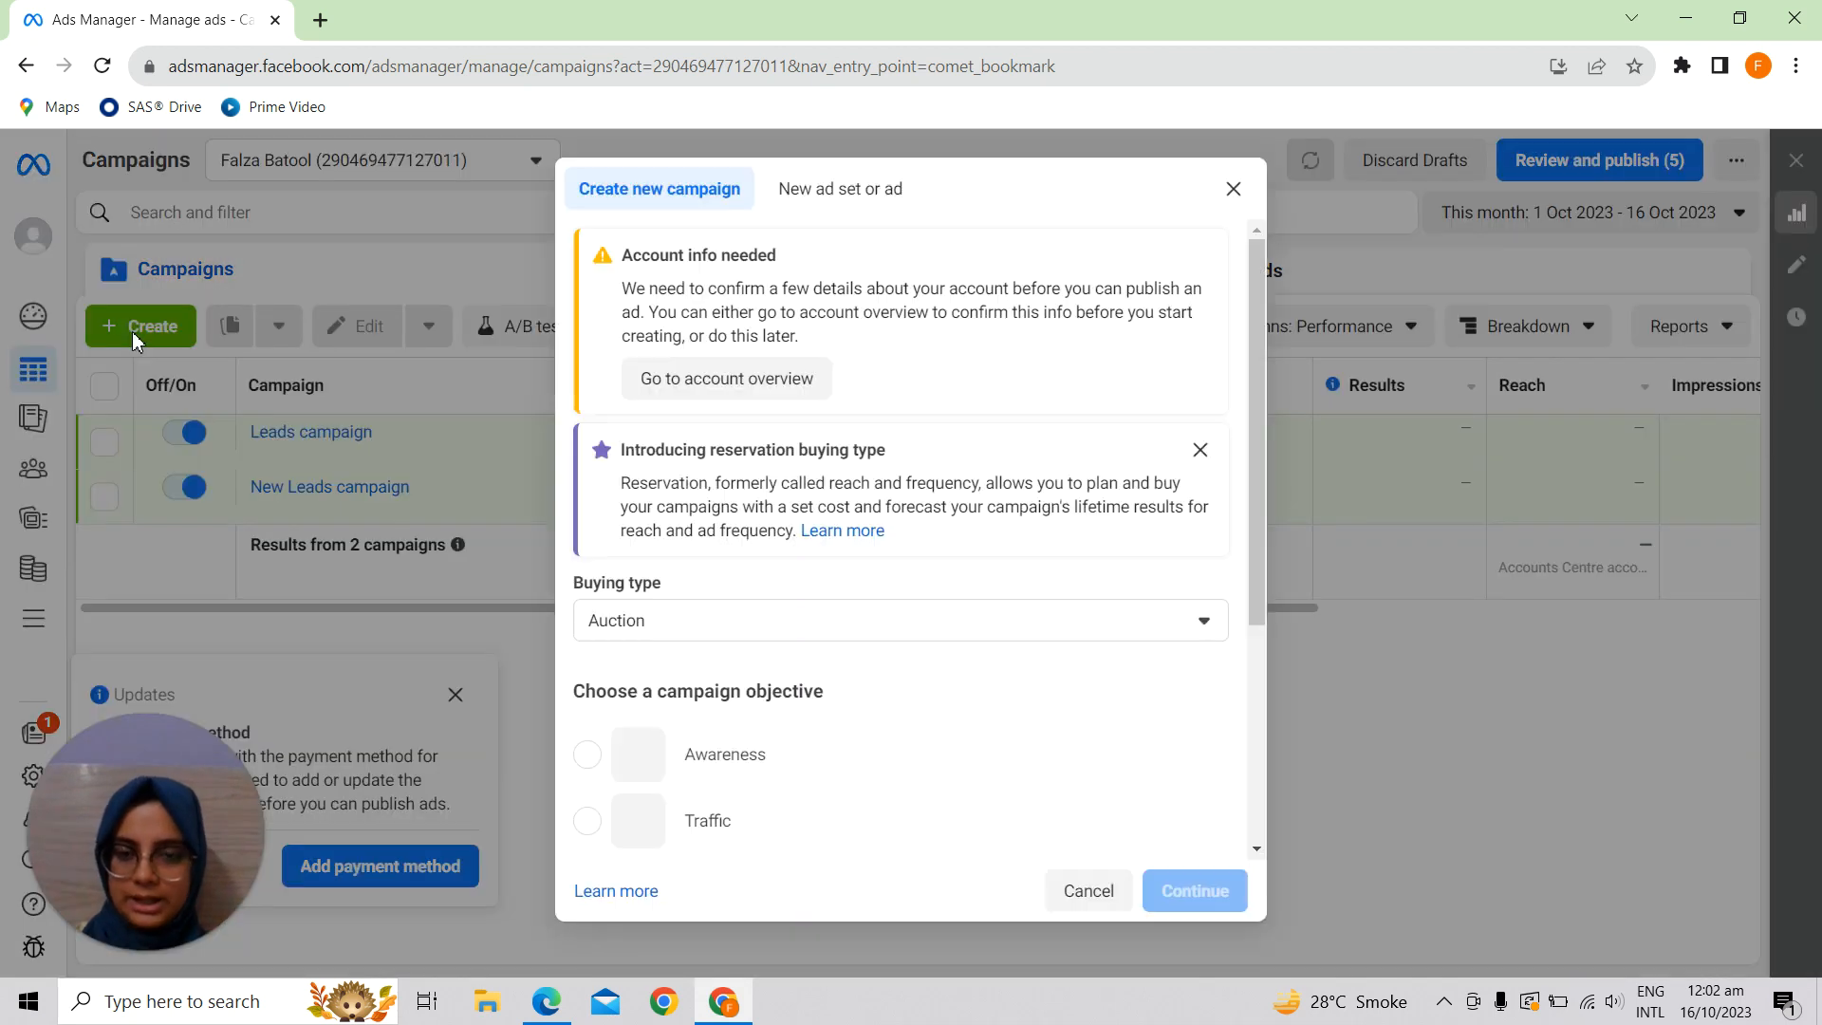
scroll(692, 598, "down", 3)
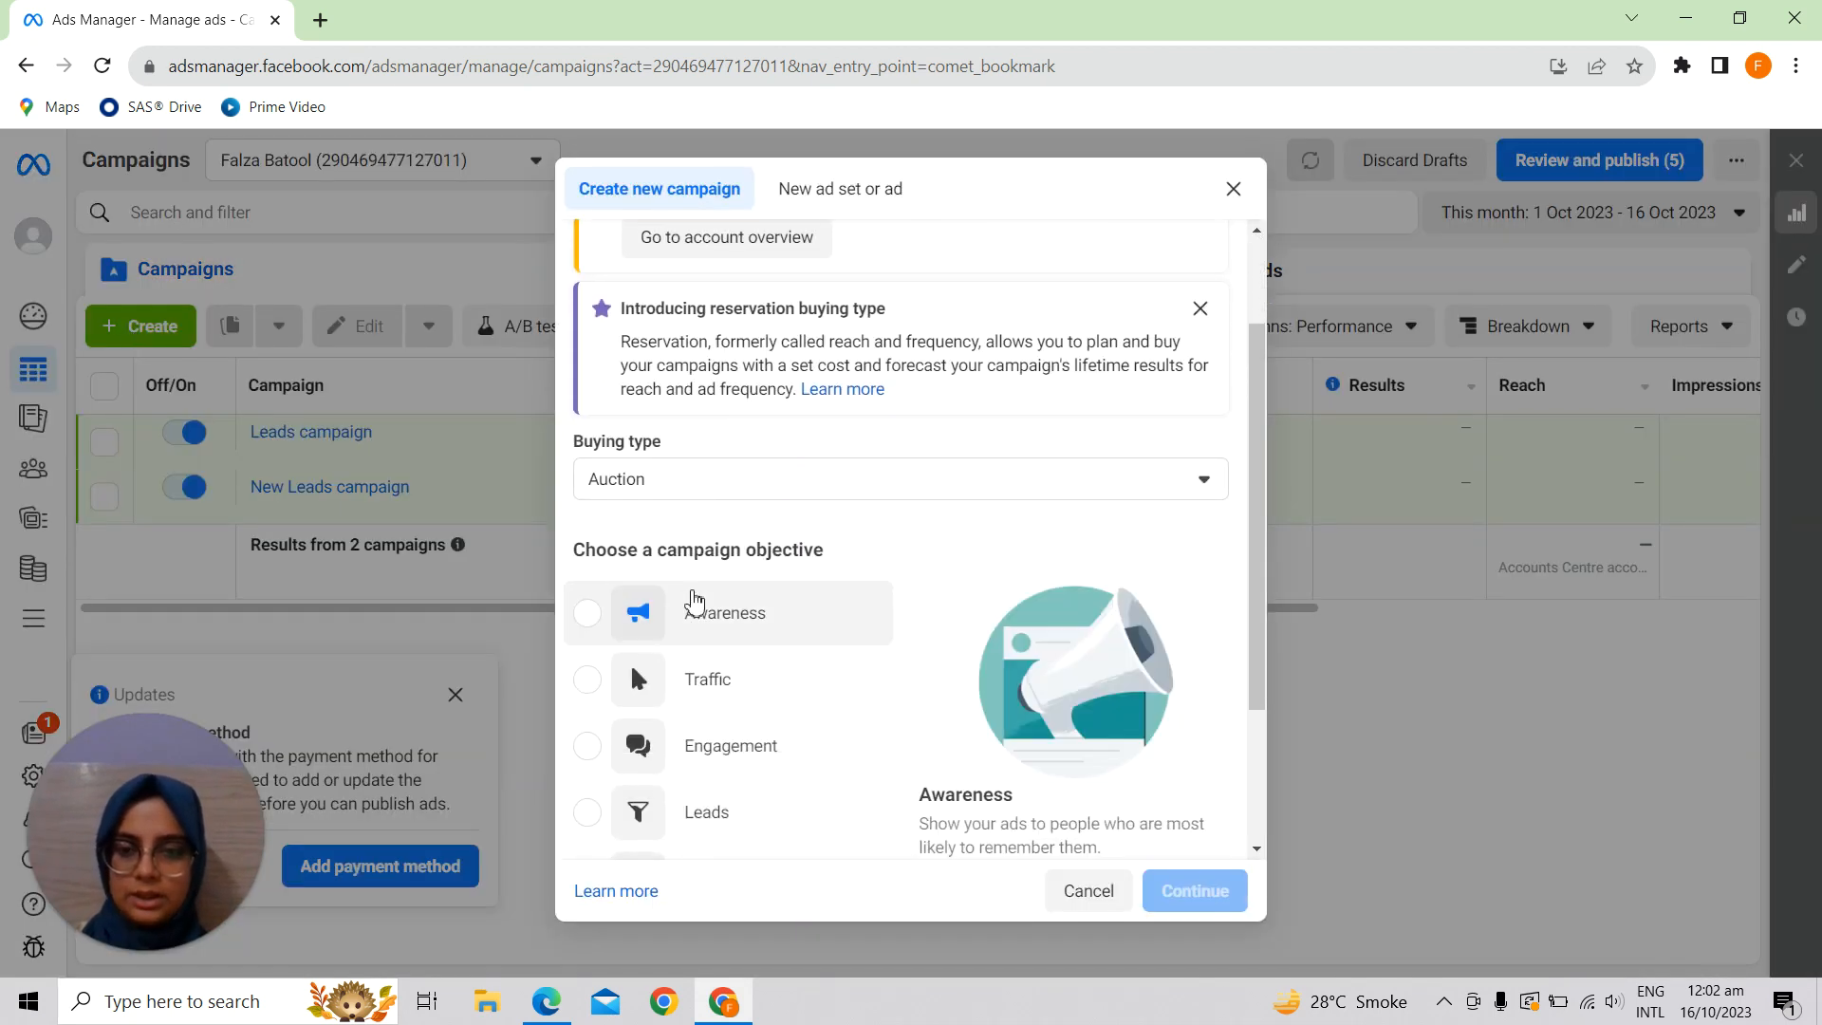
scroll(694, 600, "down", 1)
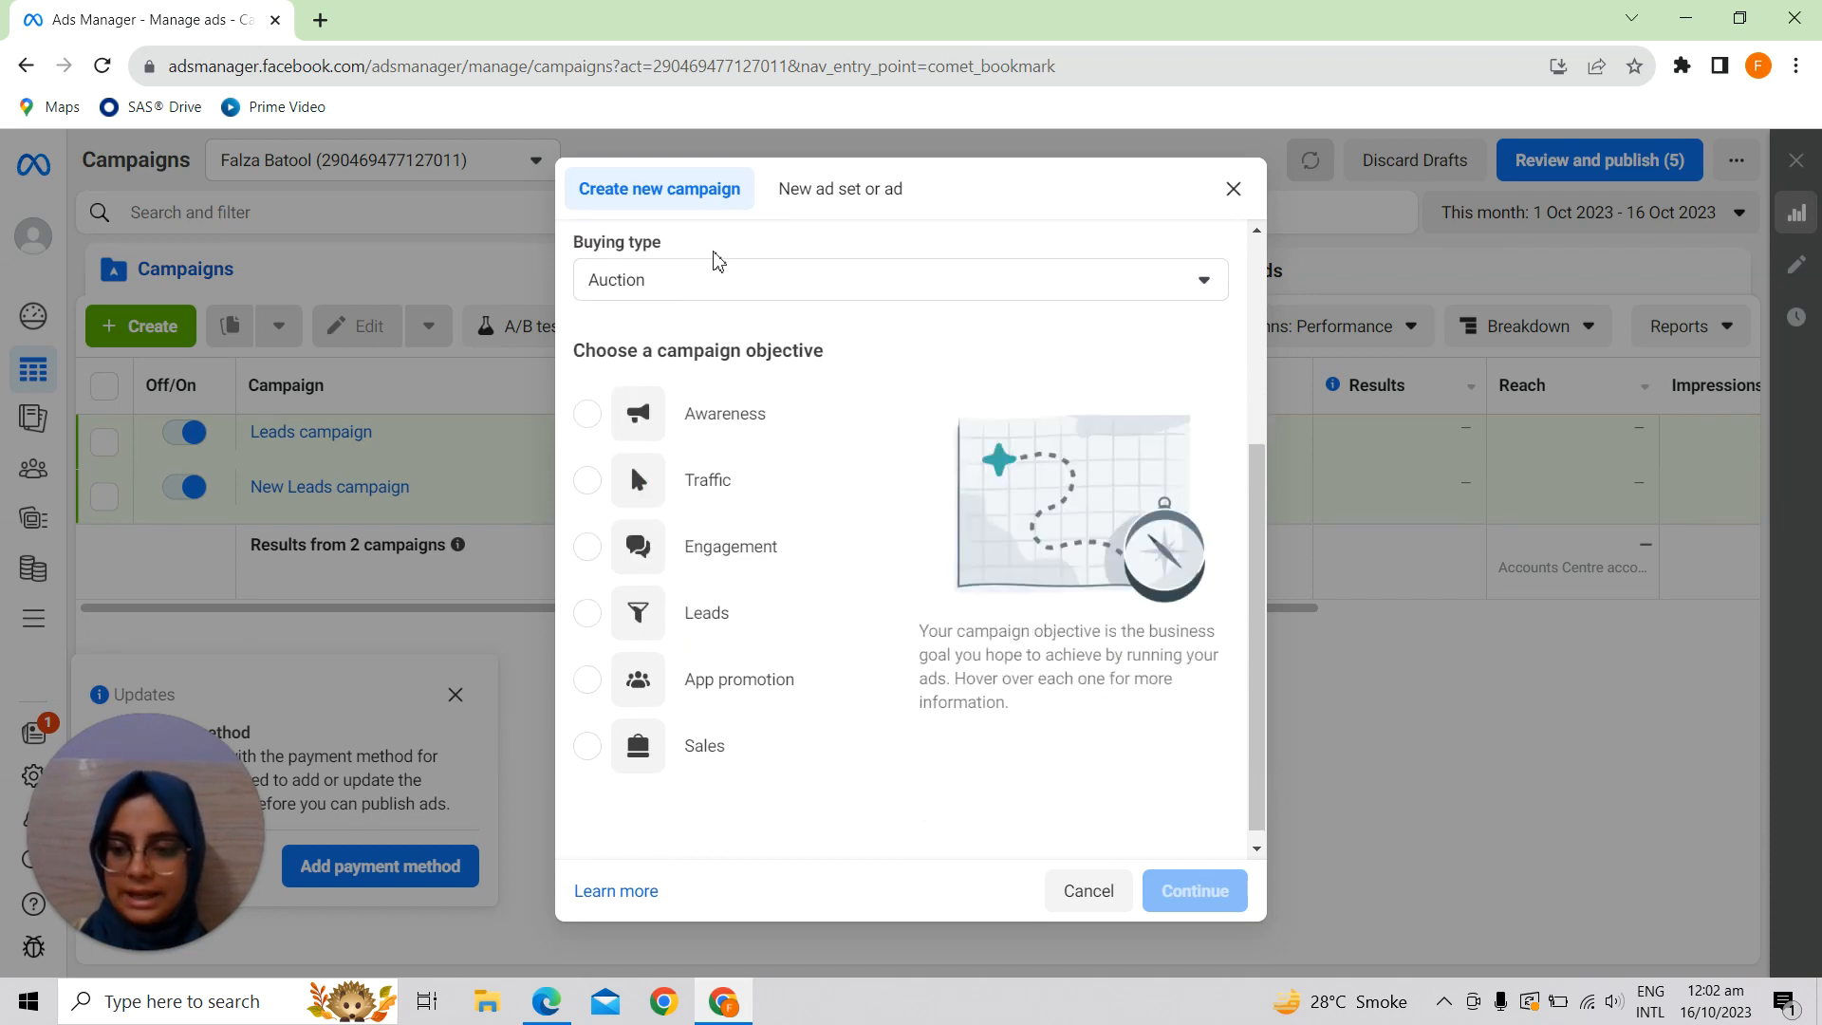
left_click(714, 298)
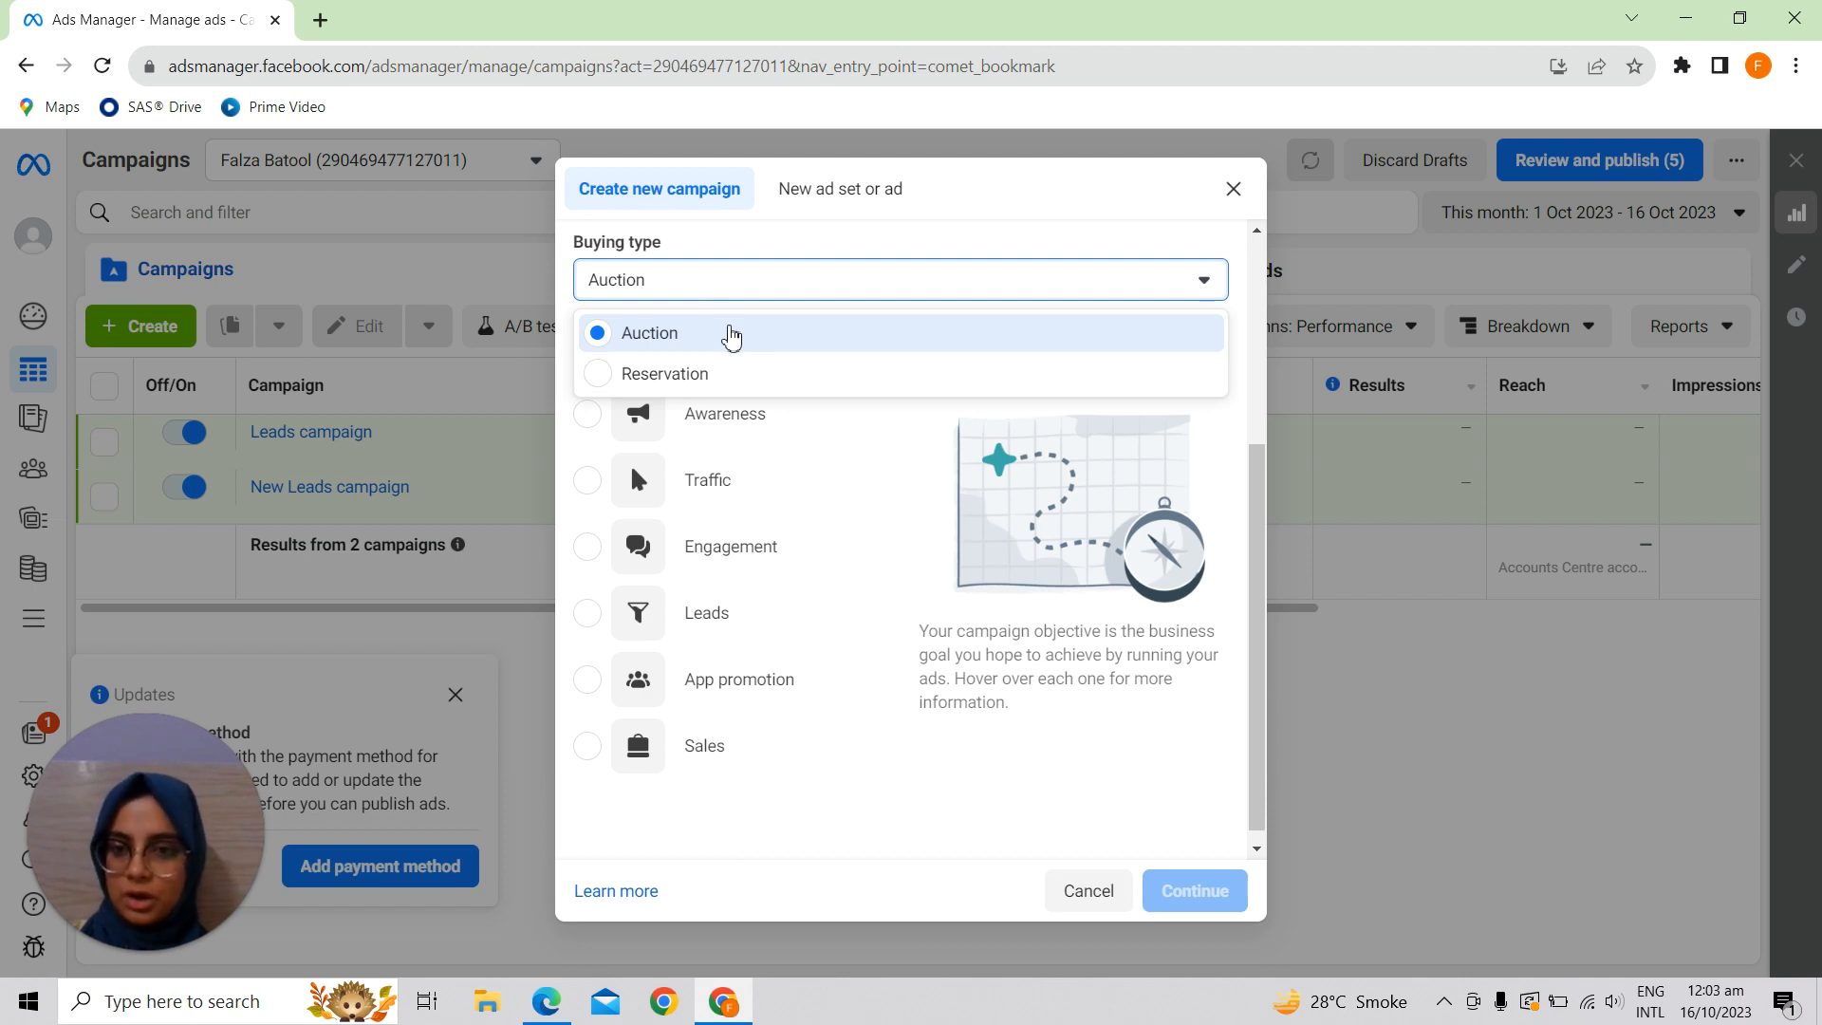
left_click(731, 334)
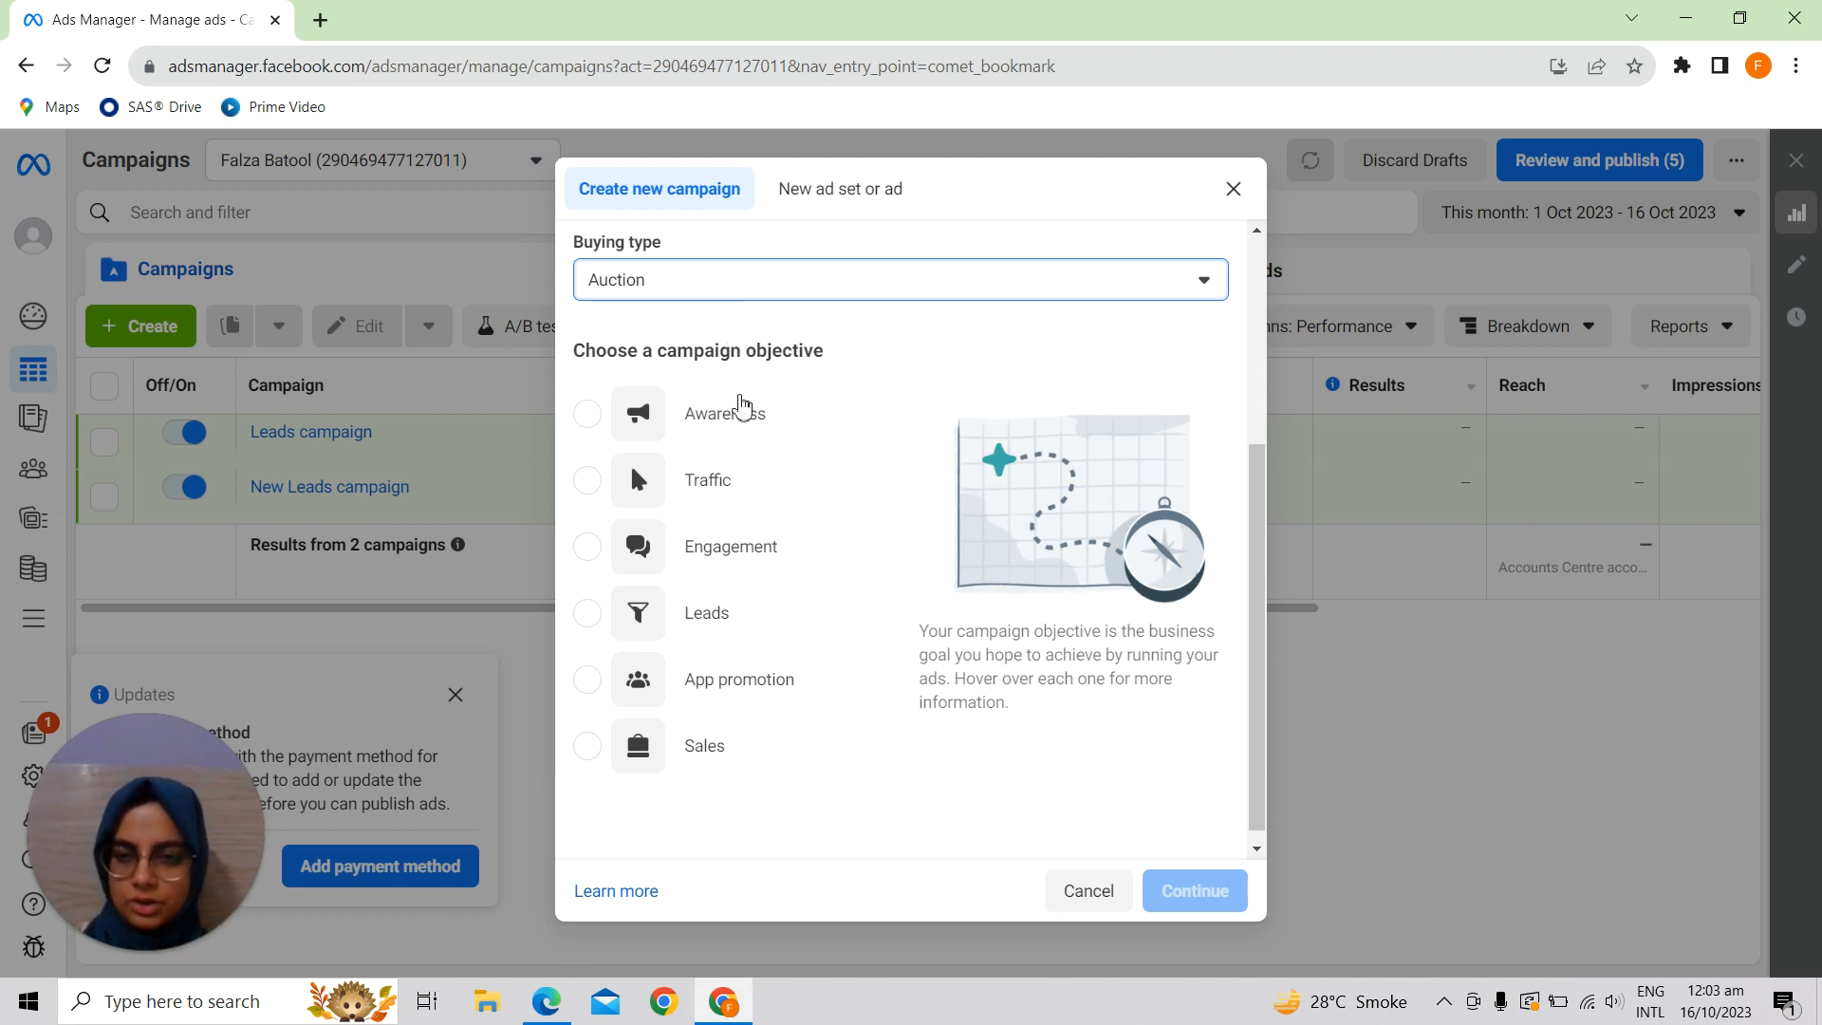
- Choose Leads as the campaign objective and continue to the campaign setup
mouse_move(741, 444)
scroll(743, 458, "down", 1)
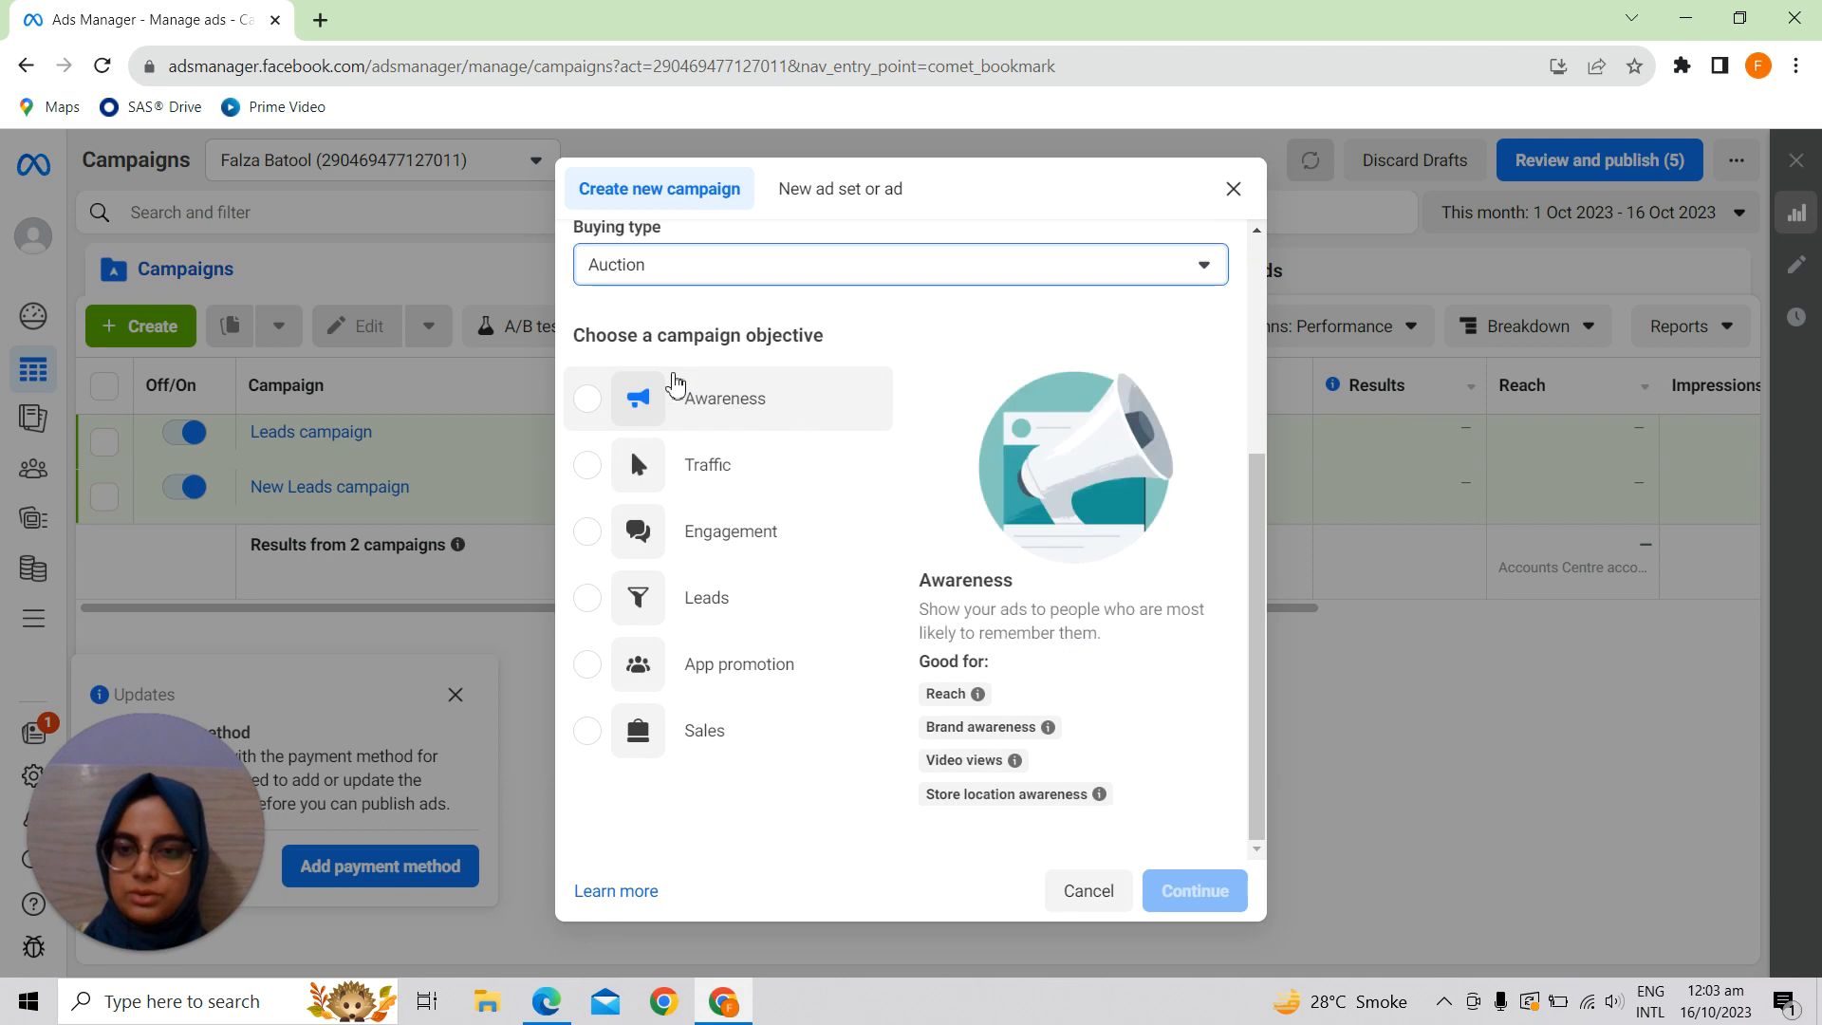
mouse_move(780, 417)
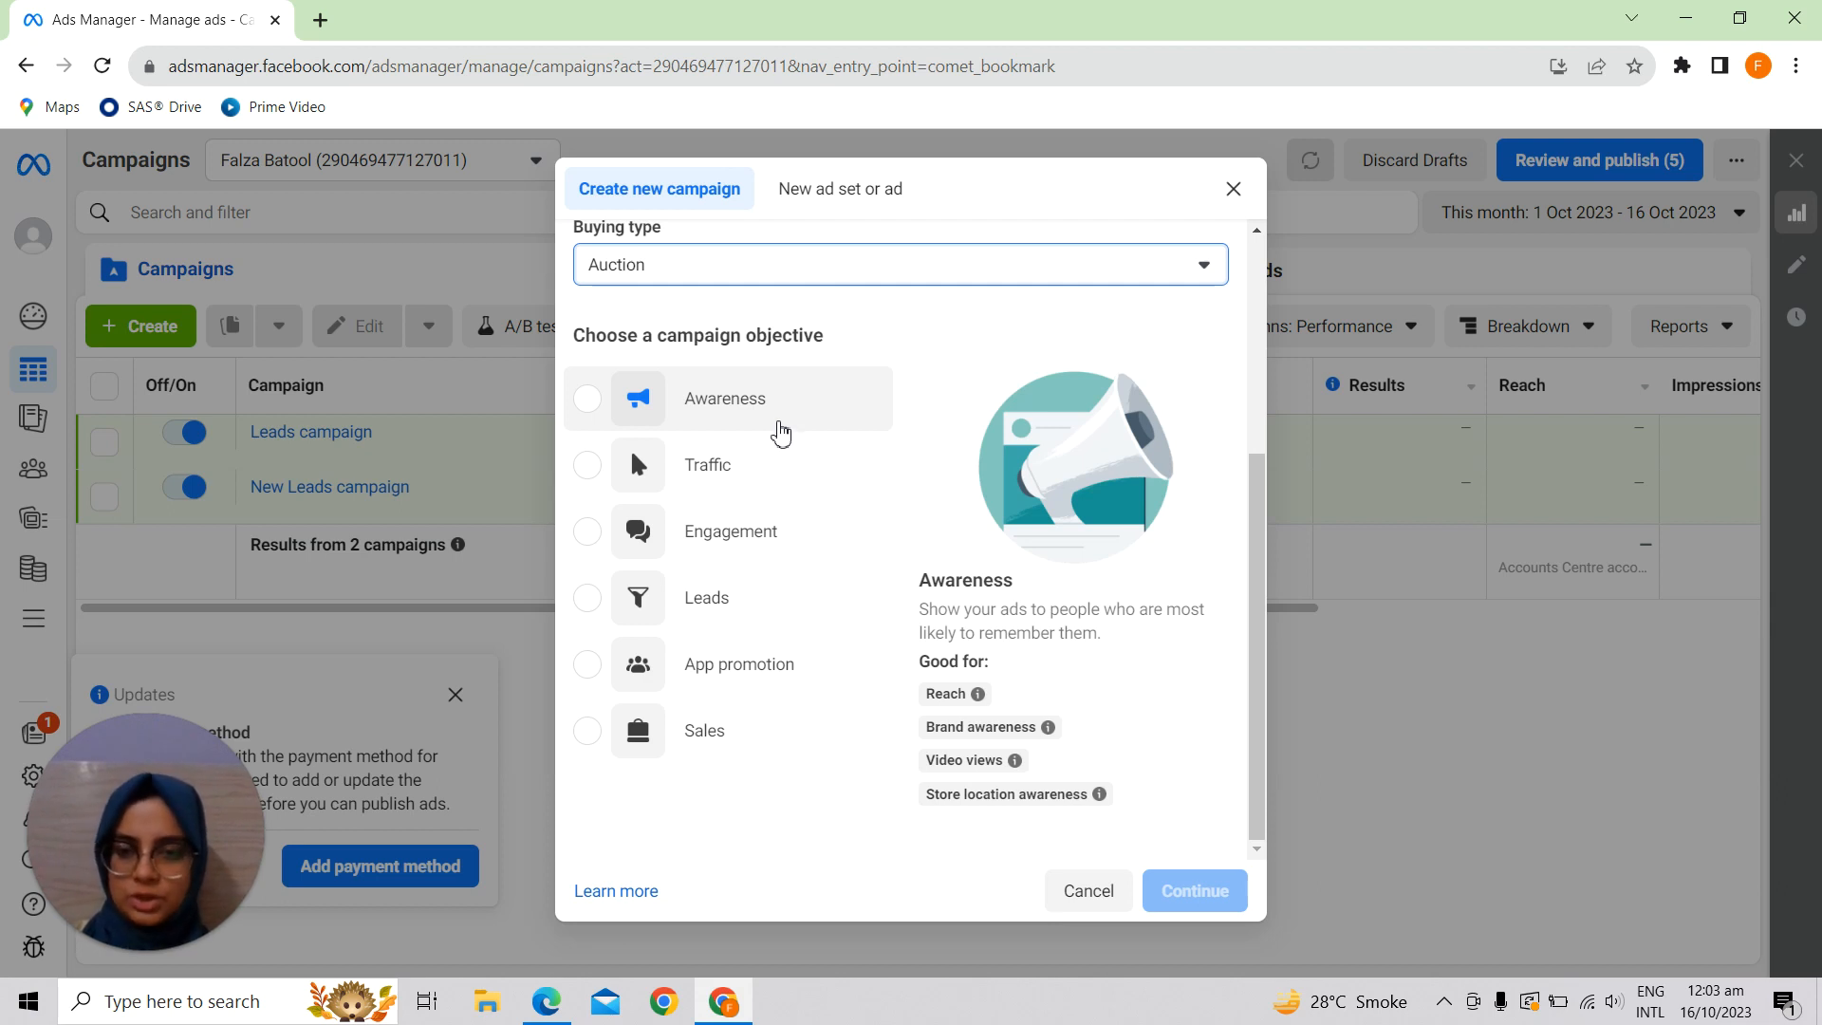
scroll(767, 456, "down", 1)
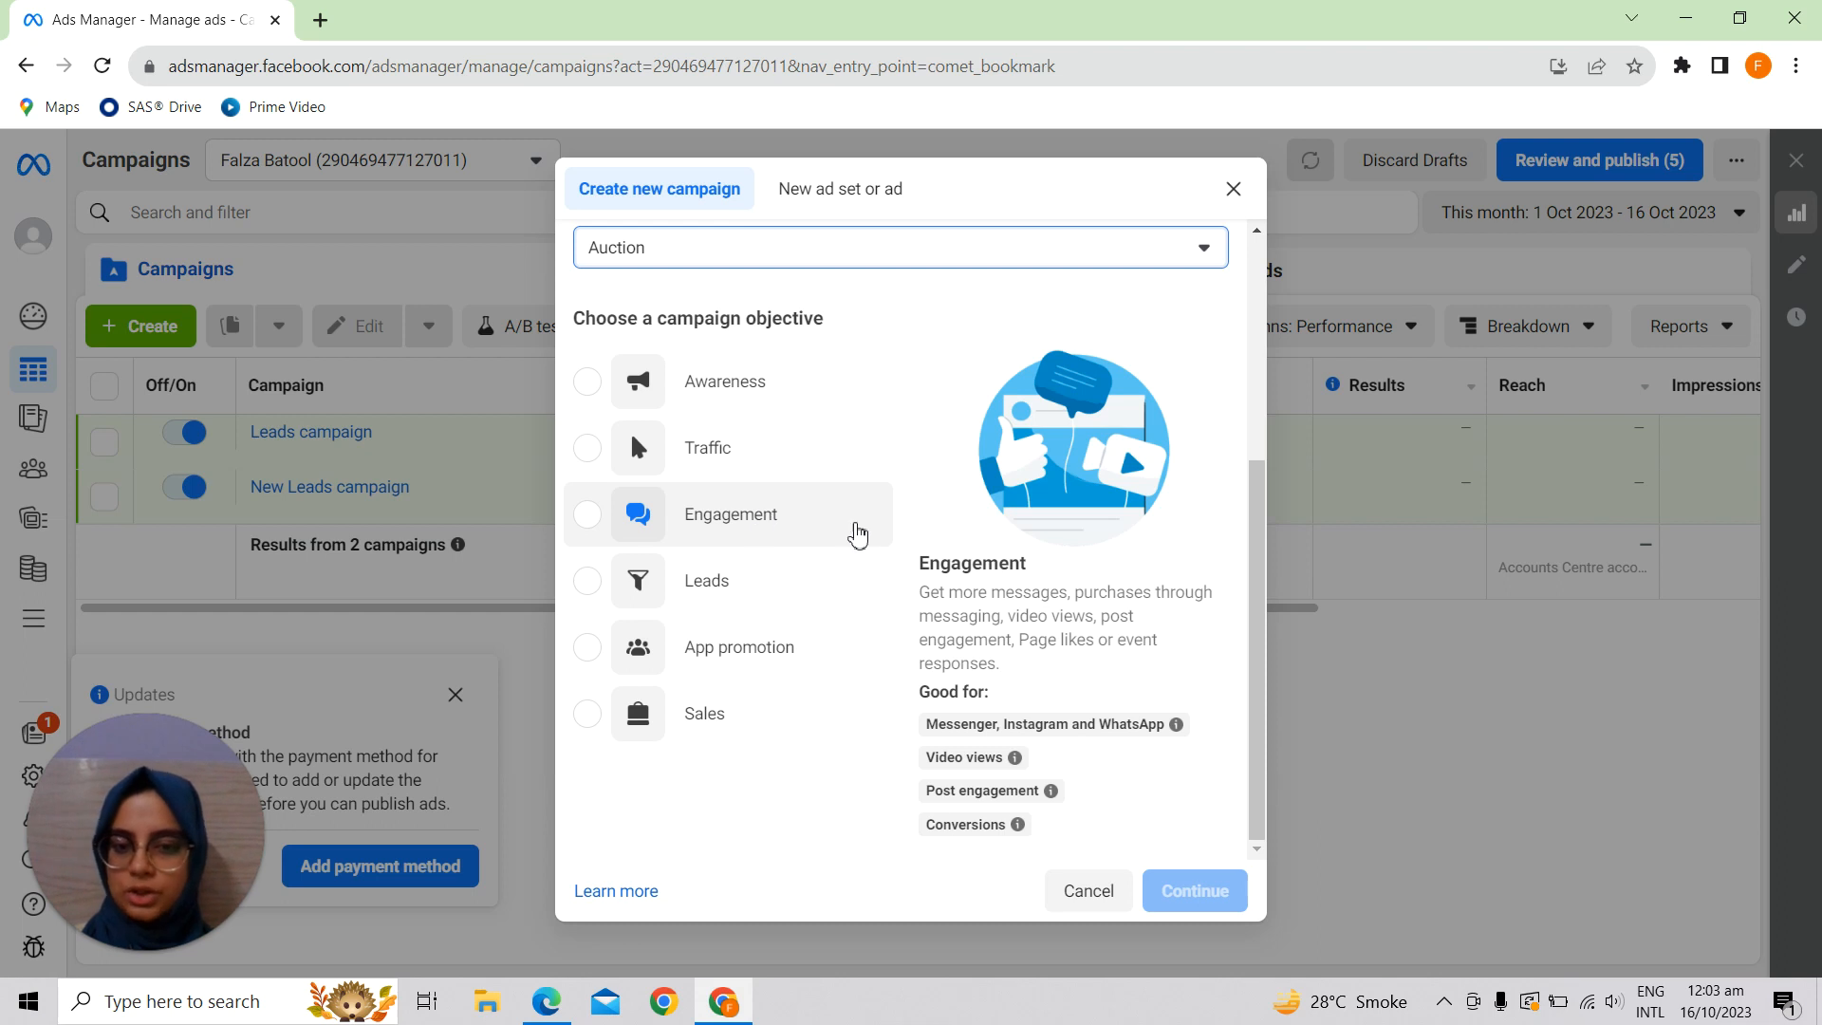
scroll(854, 529, "up", 1)
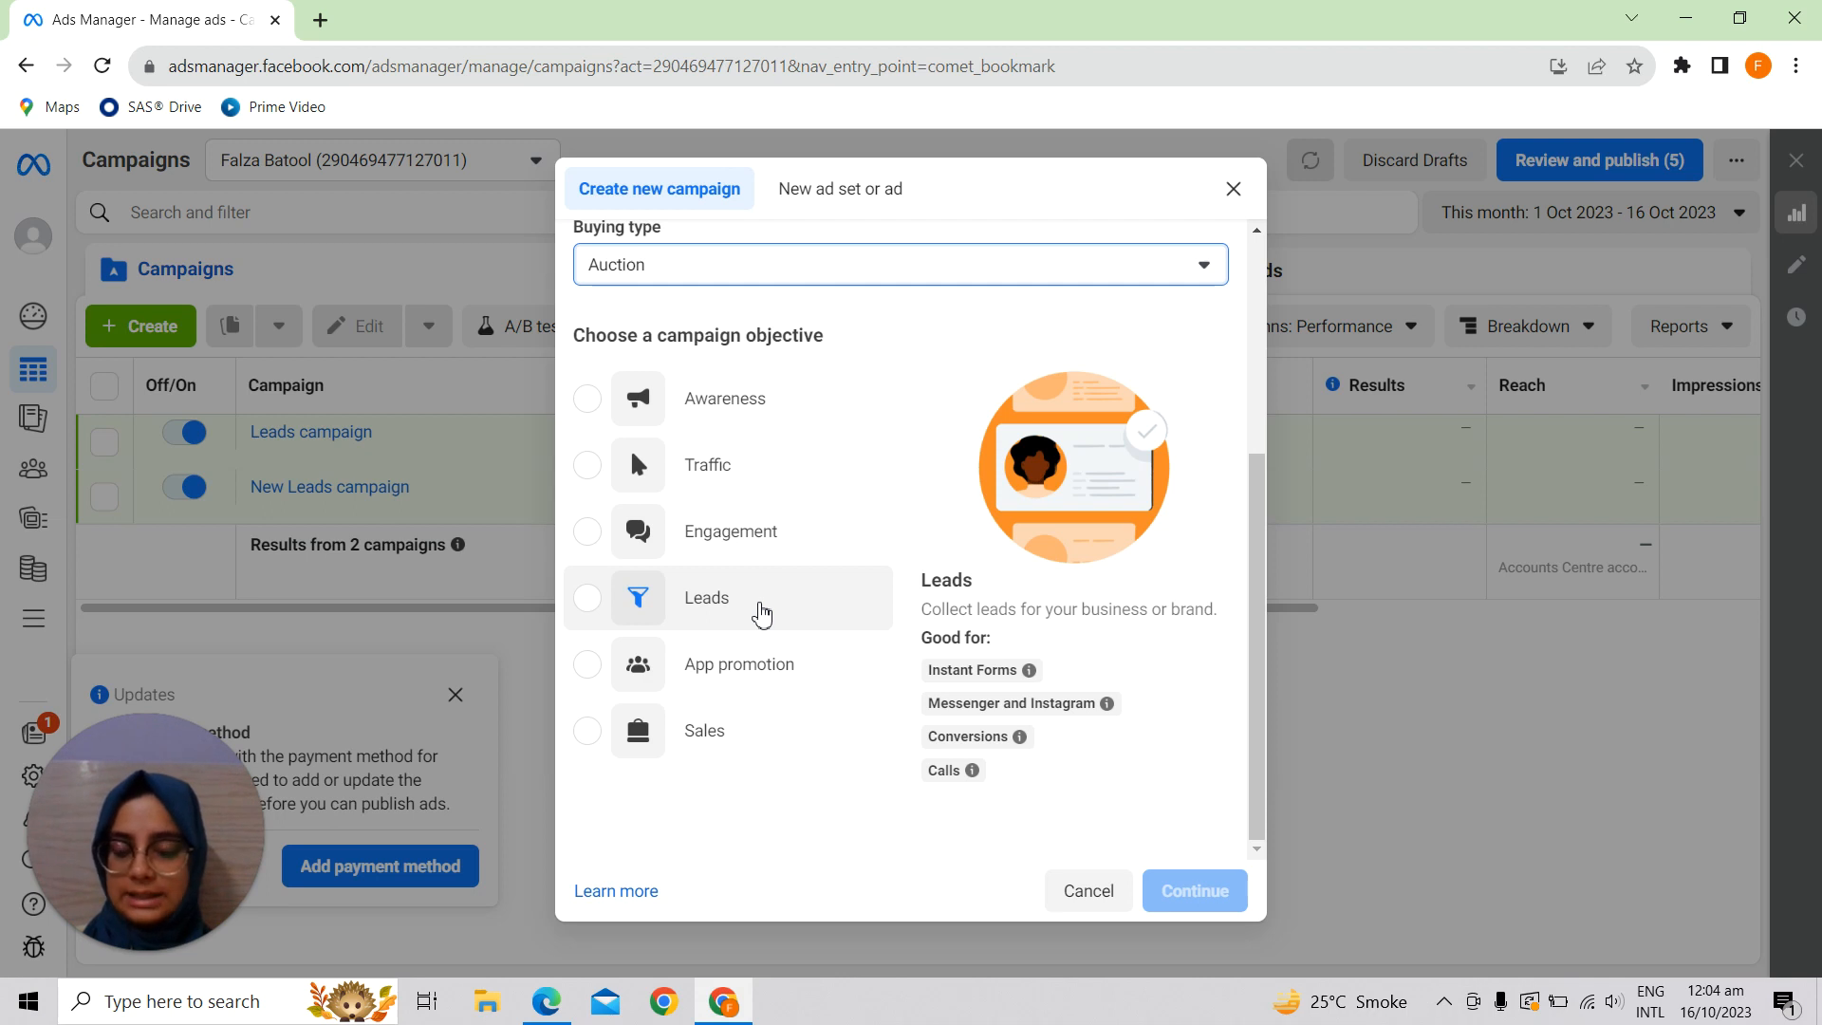
left_click(750, 634)
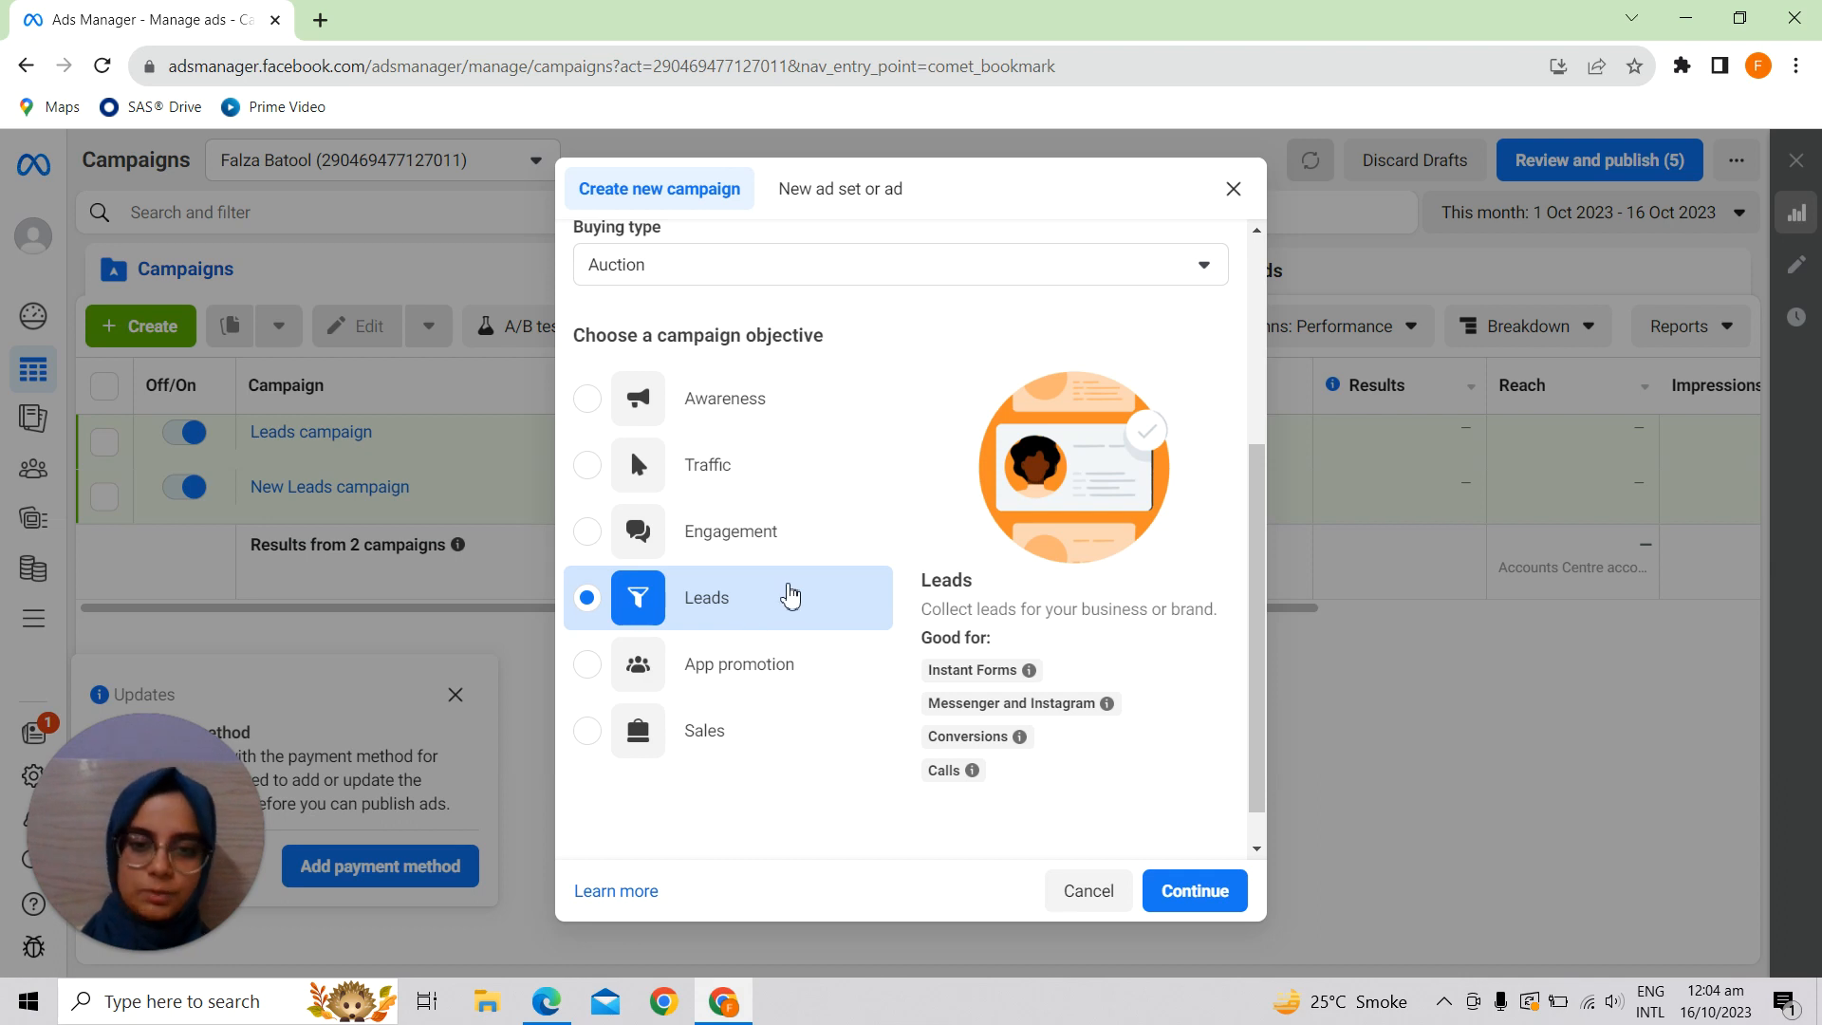
left_click(1218, 892)
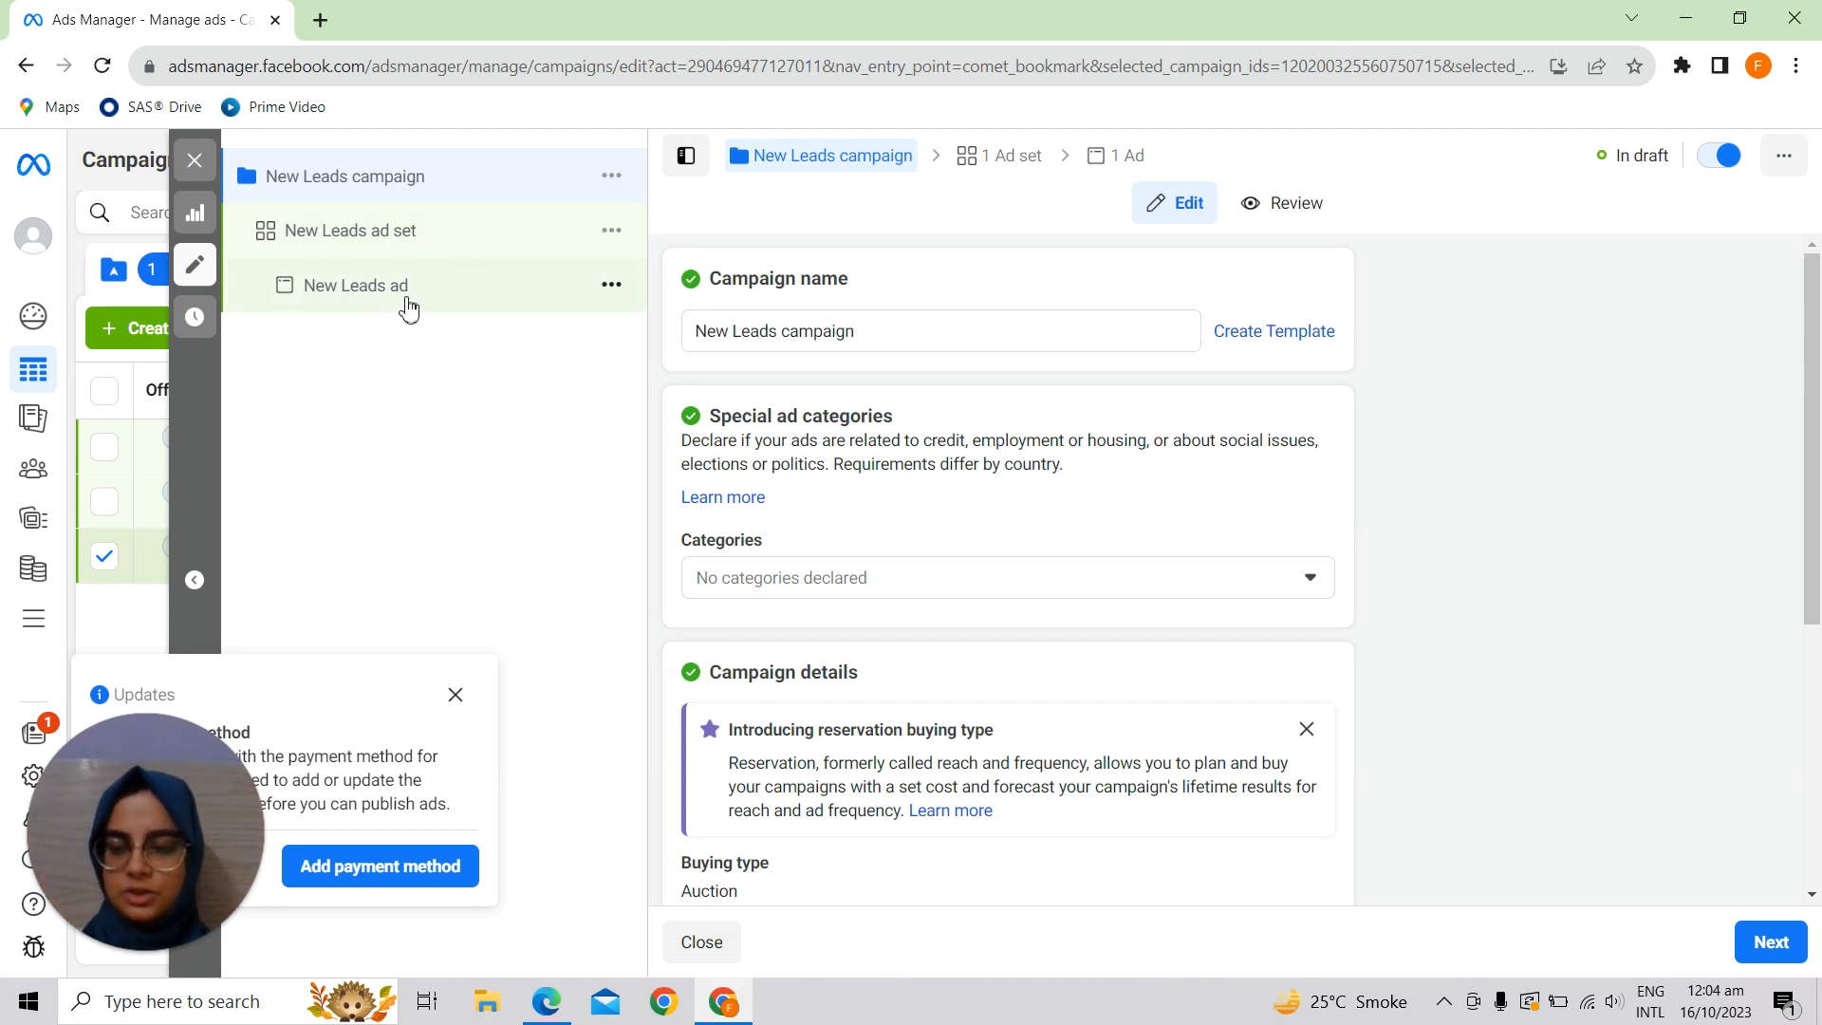
- Rename the new campaign as "Leads campaign"
left_click(734, 332)
key("BackSpace")
key("BackSpace")
key("BackSpace")
key("BackSpace")
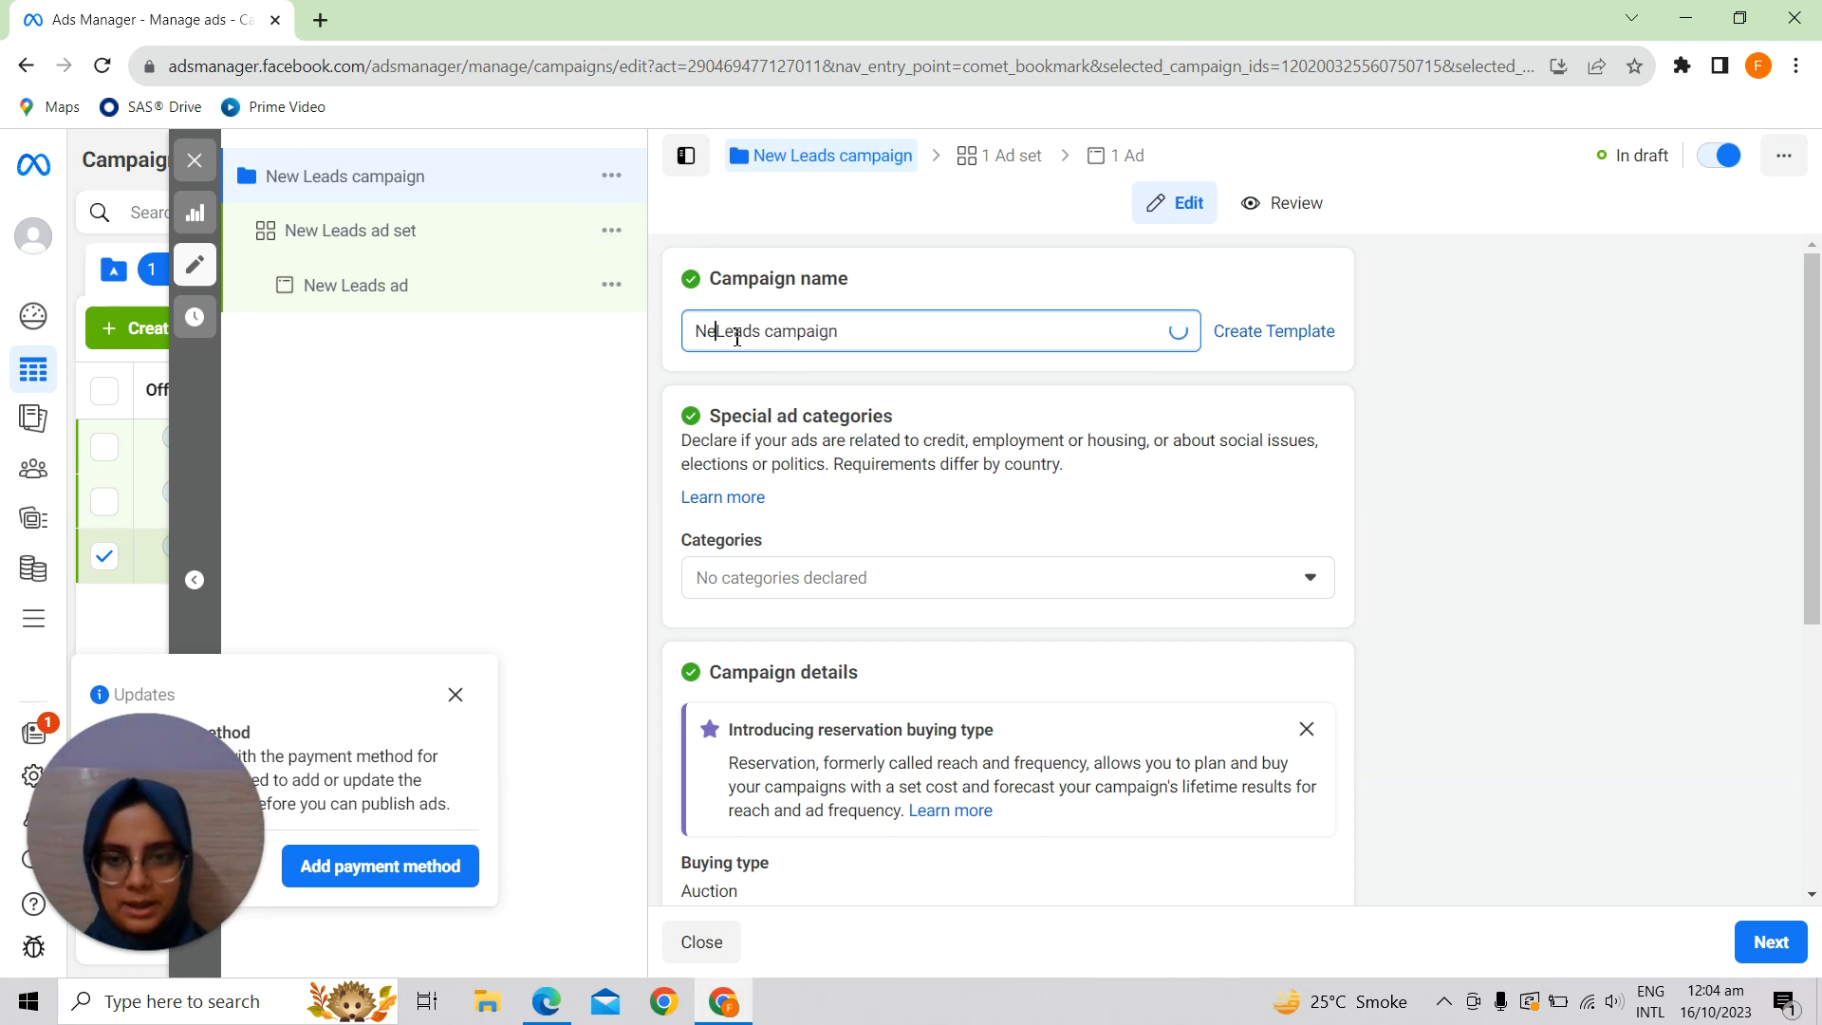
left_click(881, 305)
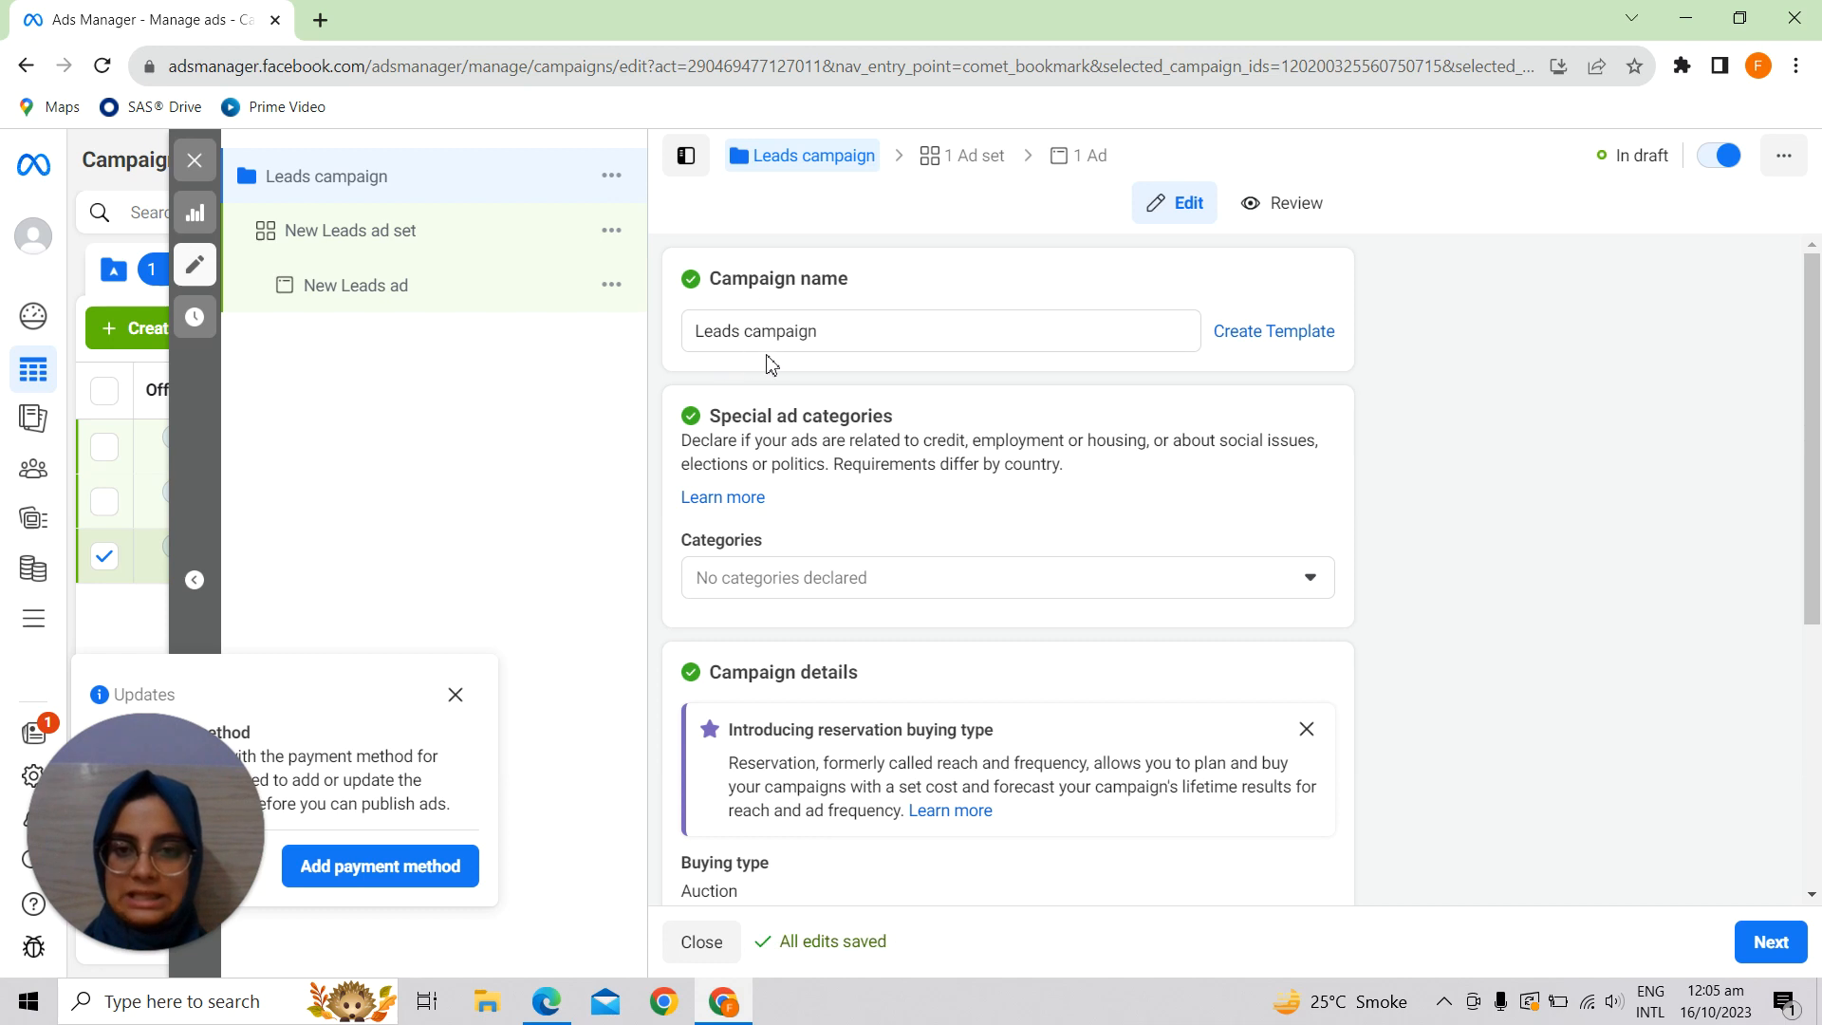
- Review the special ad category options and the campaign details without declaring a category
scroll(802, 536, "down", 1)
scroll(804, 544, "down", 1)
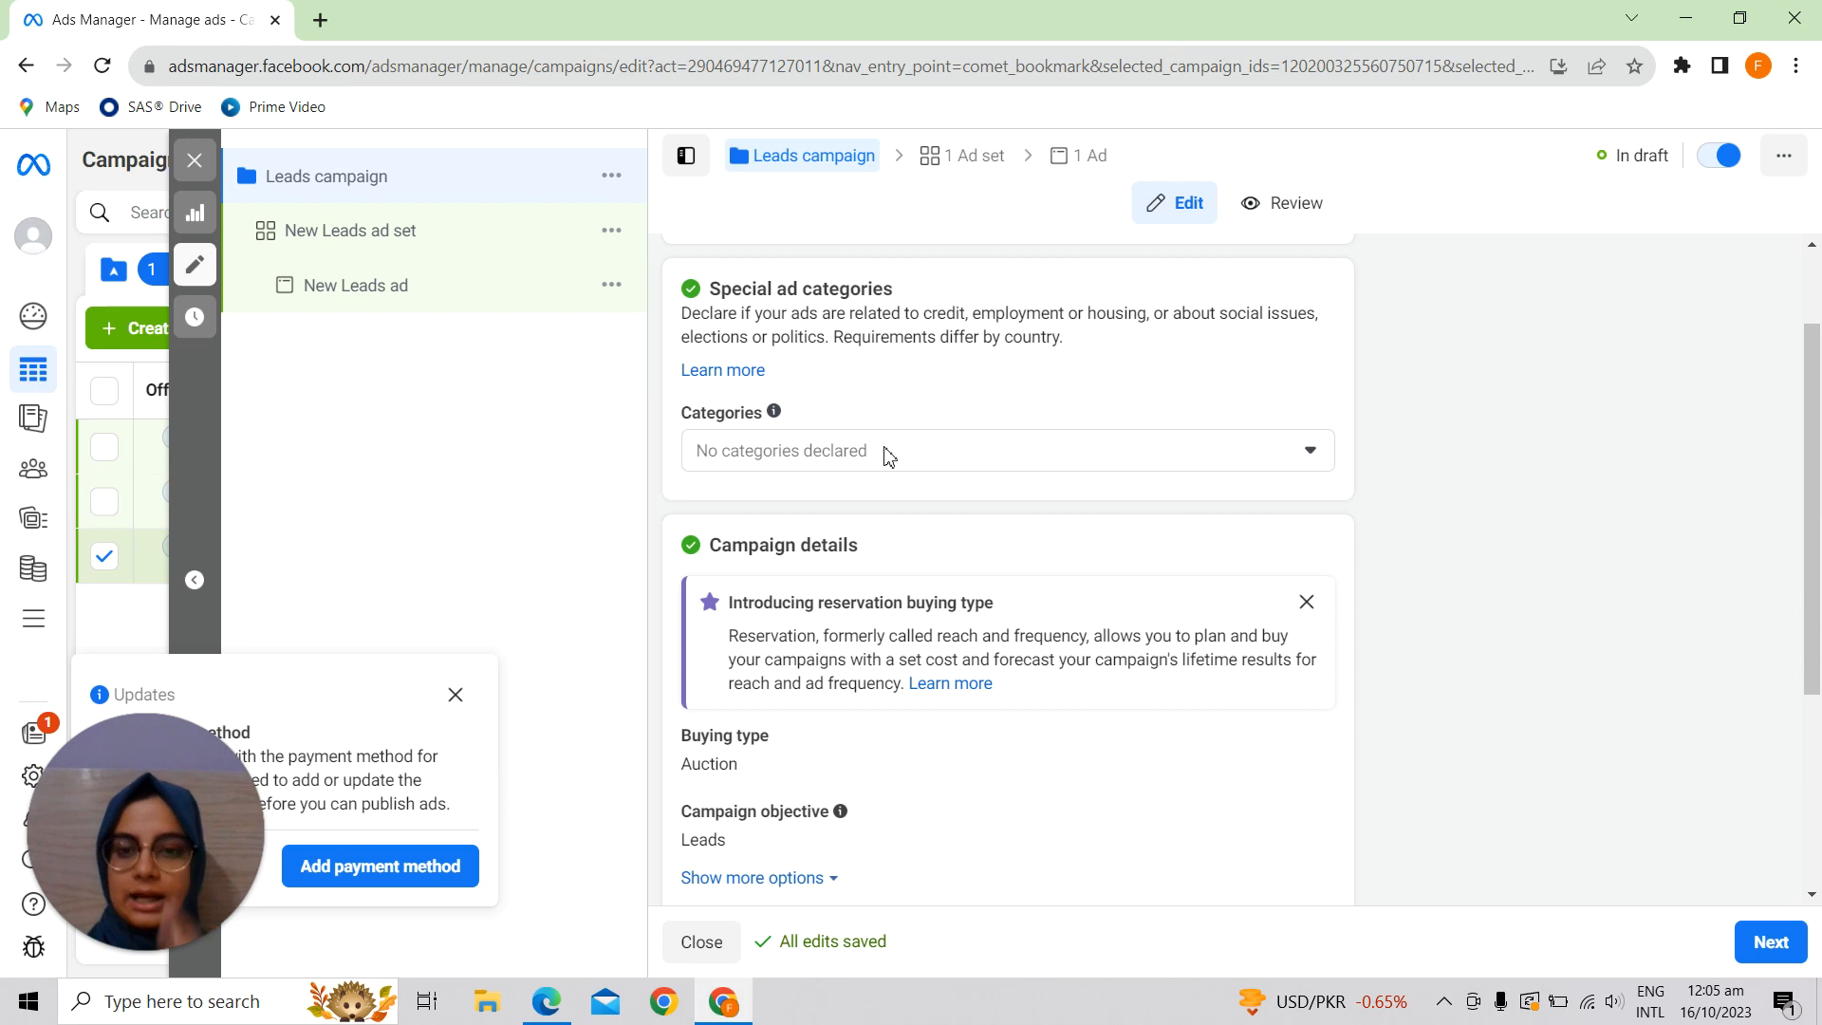
left_click(888, 454)
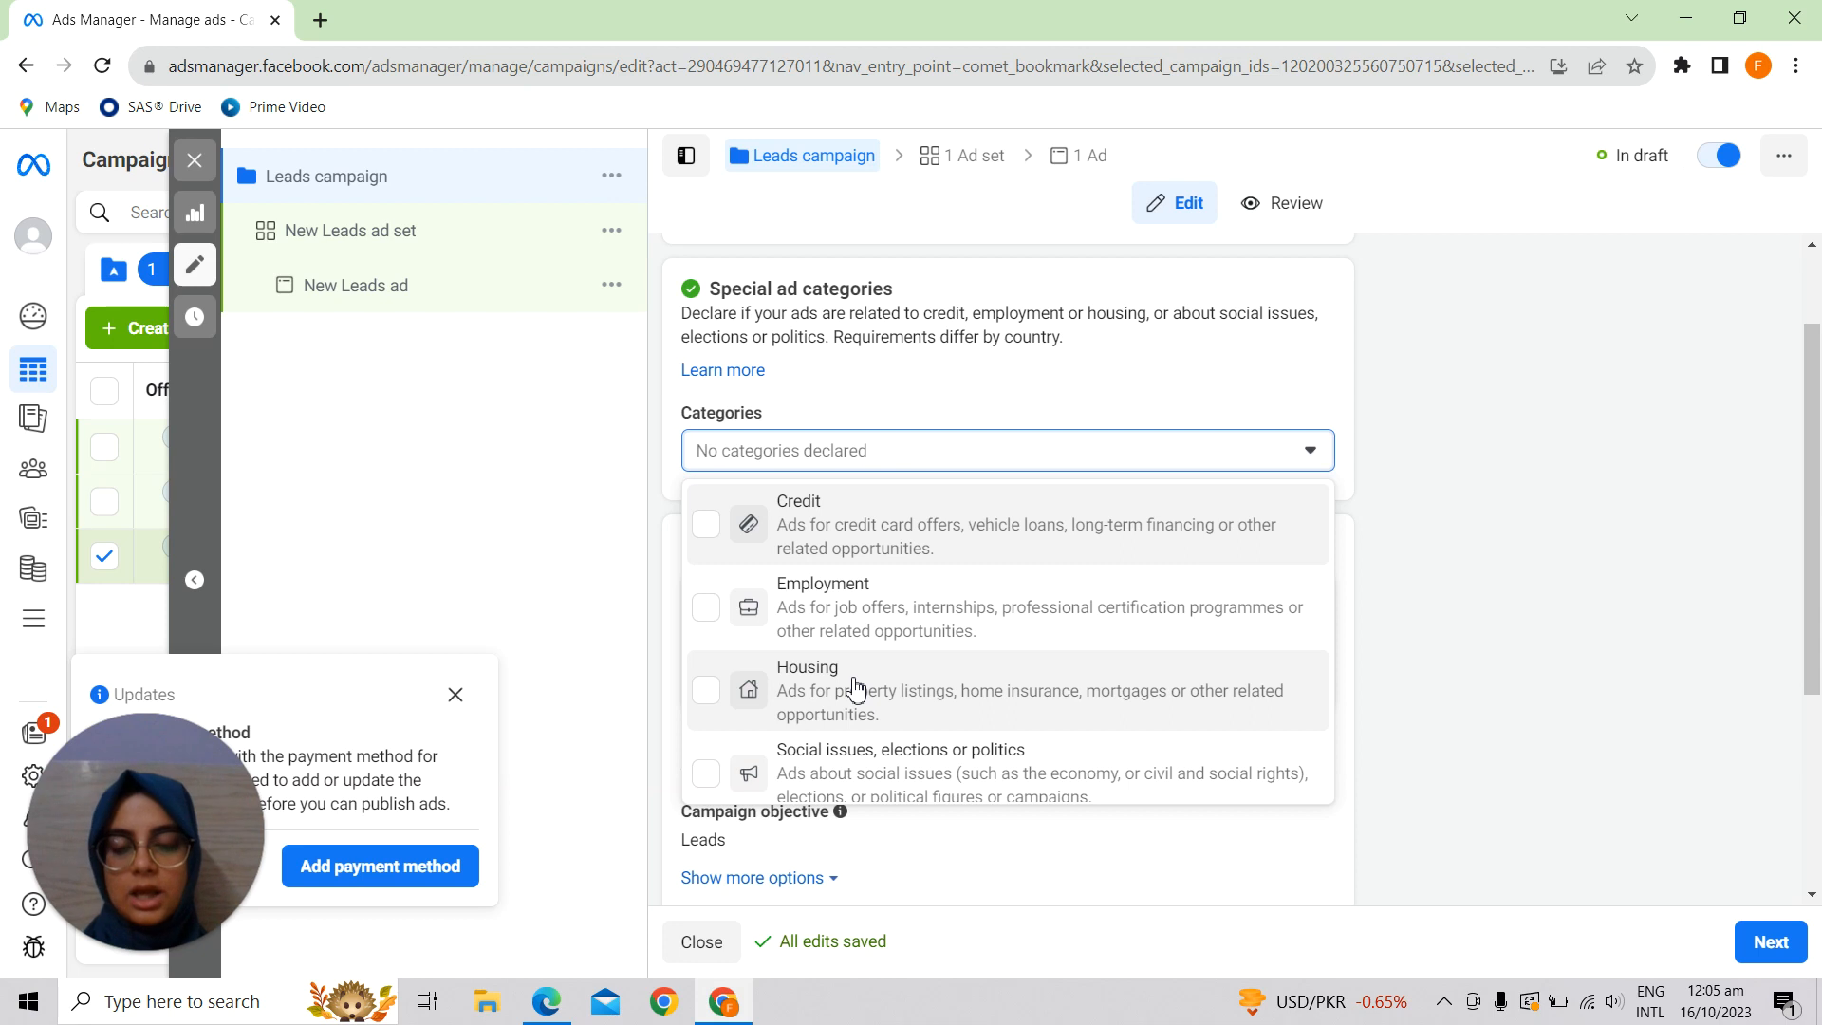
scroll(899, 771, "down", 1)
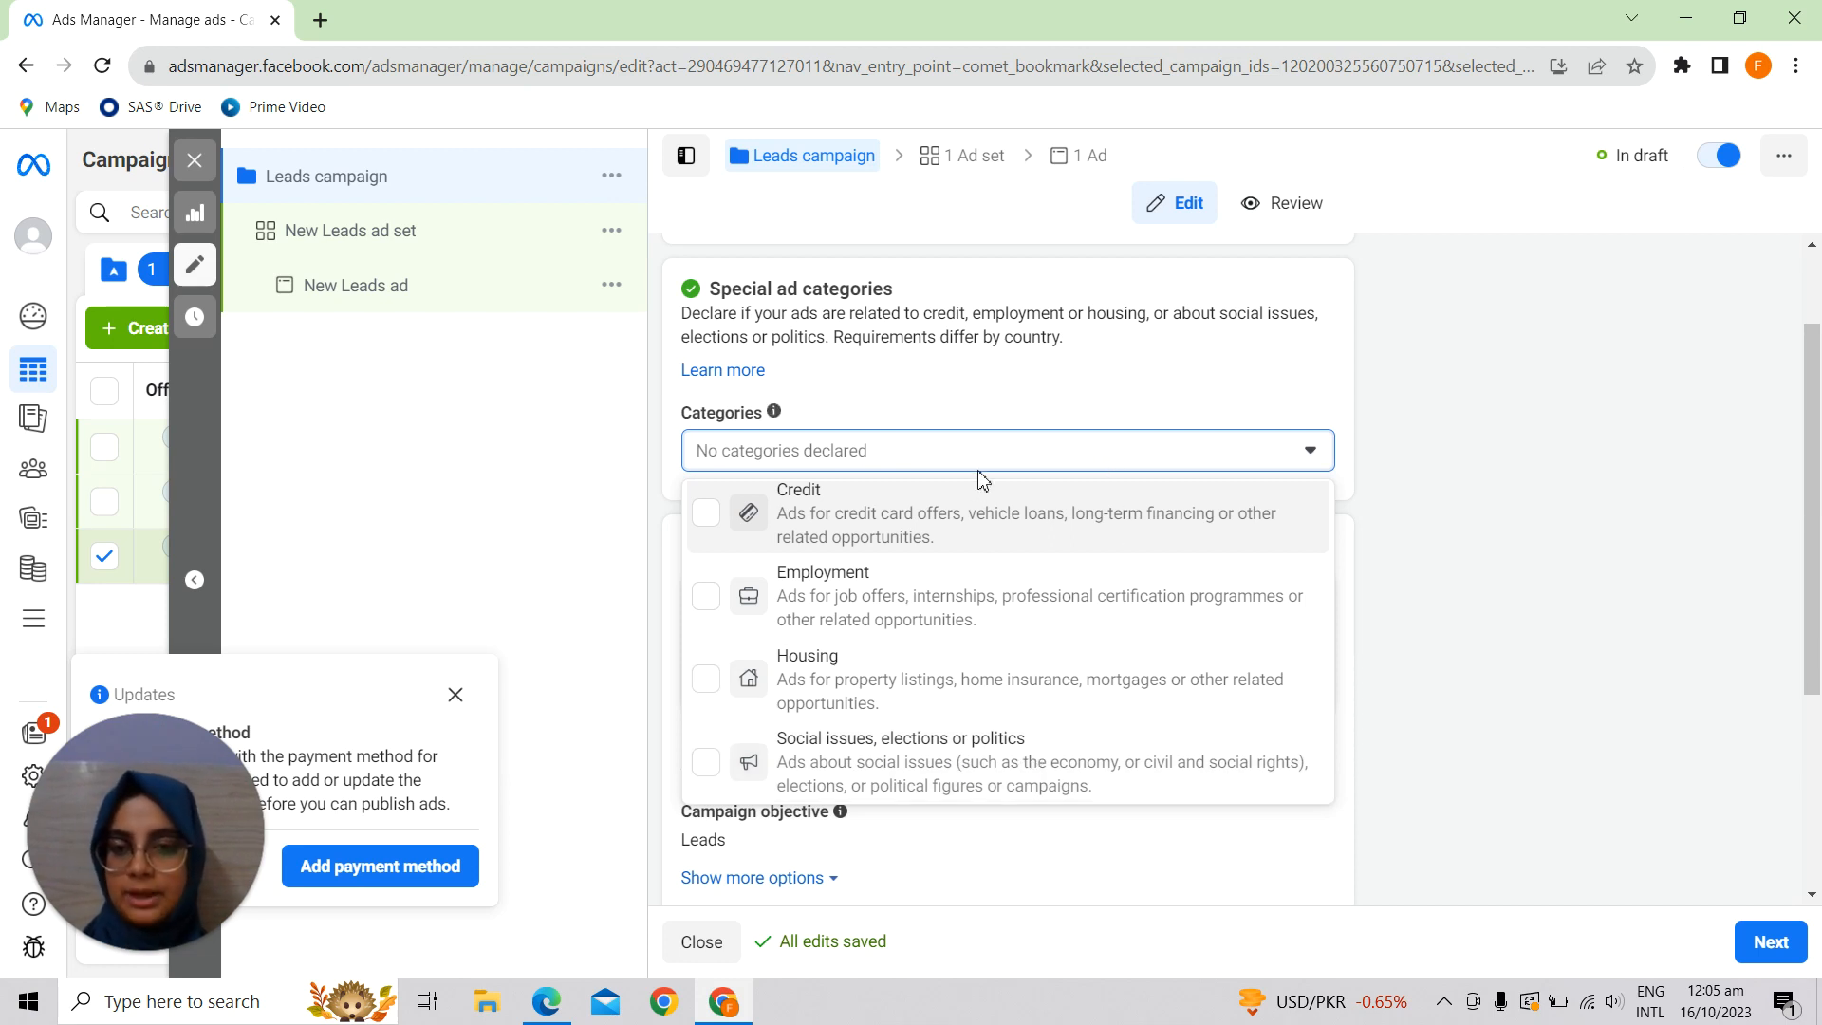
left_click(1129, 453)
scroll(1132, 456, "down", 1)
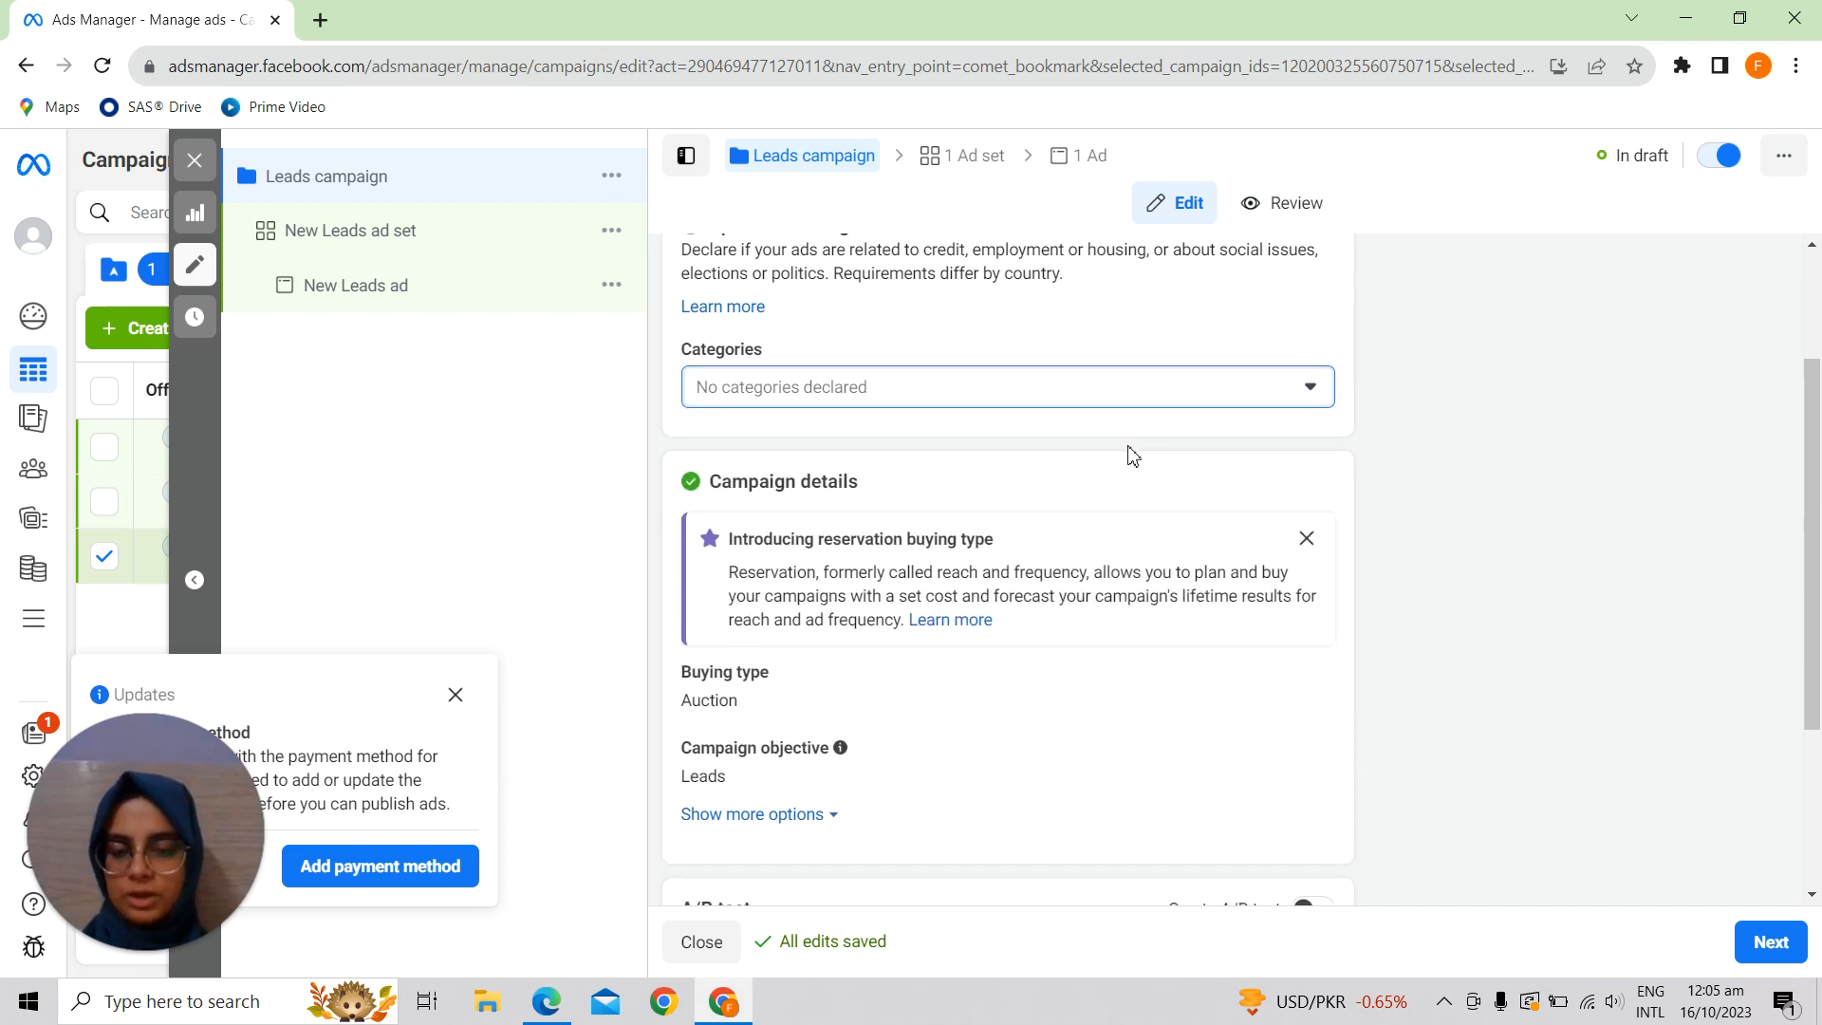
scroll(1063, 334, "up", 1)
scroll(1063, 334, "down", 2)
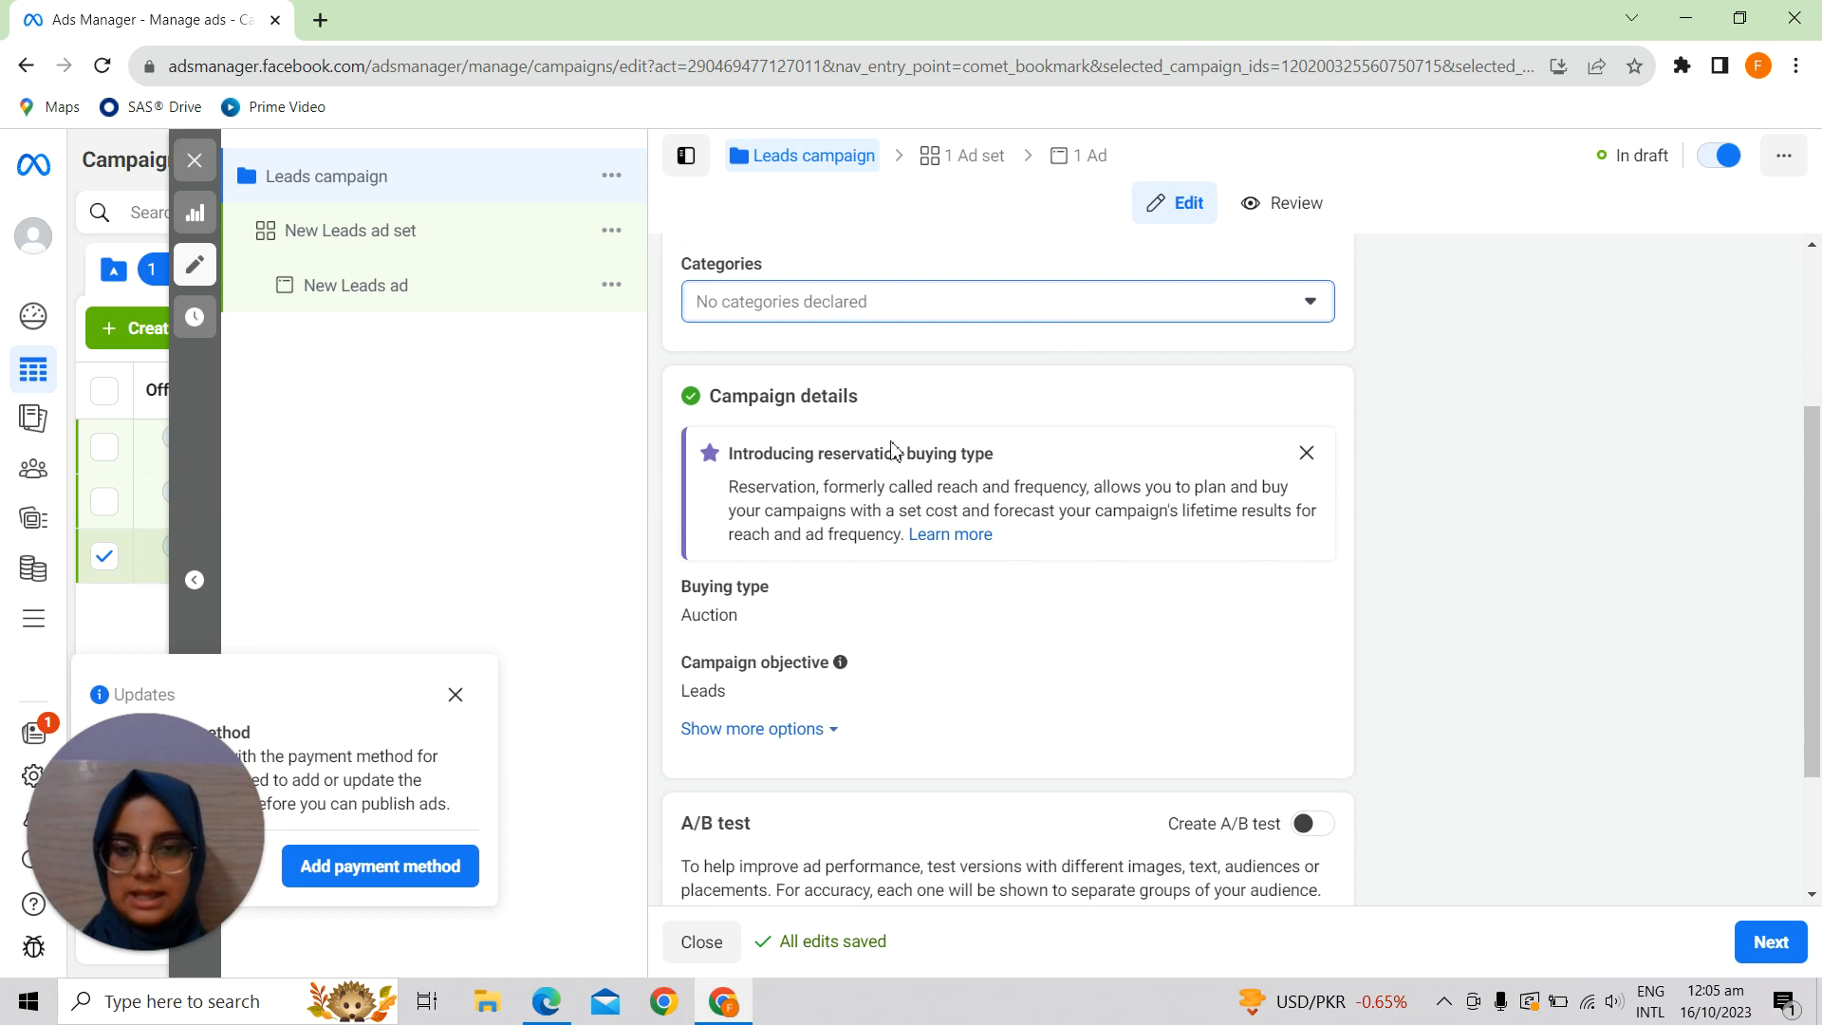
scroll(892, 457, "down", 1)
scroll(895, 458, "down", 1)
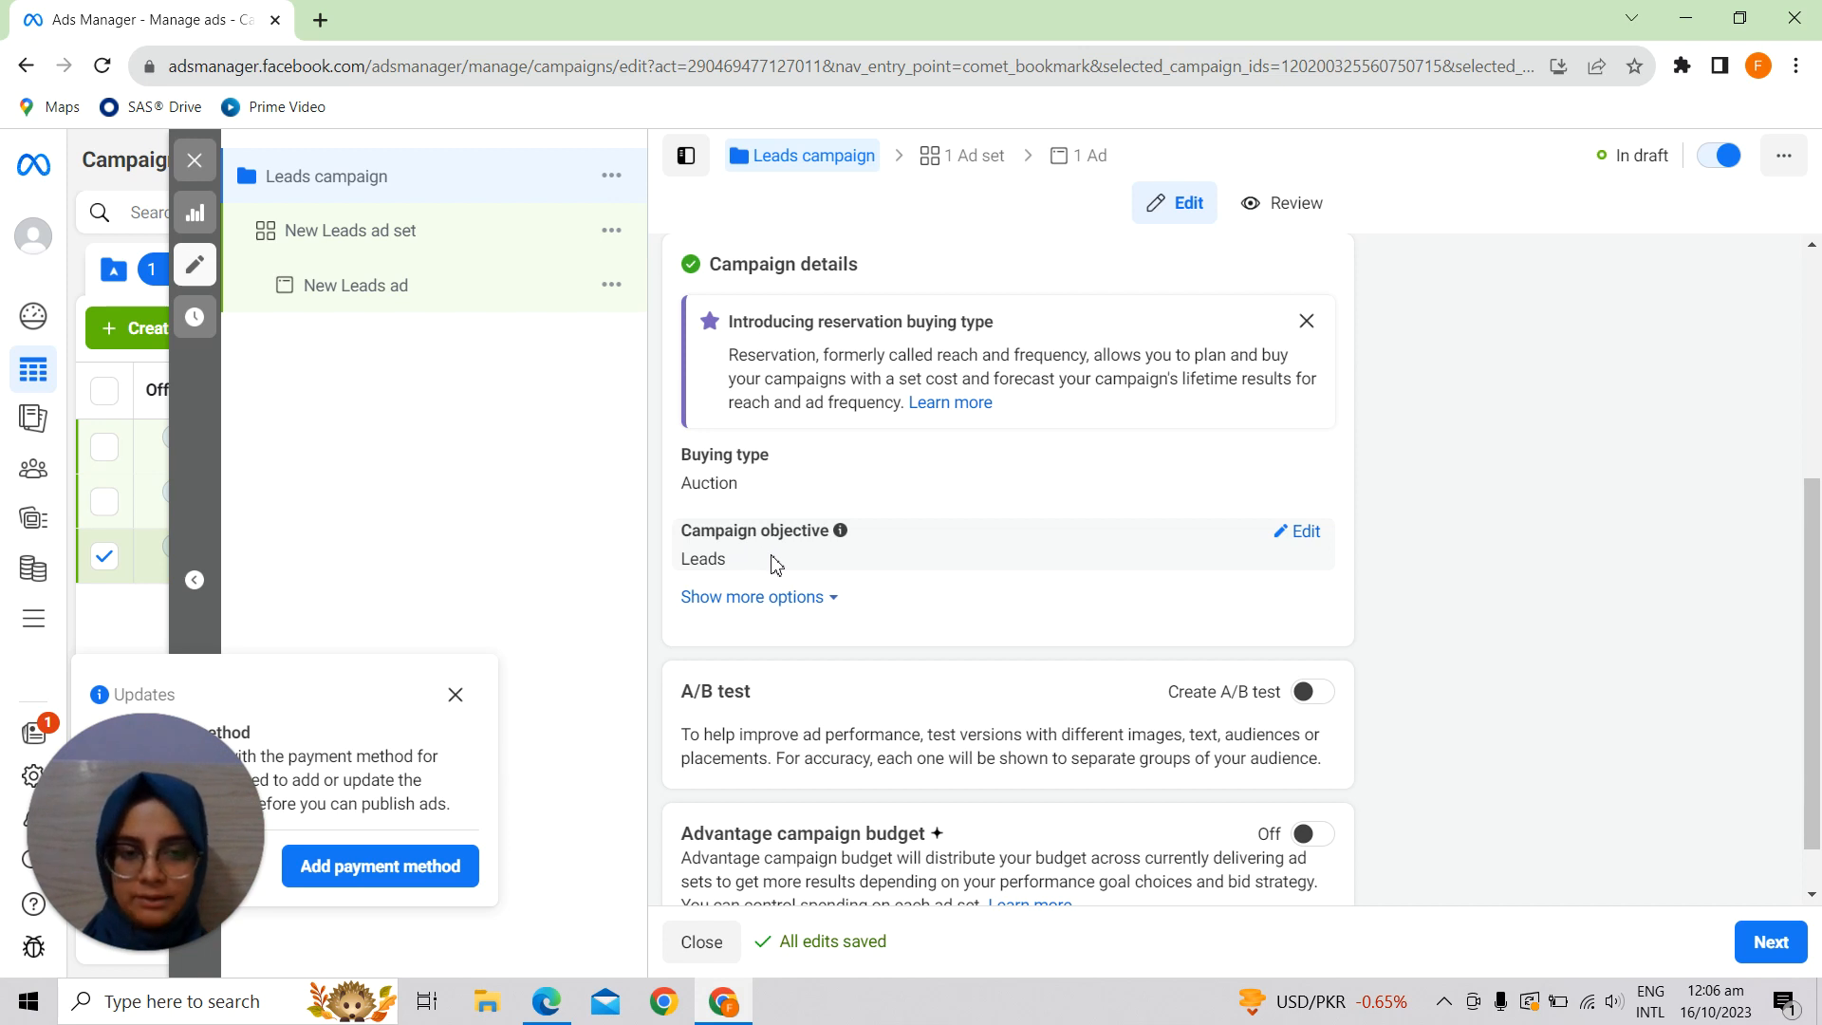
- Turn on Advantage campaign budget and choose Daily budget as its type
scroll(779, 561, "down", 1)
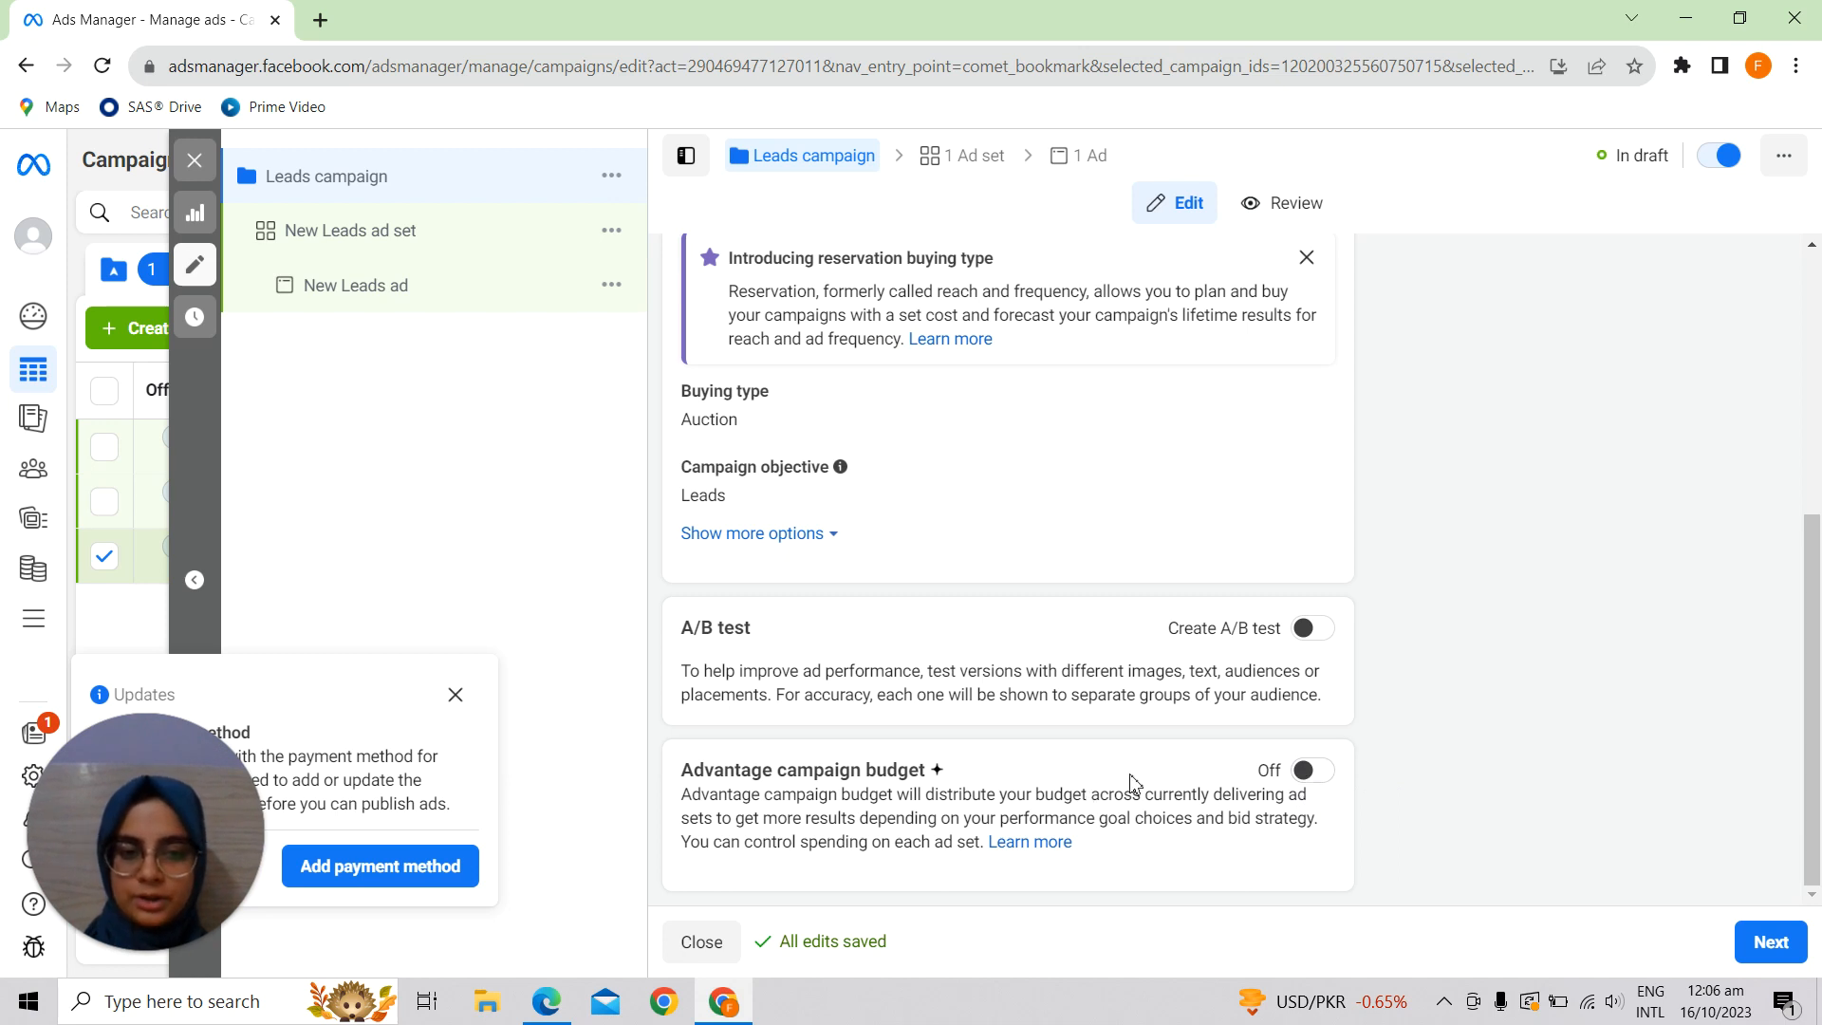
left_click(1313, 771)
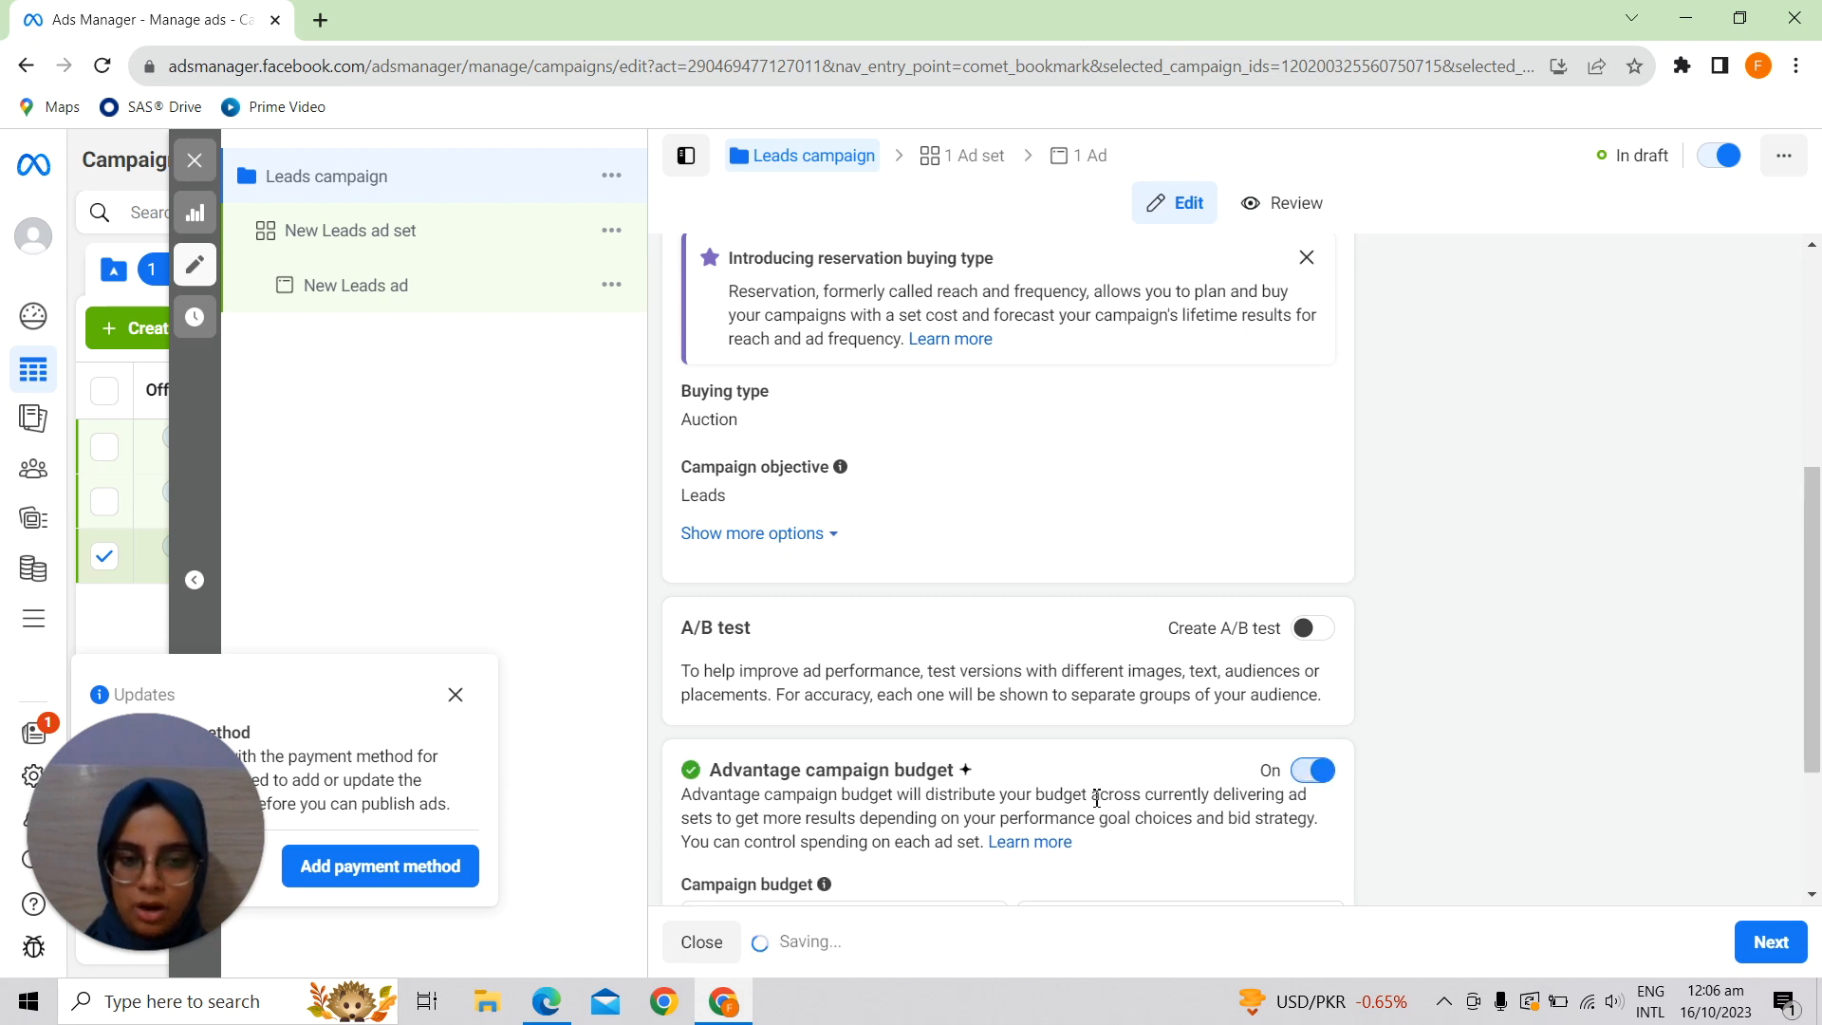
scroll(1097, 800, "down", 3)
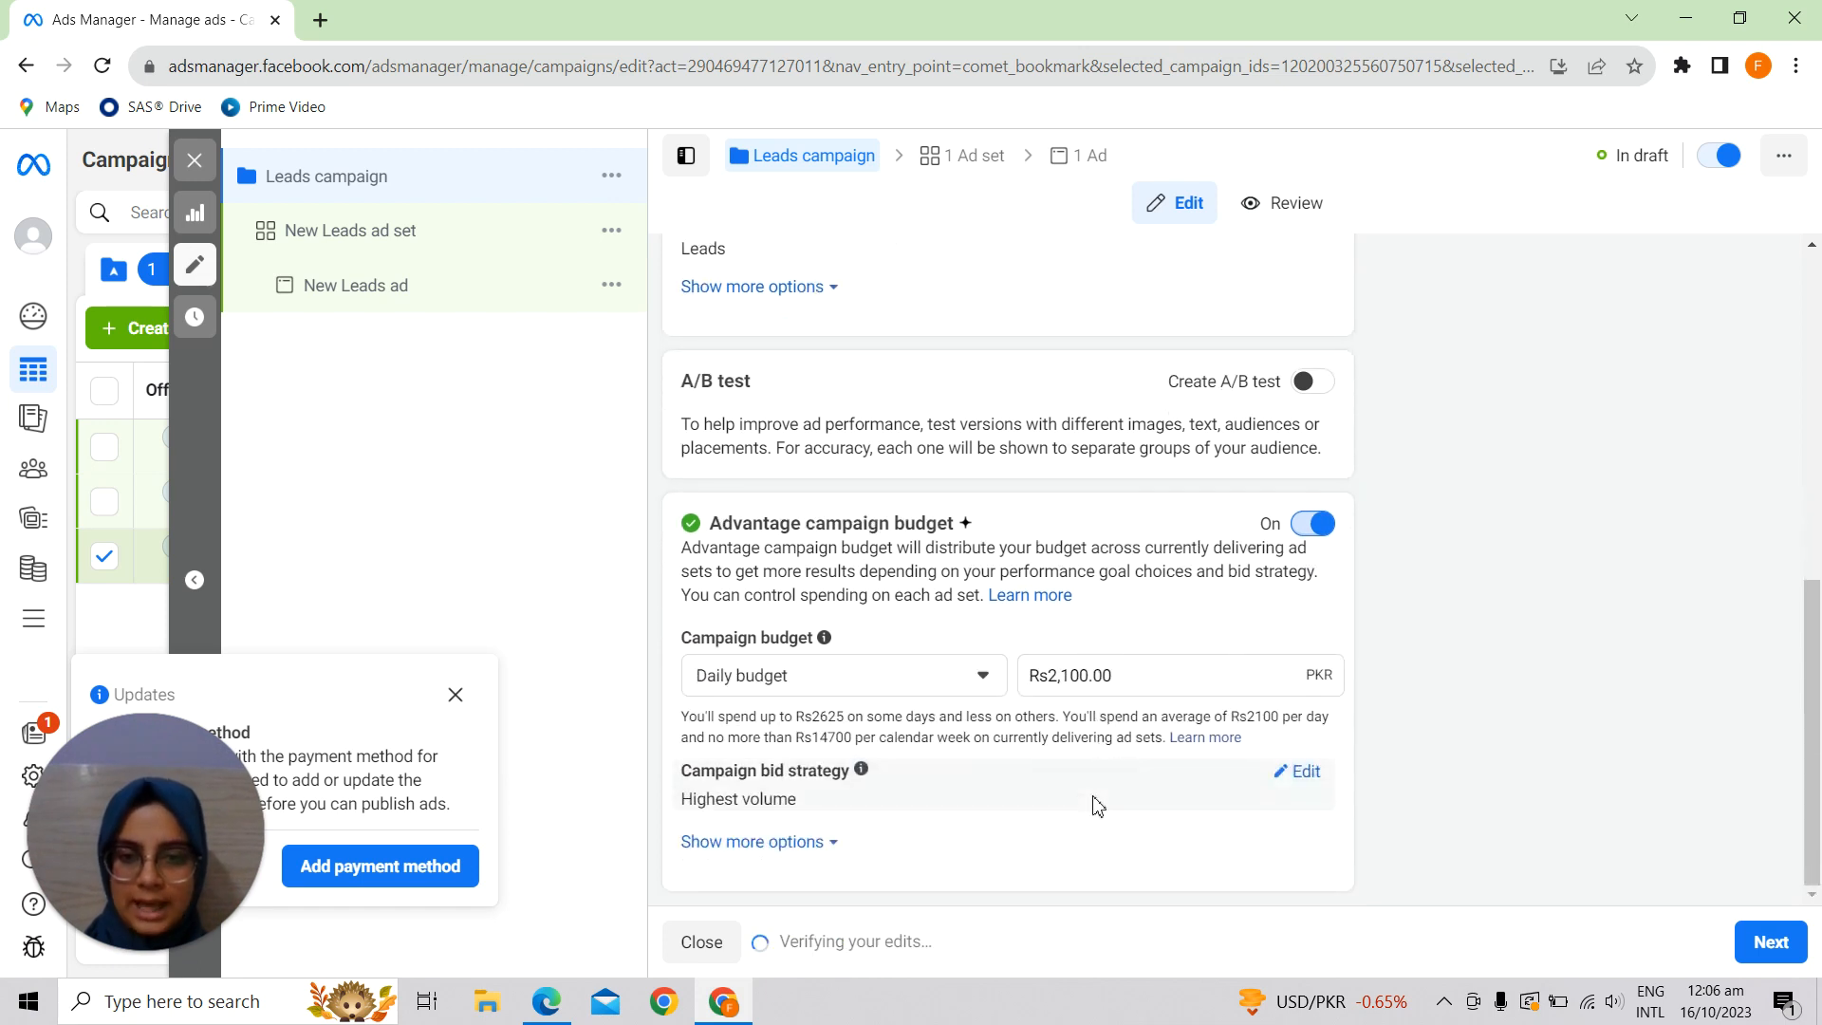
left_click(865, 687)
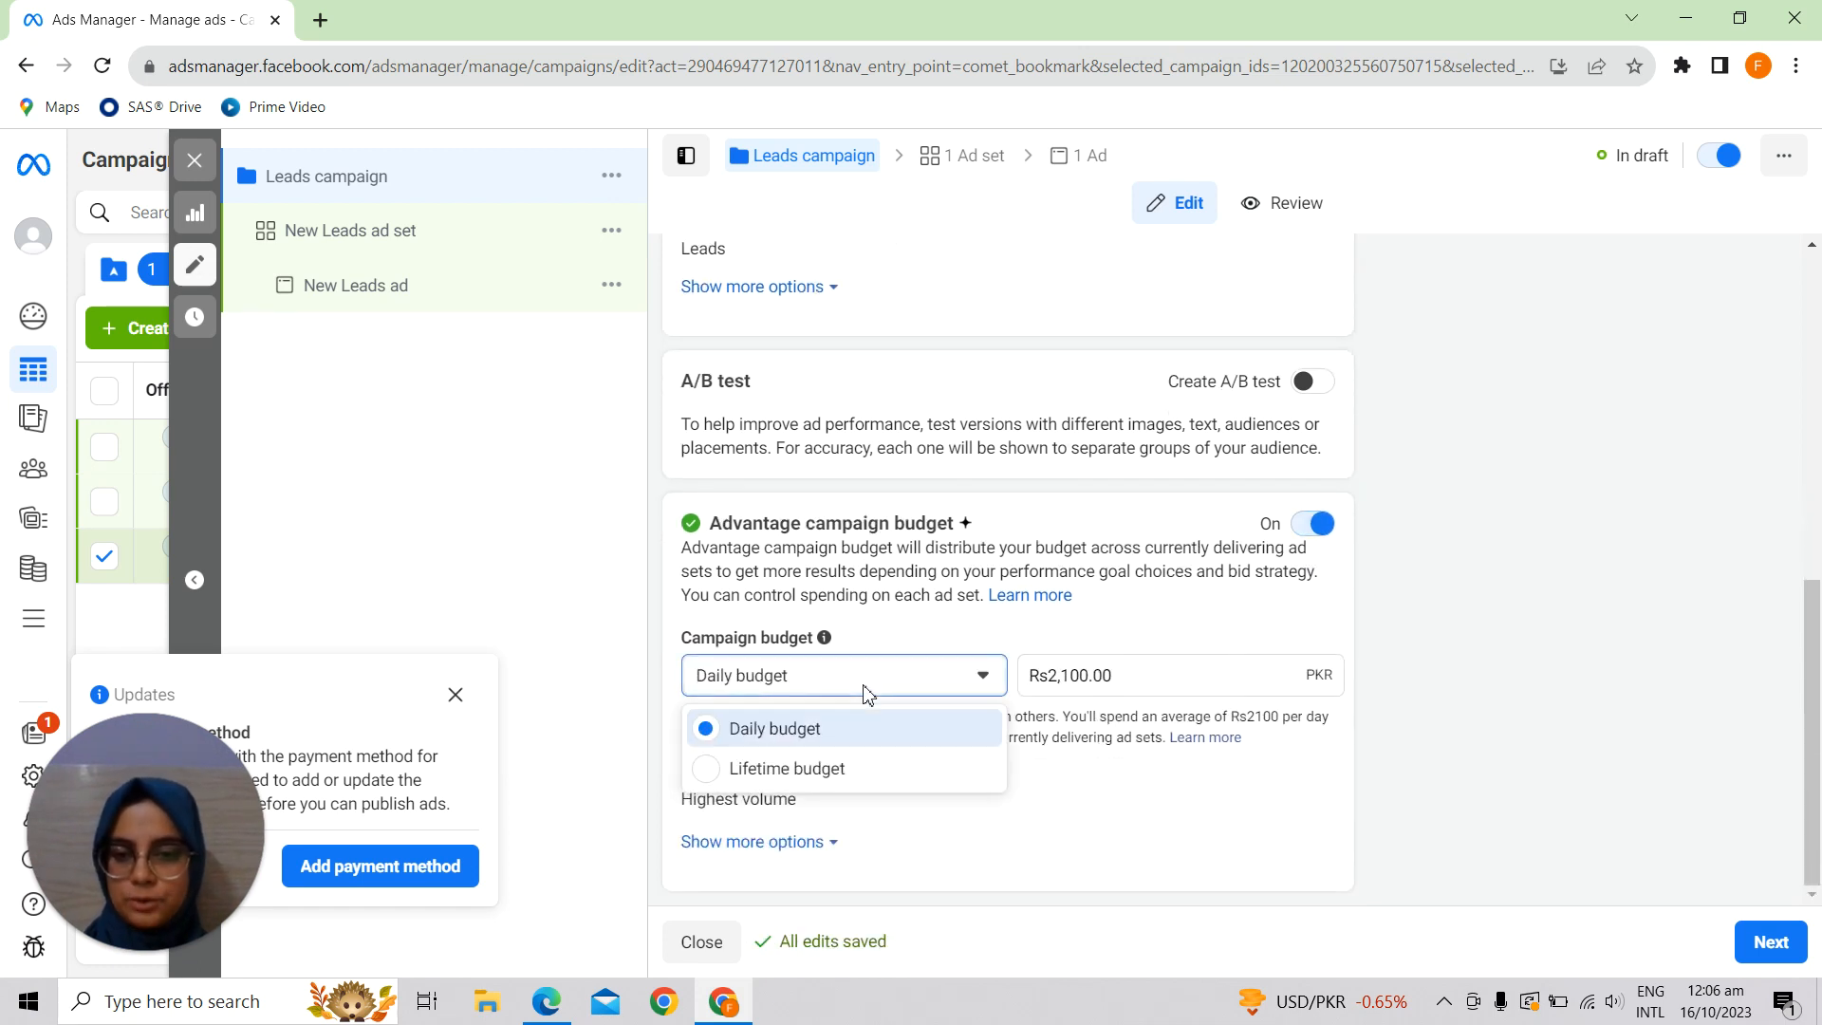
left_click(844, 736)
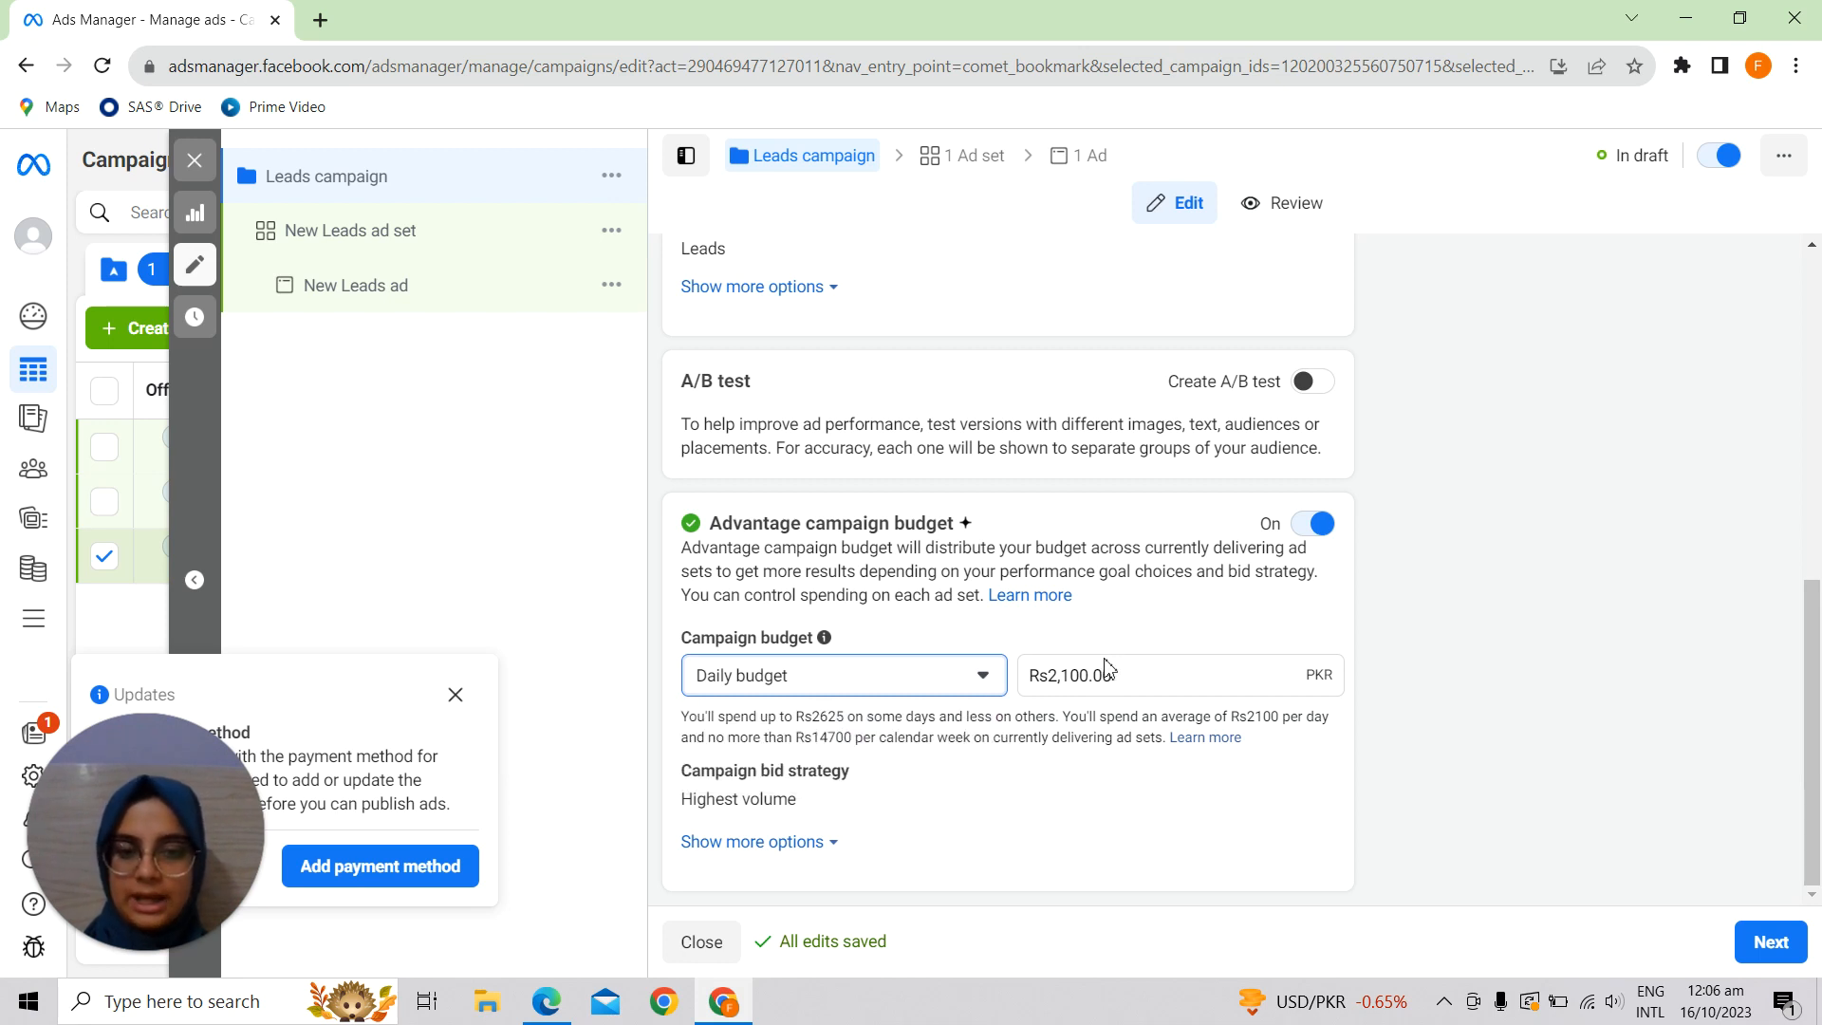
- Set the campaign's daily budget to Rs600.00
left_click(1068, 674)
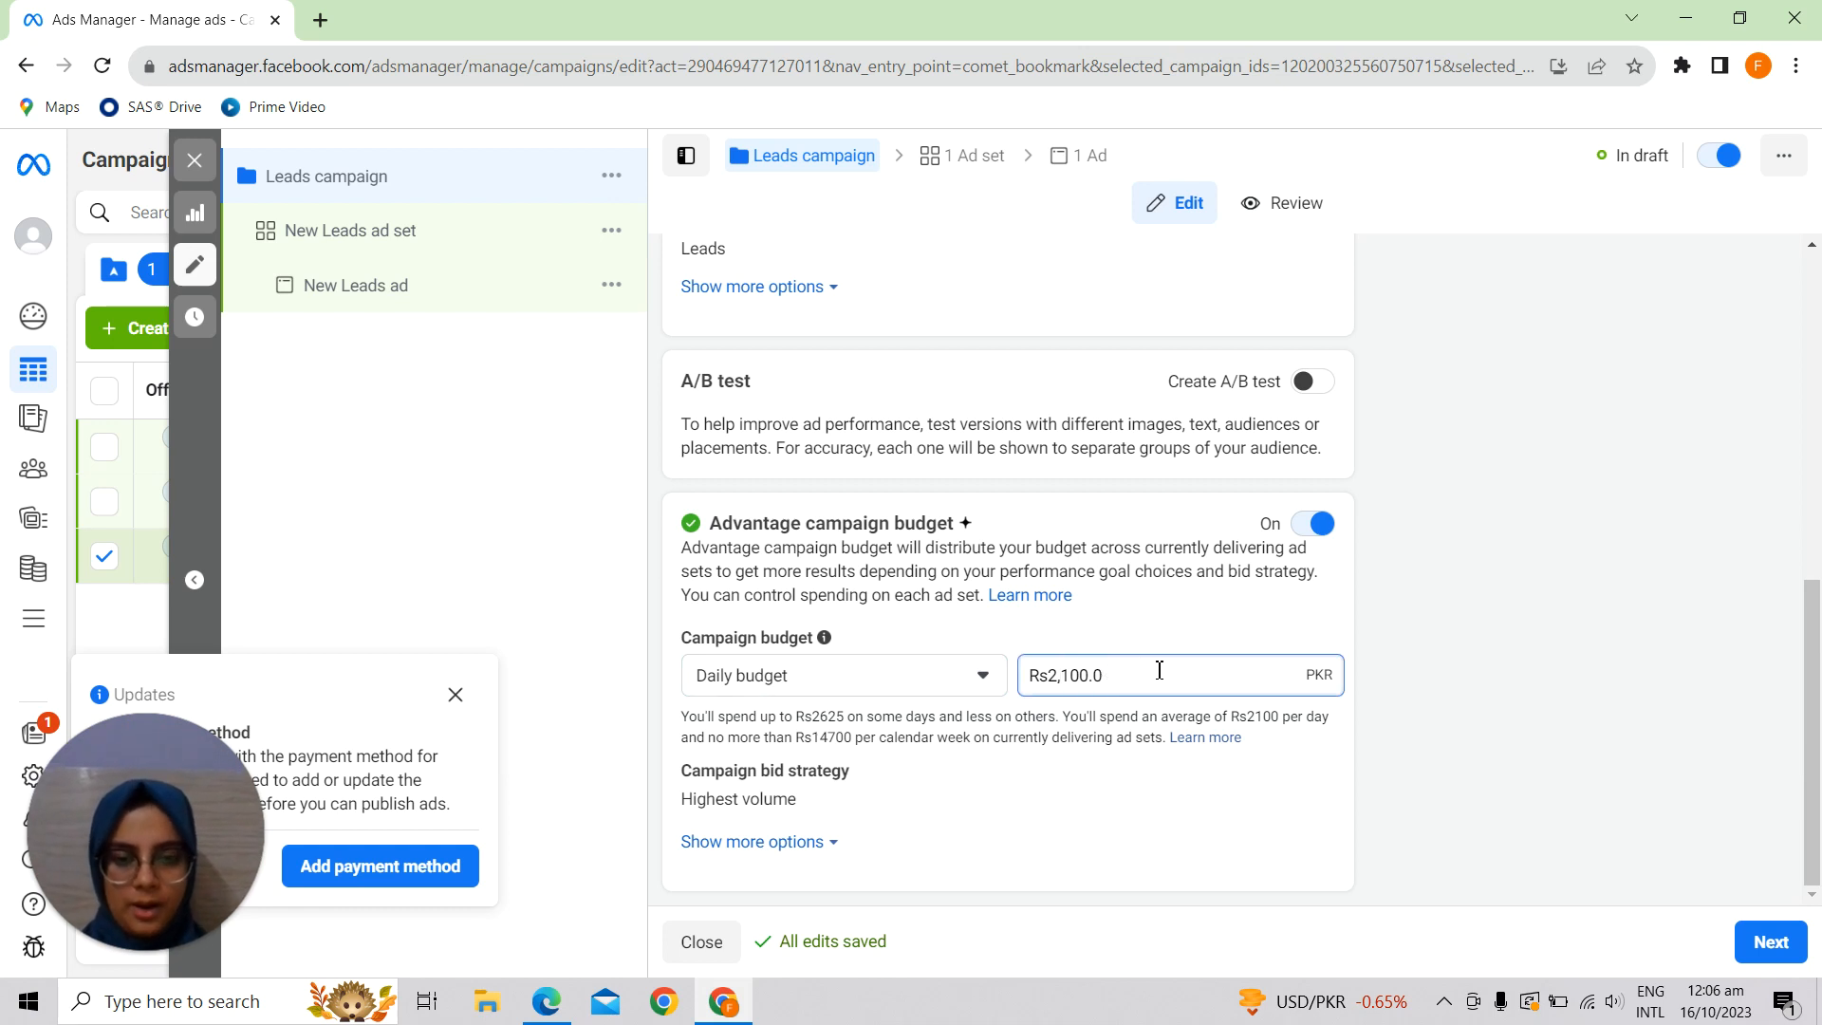
key("BackSpace")
key("BackSpace")
key("BackSpace")
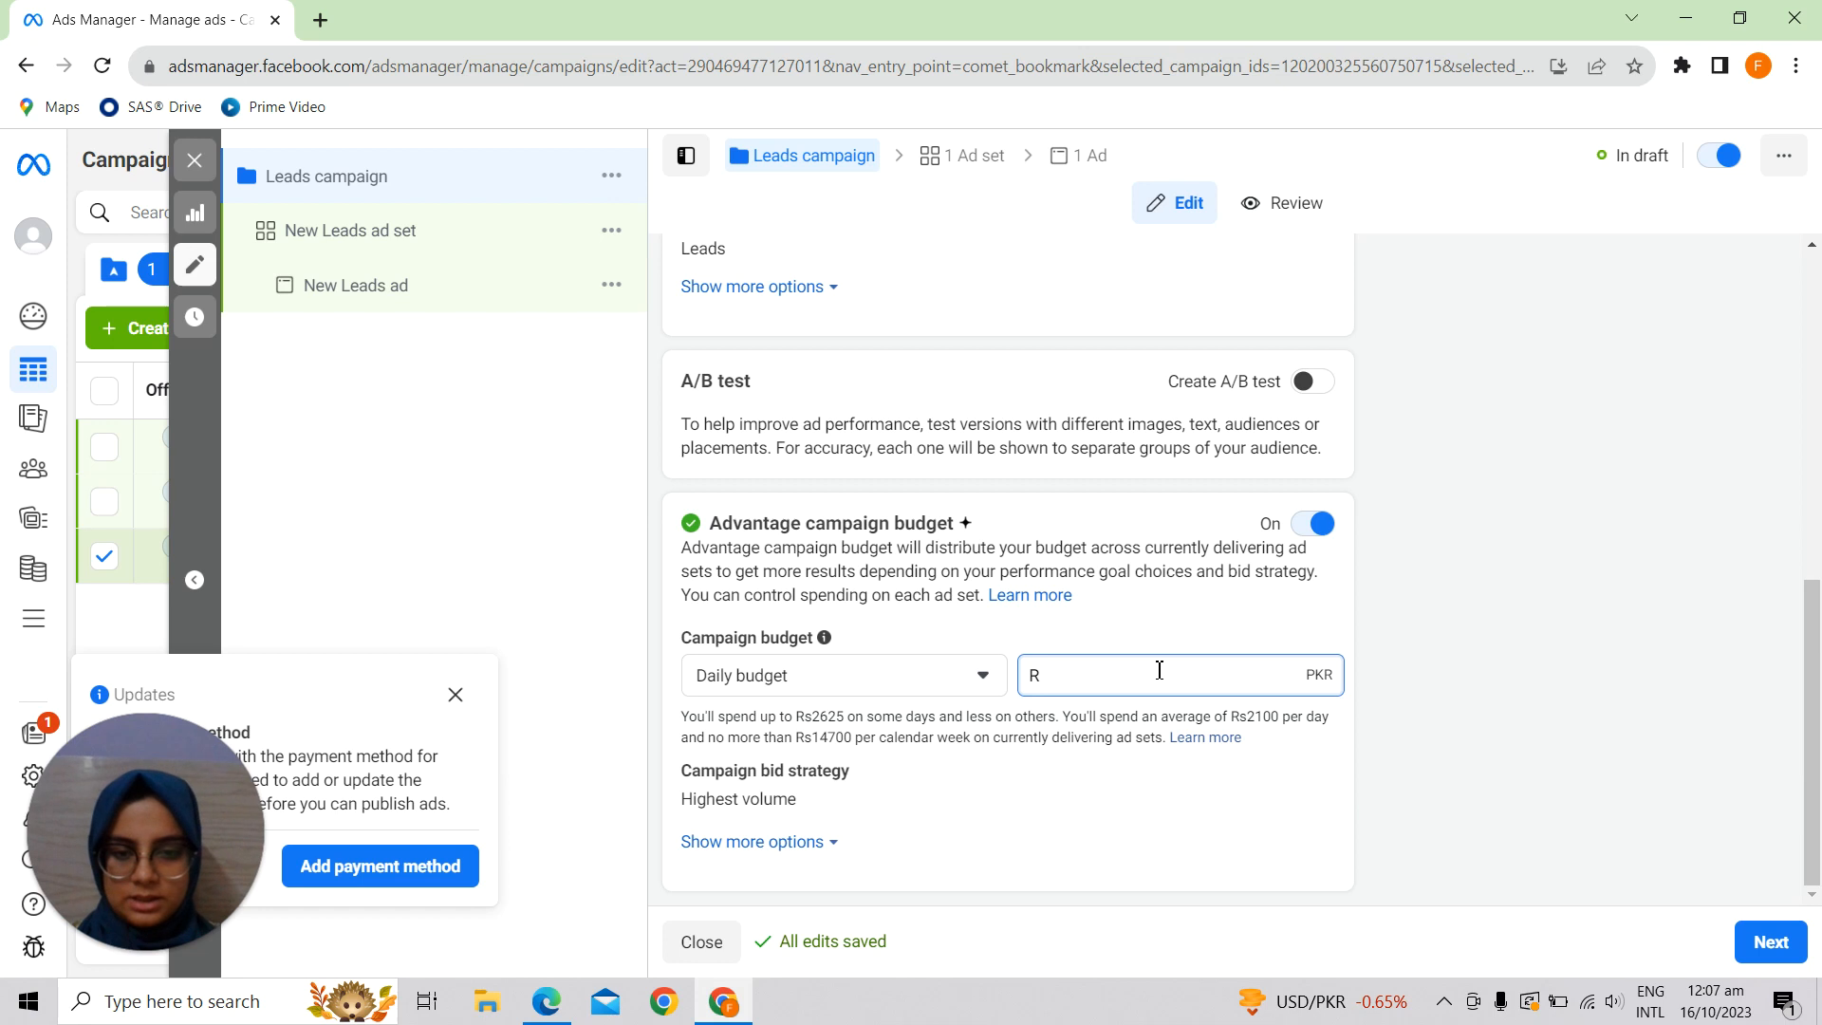
type("s. 600")
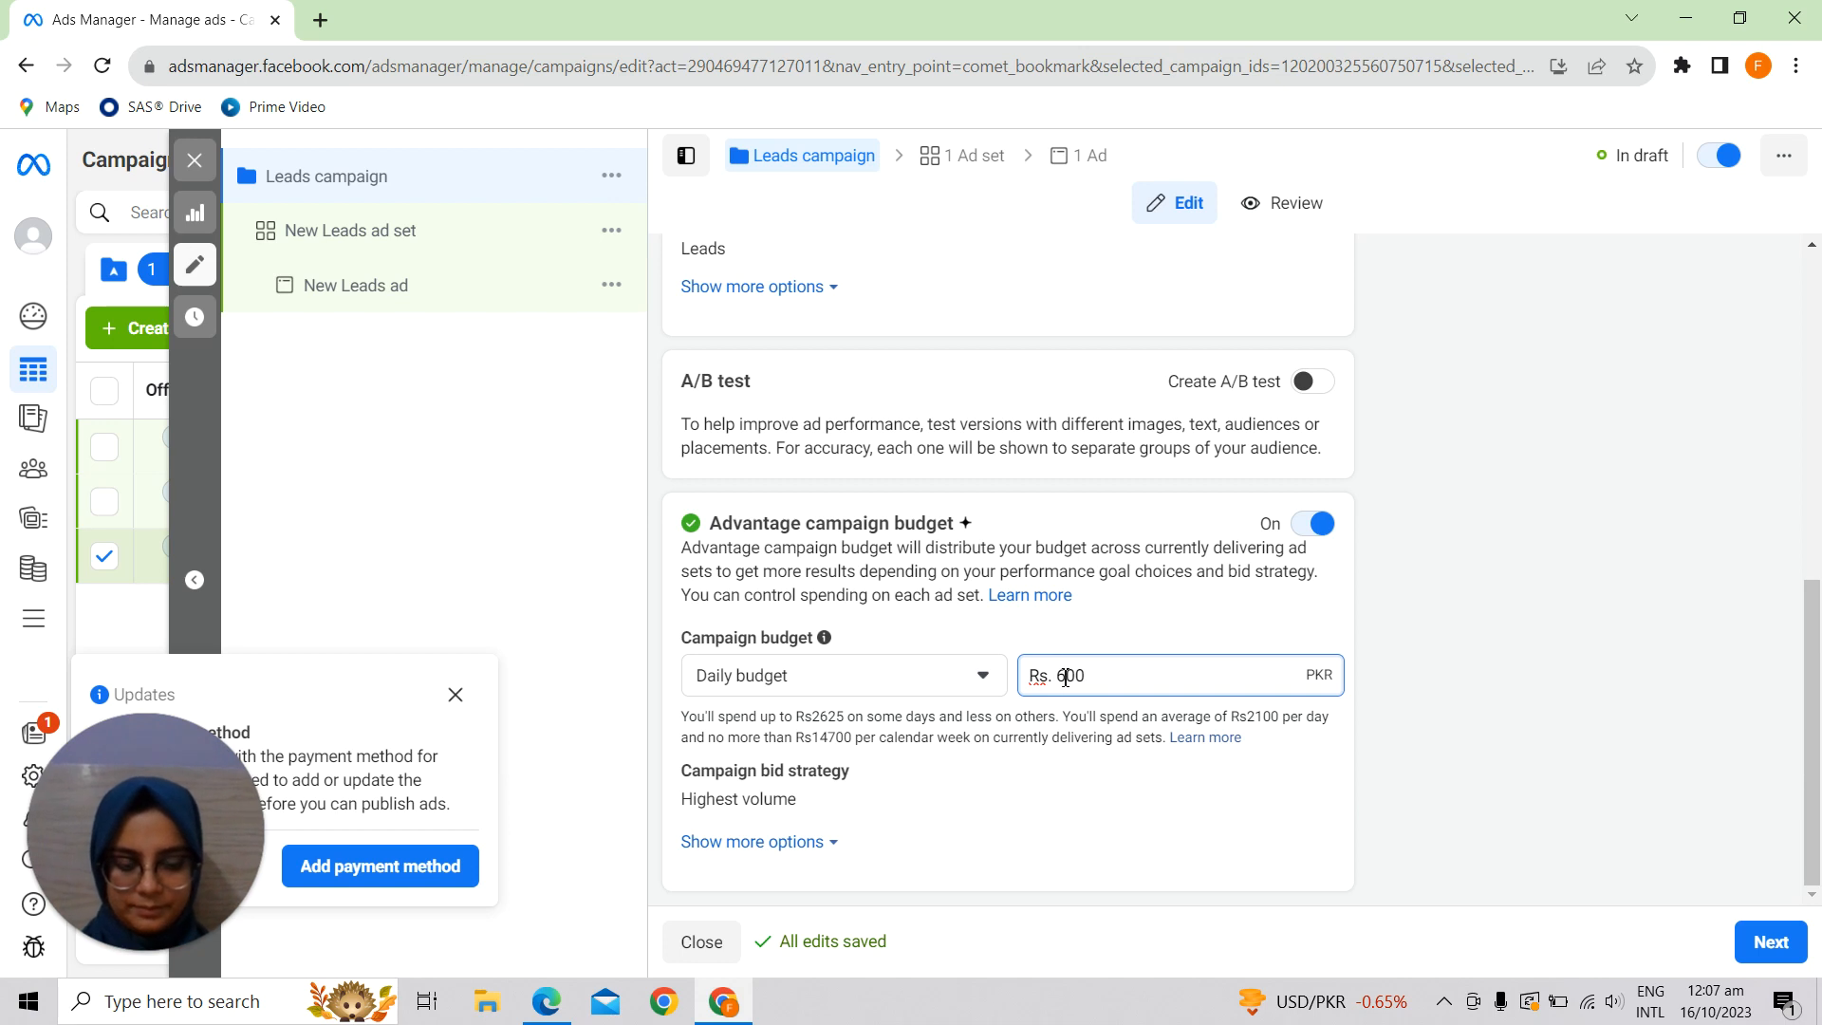
key("BackSpace")
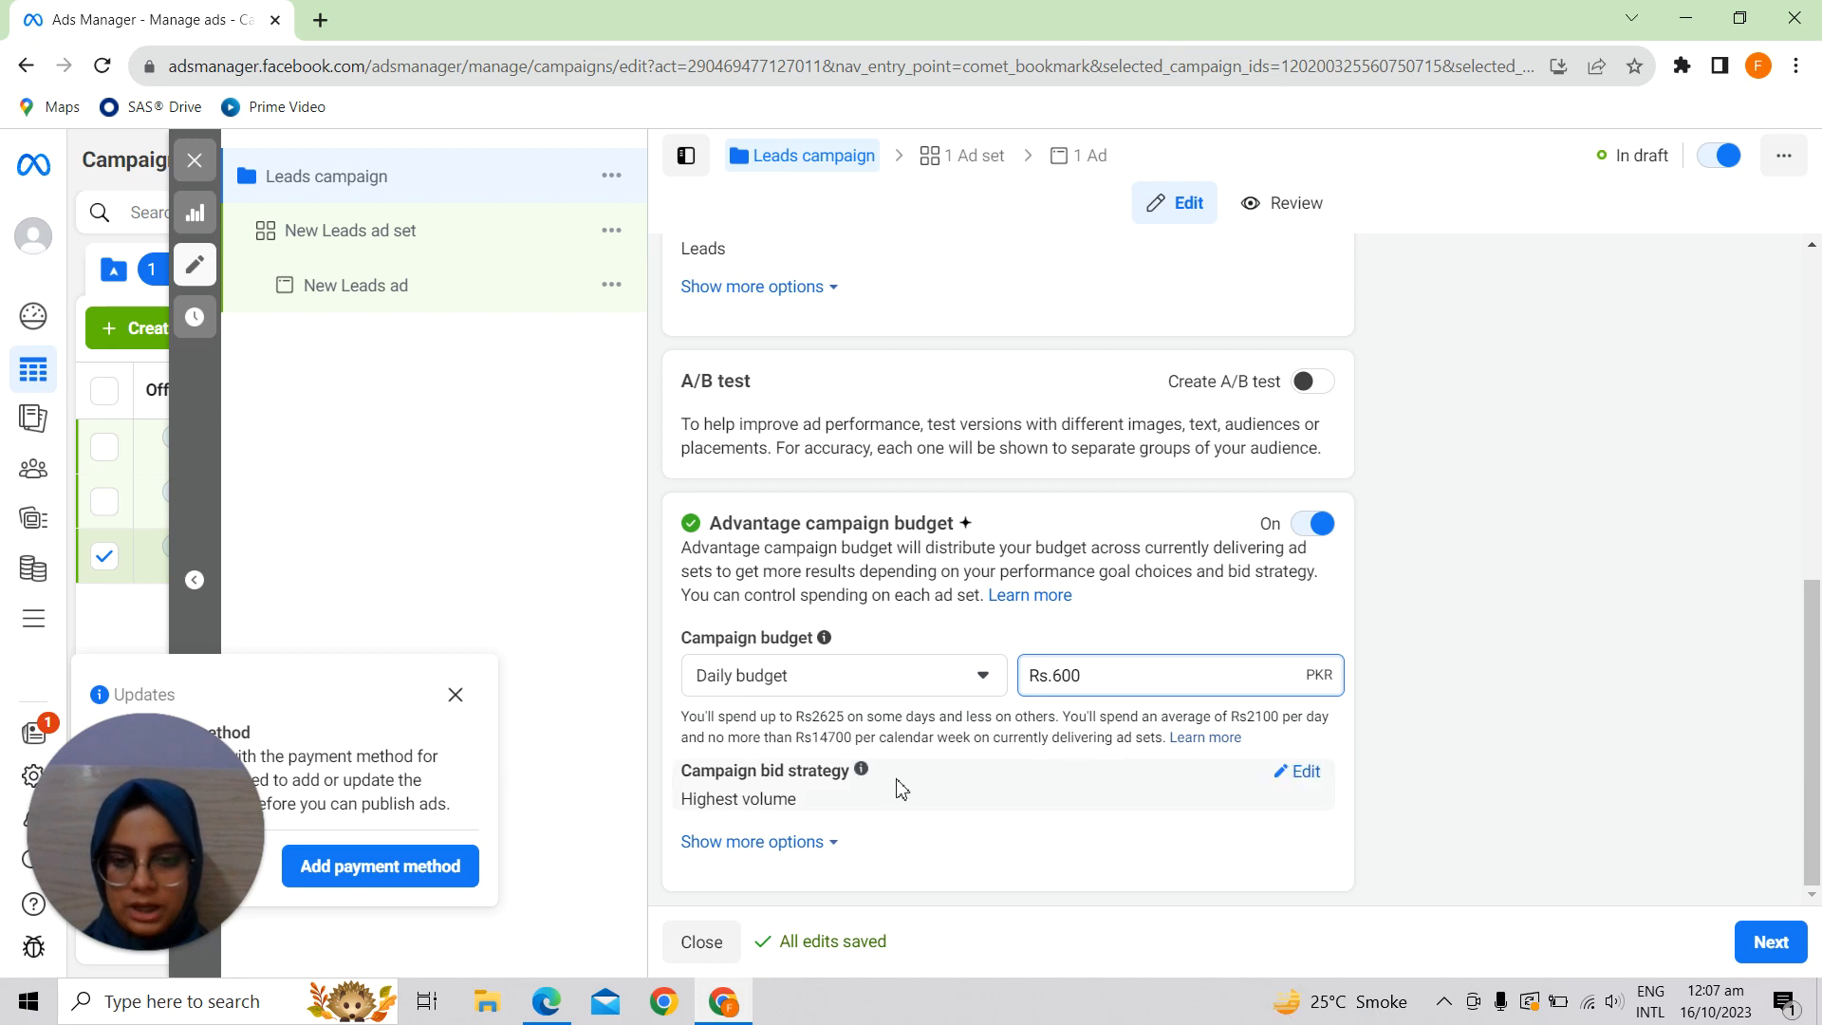
left_click(753, 800)
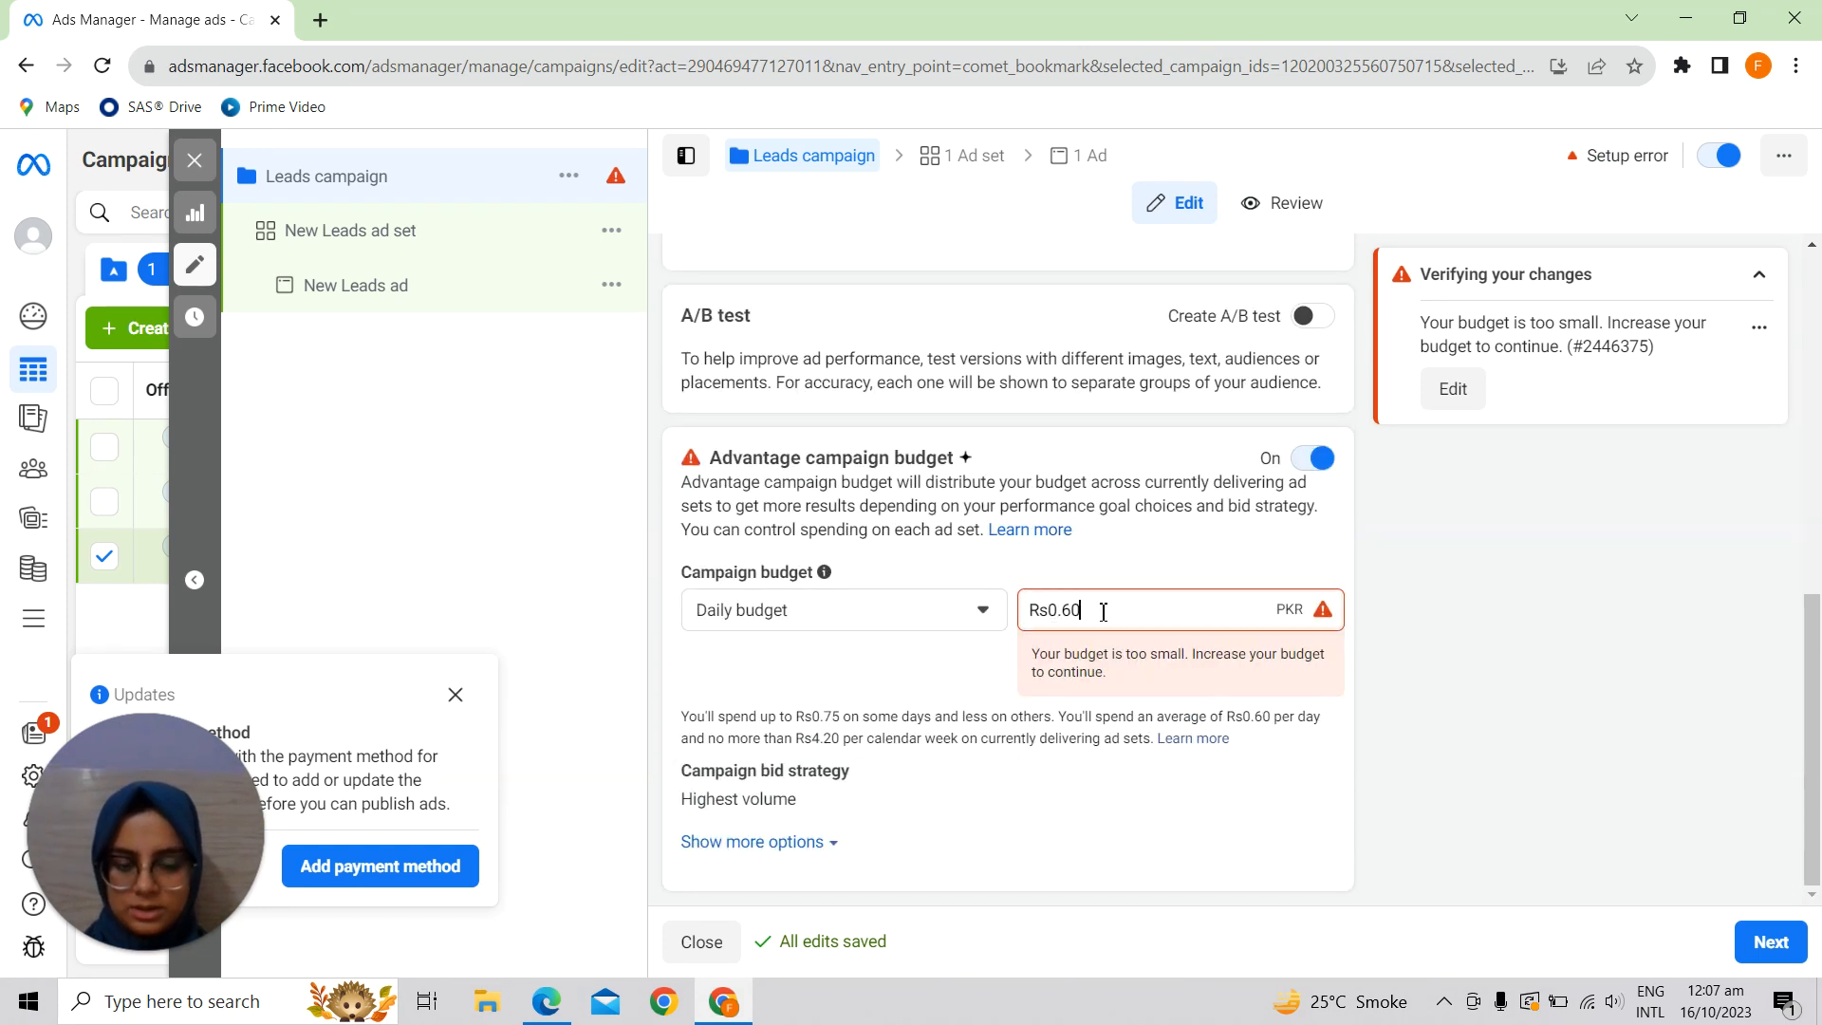
type("0")
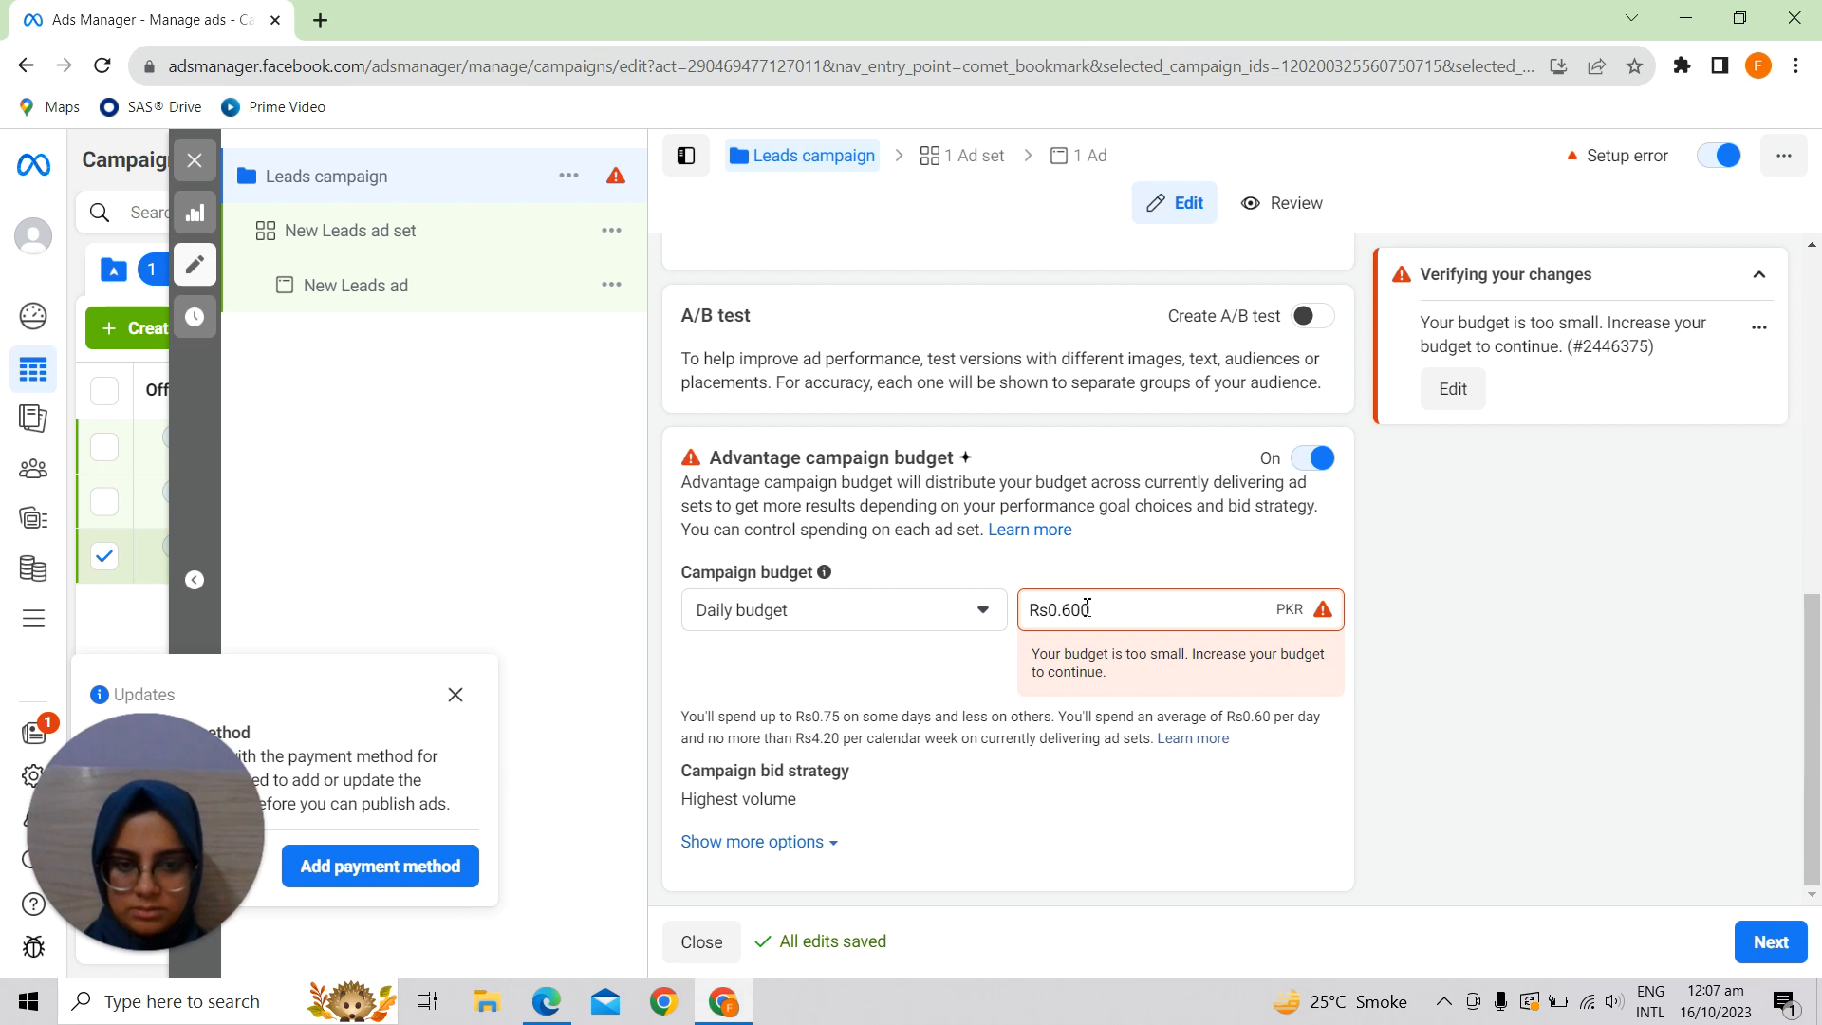
key("BackSpace")
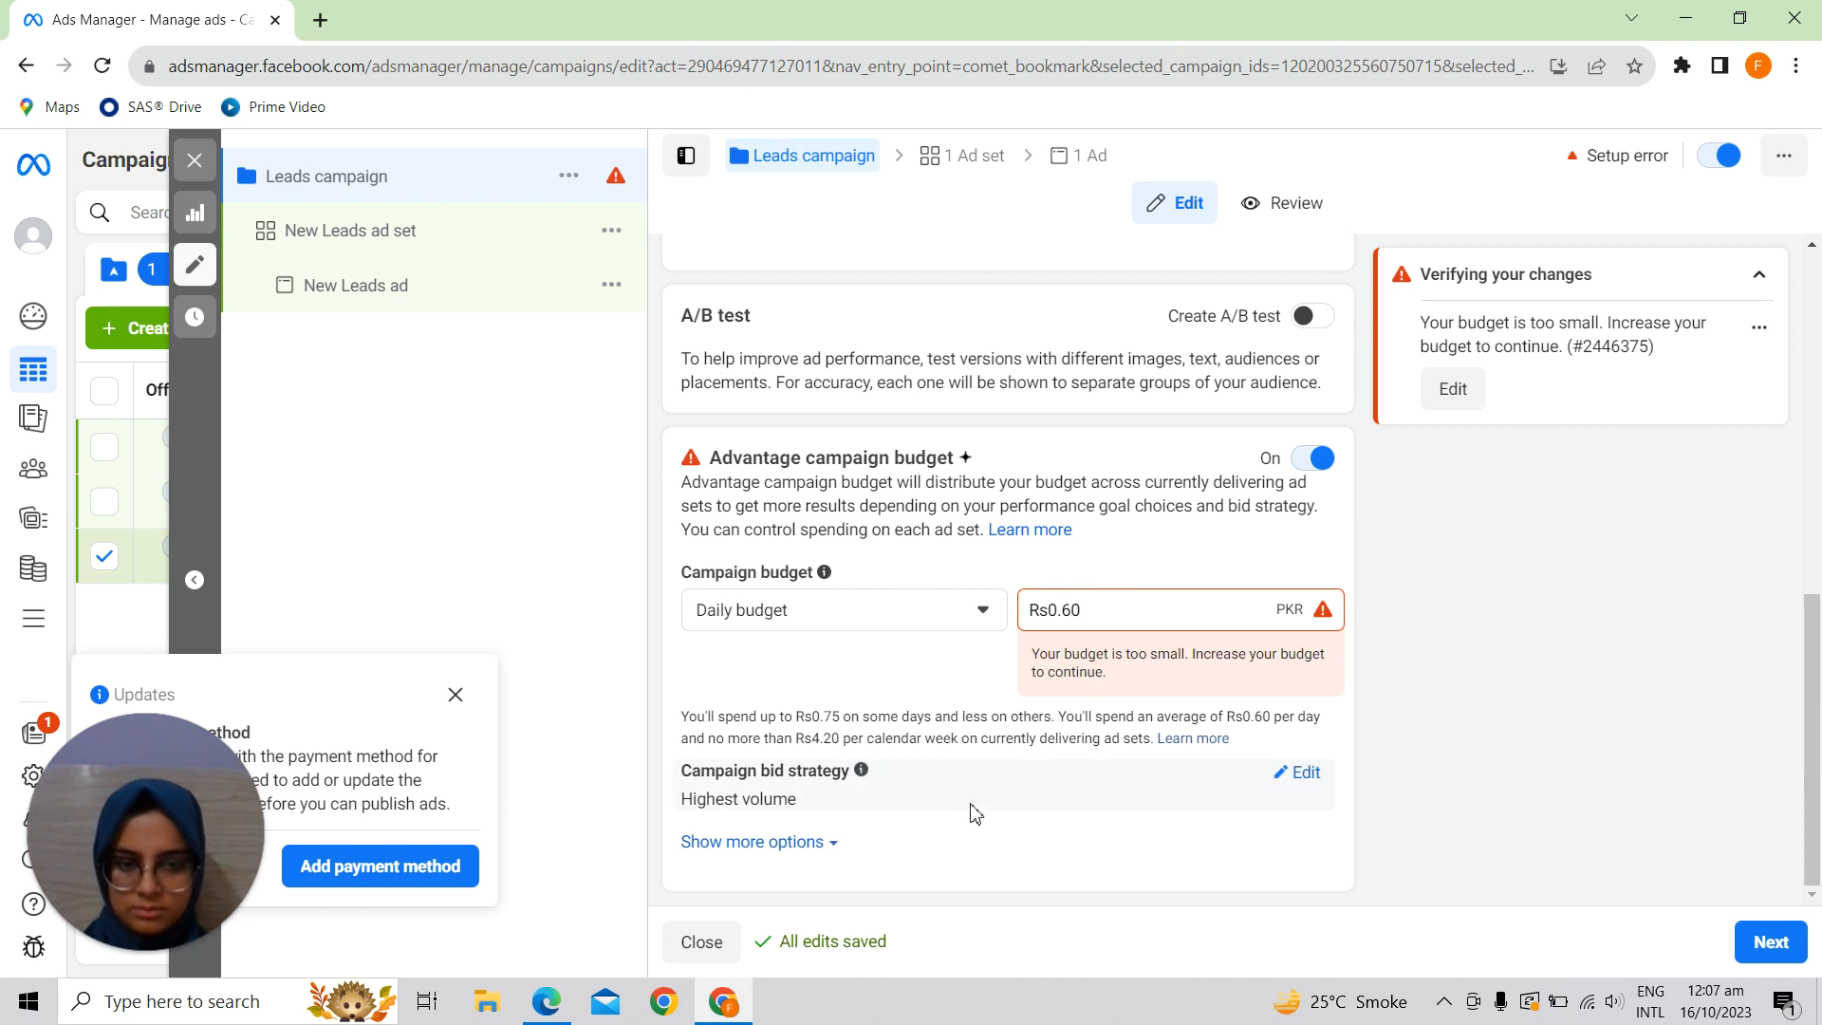
double_click(1098, 621)
left_click(1098, 621)
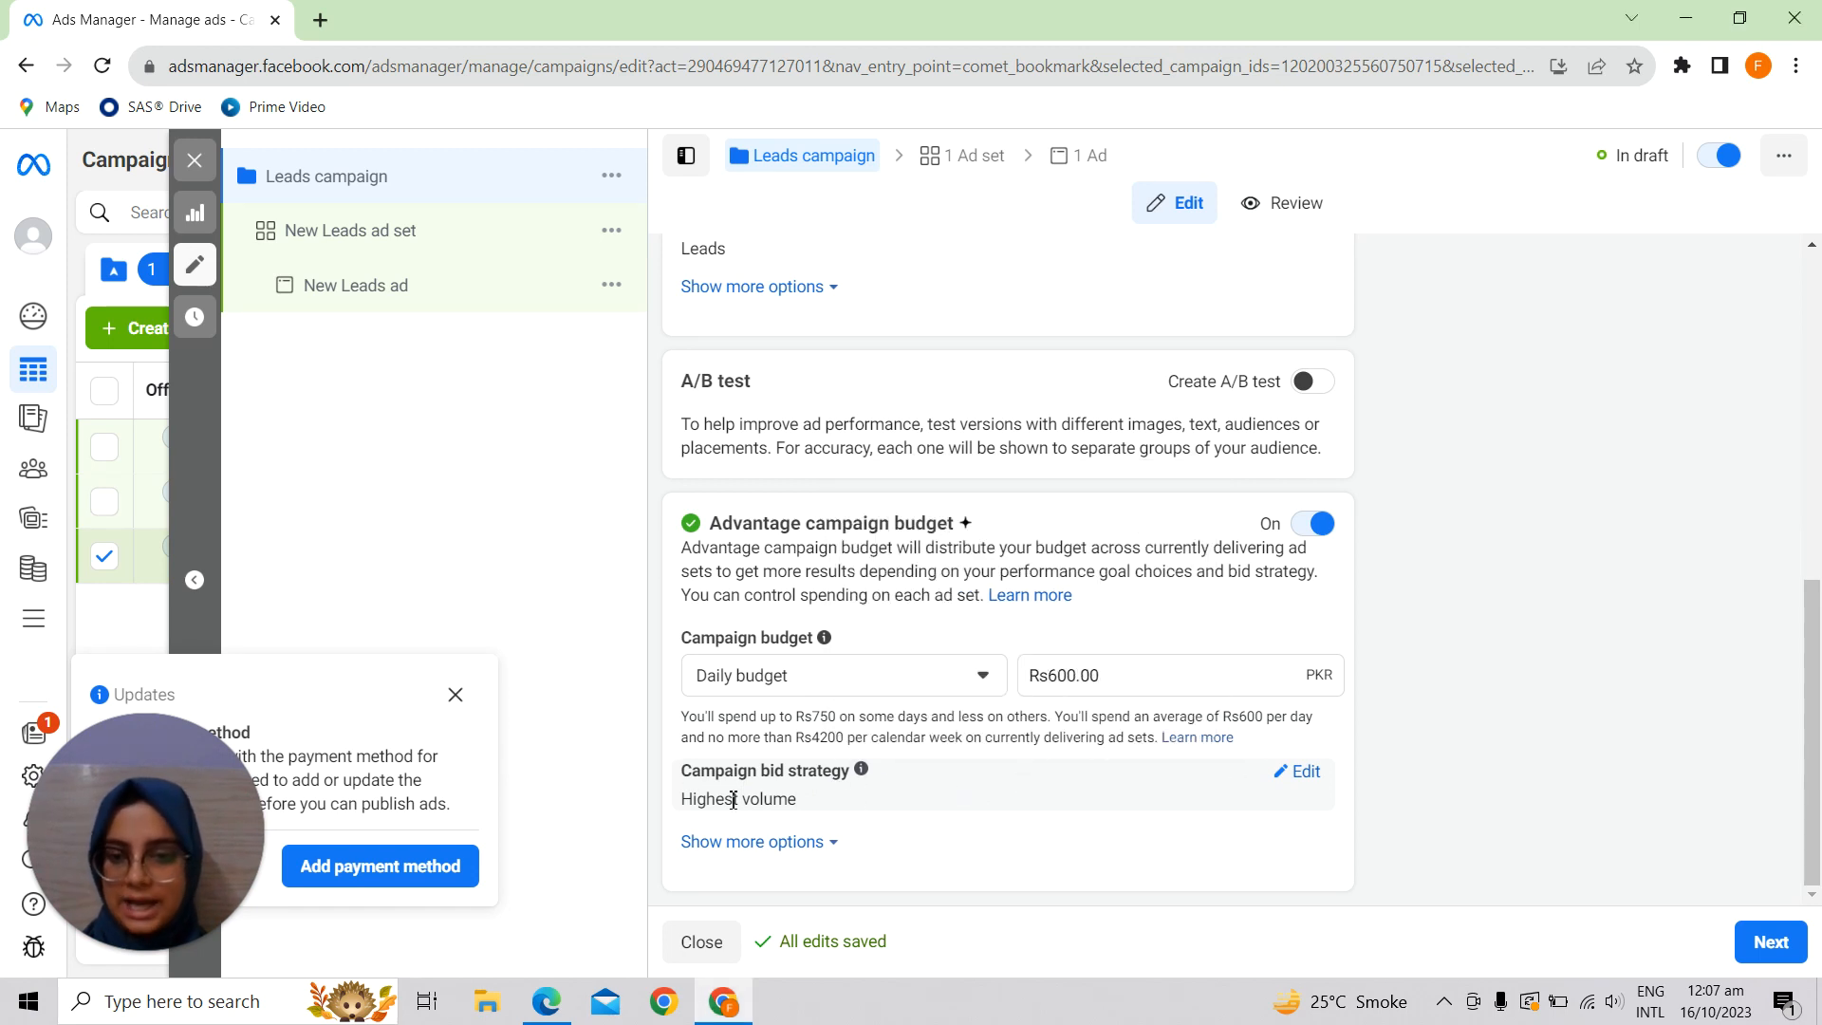
- Review the available campaign bid strategies, including the bid cap option, while keeping Highest volume
left_click(1302, 773)
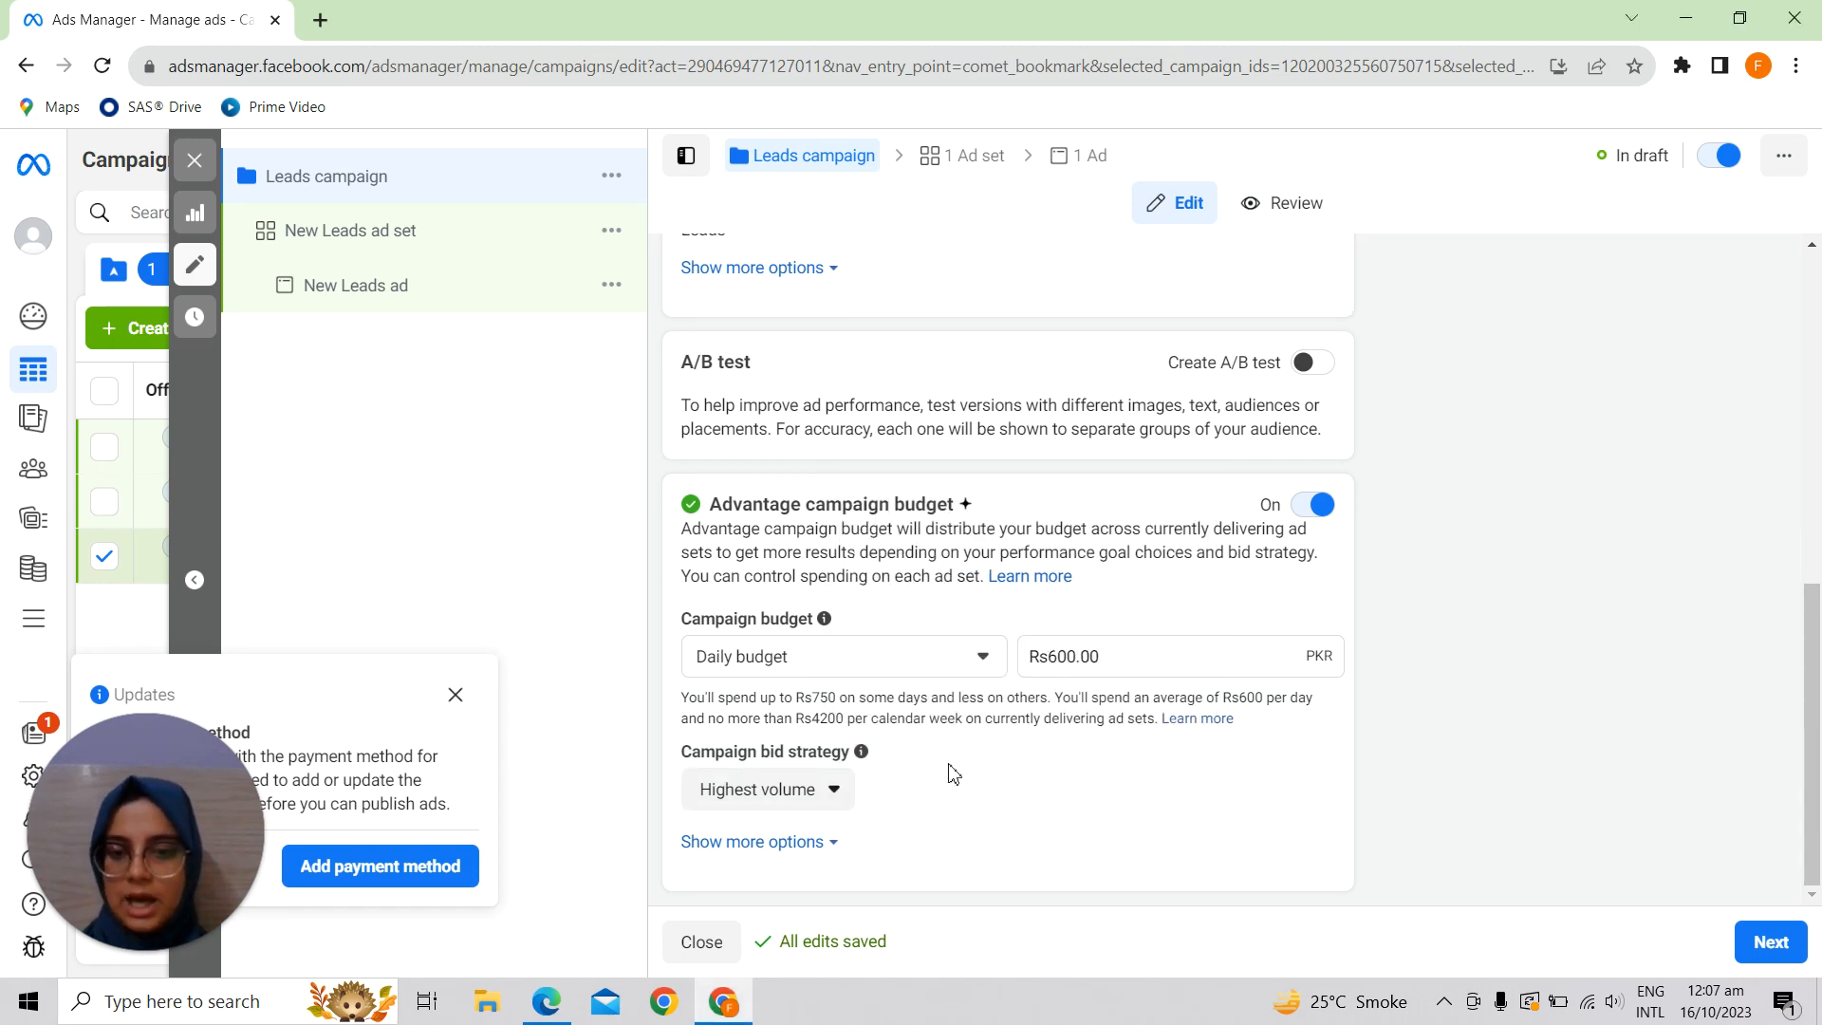
left_click(809, 793)
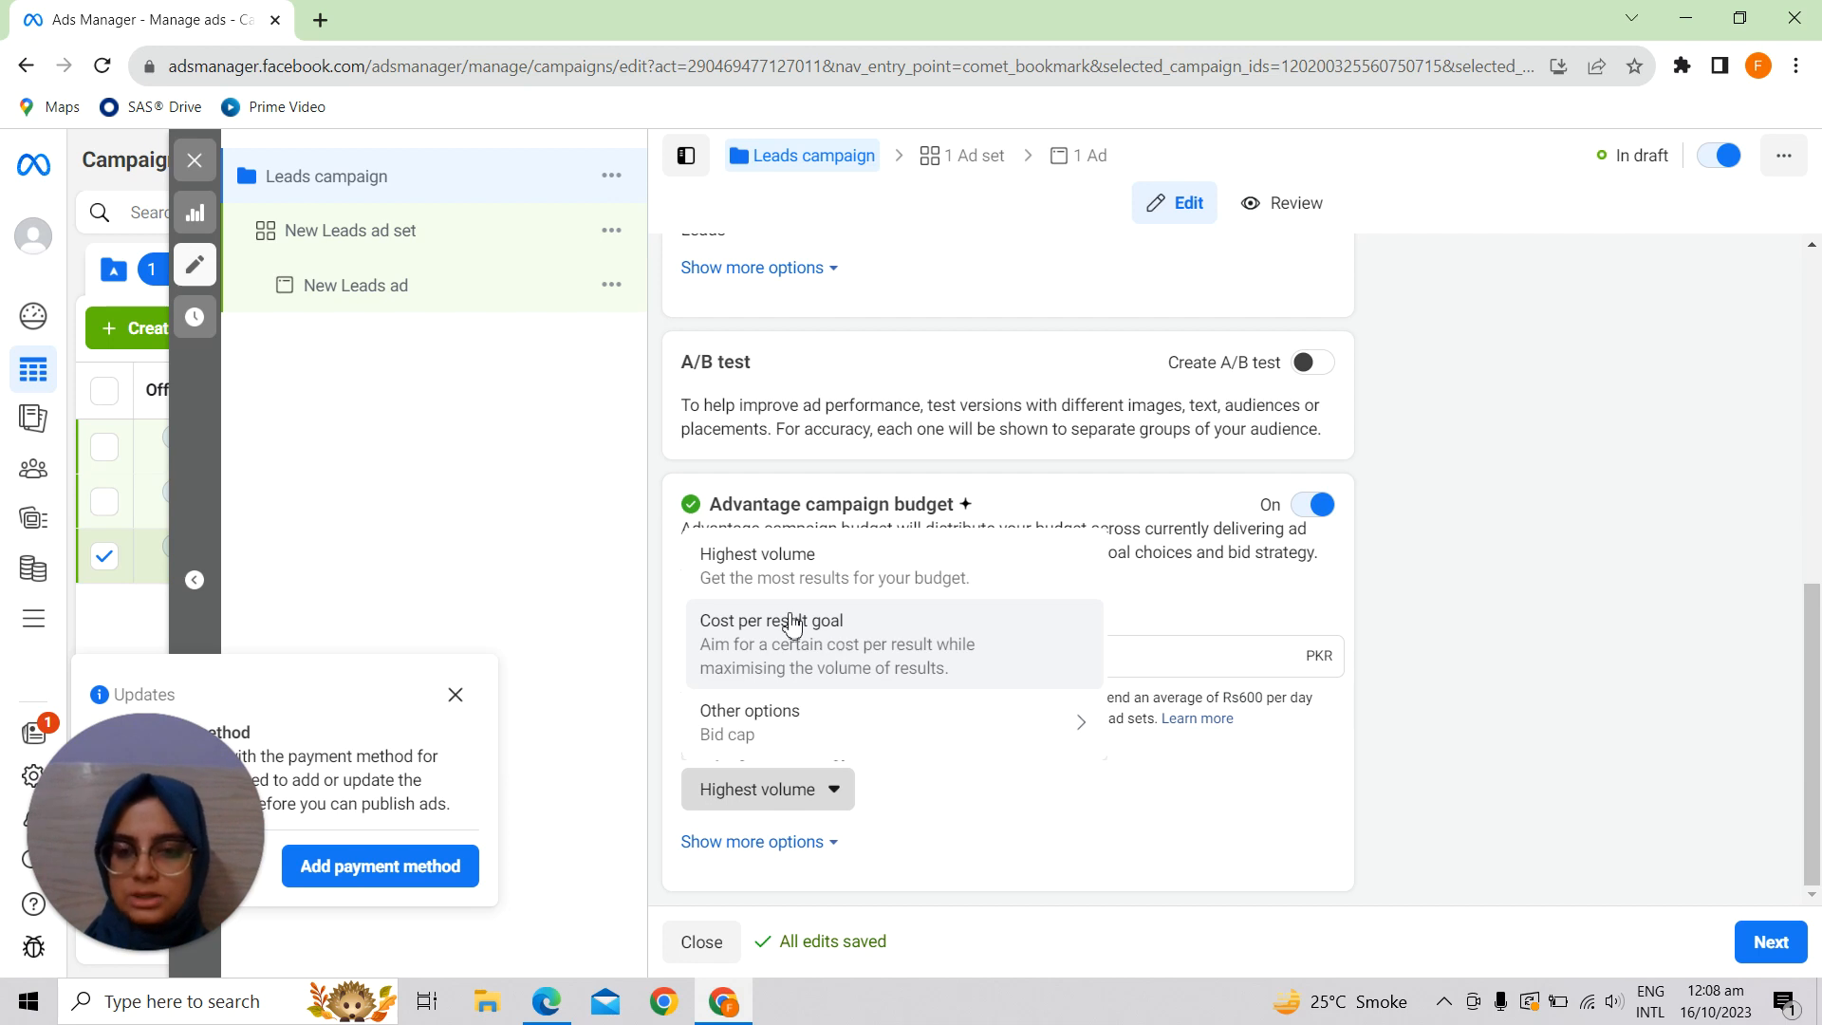
mouse_move(780, 737)
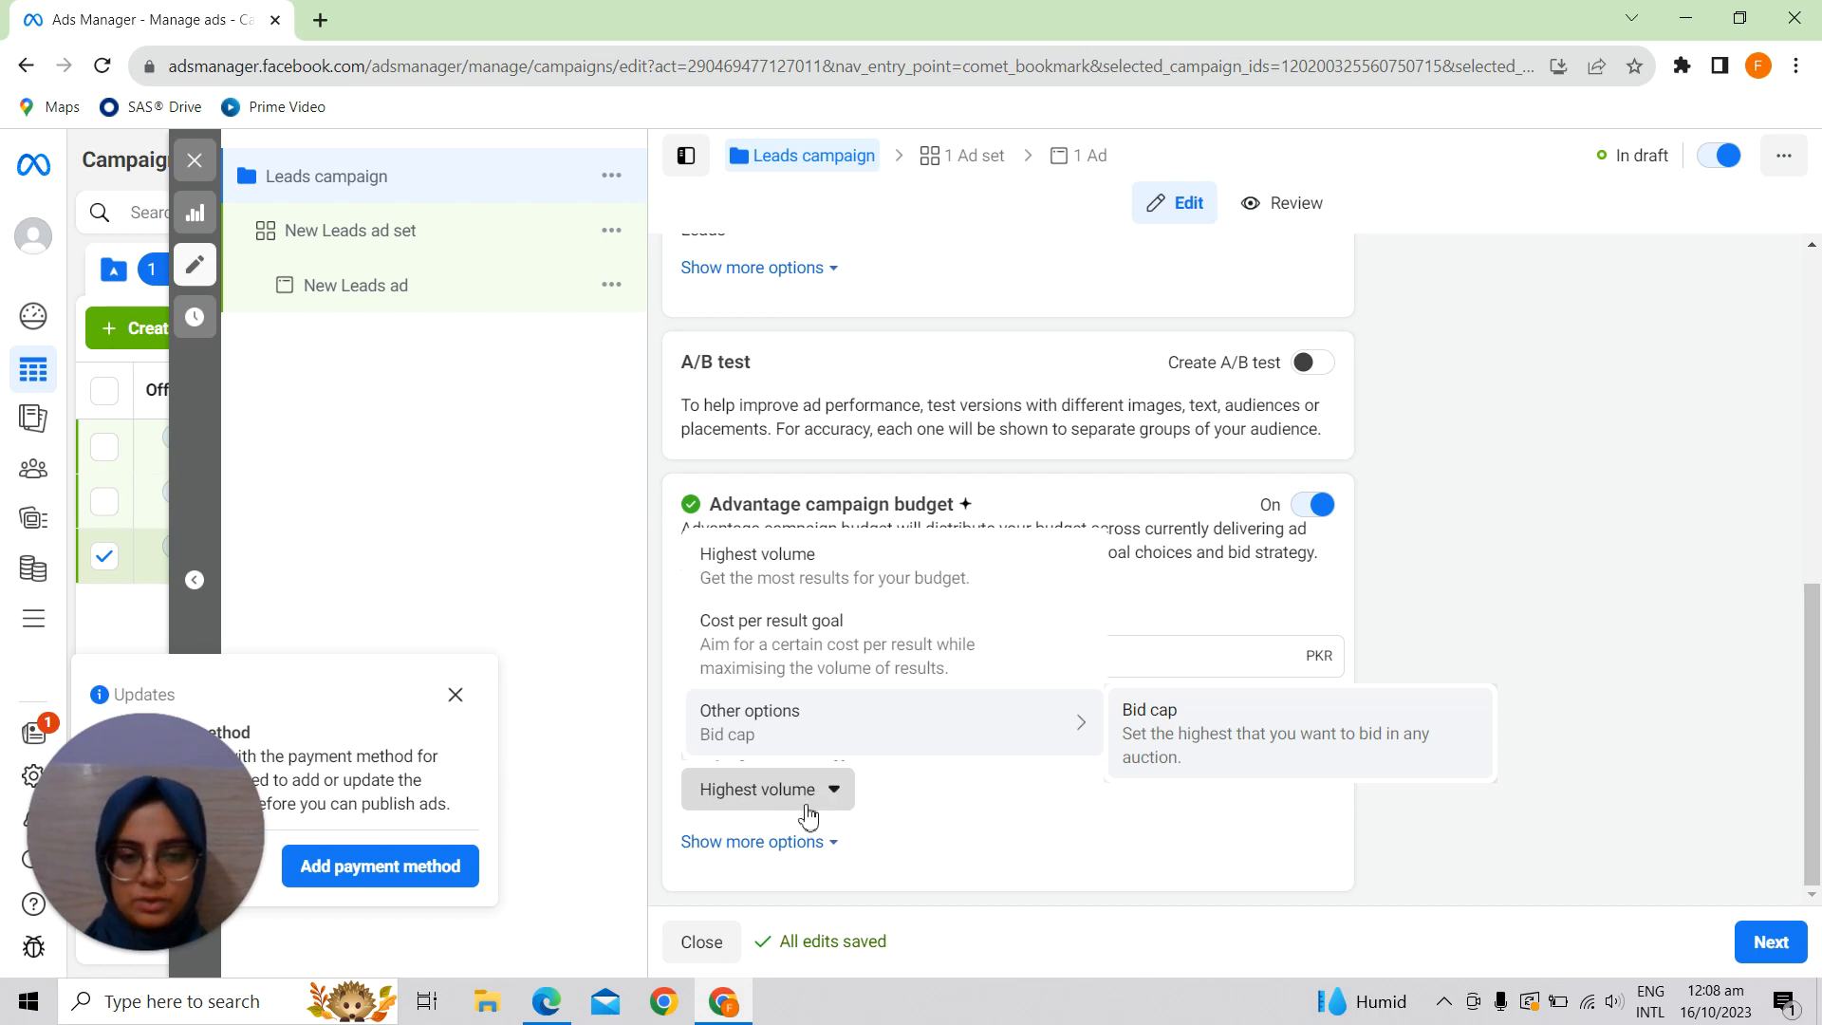
left_click(810, 806)
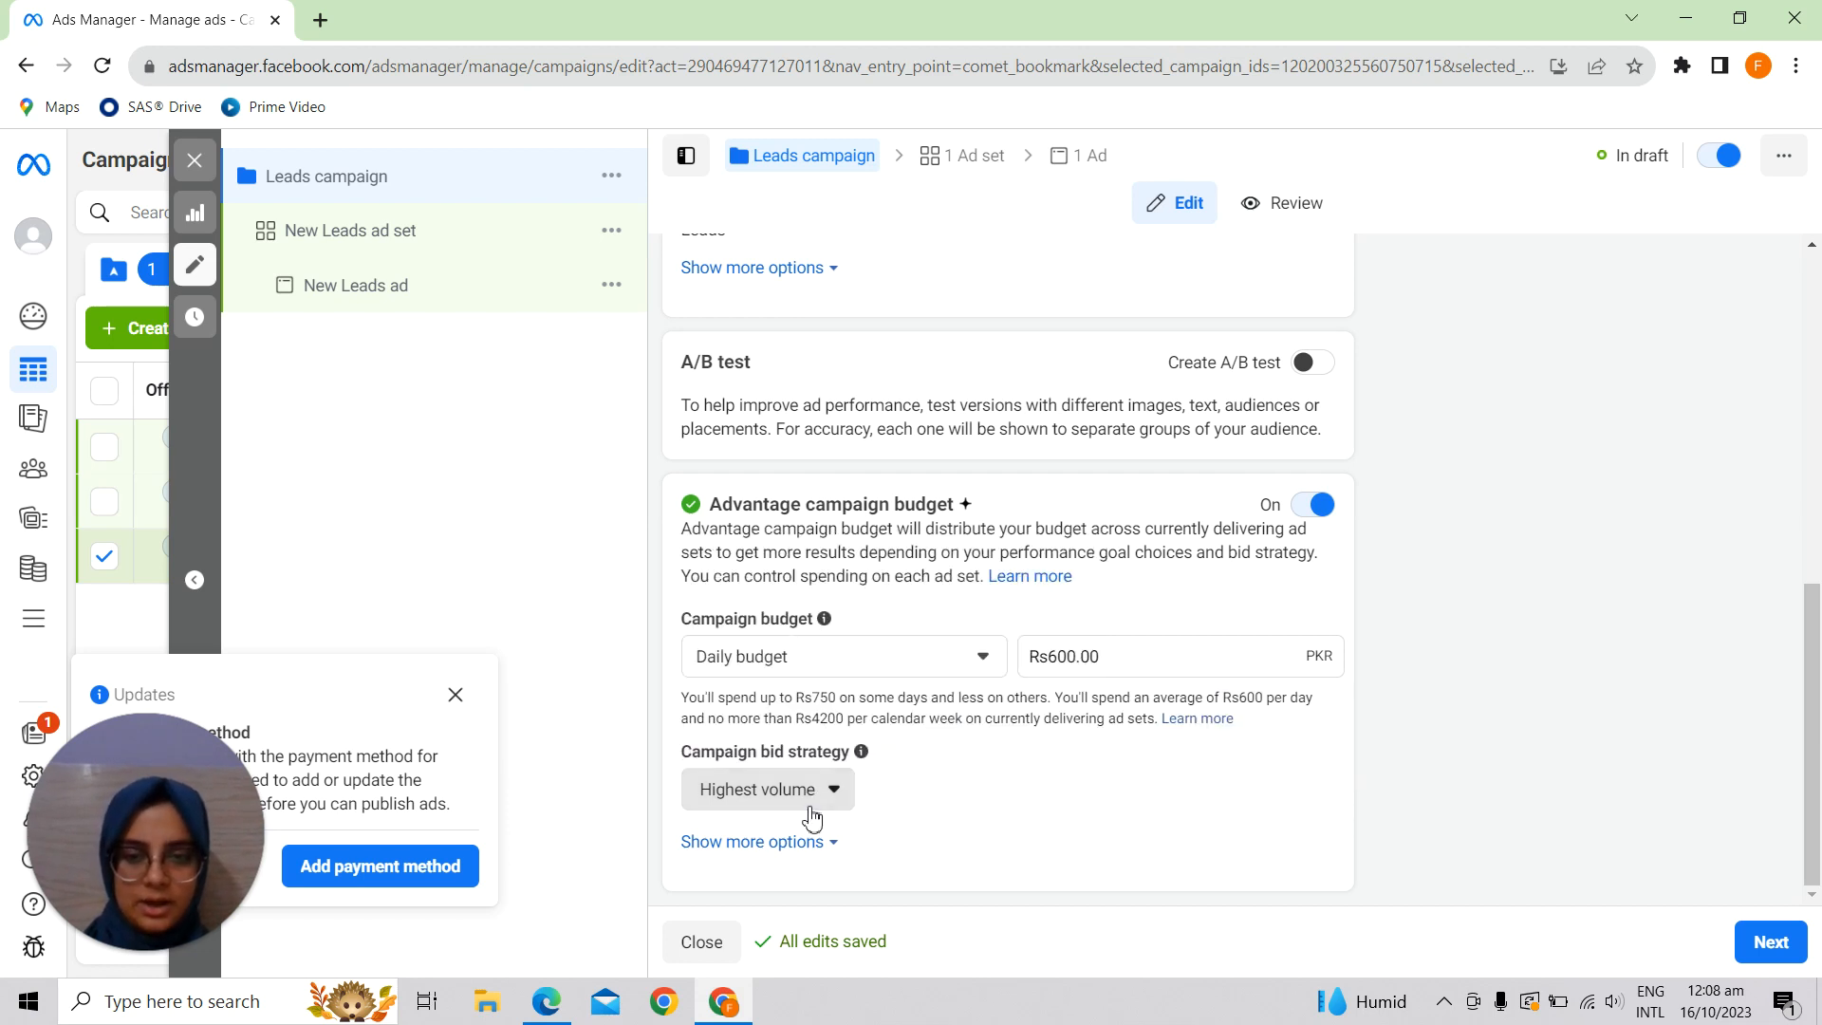
- Continue to the ad set and rename it "Leads ad set"
left_click(1756, 941)
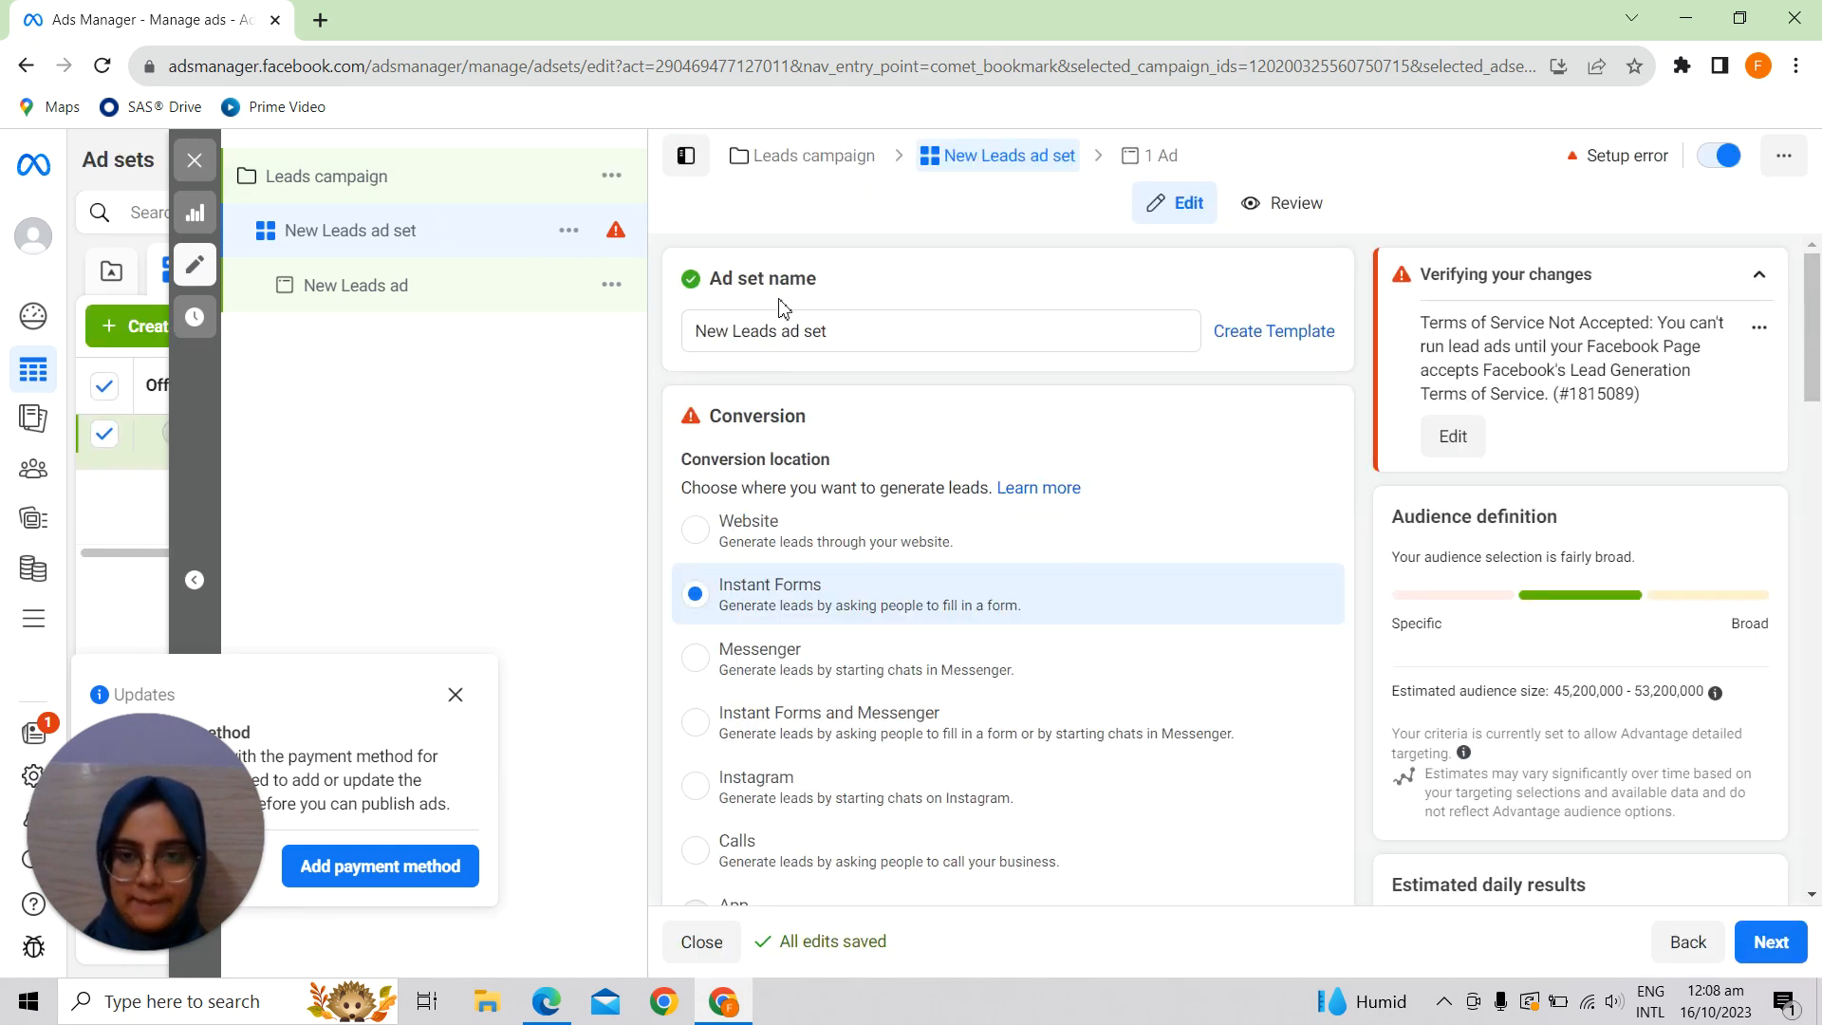
left_click(737, 336)
key("BackSpace")
key("BackSpace")
key("BackSpace")
key("BackSpace")
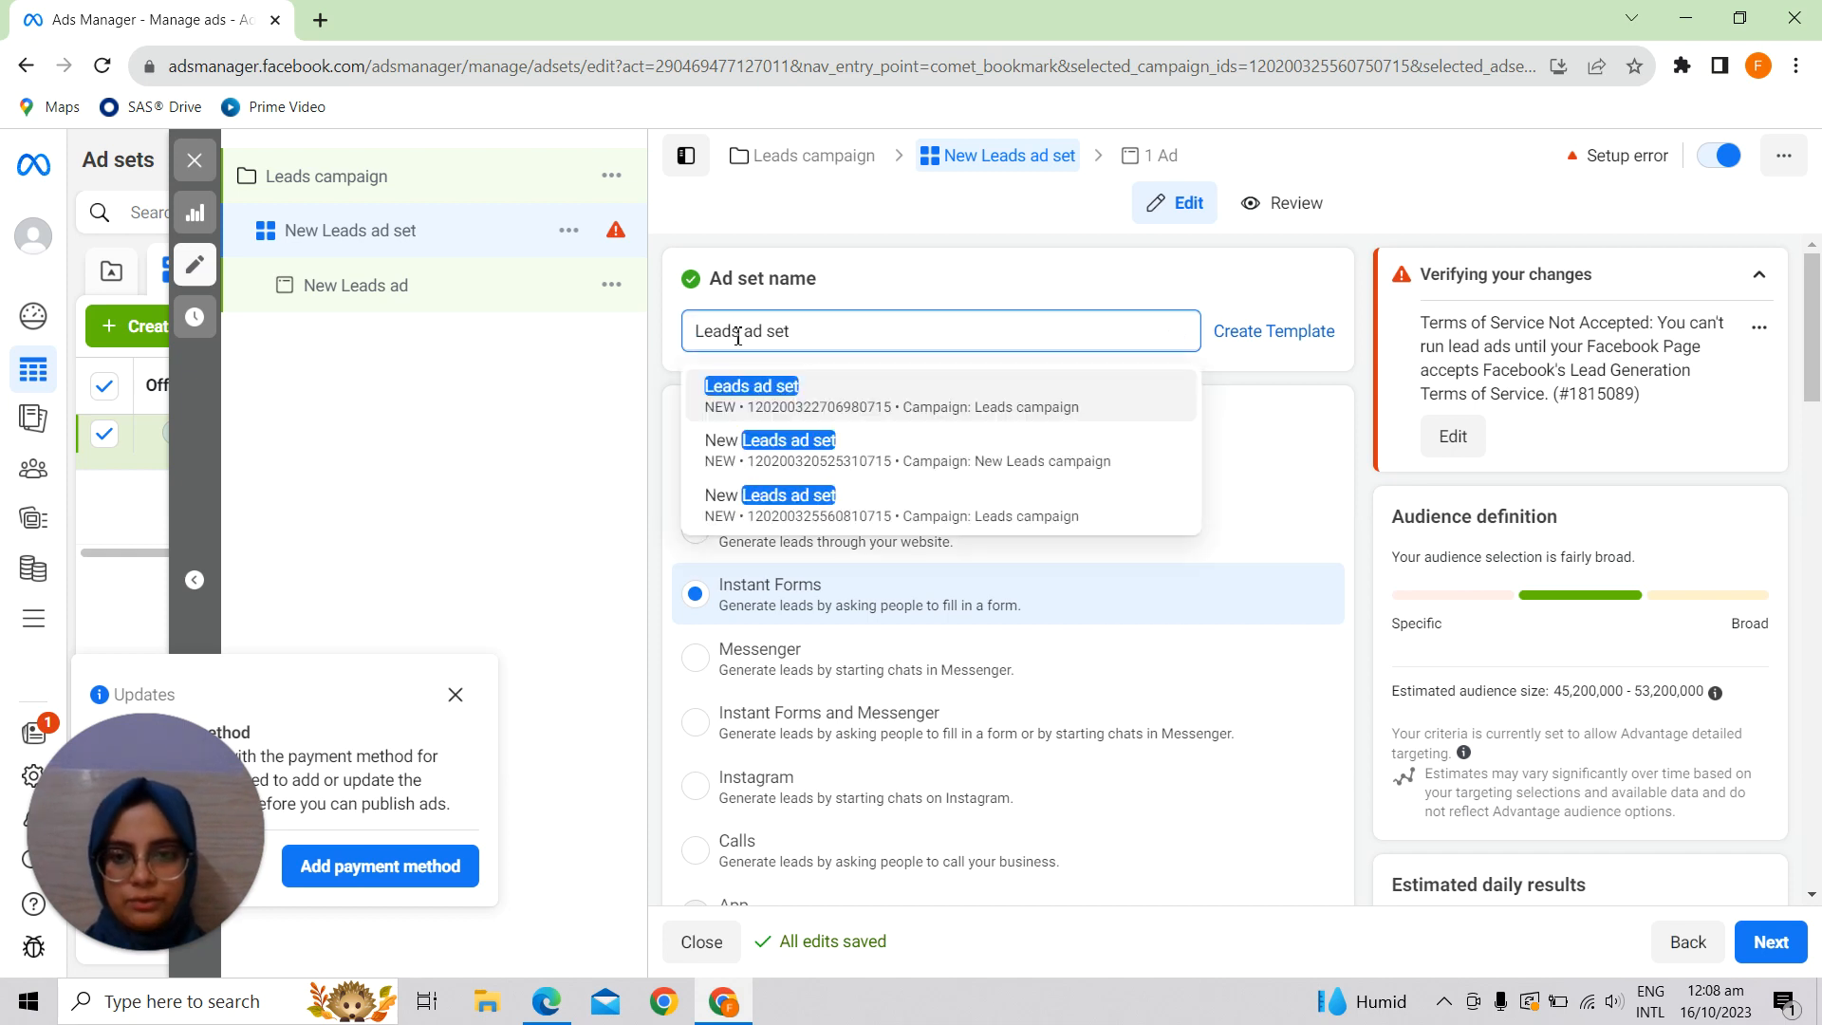
left_click(864, 305)
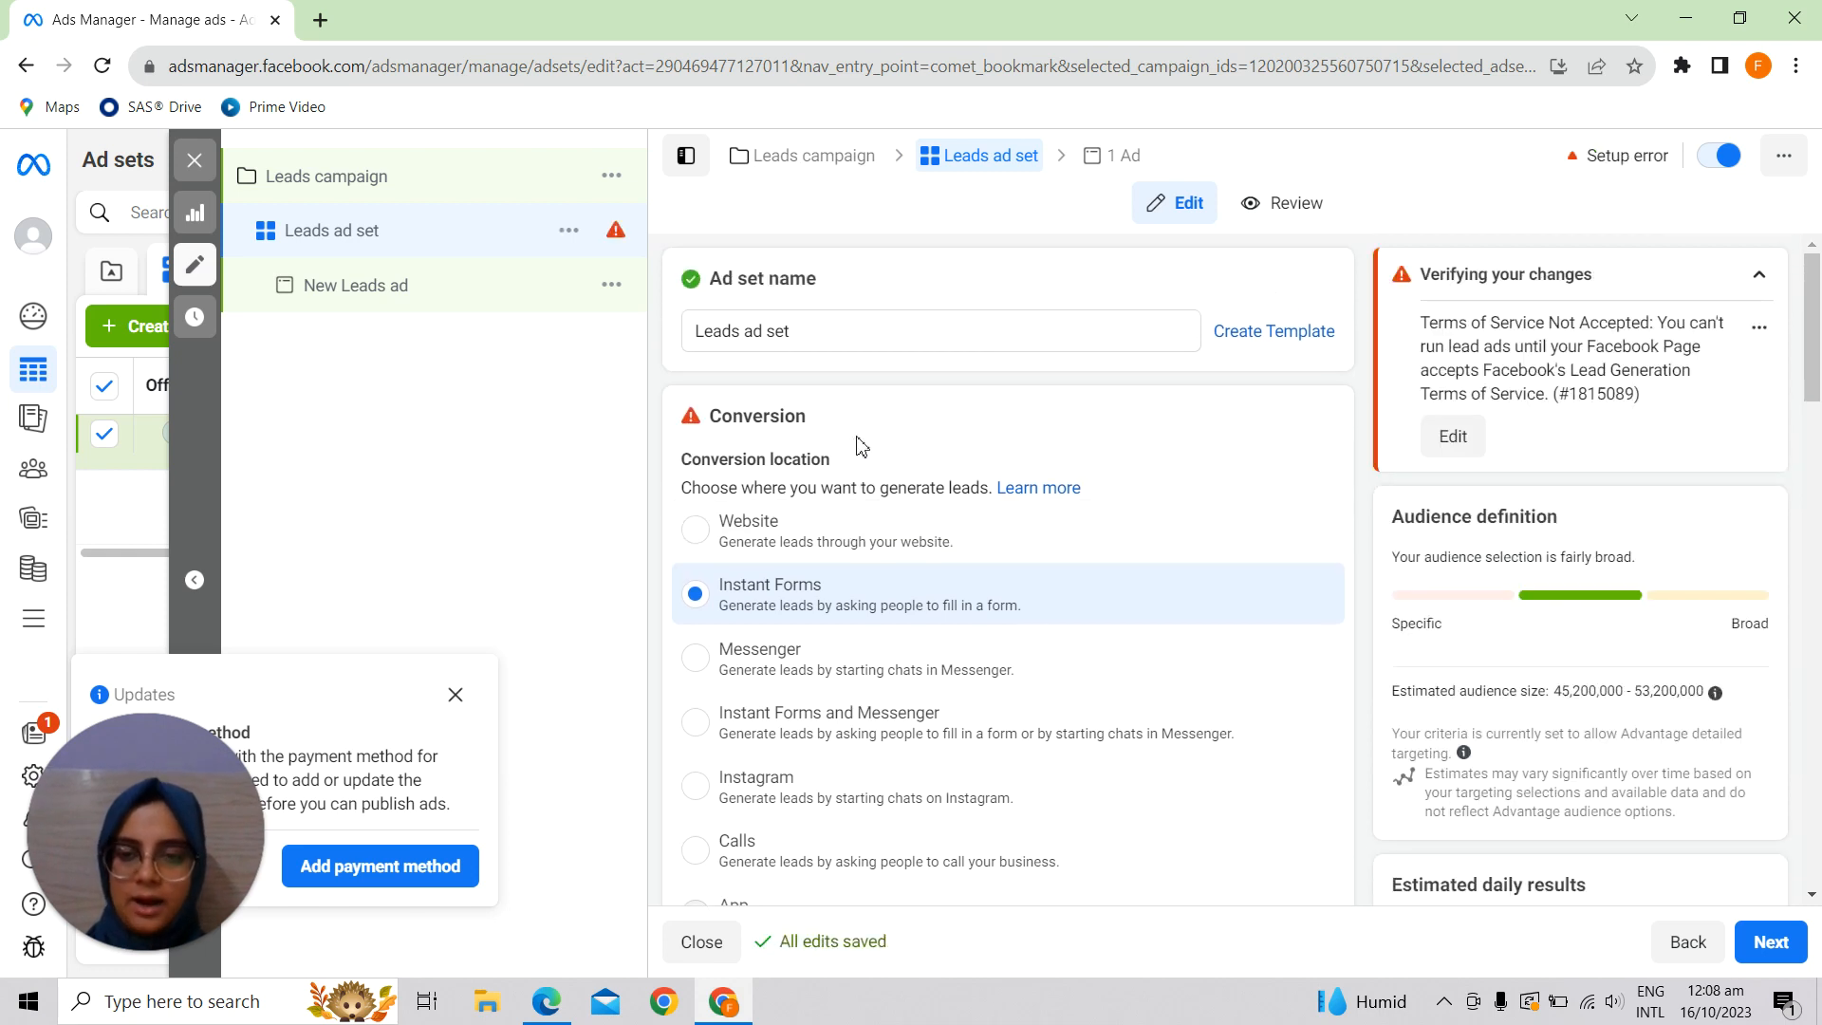
- Choose Website as the ad set's conversion location
scroll(859, 444, "down", 1)
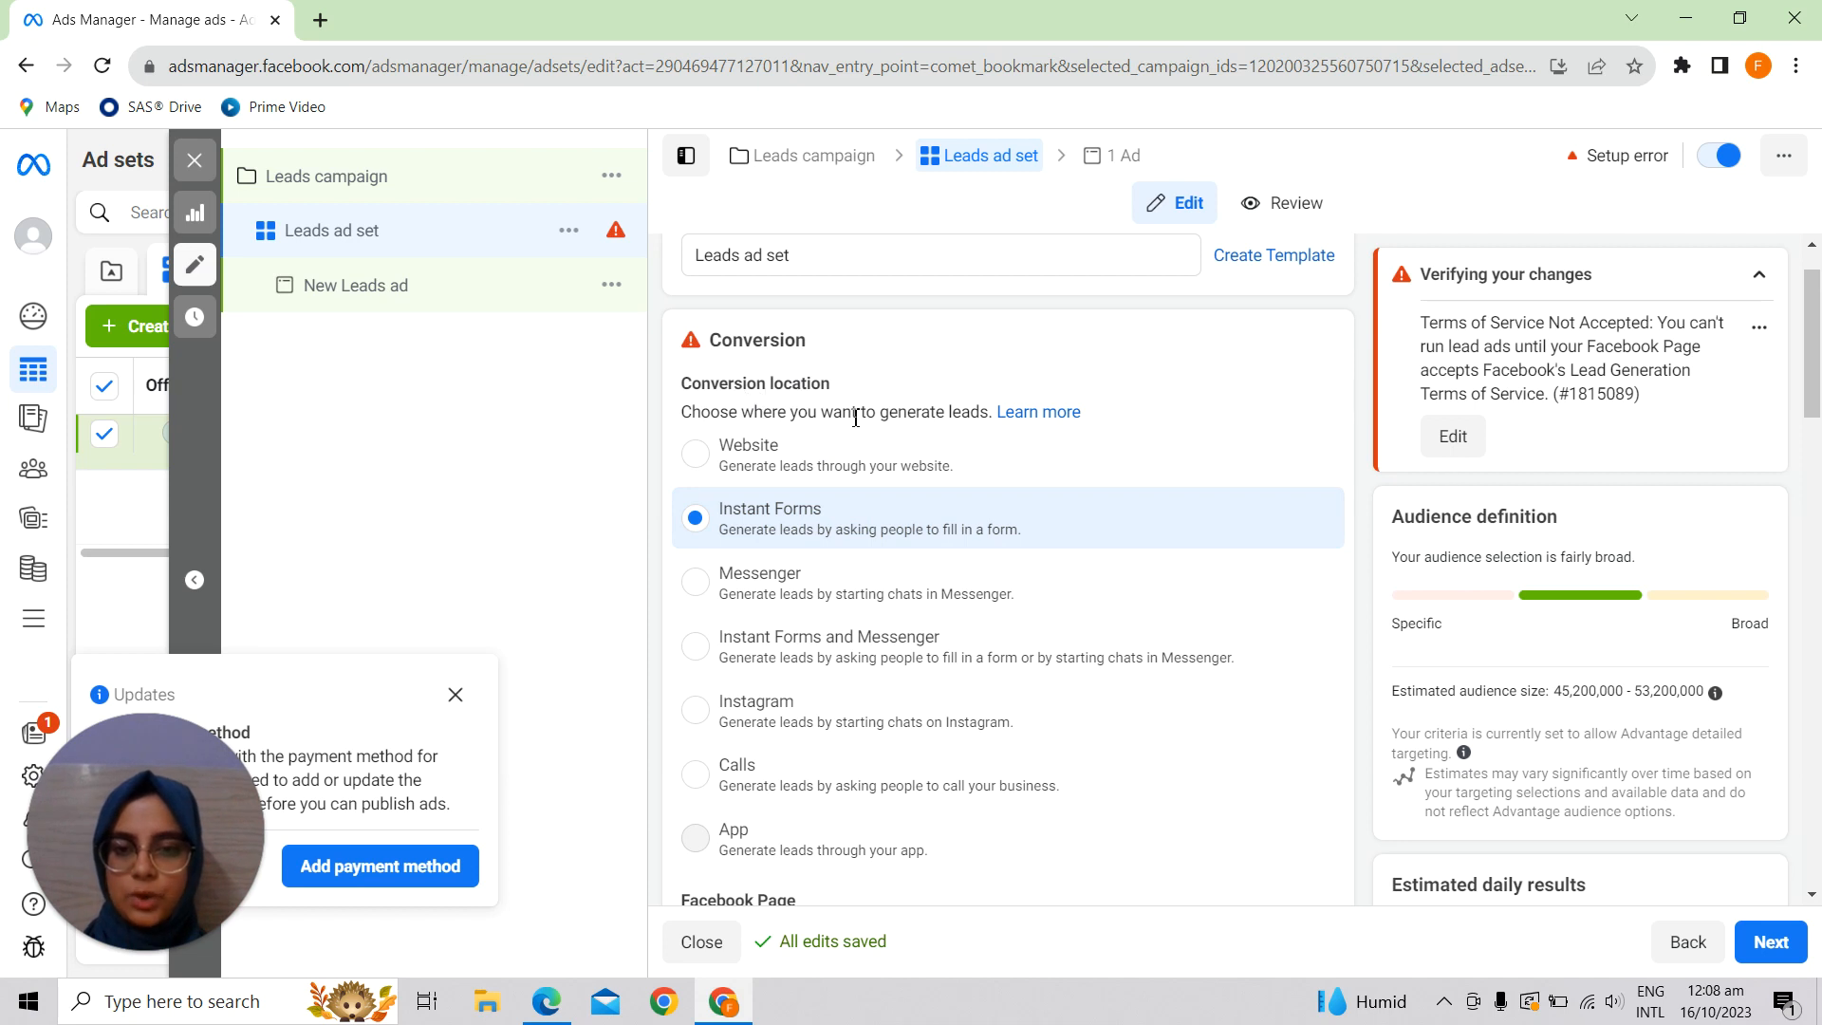
scroll(849, 570, "down", 1)
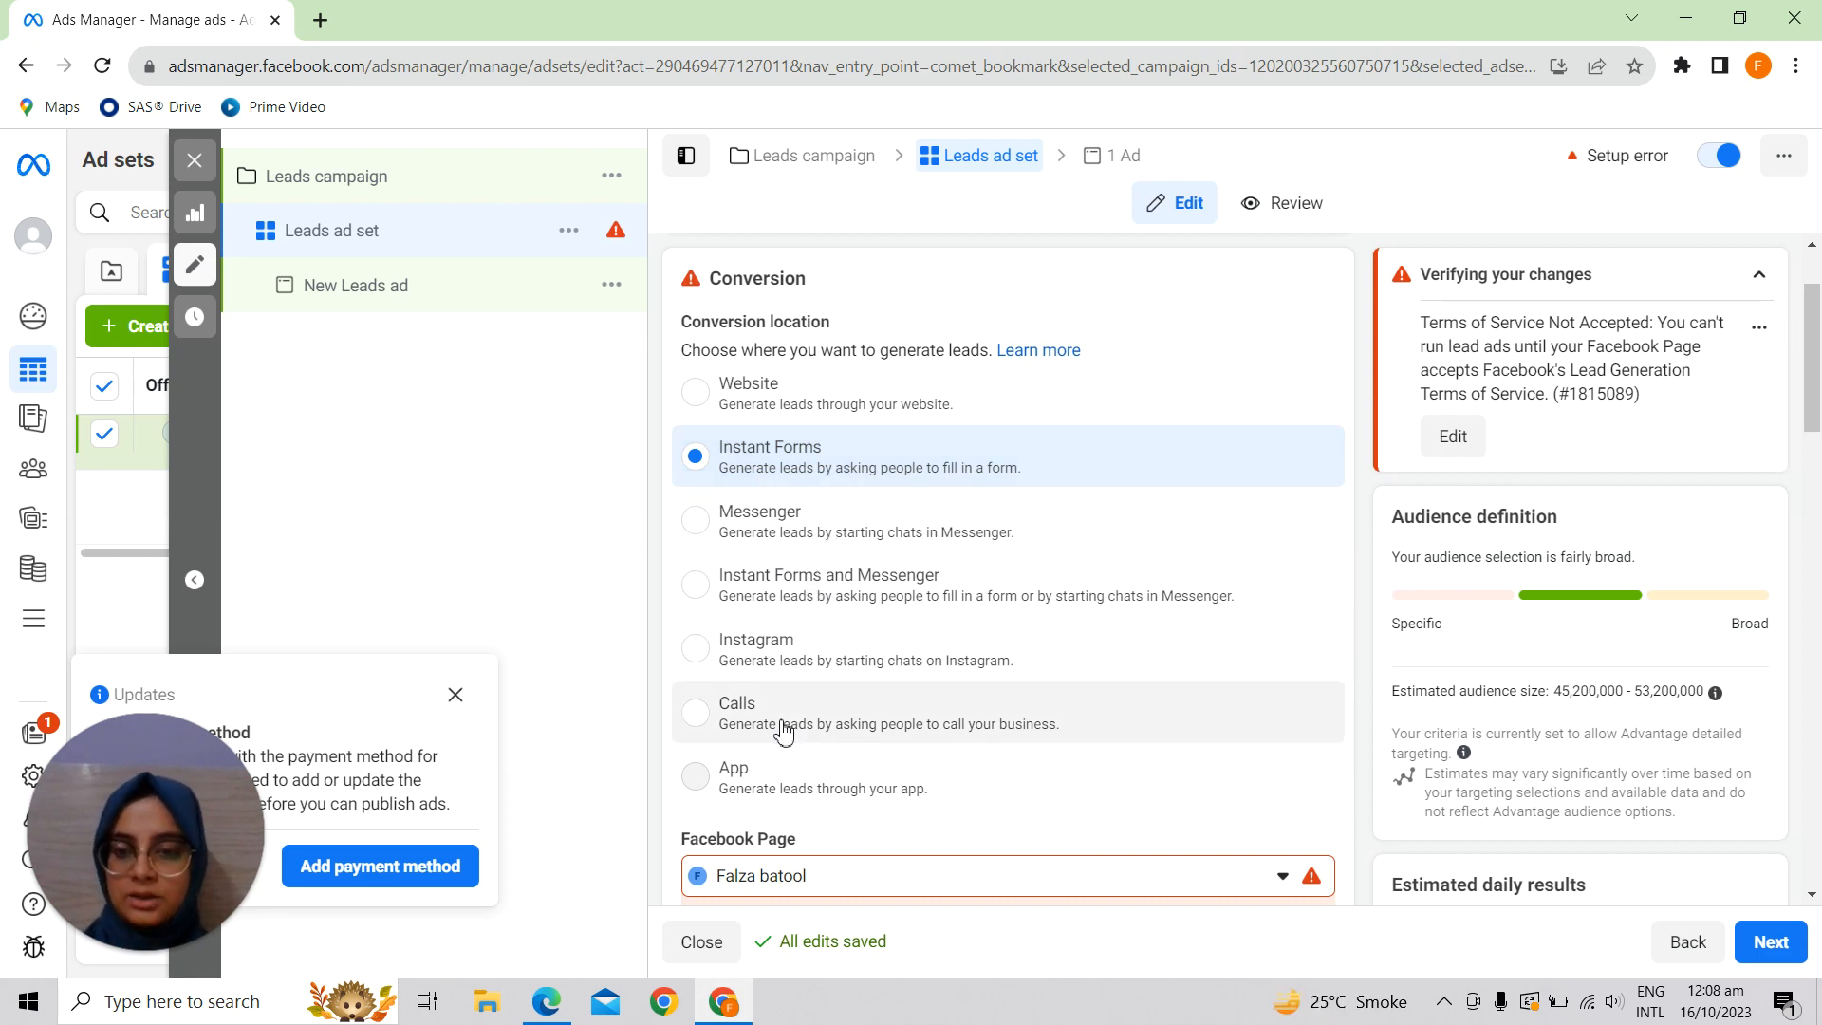
left_click(776, 382)
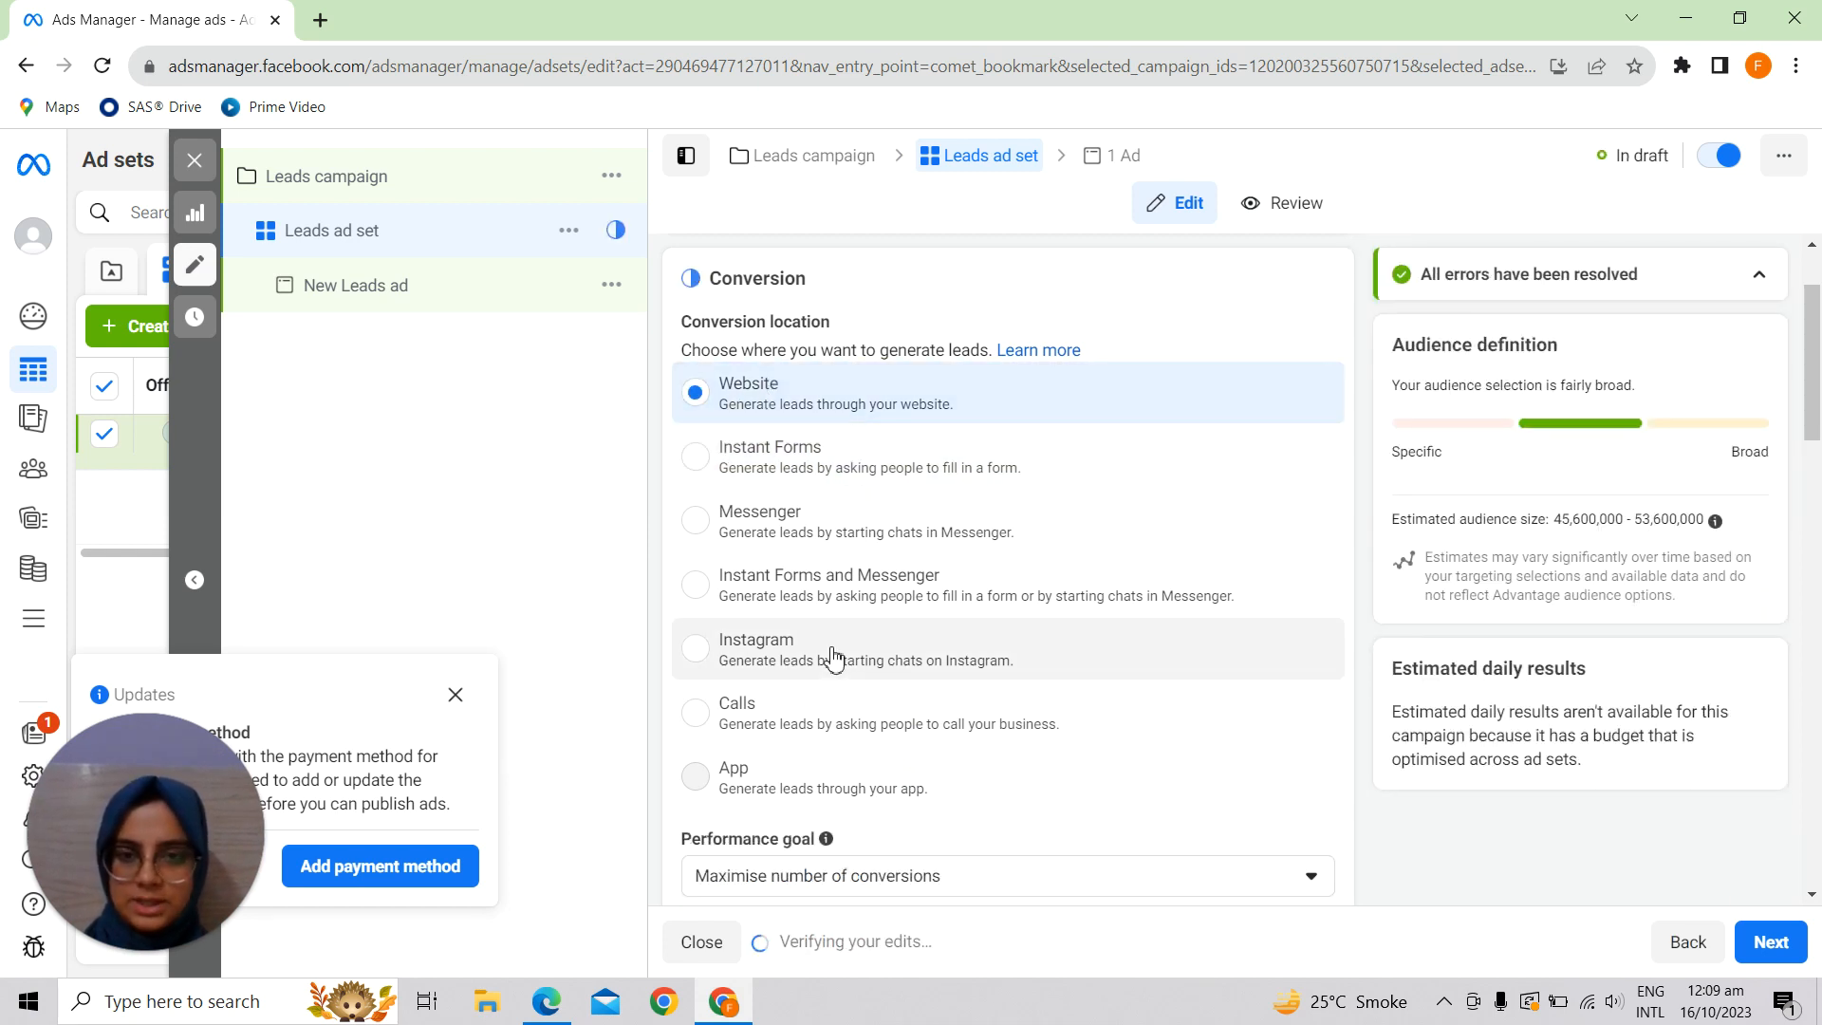
- Set the ad set's performance goal to Maximise number of link clicks
scroll(833, 654, "down", 2)
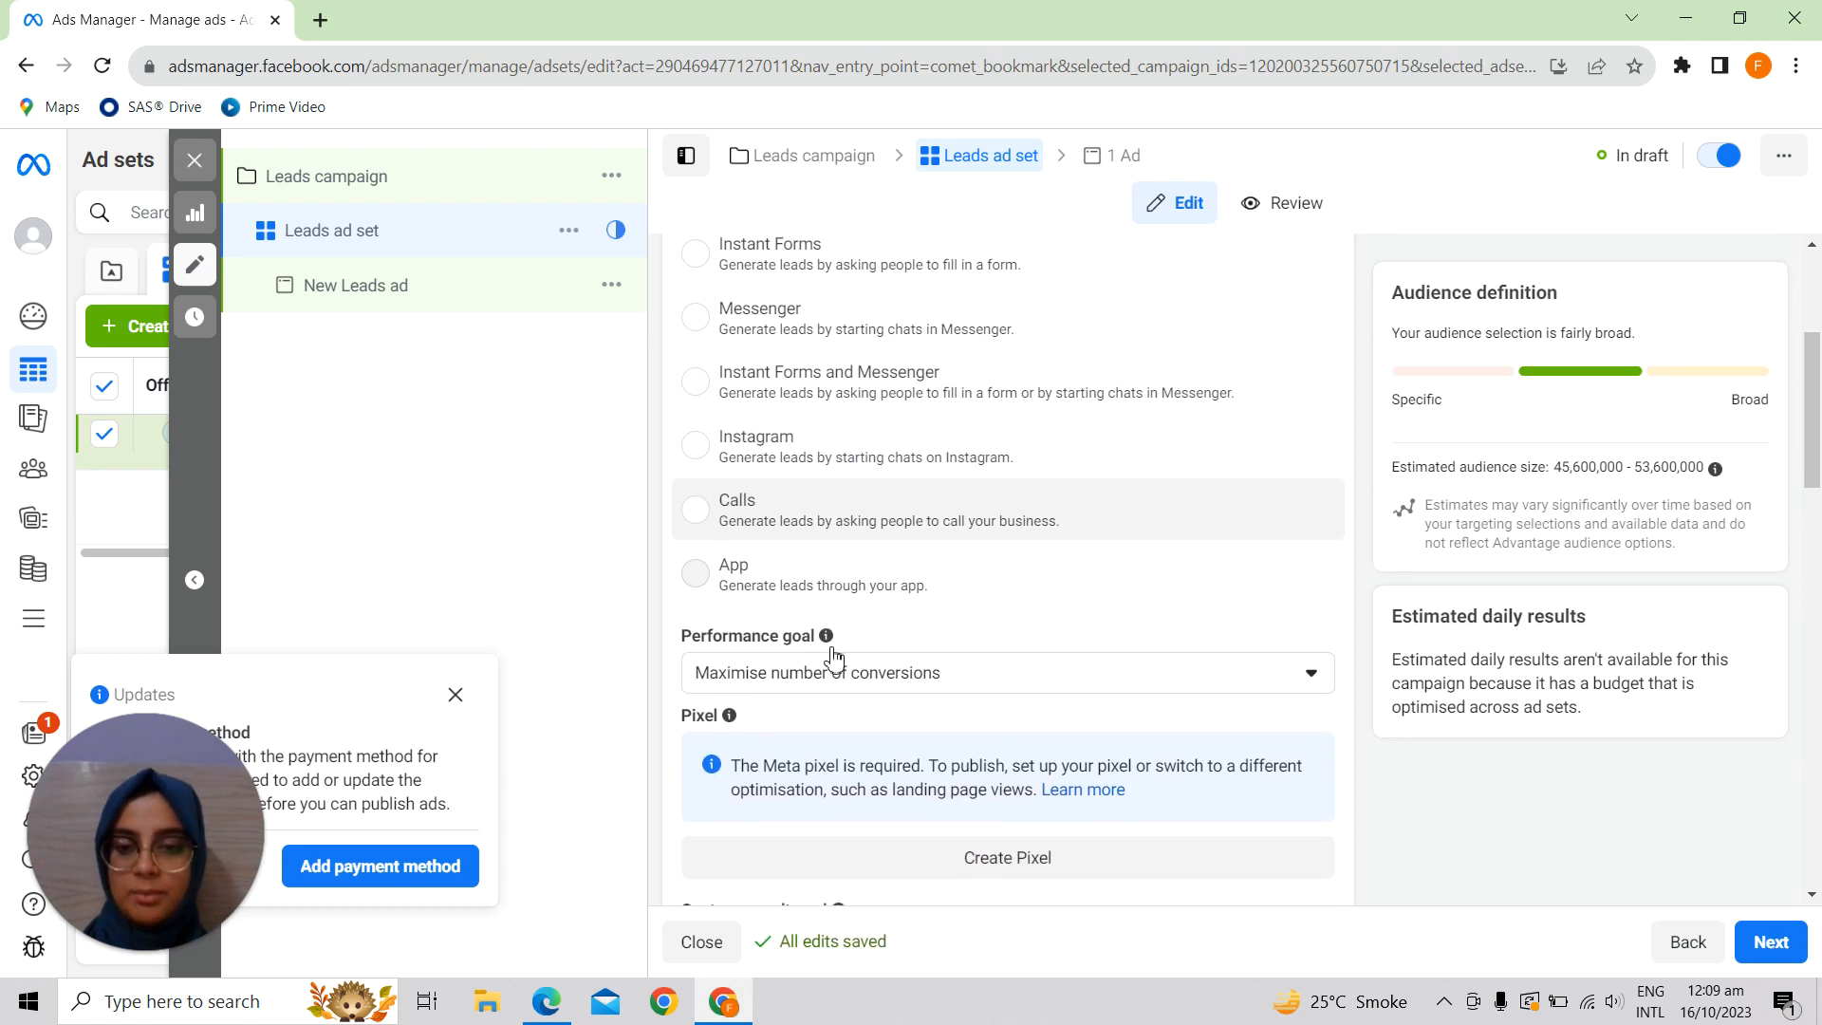
scroll(833, 654, "down", 2)
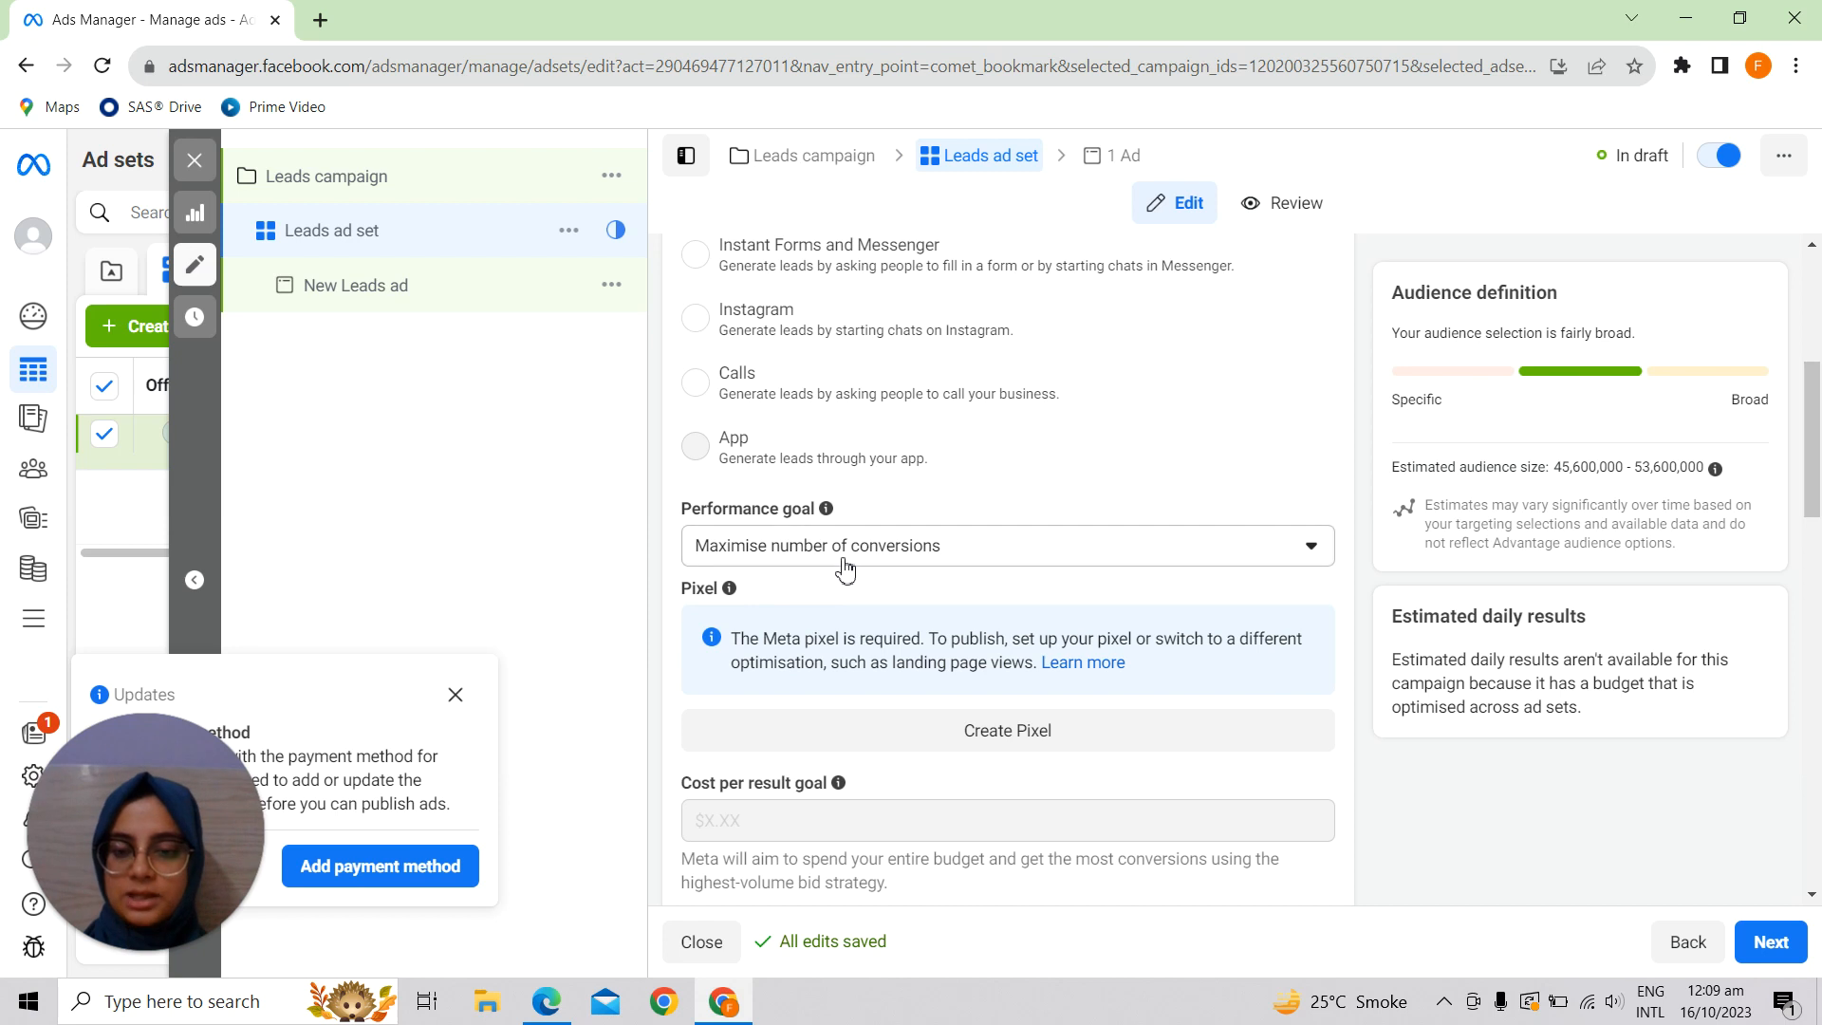
left_click(892, 556)
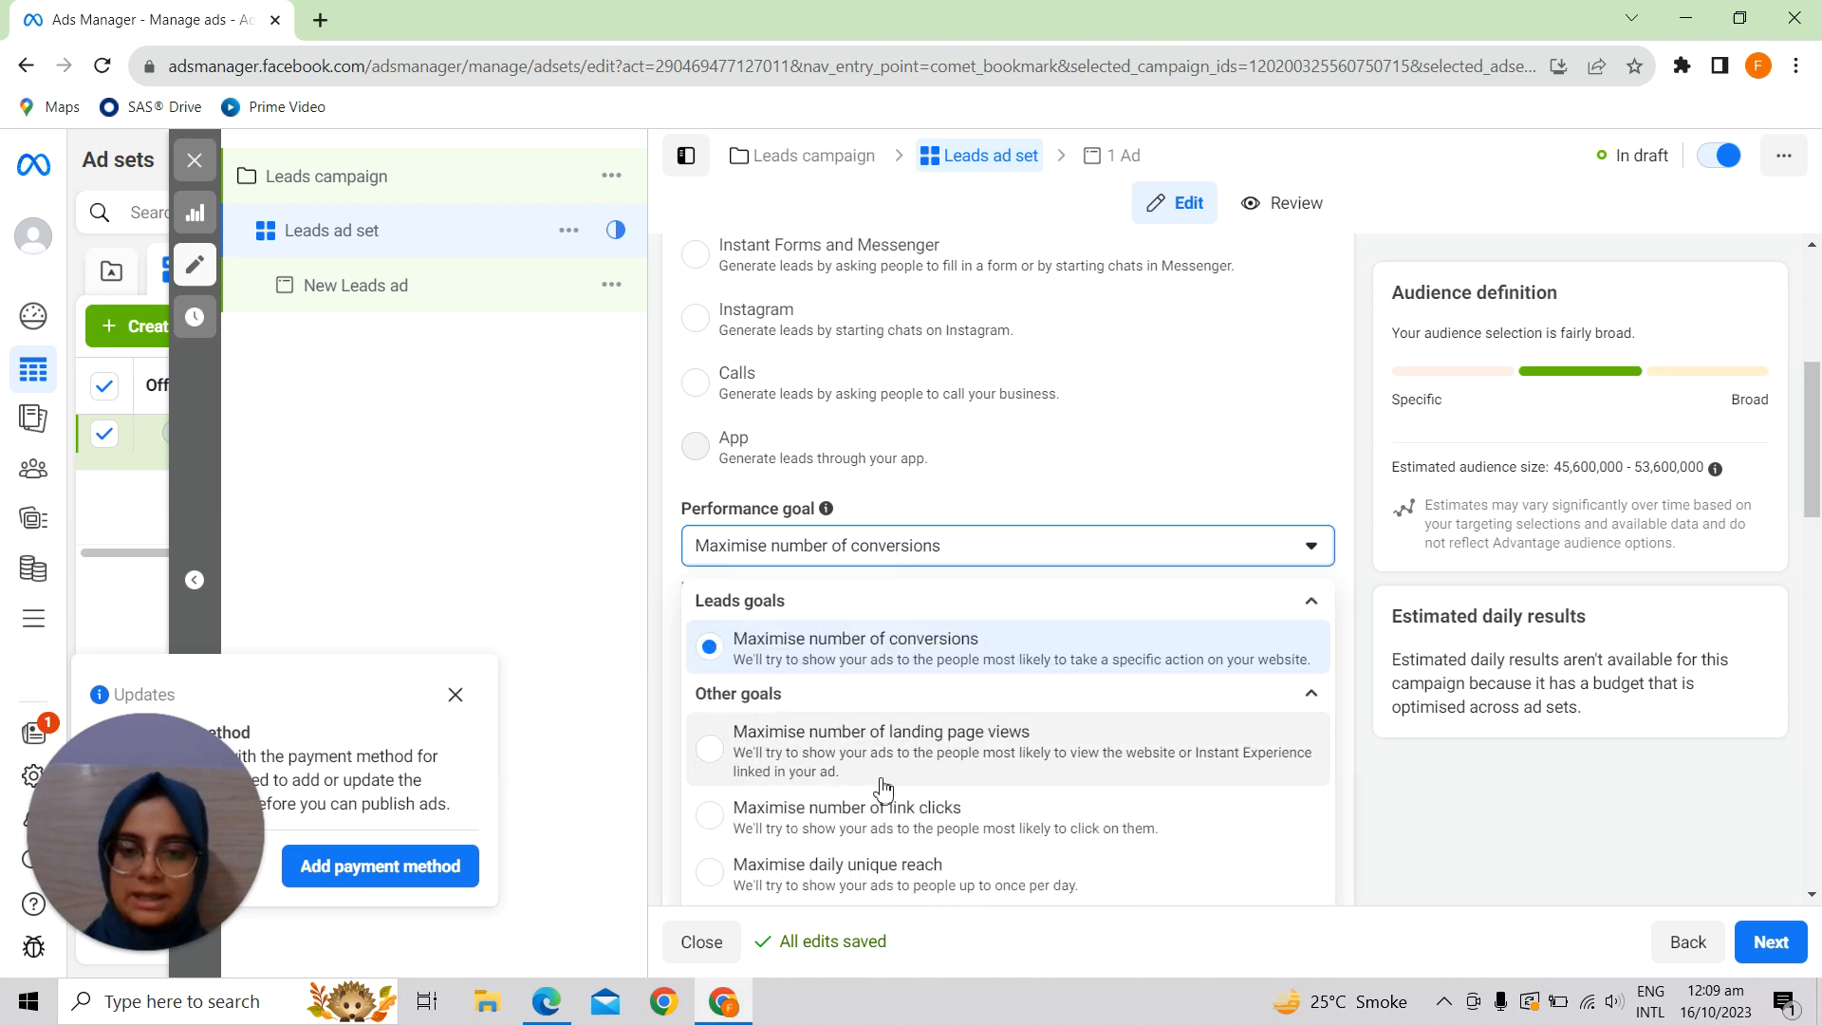
scroll(873, 787, "down", 2)
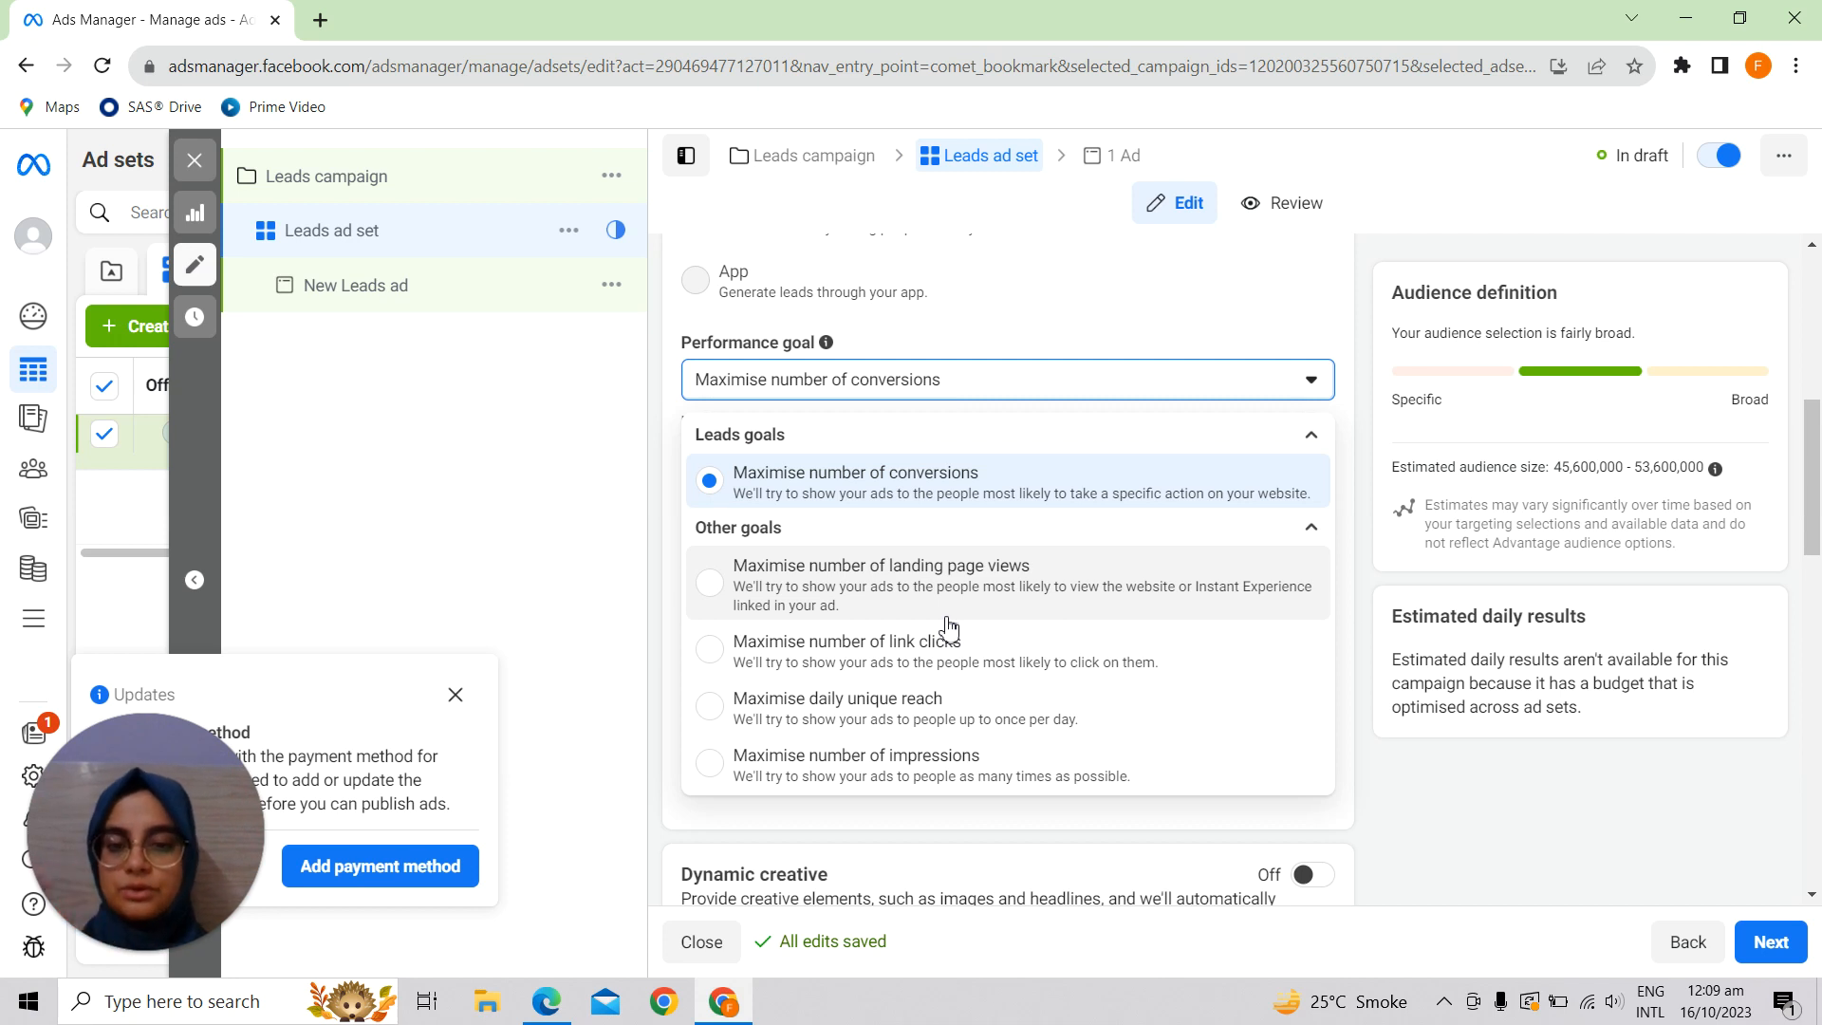
left_click(939, 667)
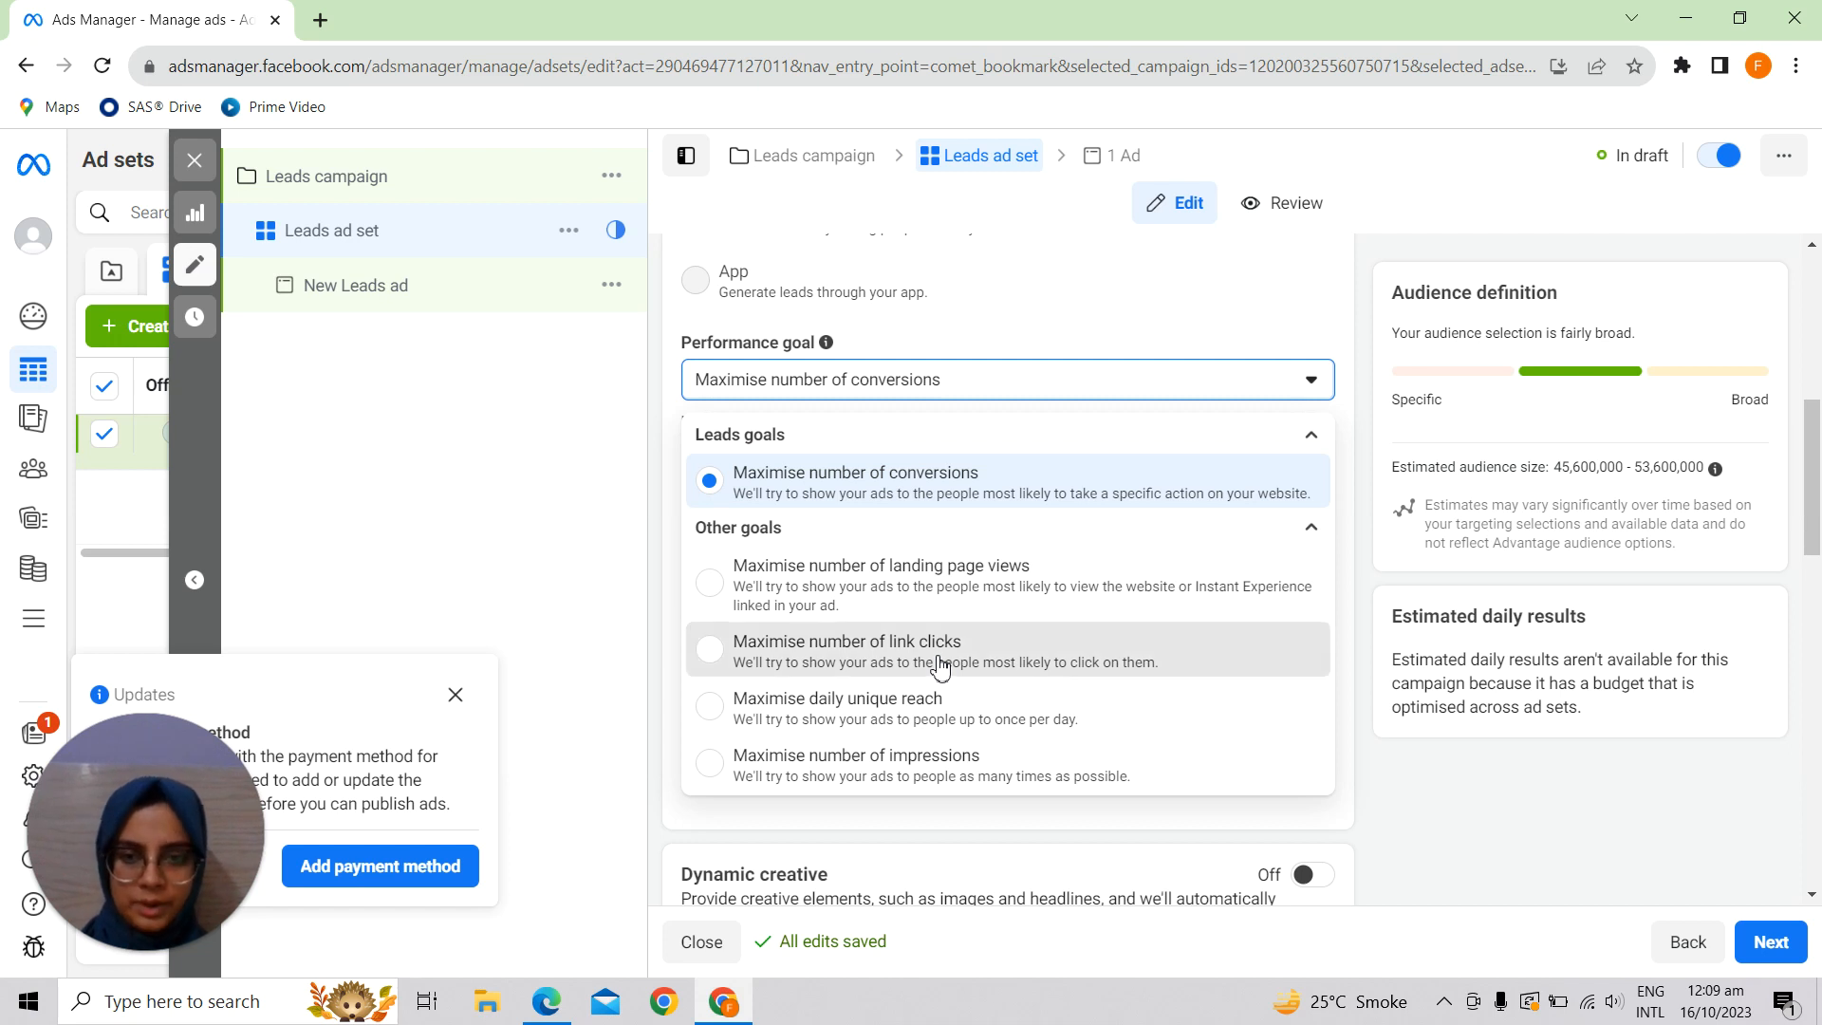
- Turn on dynamic creative for the ad set and switch it back off, accepting both notices
scroll(941, 666, "down", 1)
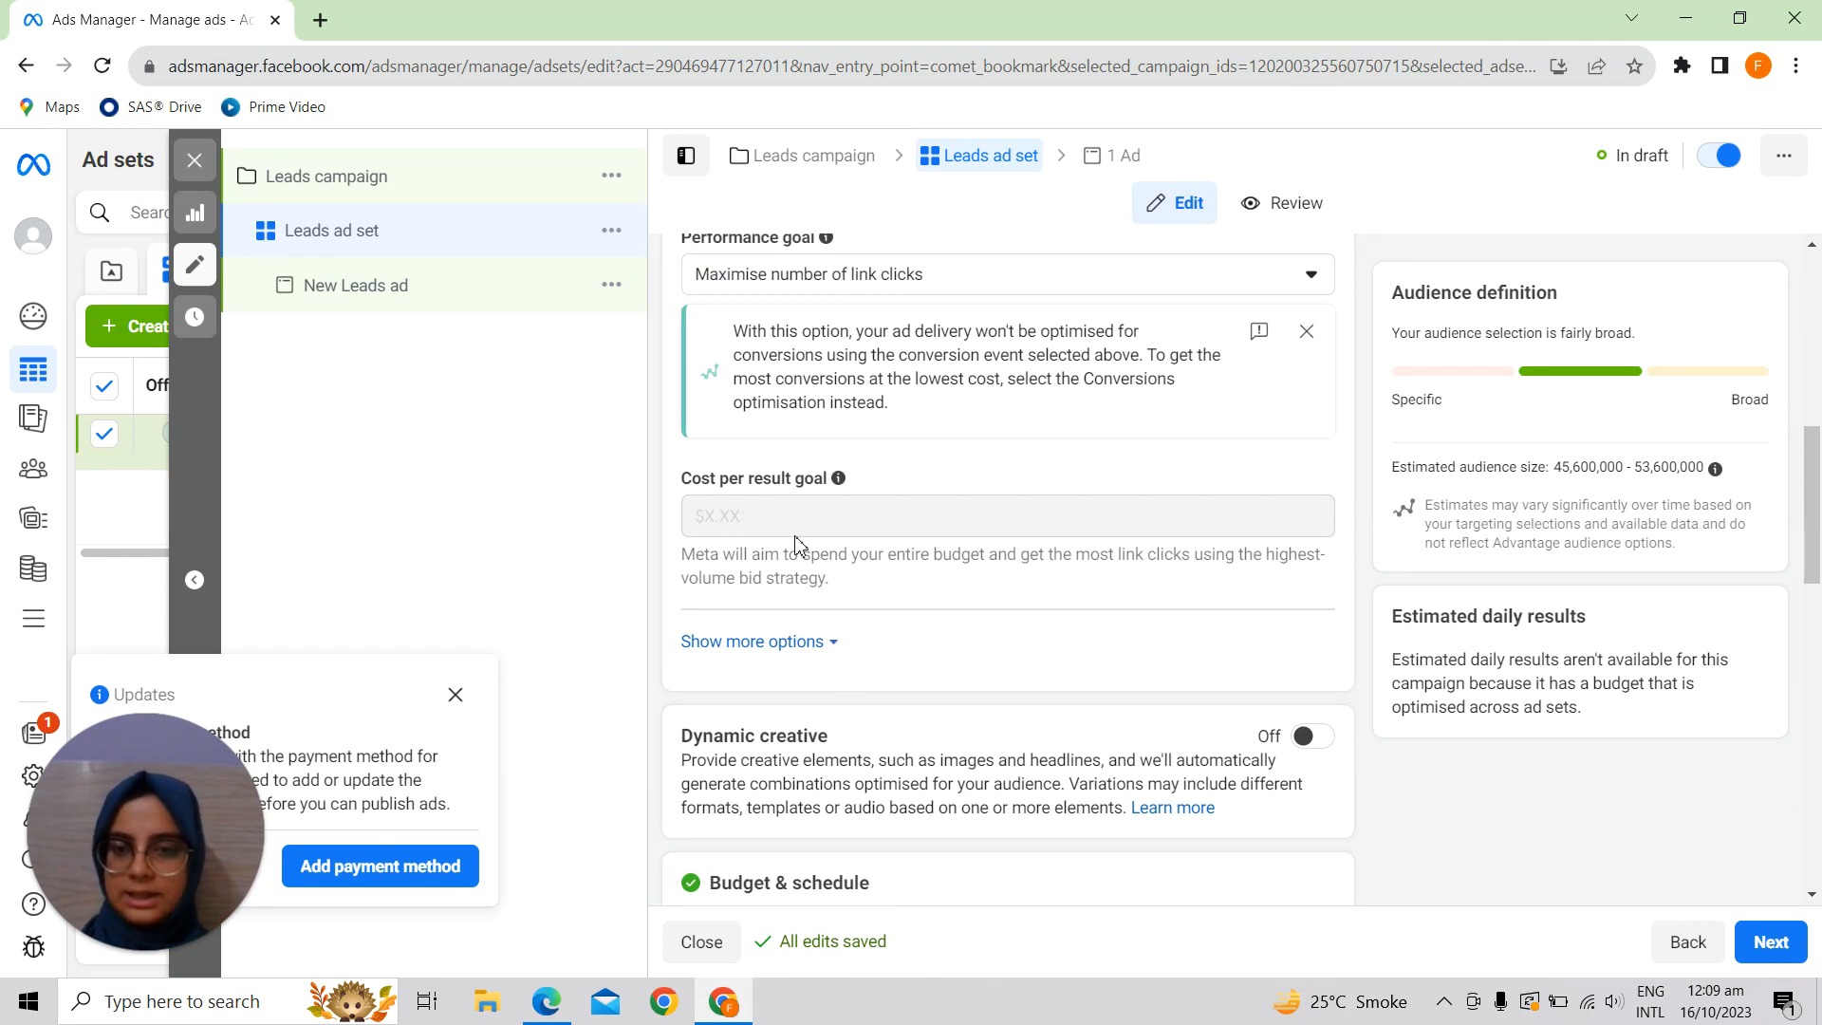
scroll(865, 579, "down", 3)
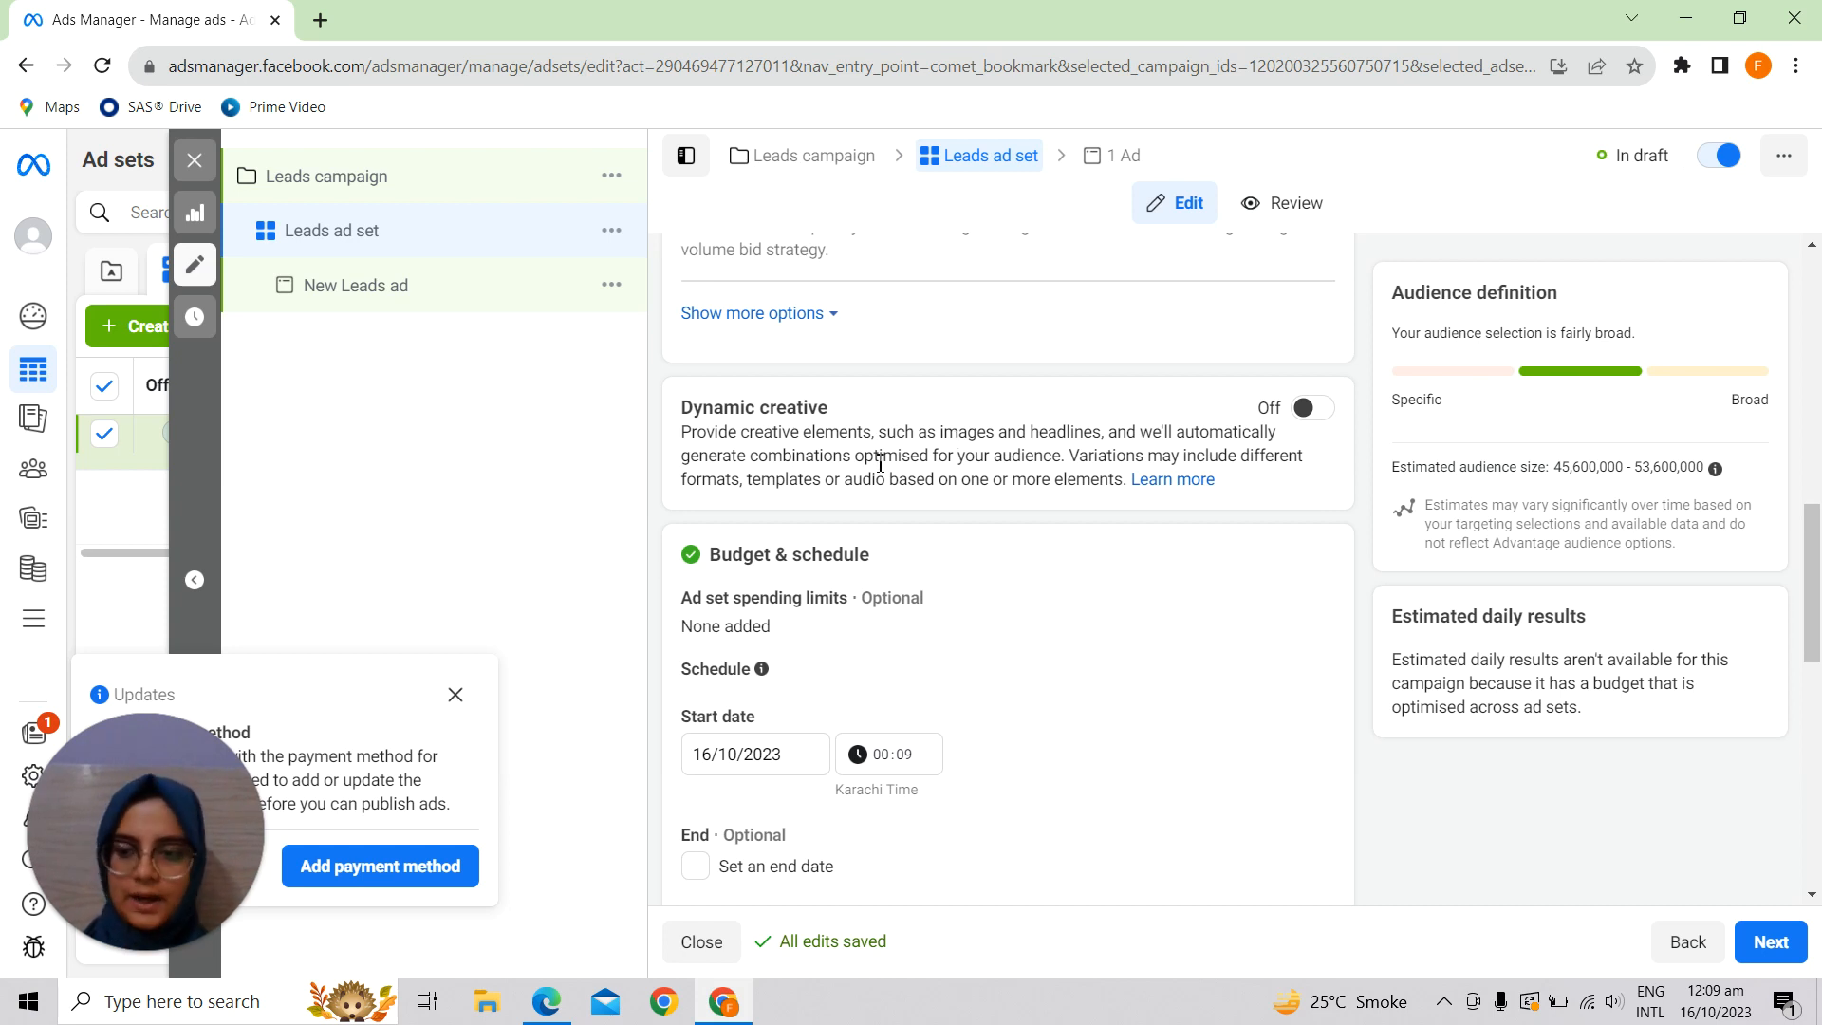
left_click(1303, 408)
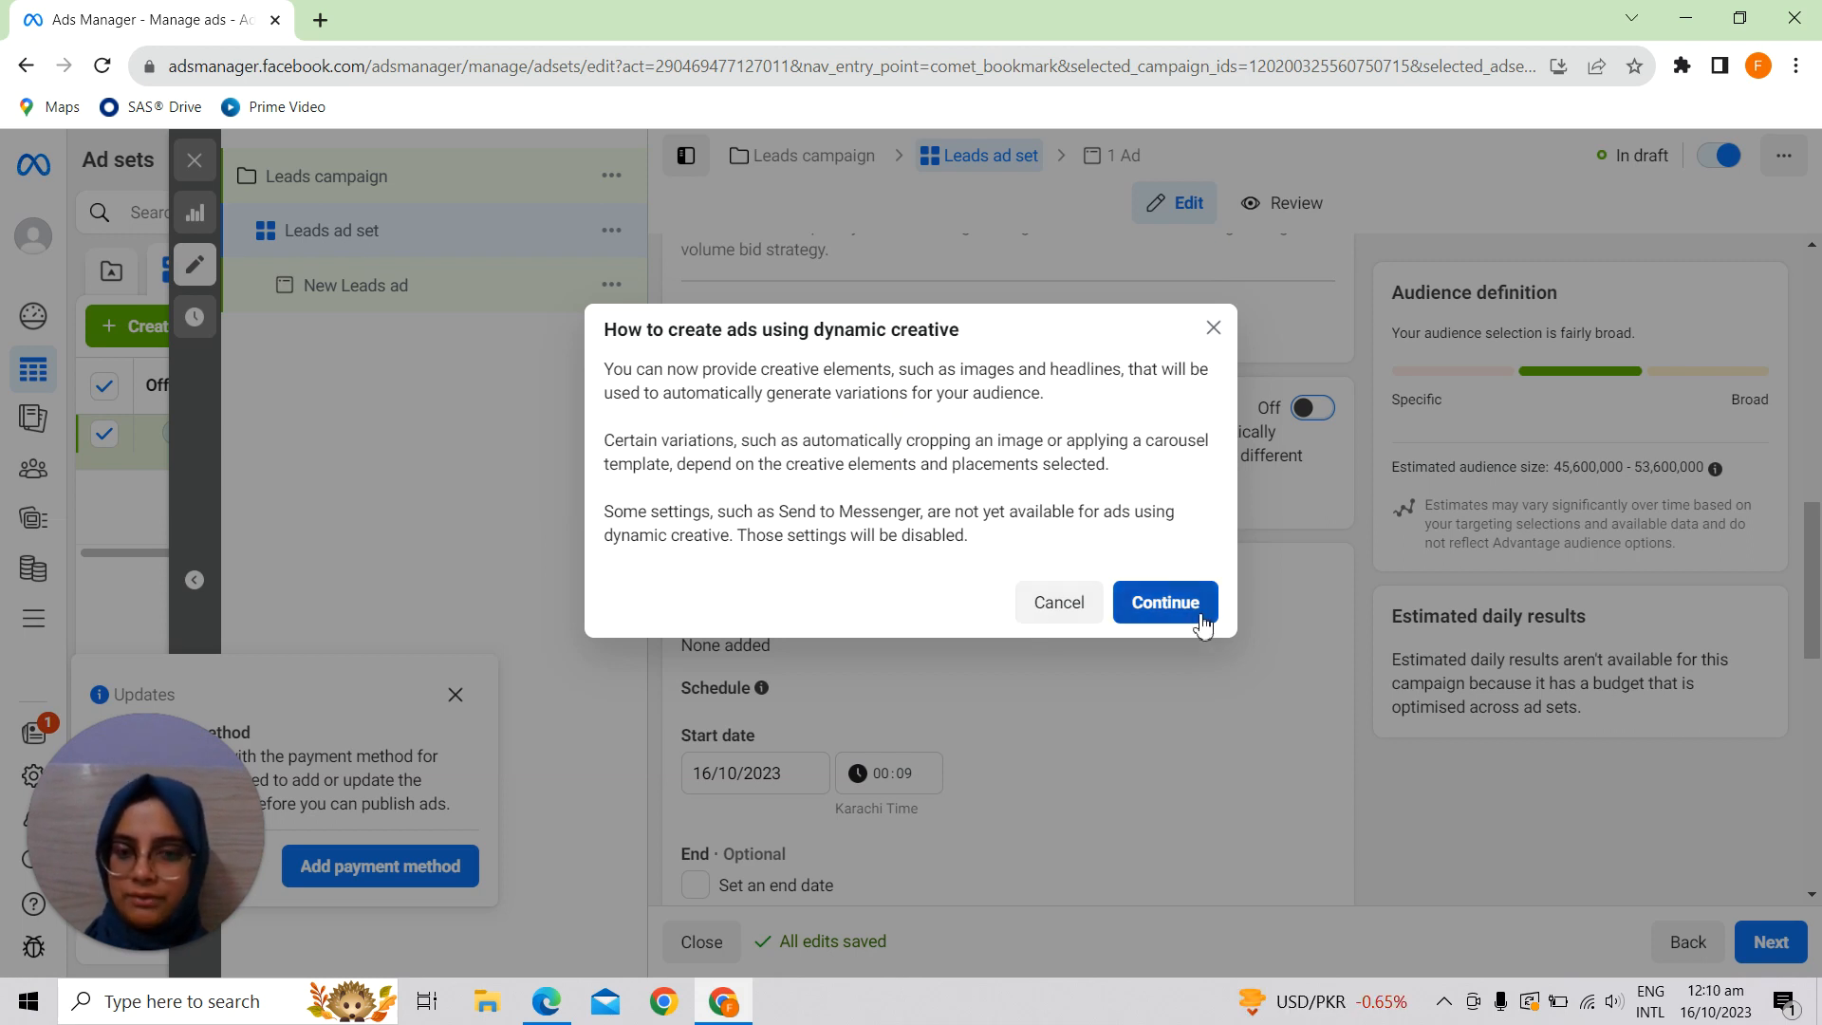
left_click(1165, 603)
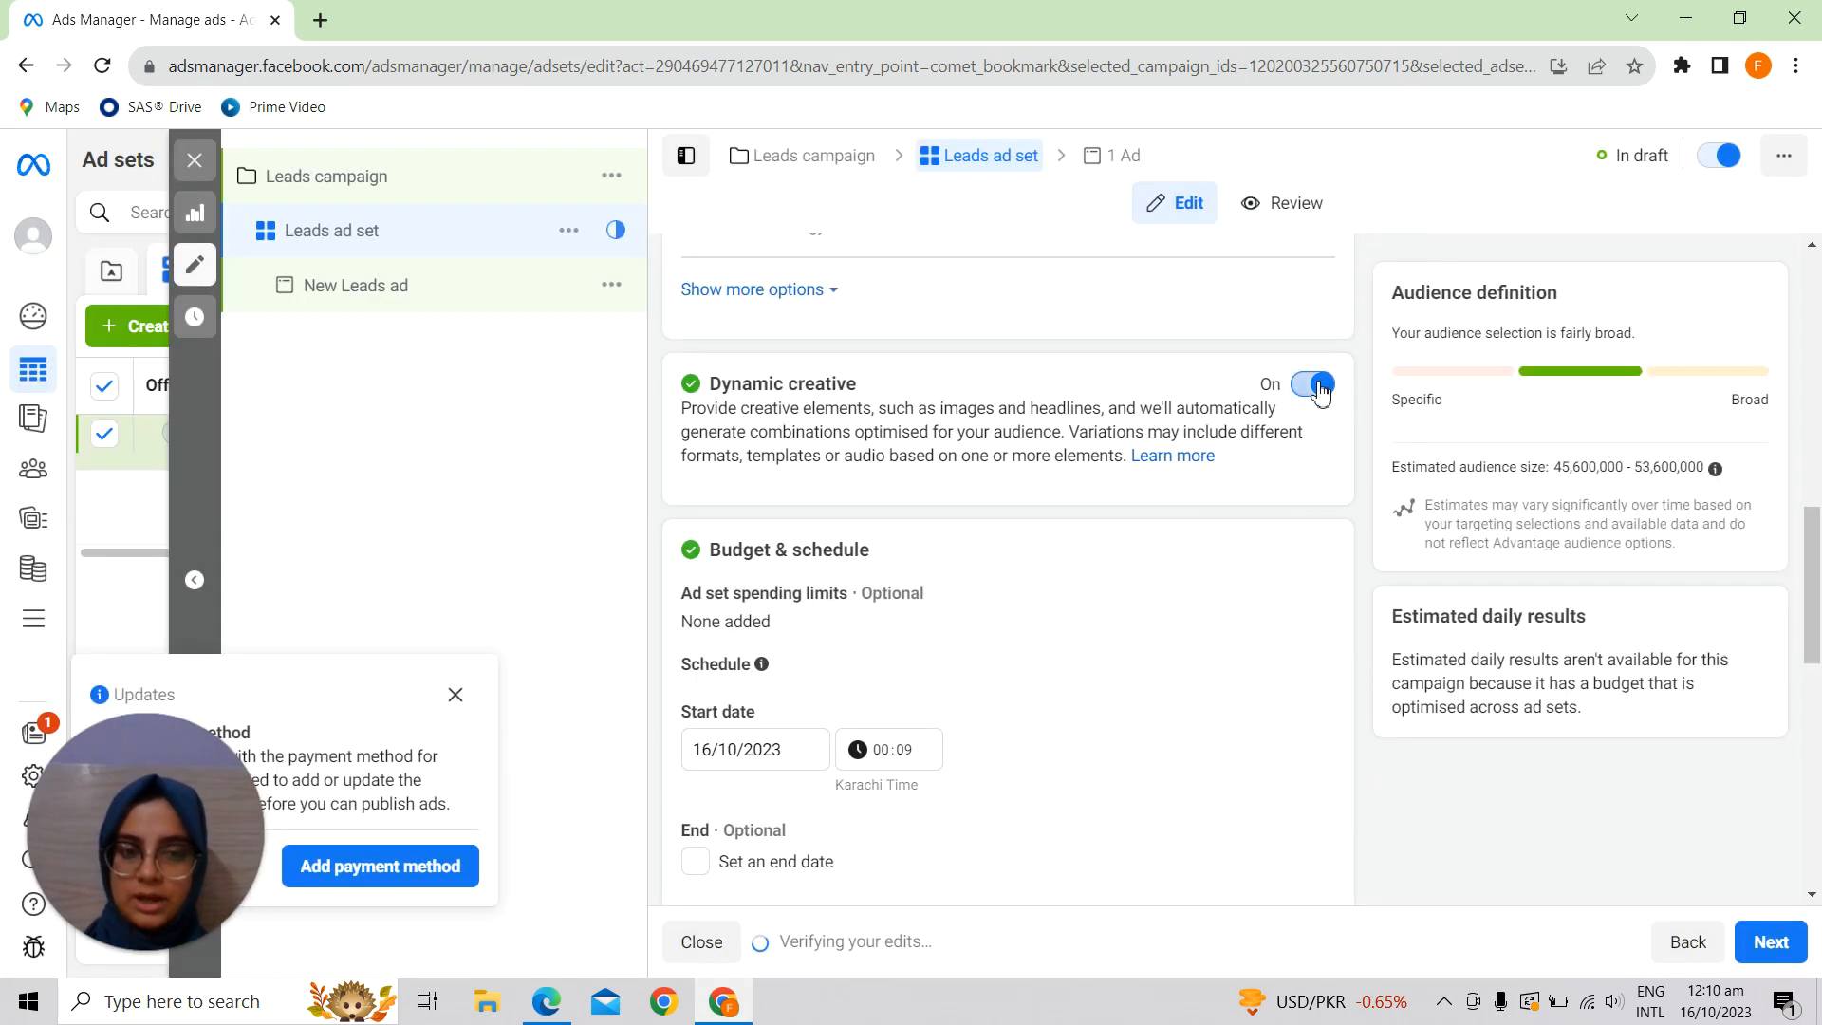
left_click(1314, 385)
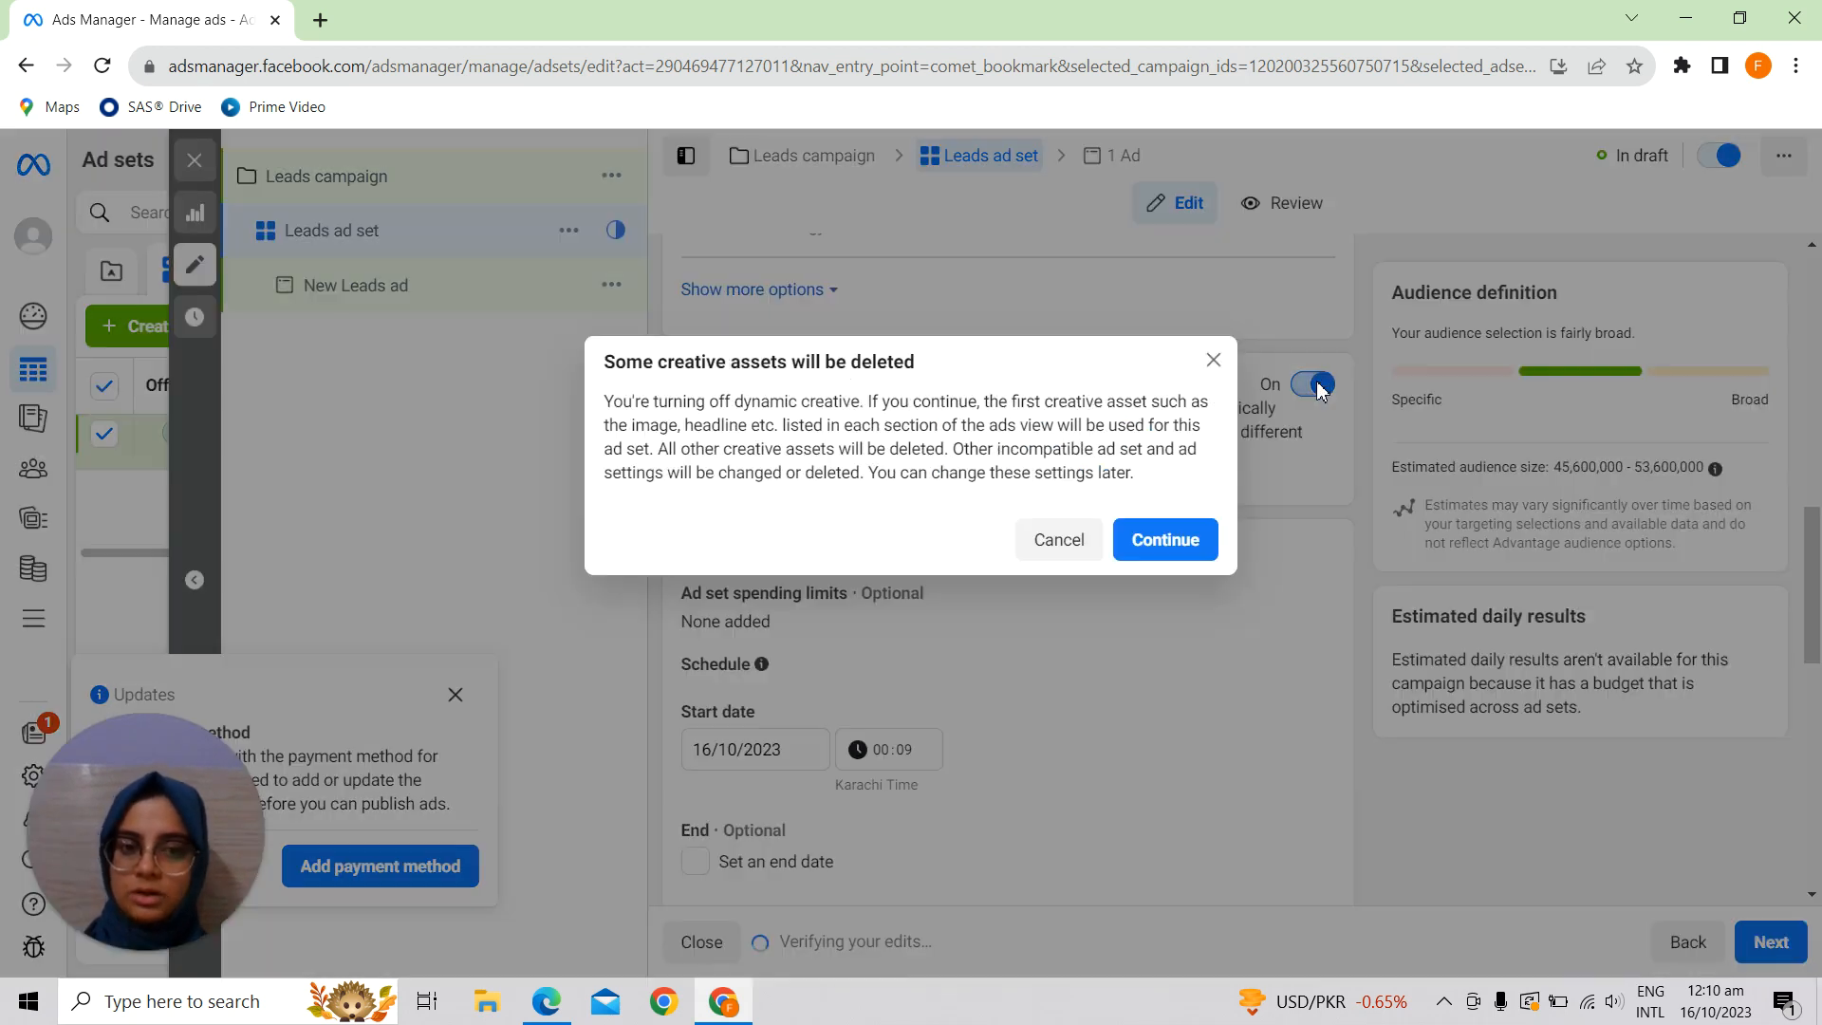
left_click(1162, 541)
- Enable ad set spending limits with a daily minimum of Rs400 and a daily maximum of Rs600
scroll(1029, 589, "down", 2)
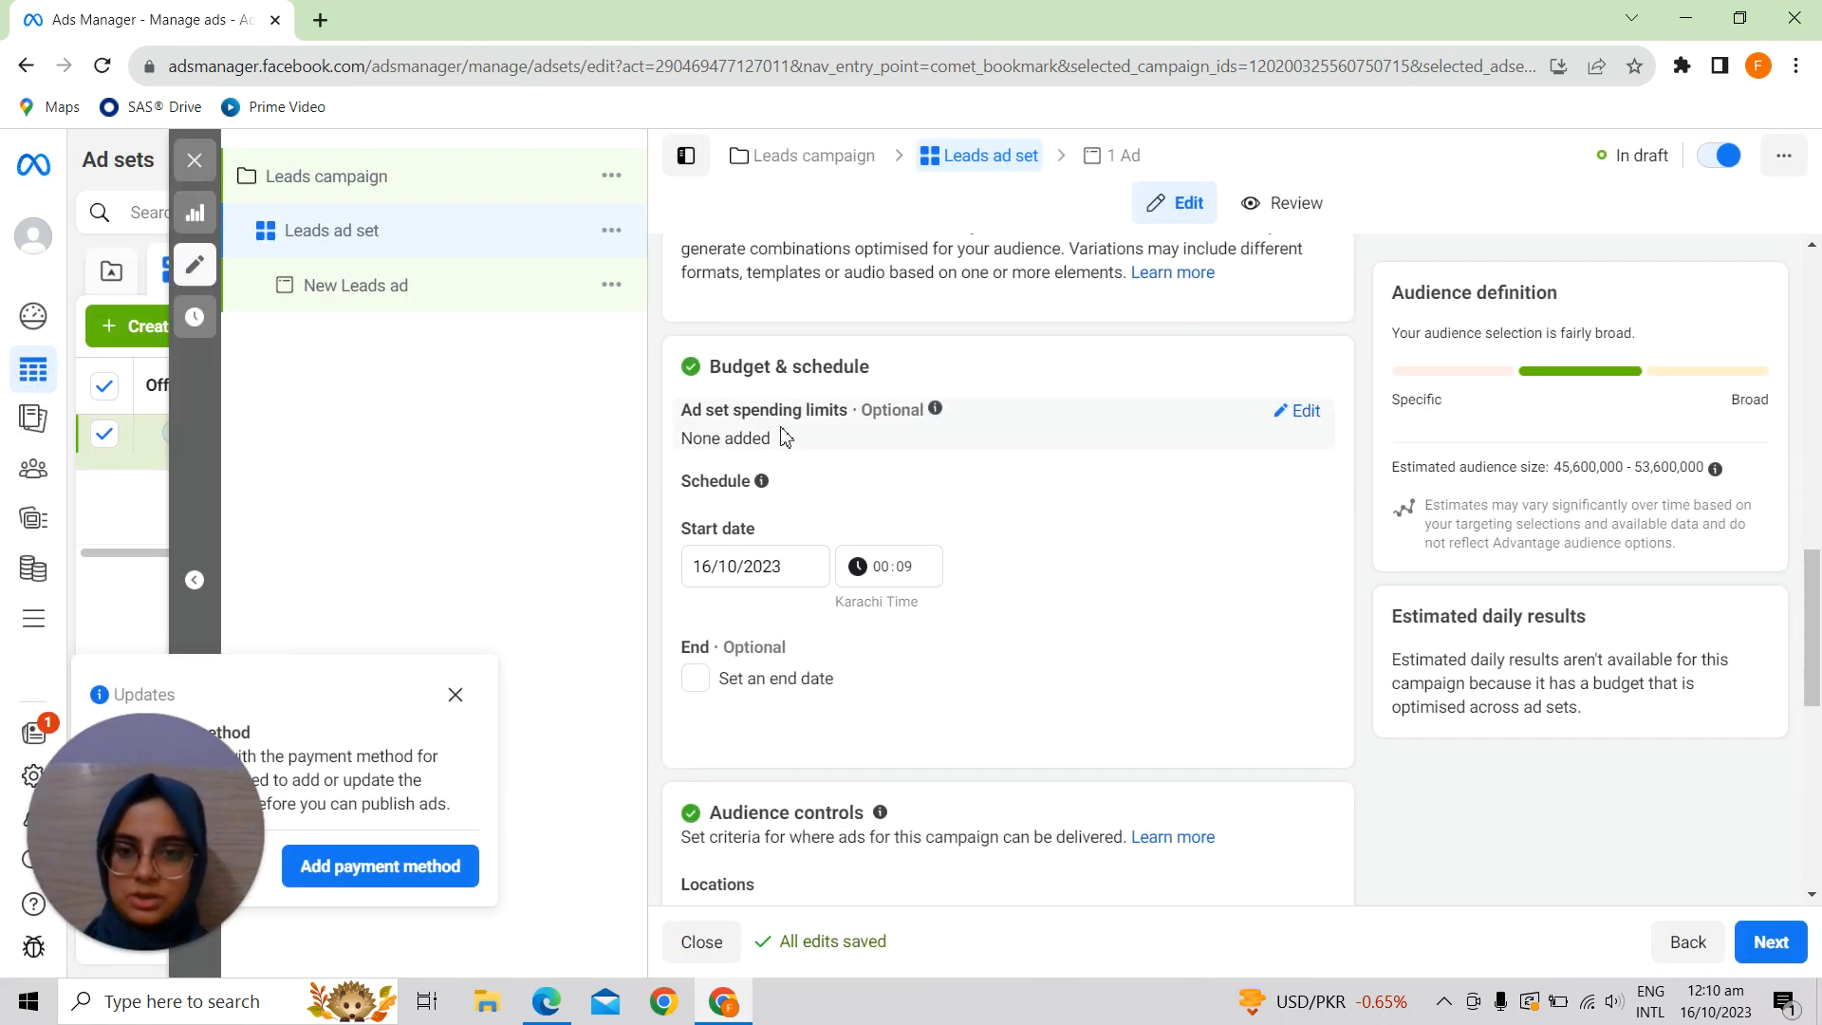
left_click(1301, 418)
left_click(698, 452)
left_click(768, 520)
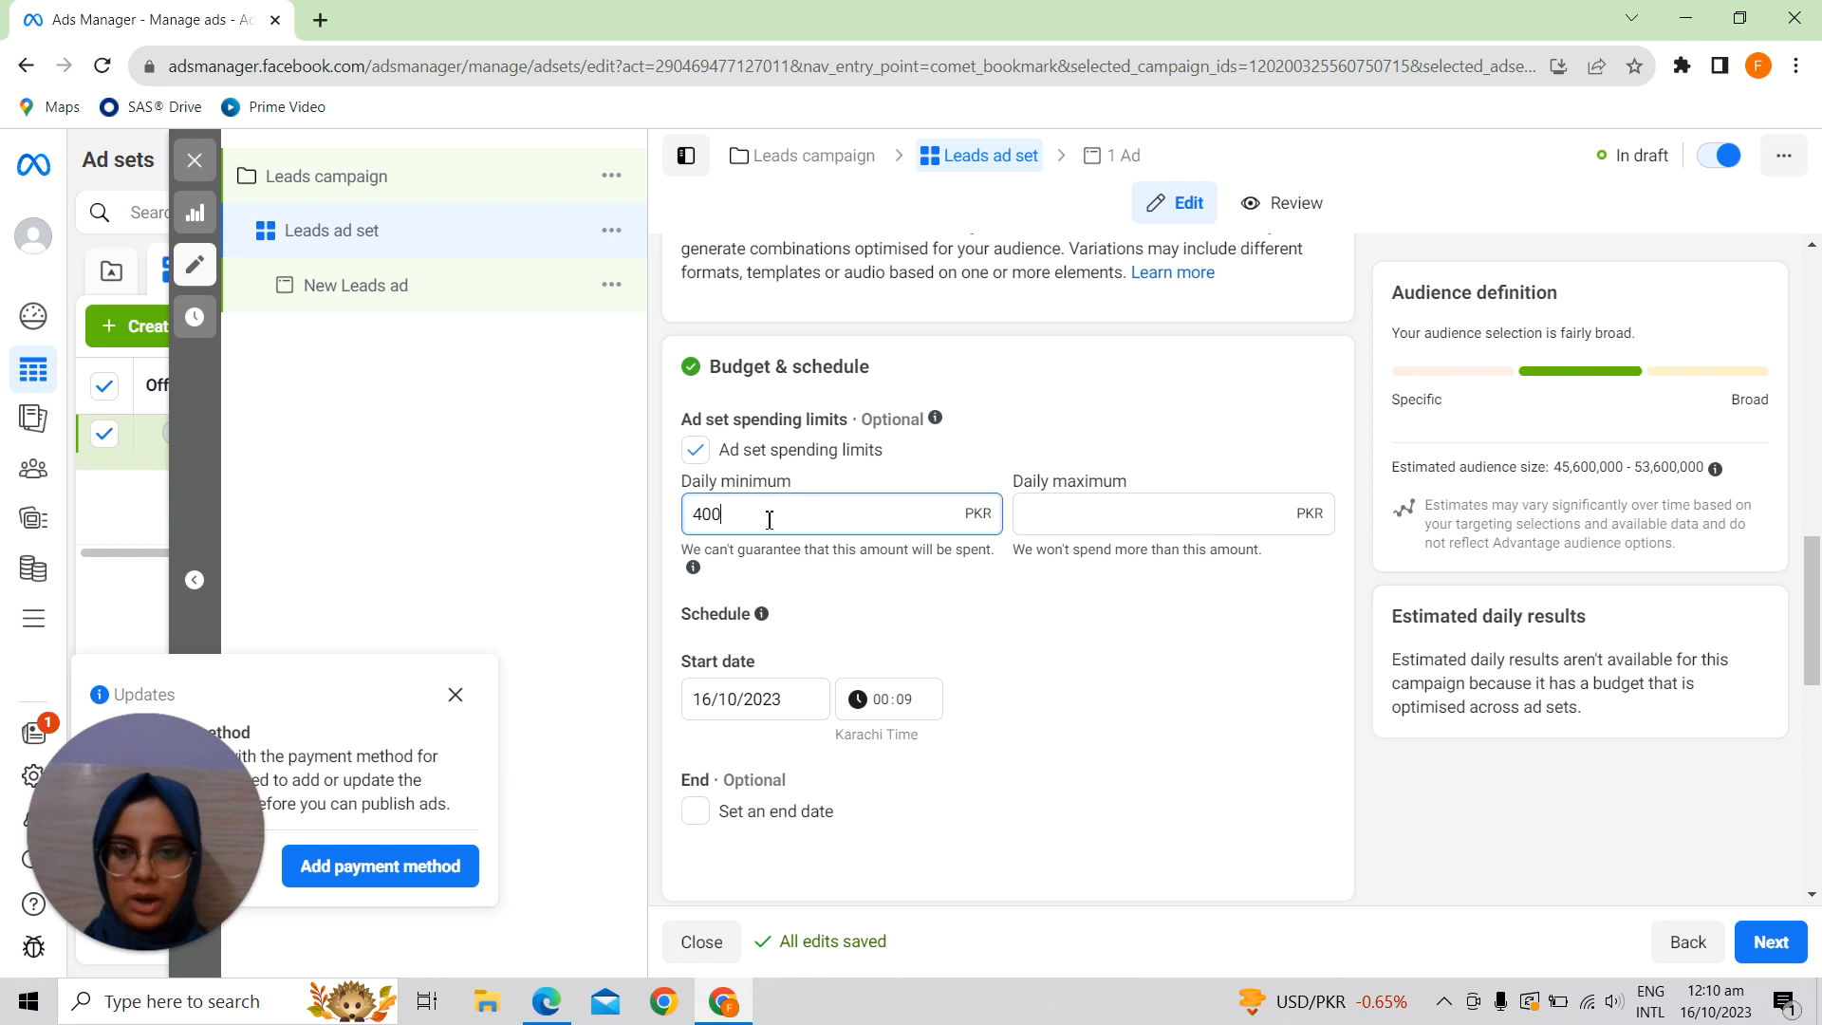
left_click(1091, 518)
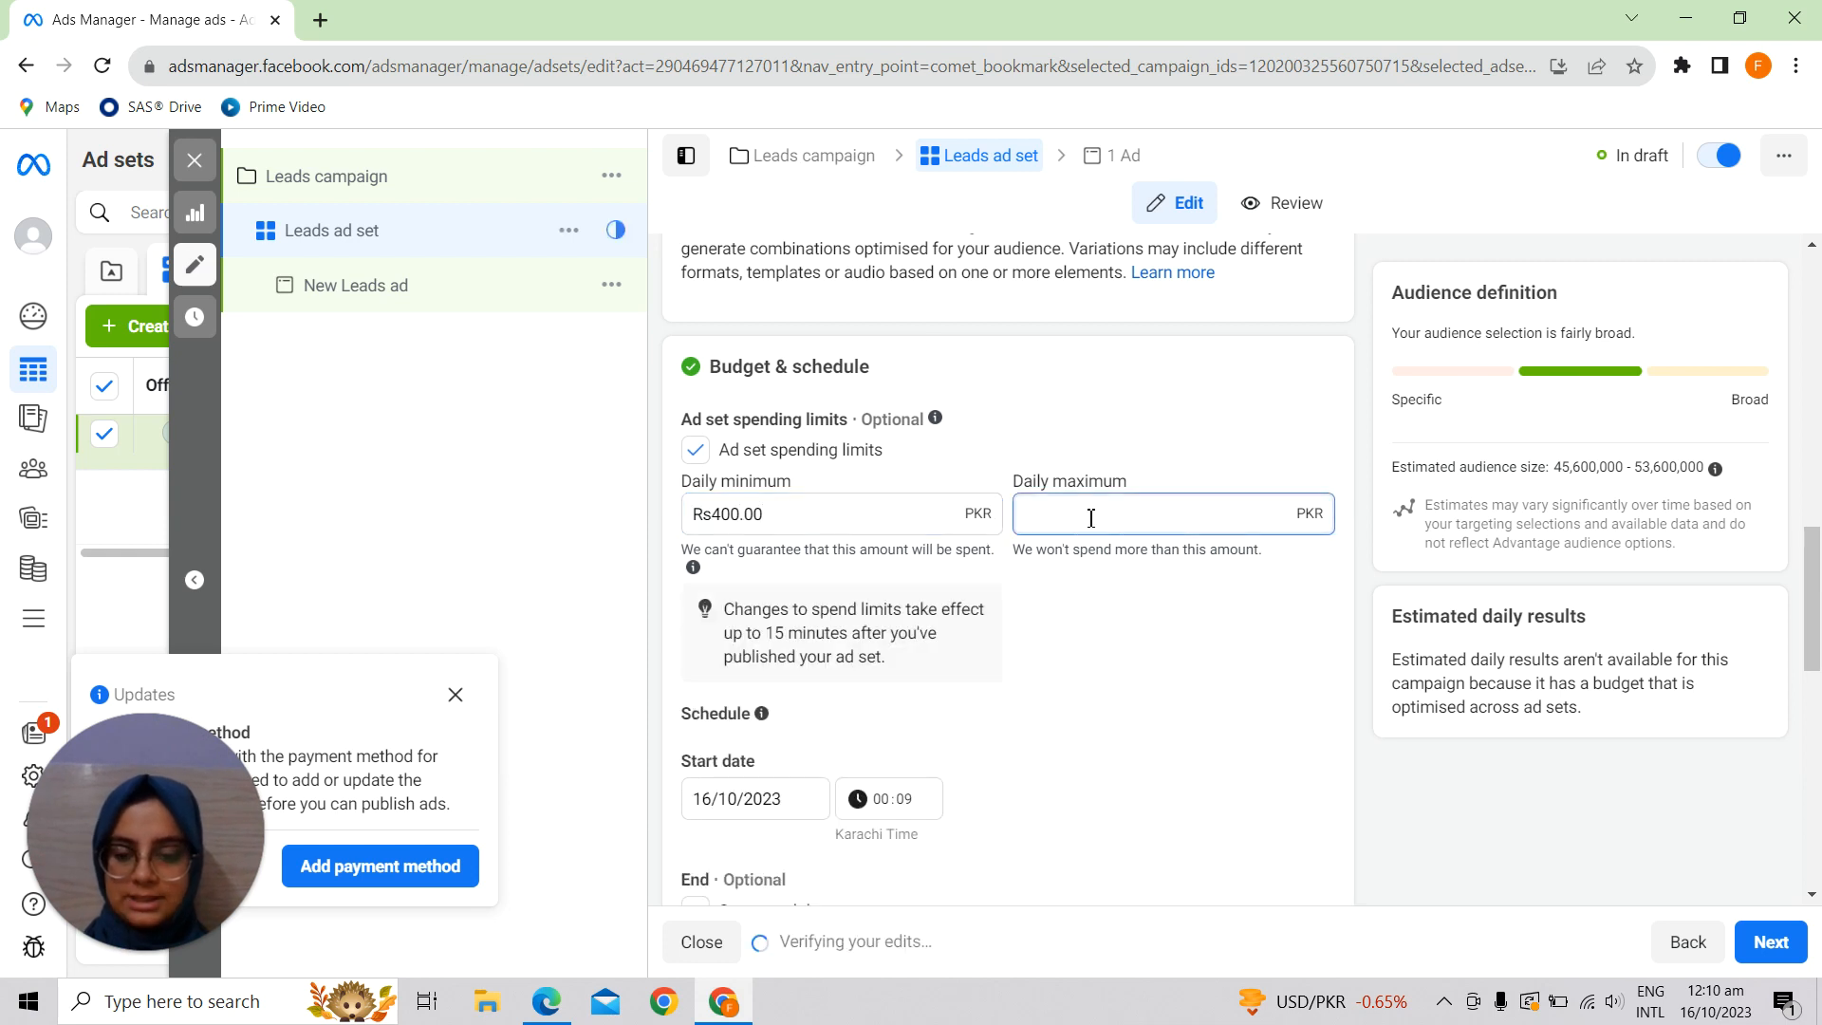
type("600")
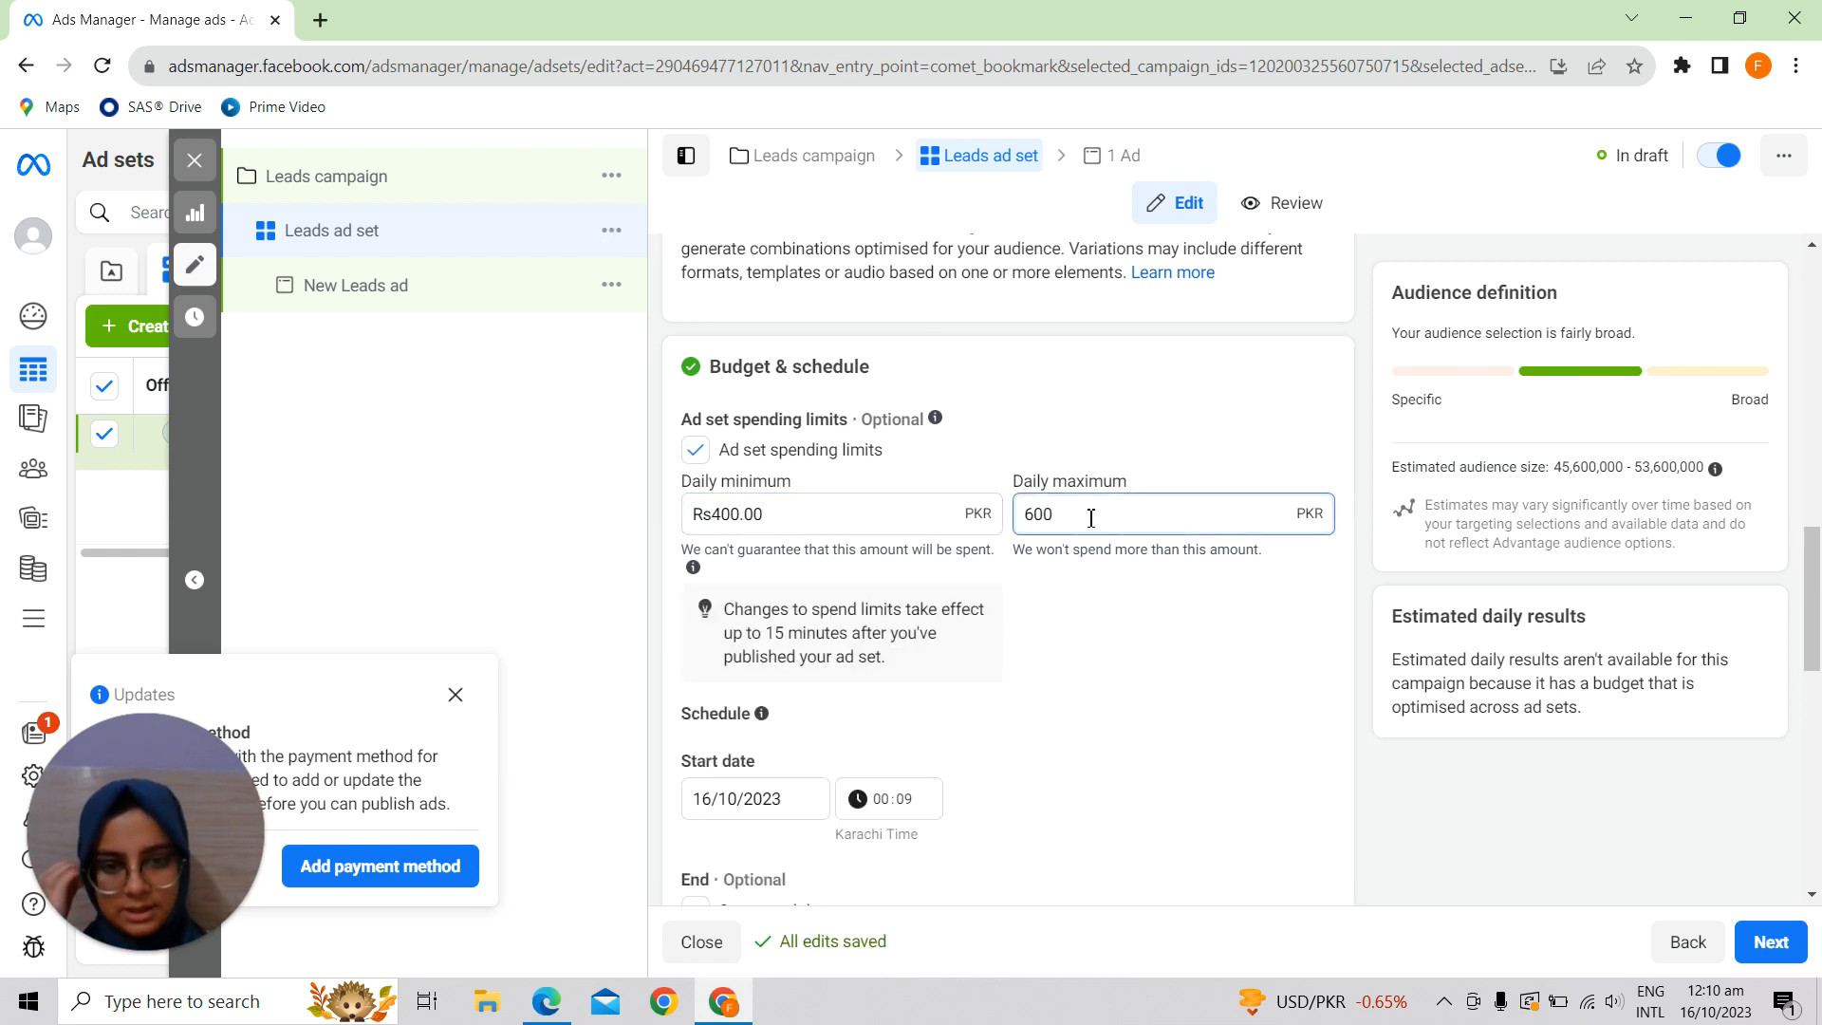
- Enable an end date for the ad set's schedule, using 15/11/2023
scroll(986, 684, "down", 2)
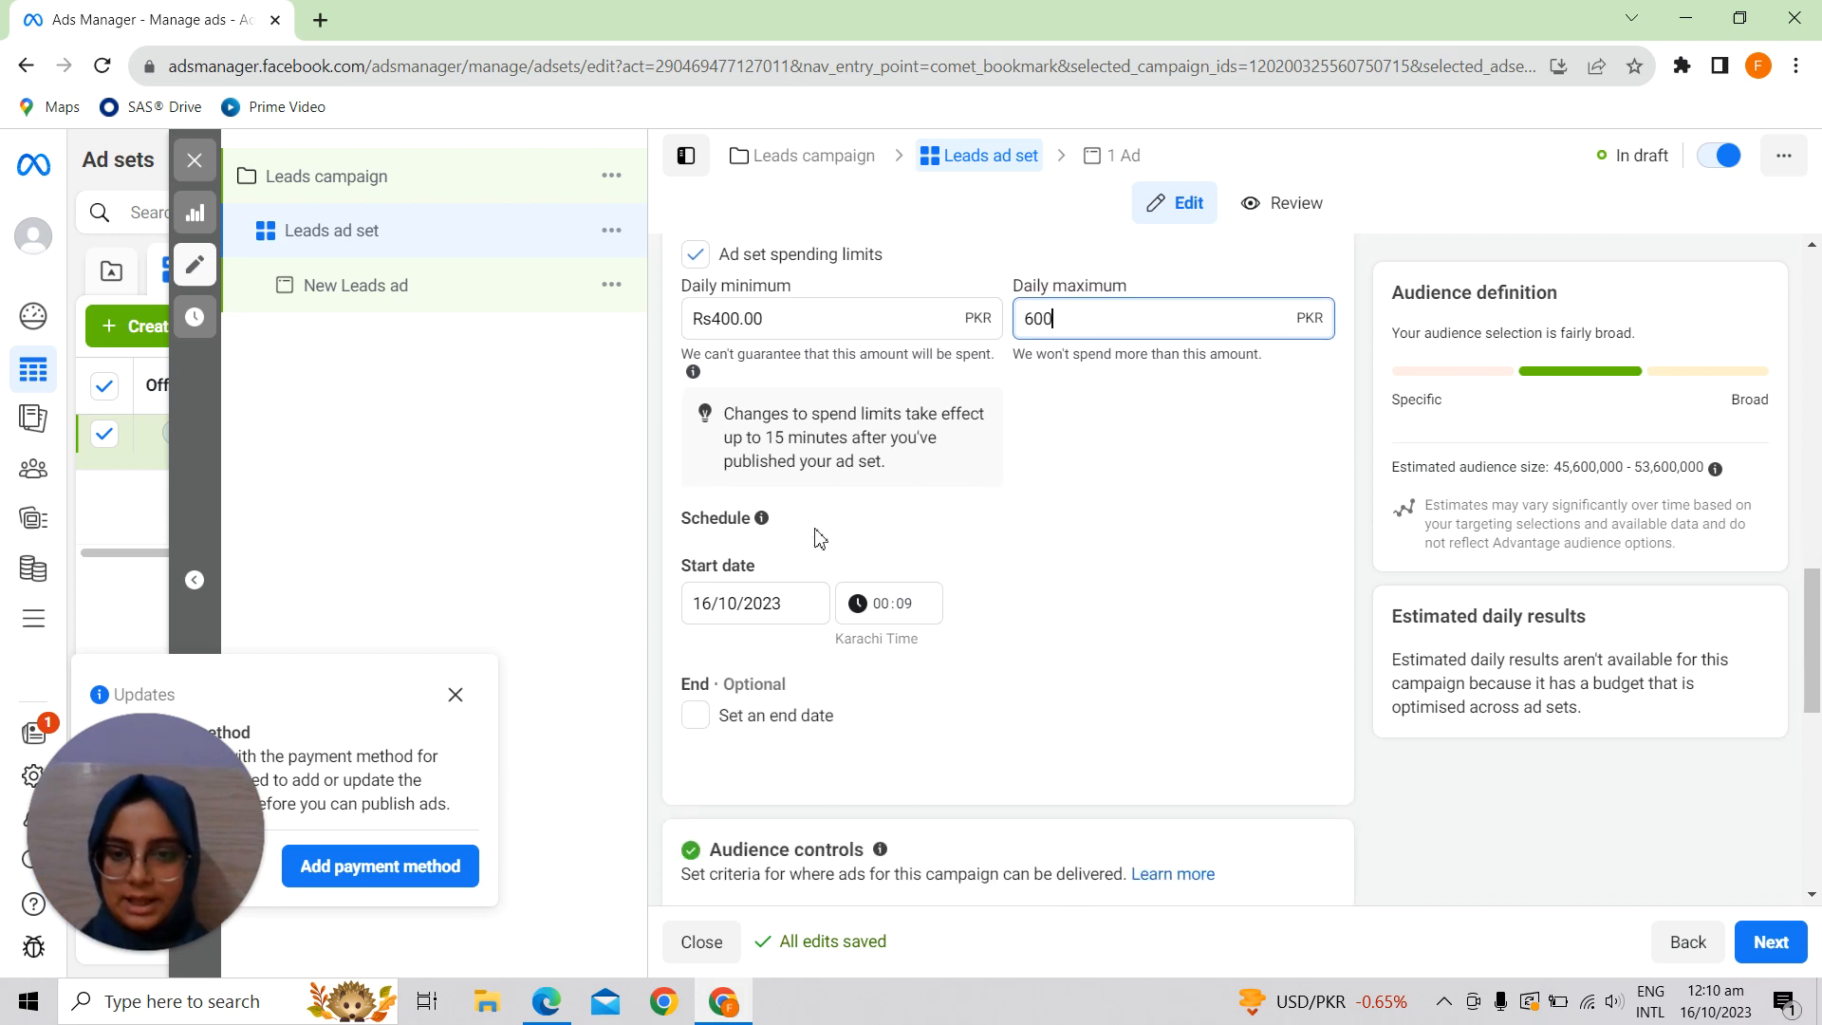
scroll(833, 560, "down", 1)
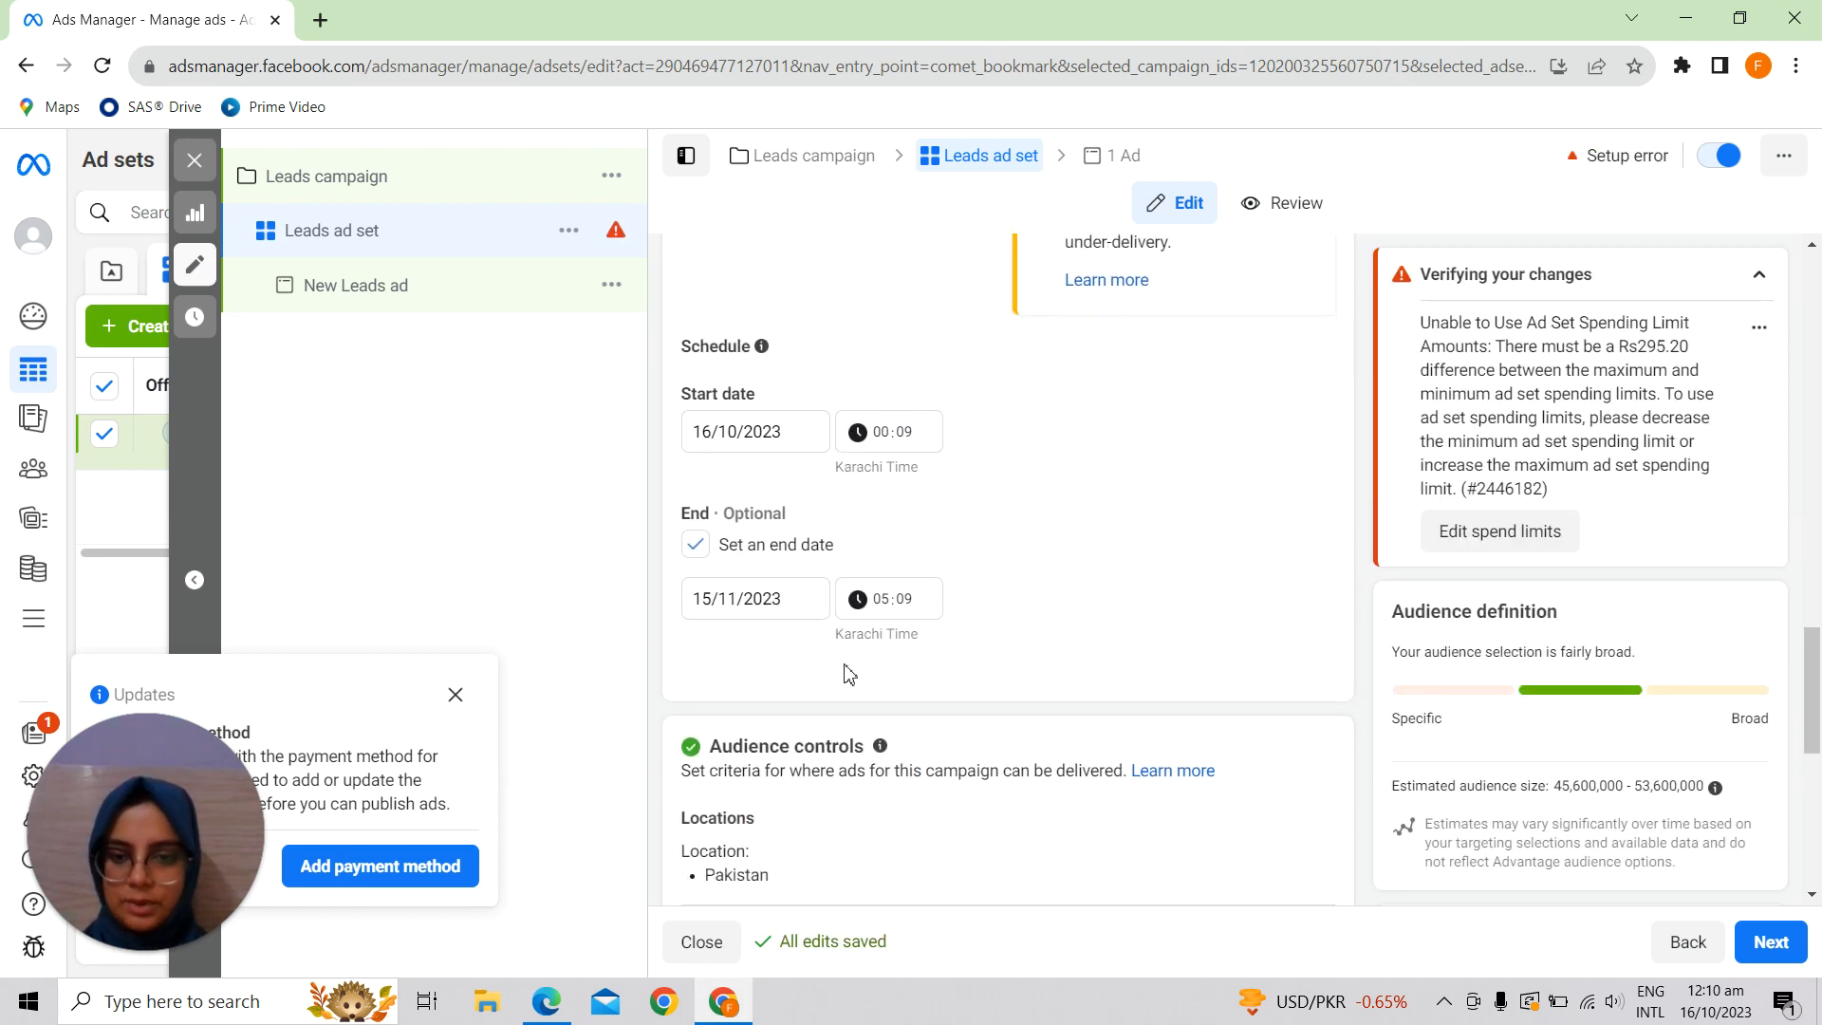
scroll(849, 673, "down", 2)
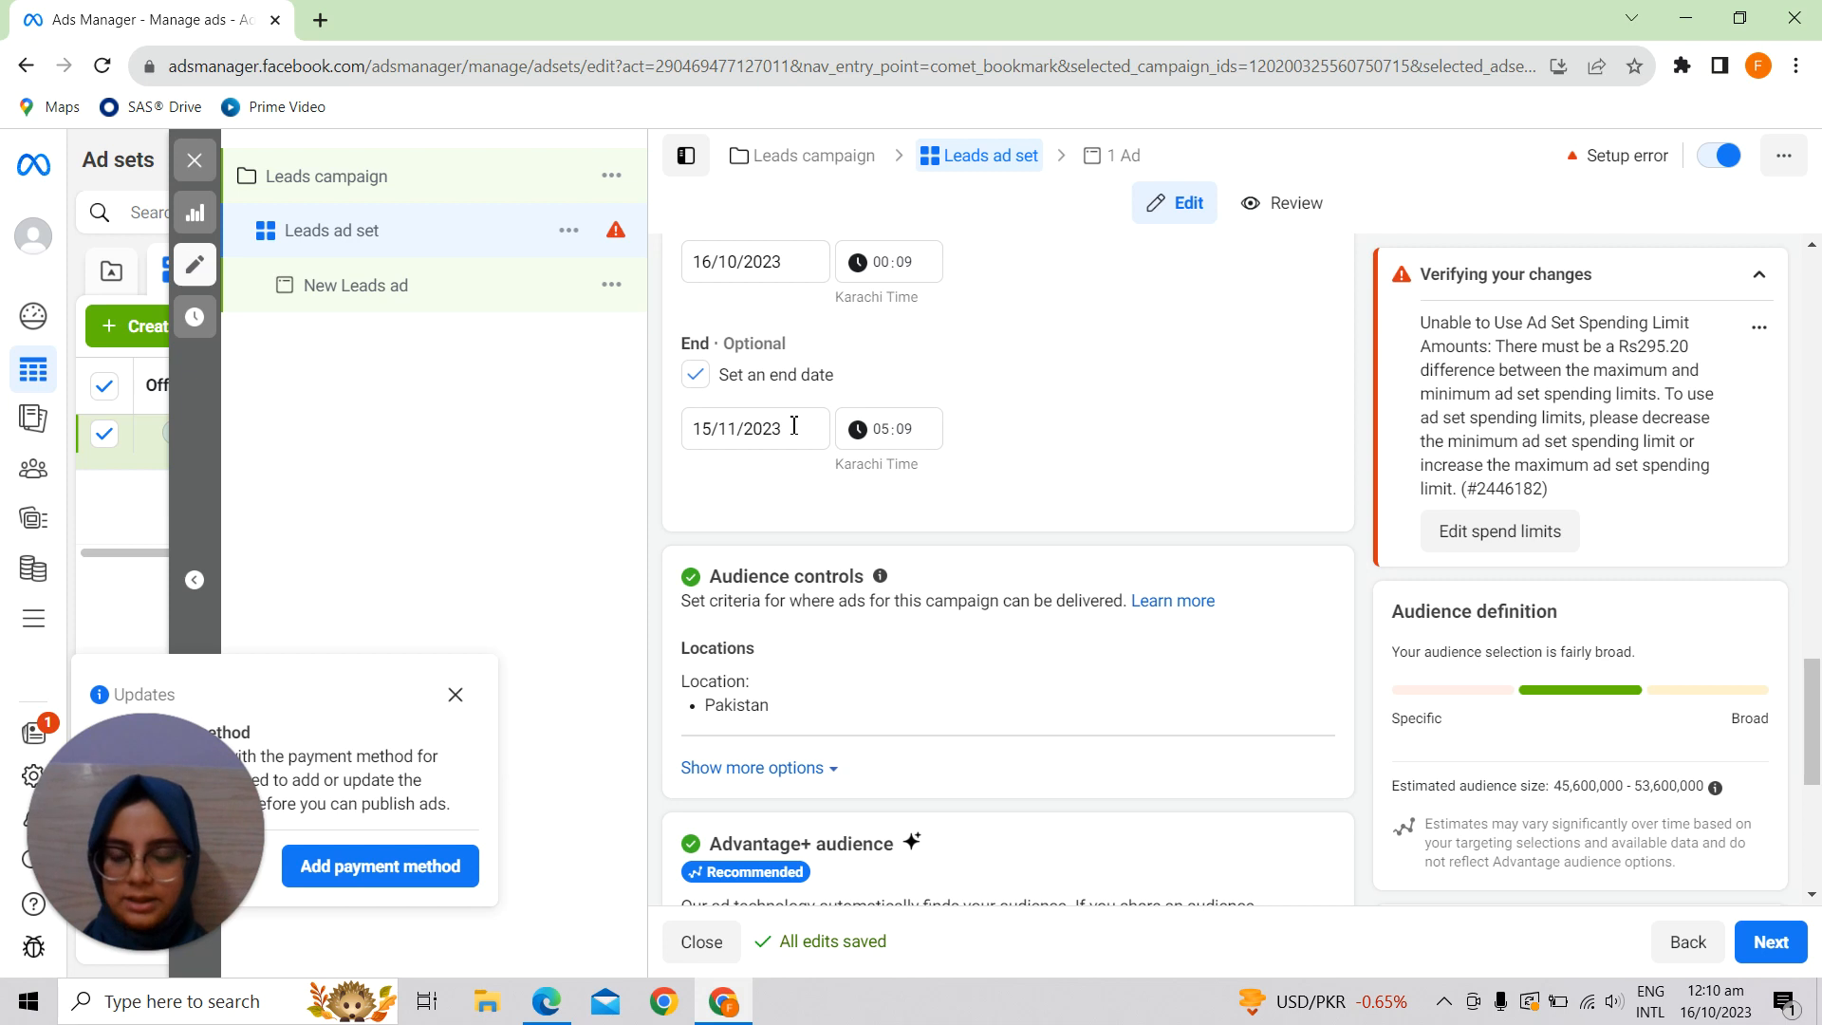
- Set the ad set's audience location to Karachi, Sindh, Pakistan in the audience controls
scroll(759, 622, "down", 2)
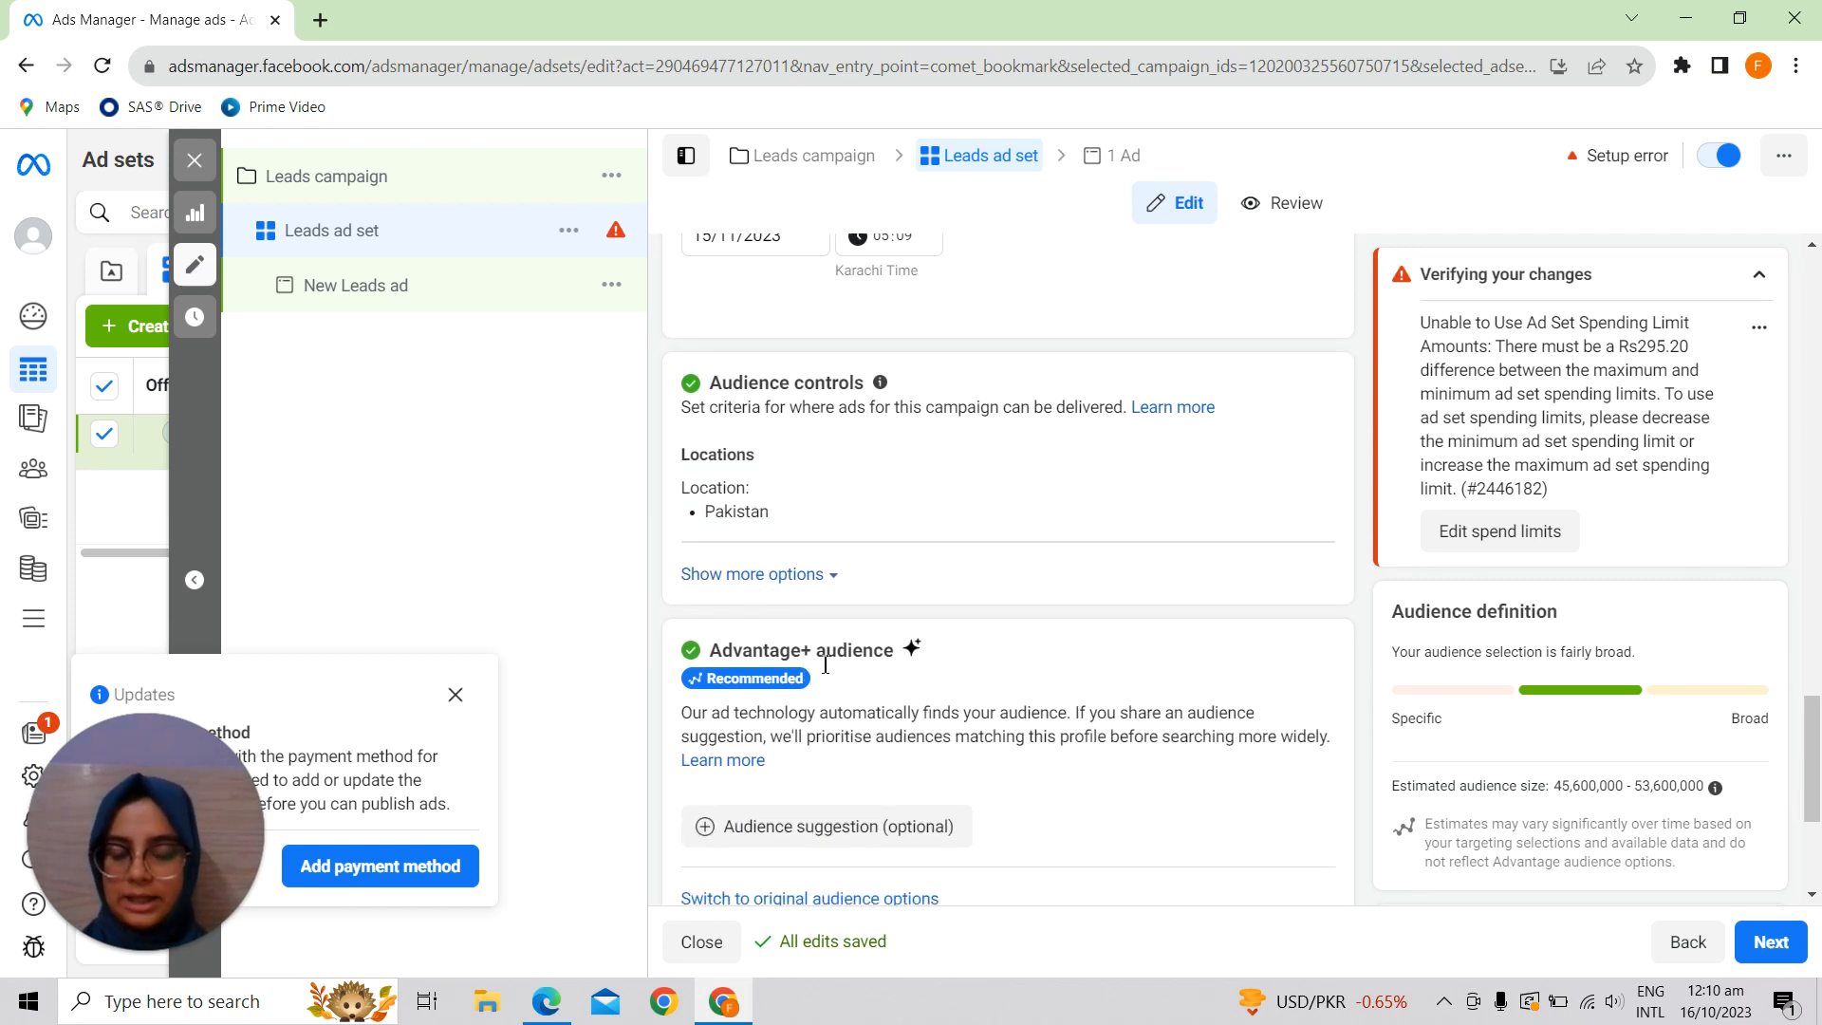
scroll(826, 664, "down", 1)
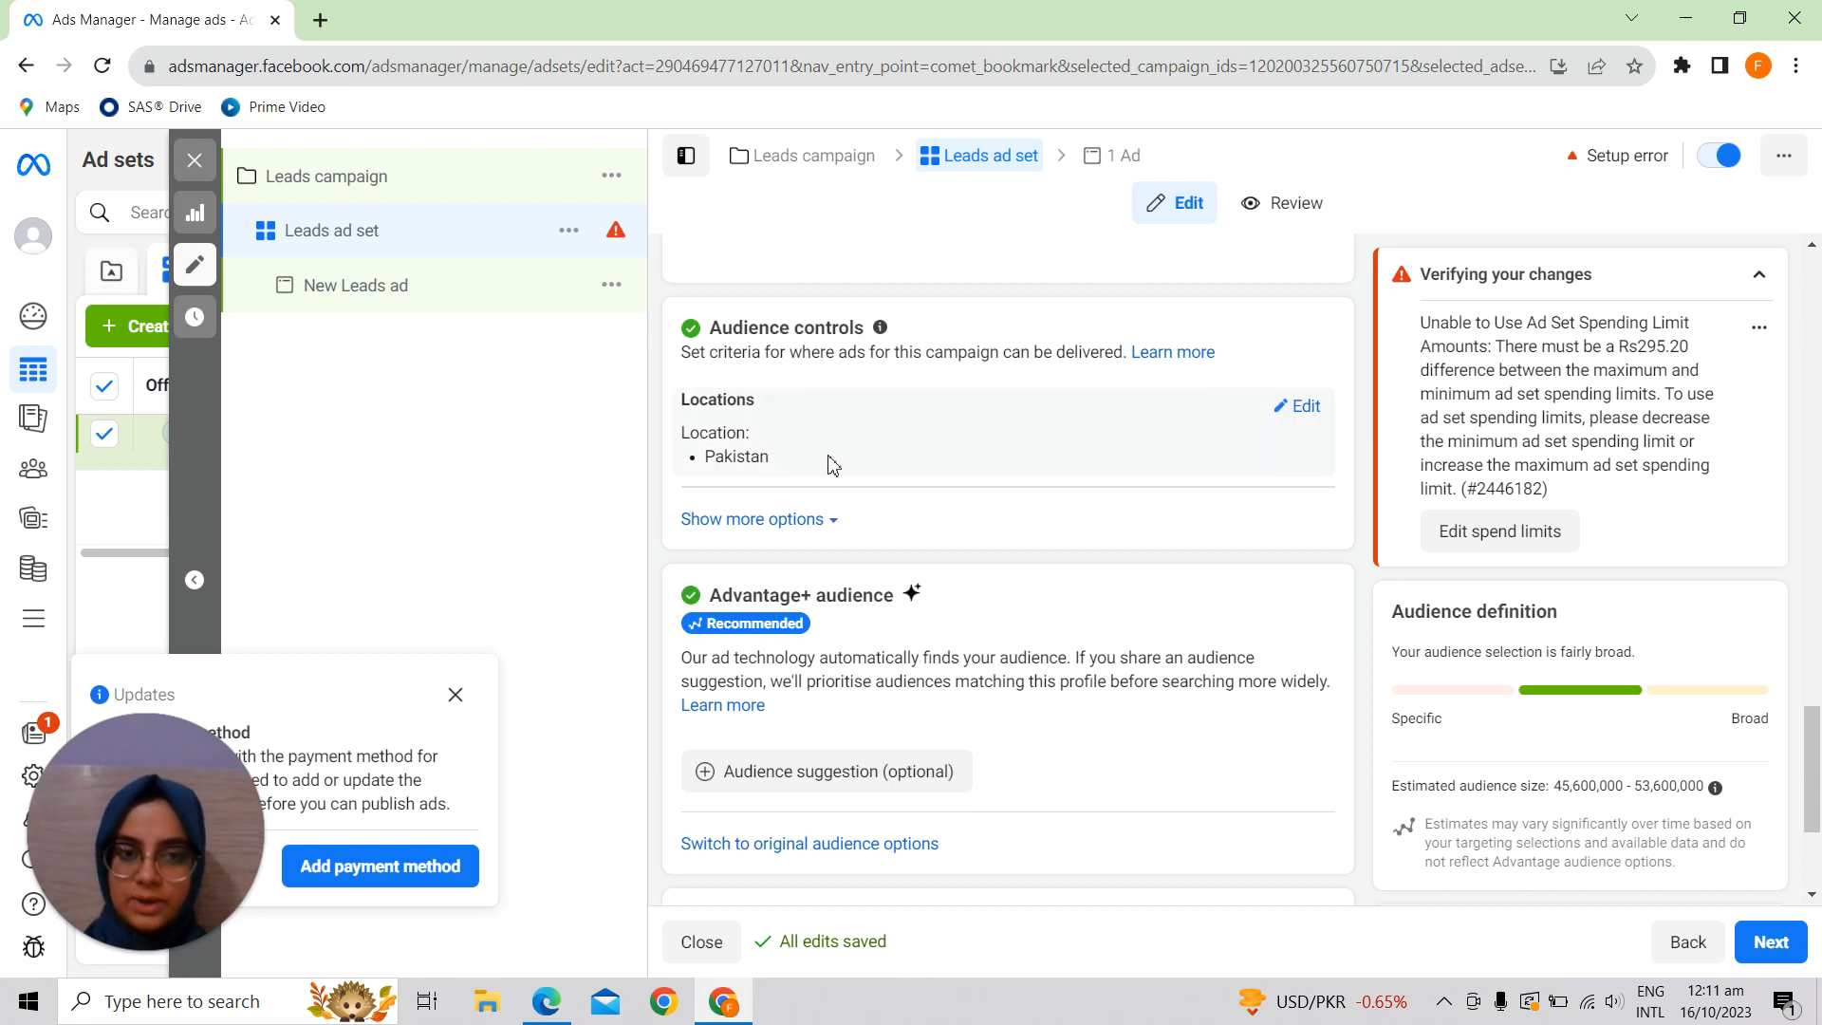
mouse_move(766, 399)
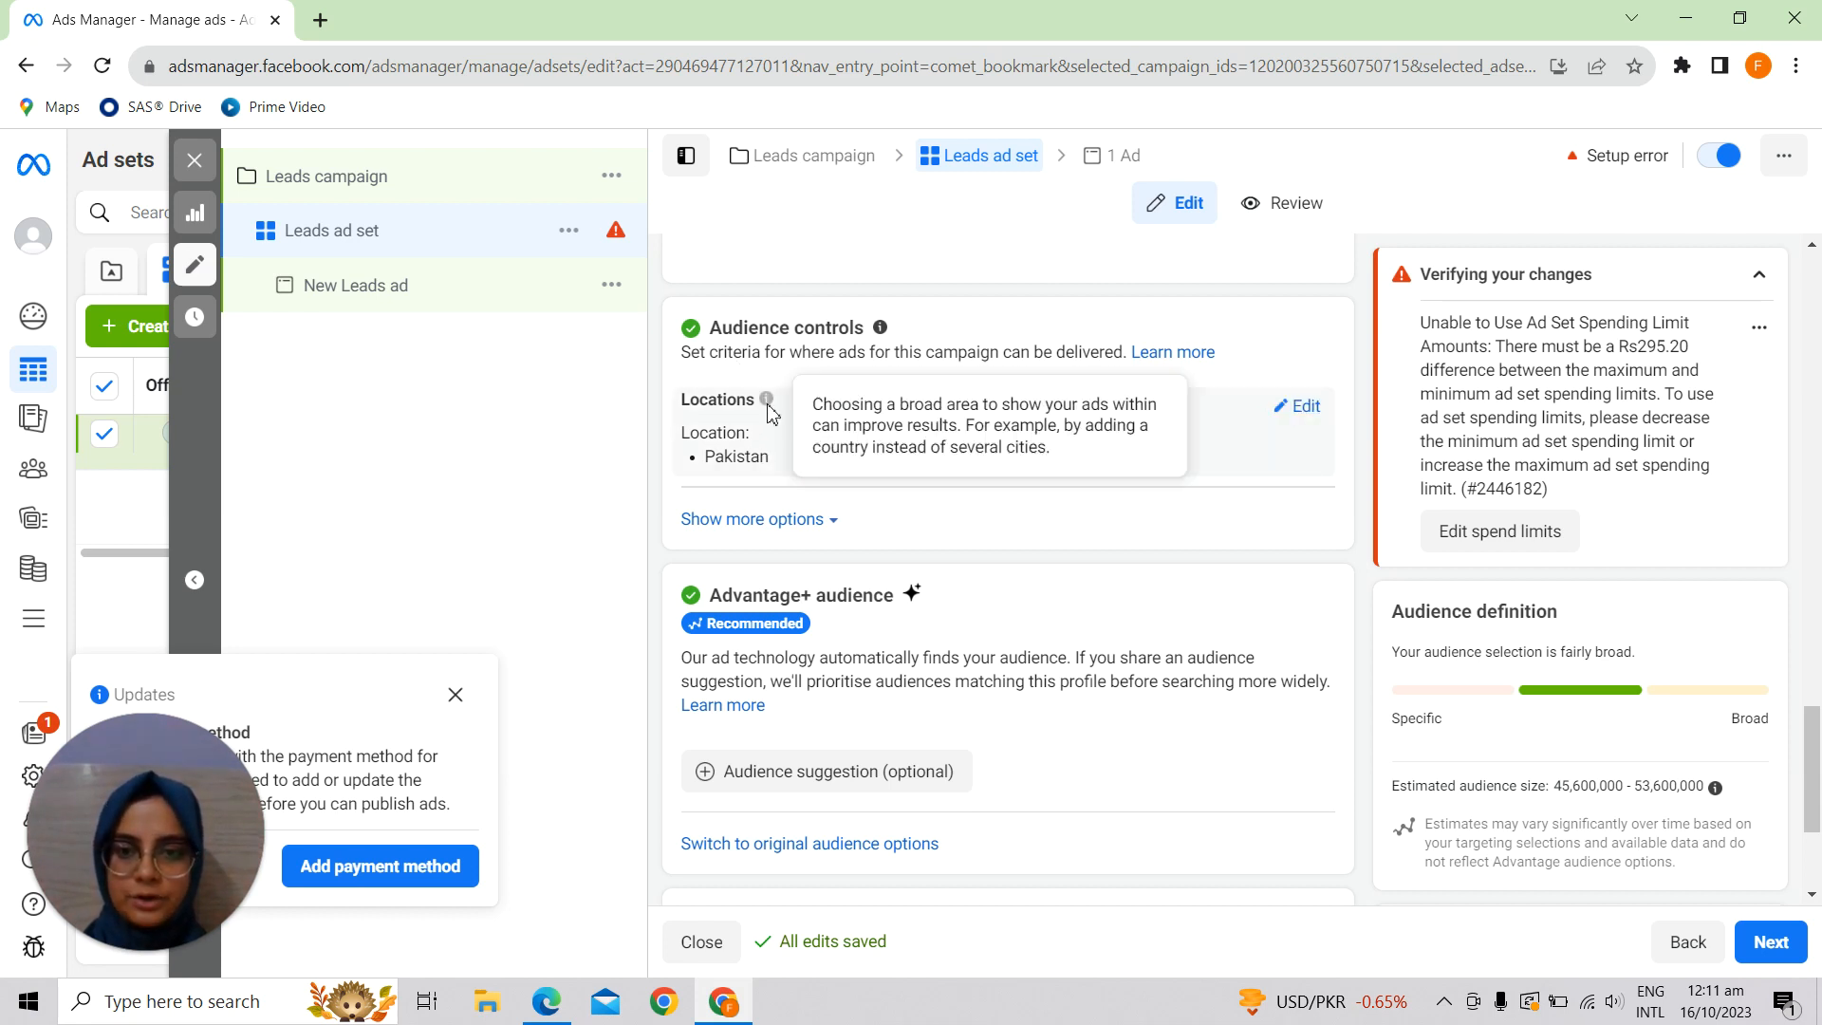
left_click(1300, 406)
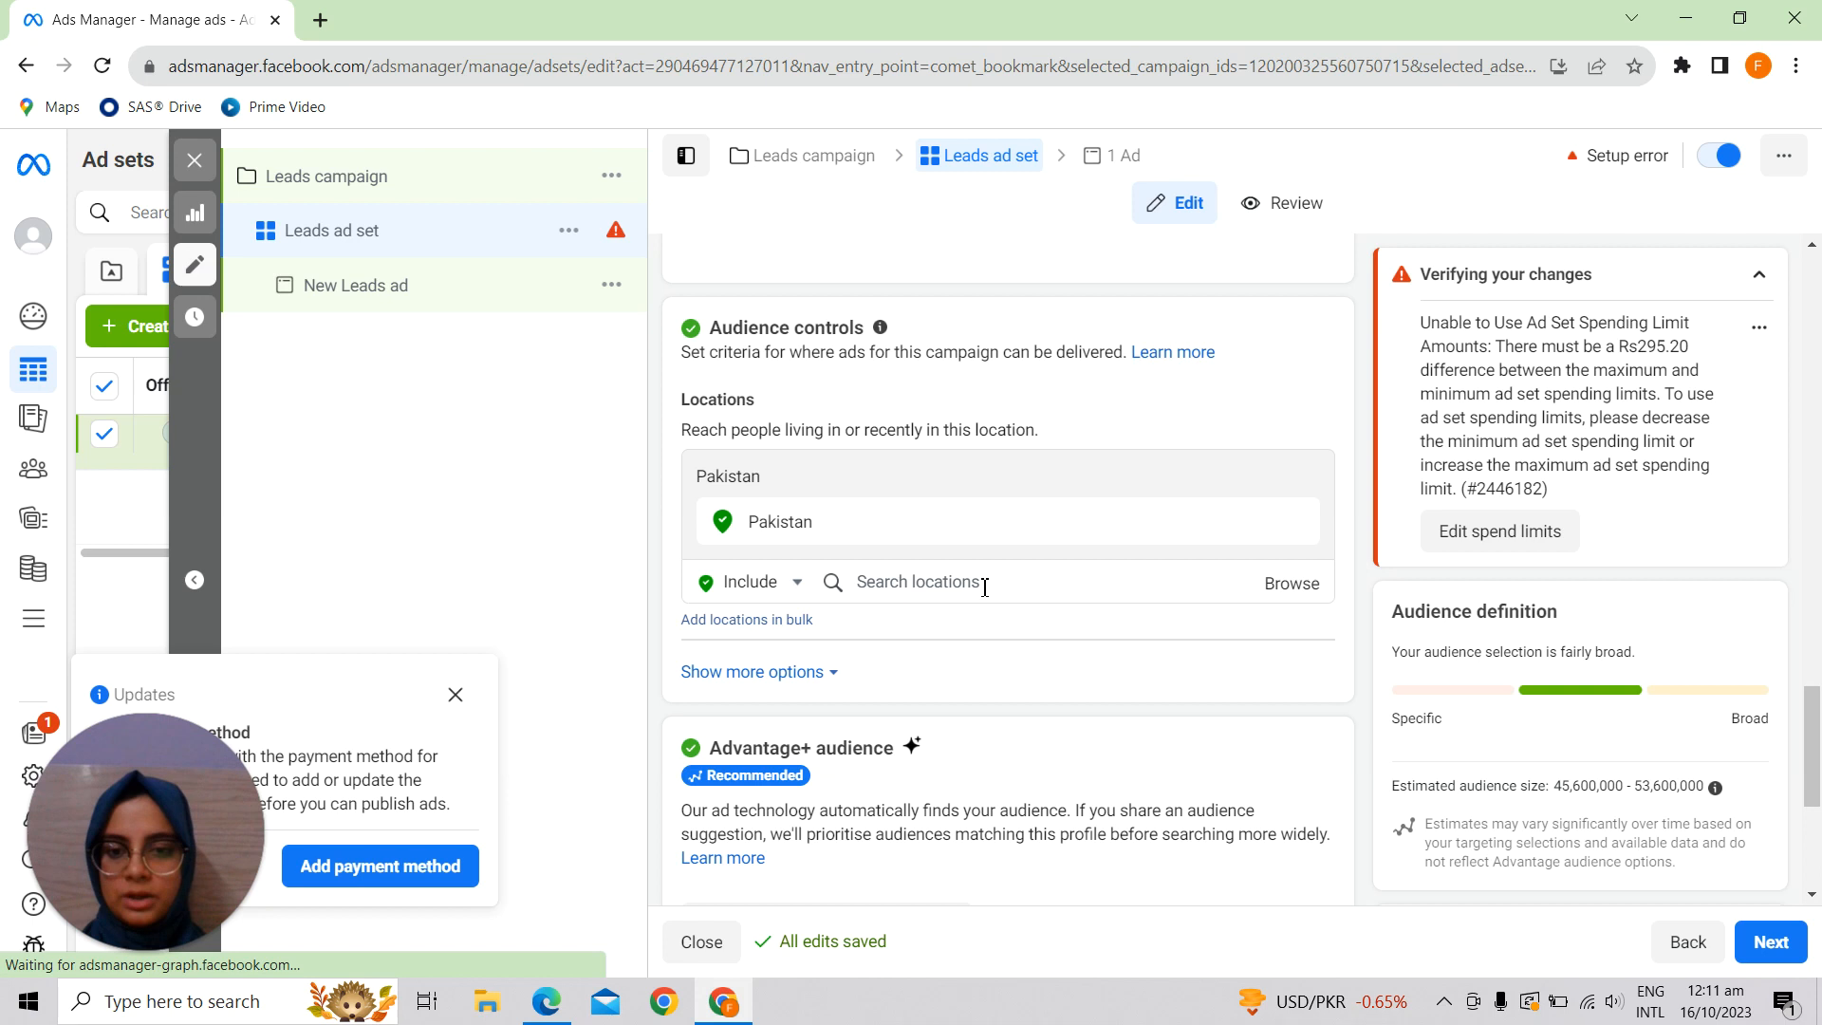
left_click(984, 586)
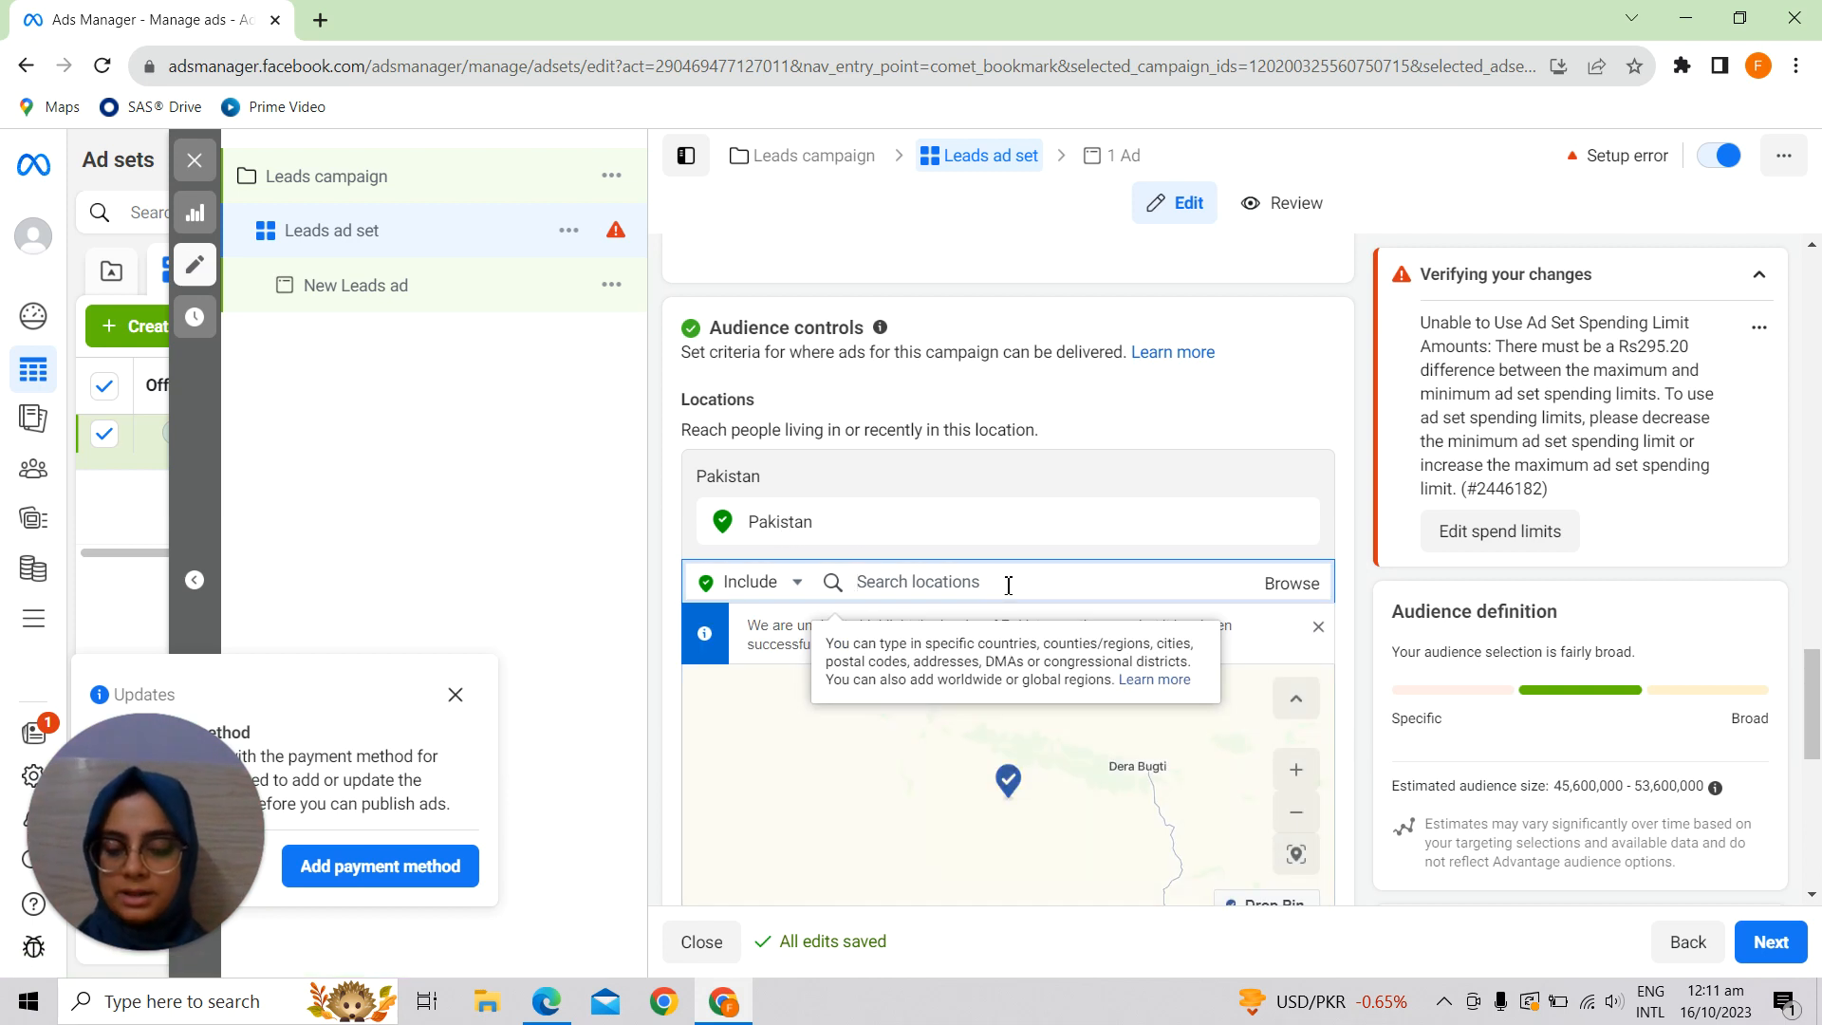
type("karachi")
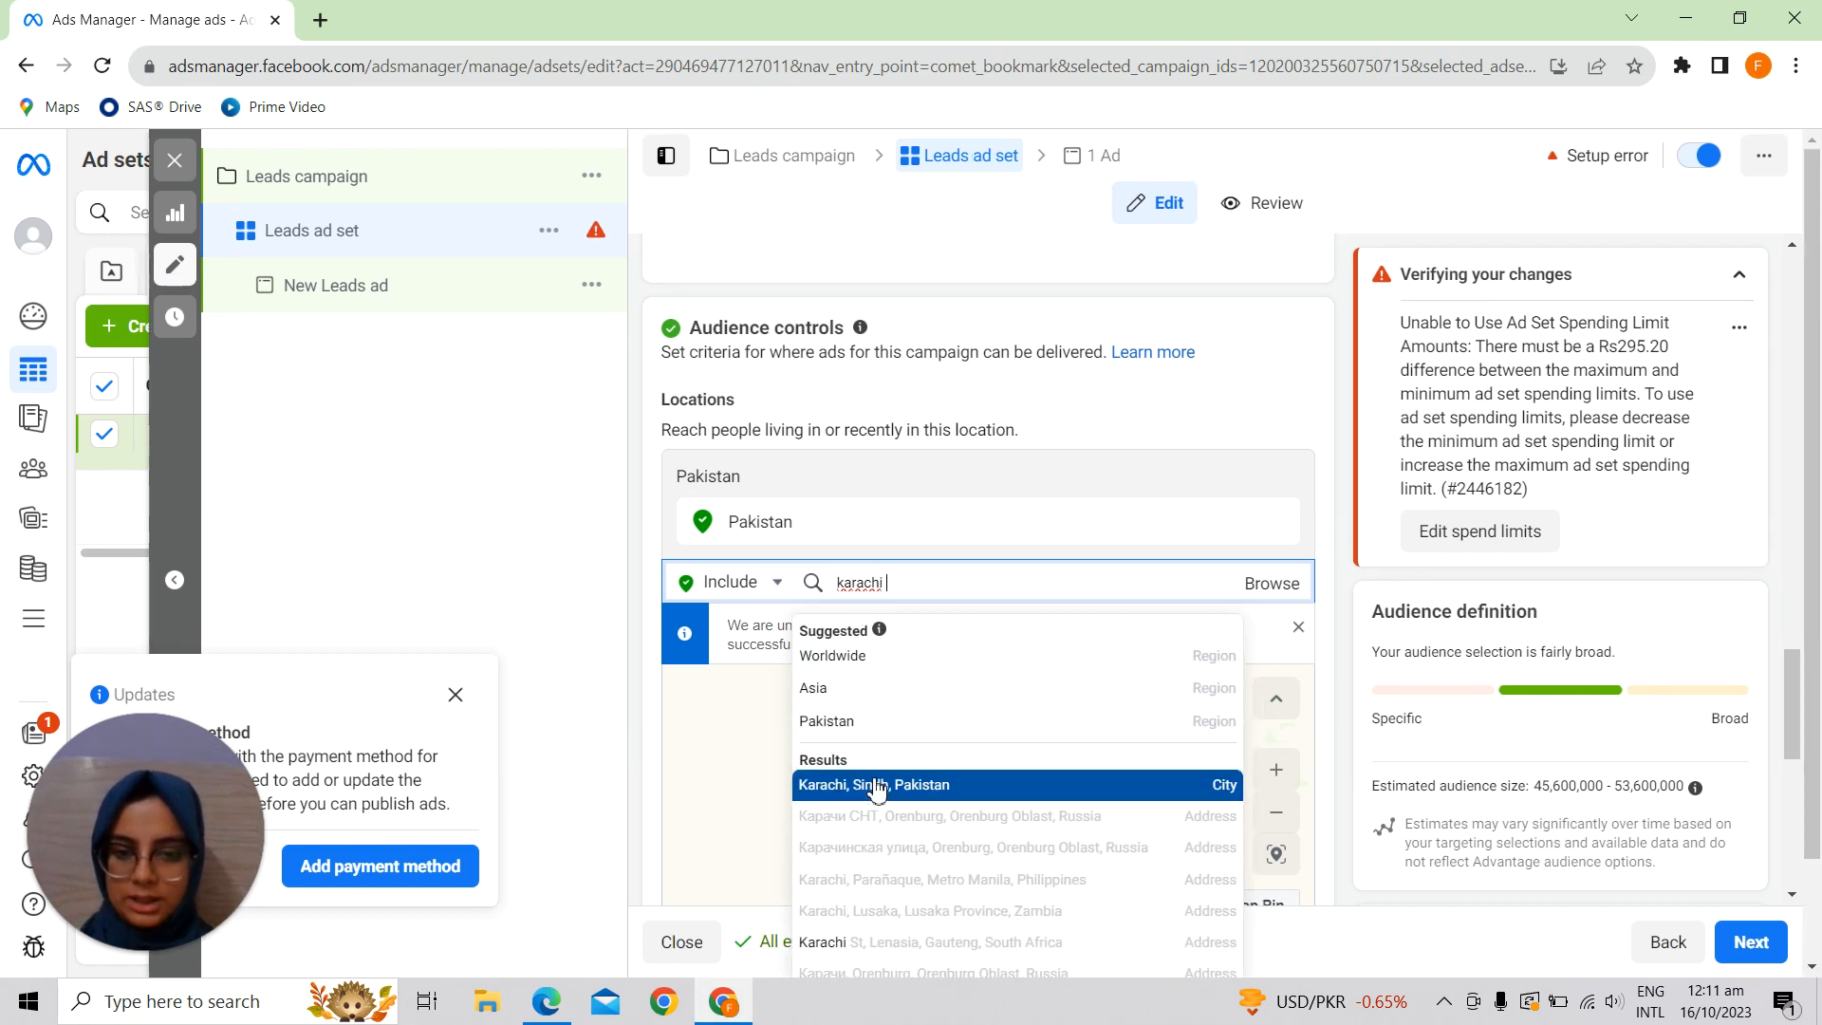
left_click(875, 785)
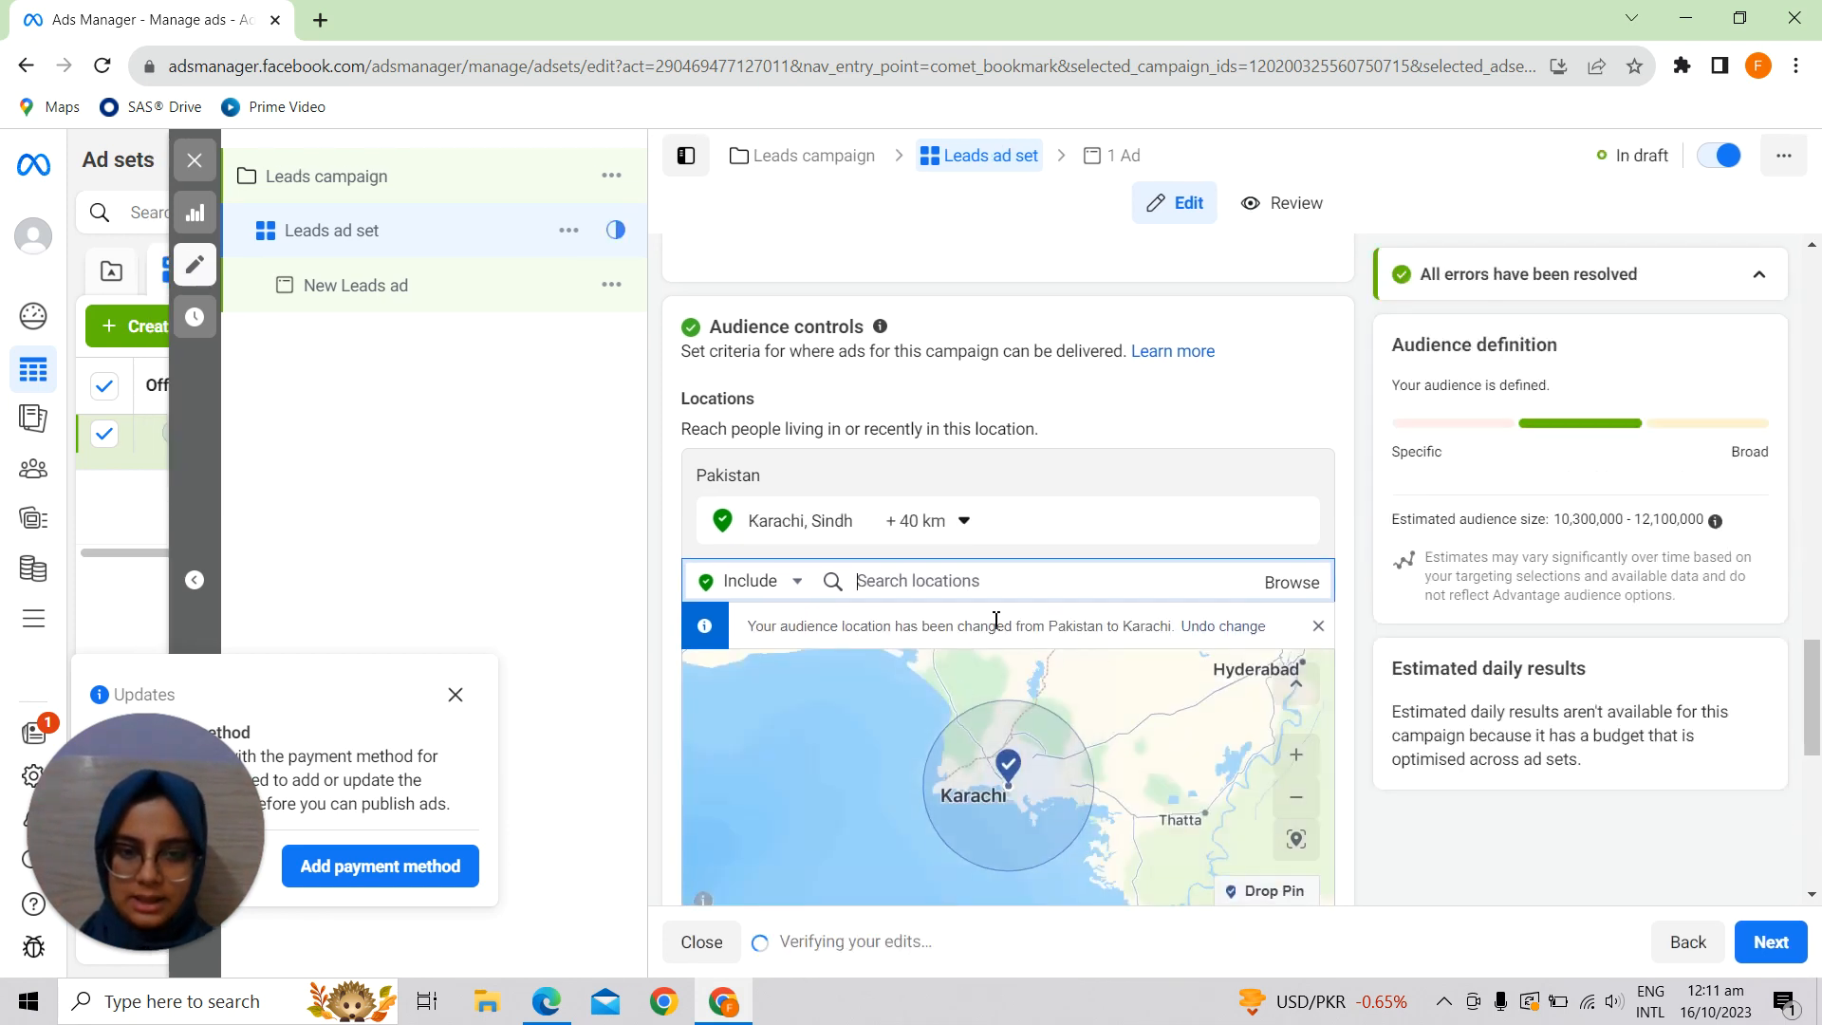
- Add Islamabad, Punjab, Pakistan as a second included audience location
type("islama")
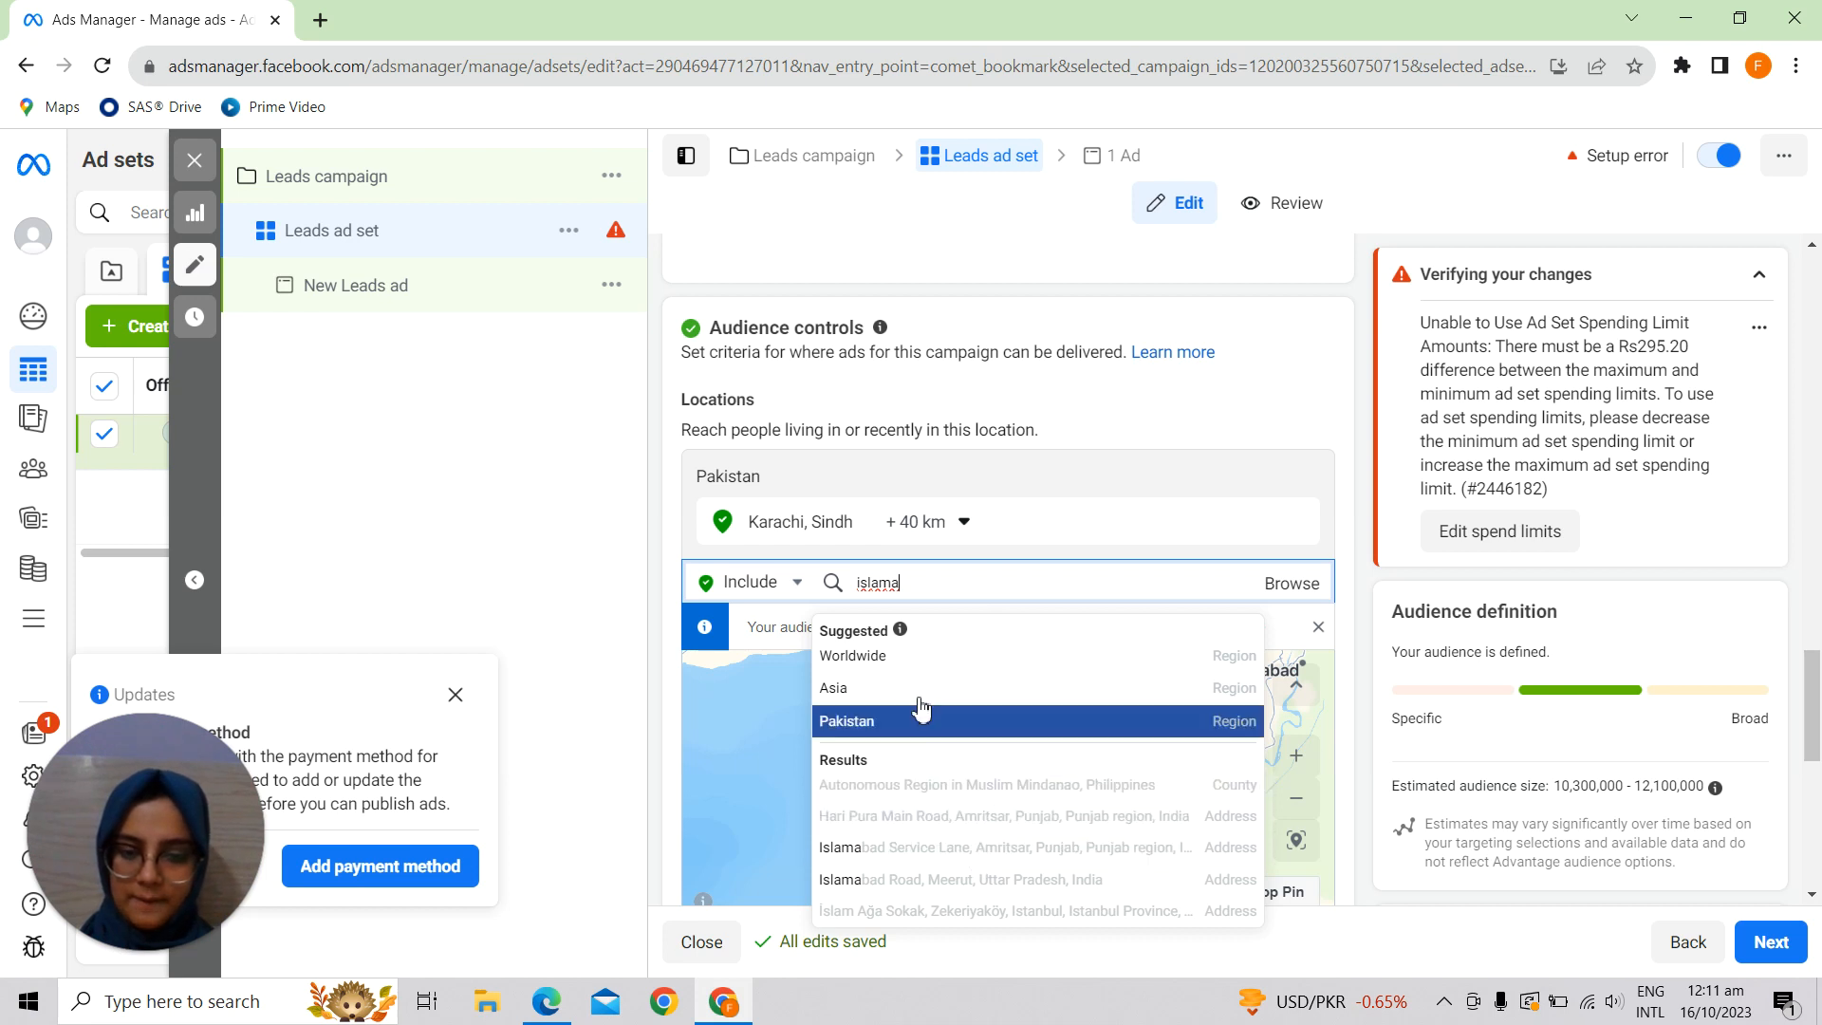
type("ba")
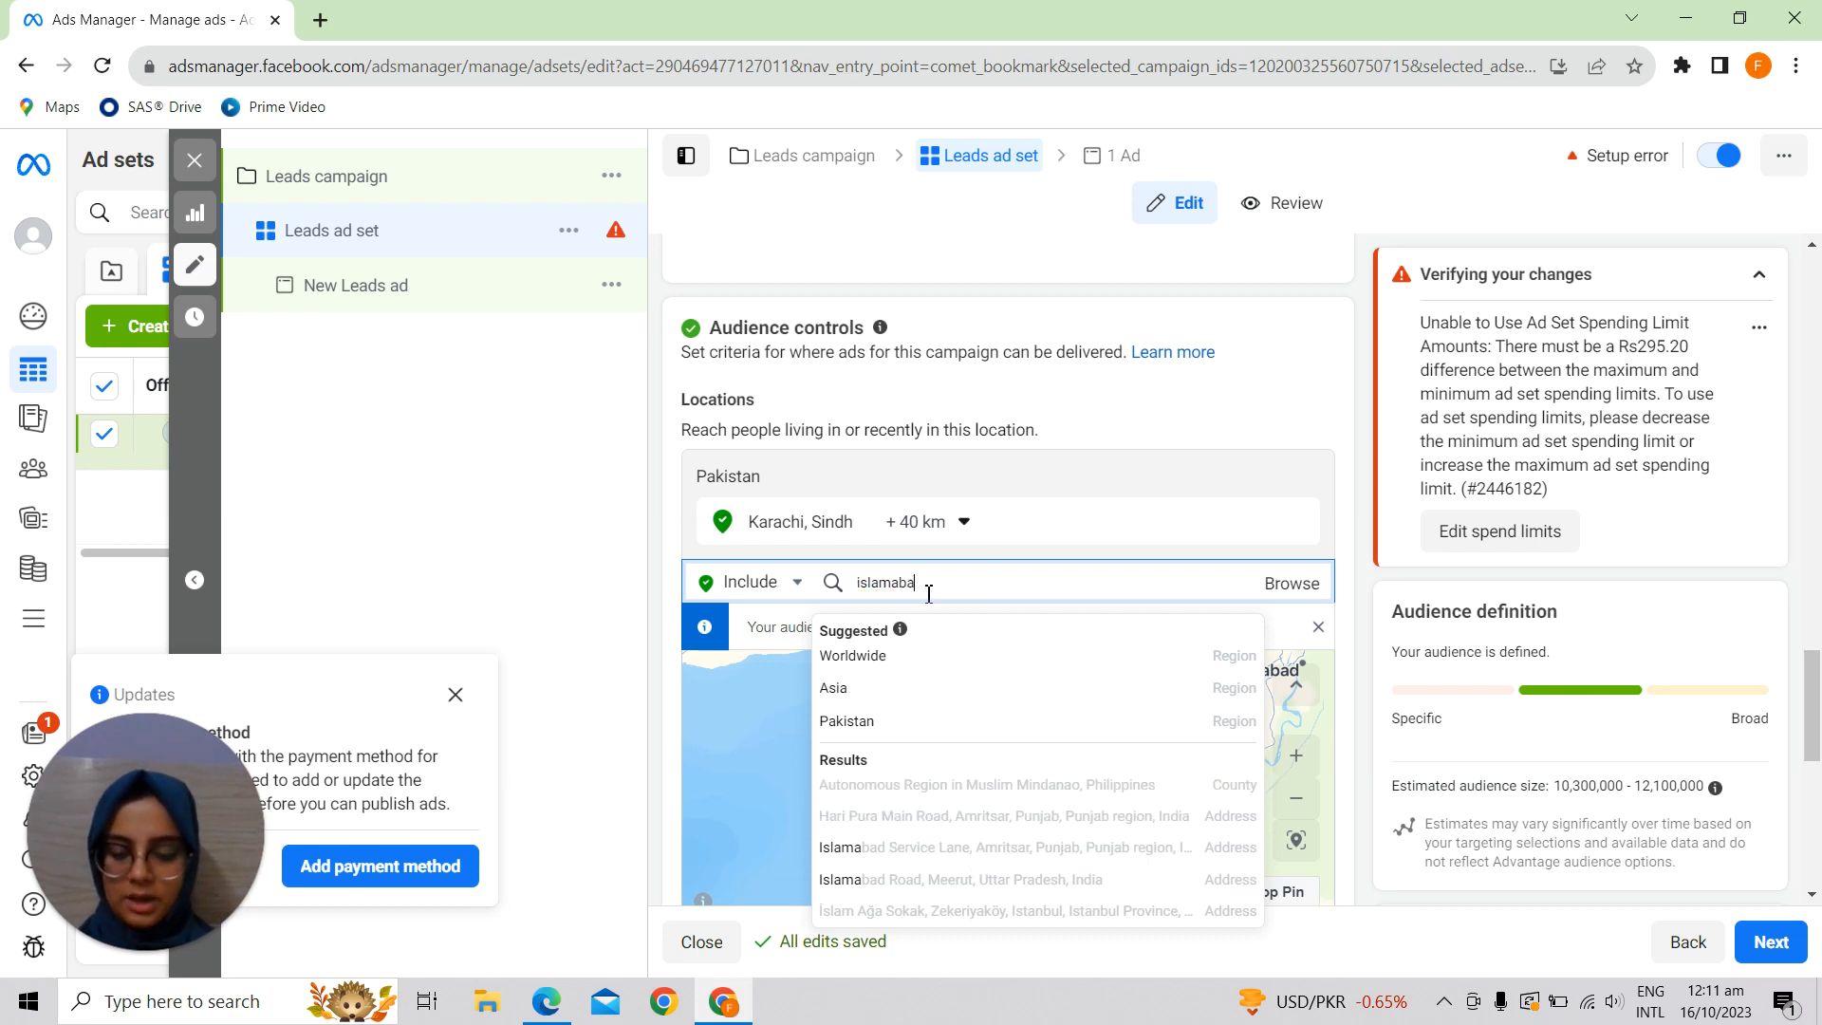
type("d")
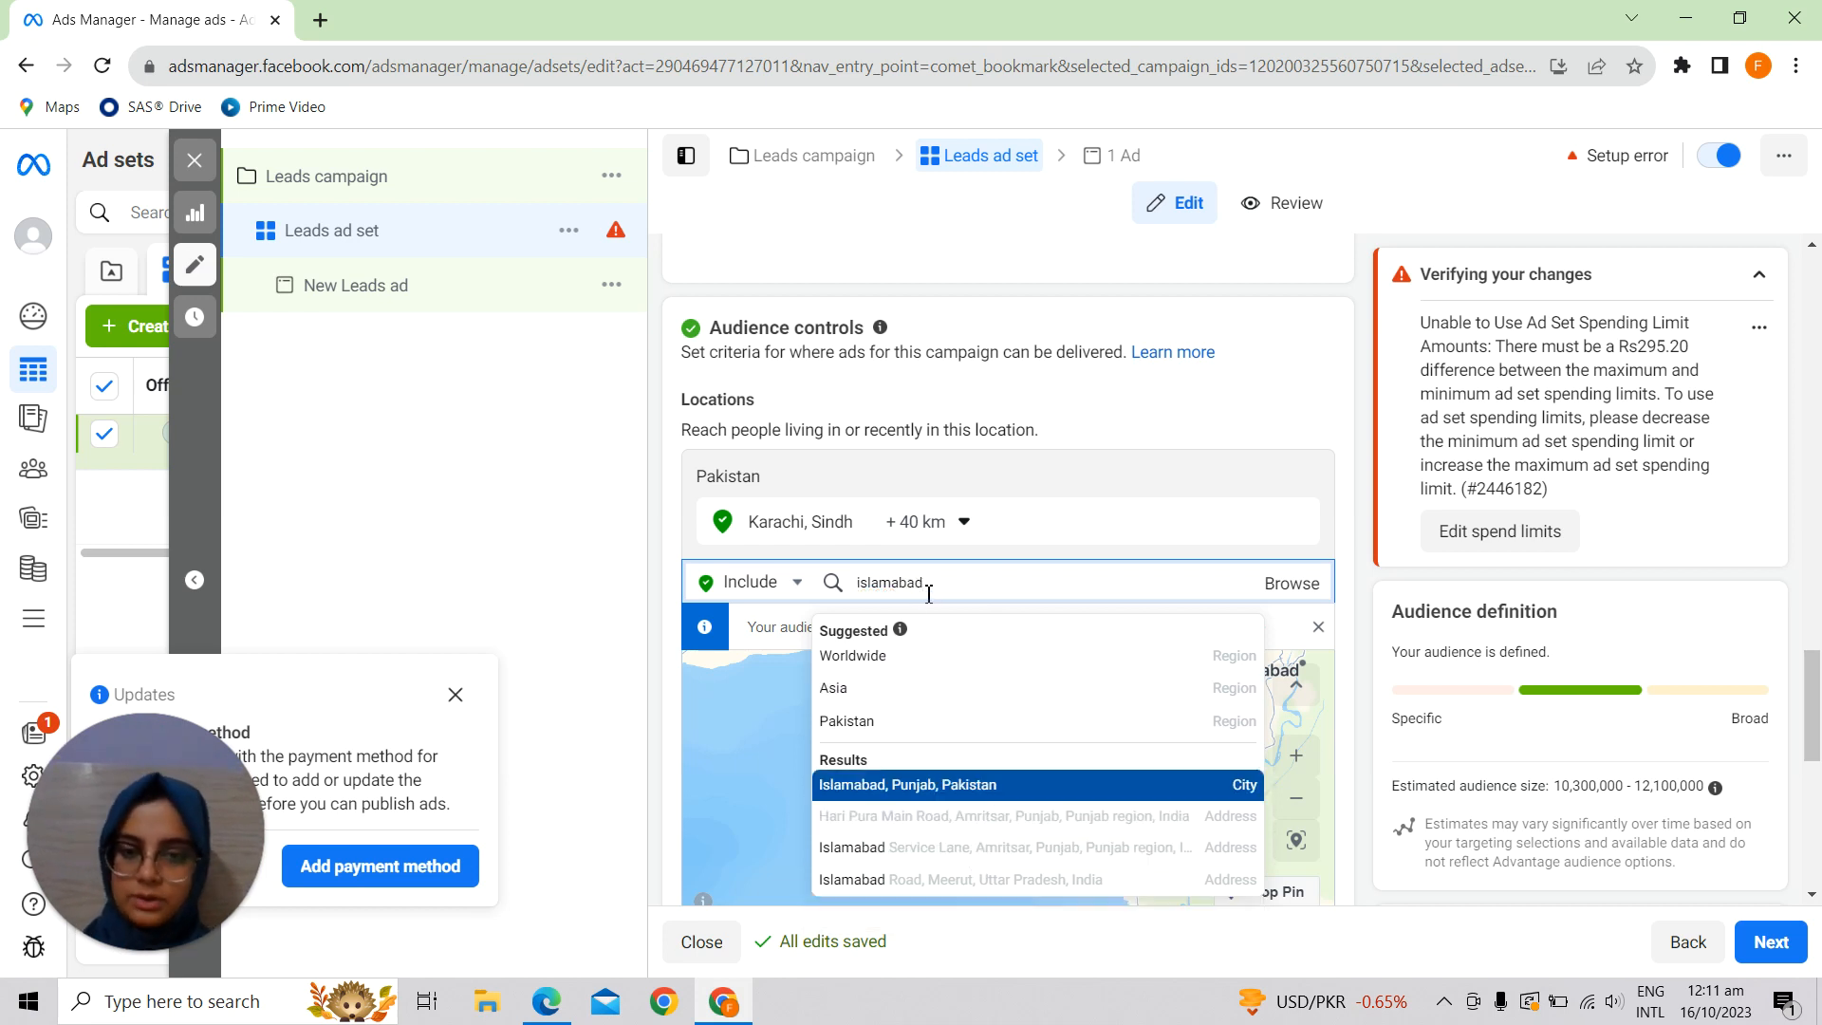
left_click(940, 787)
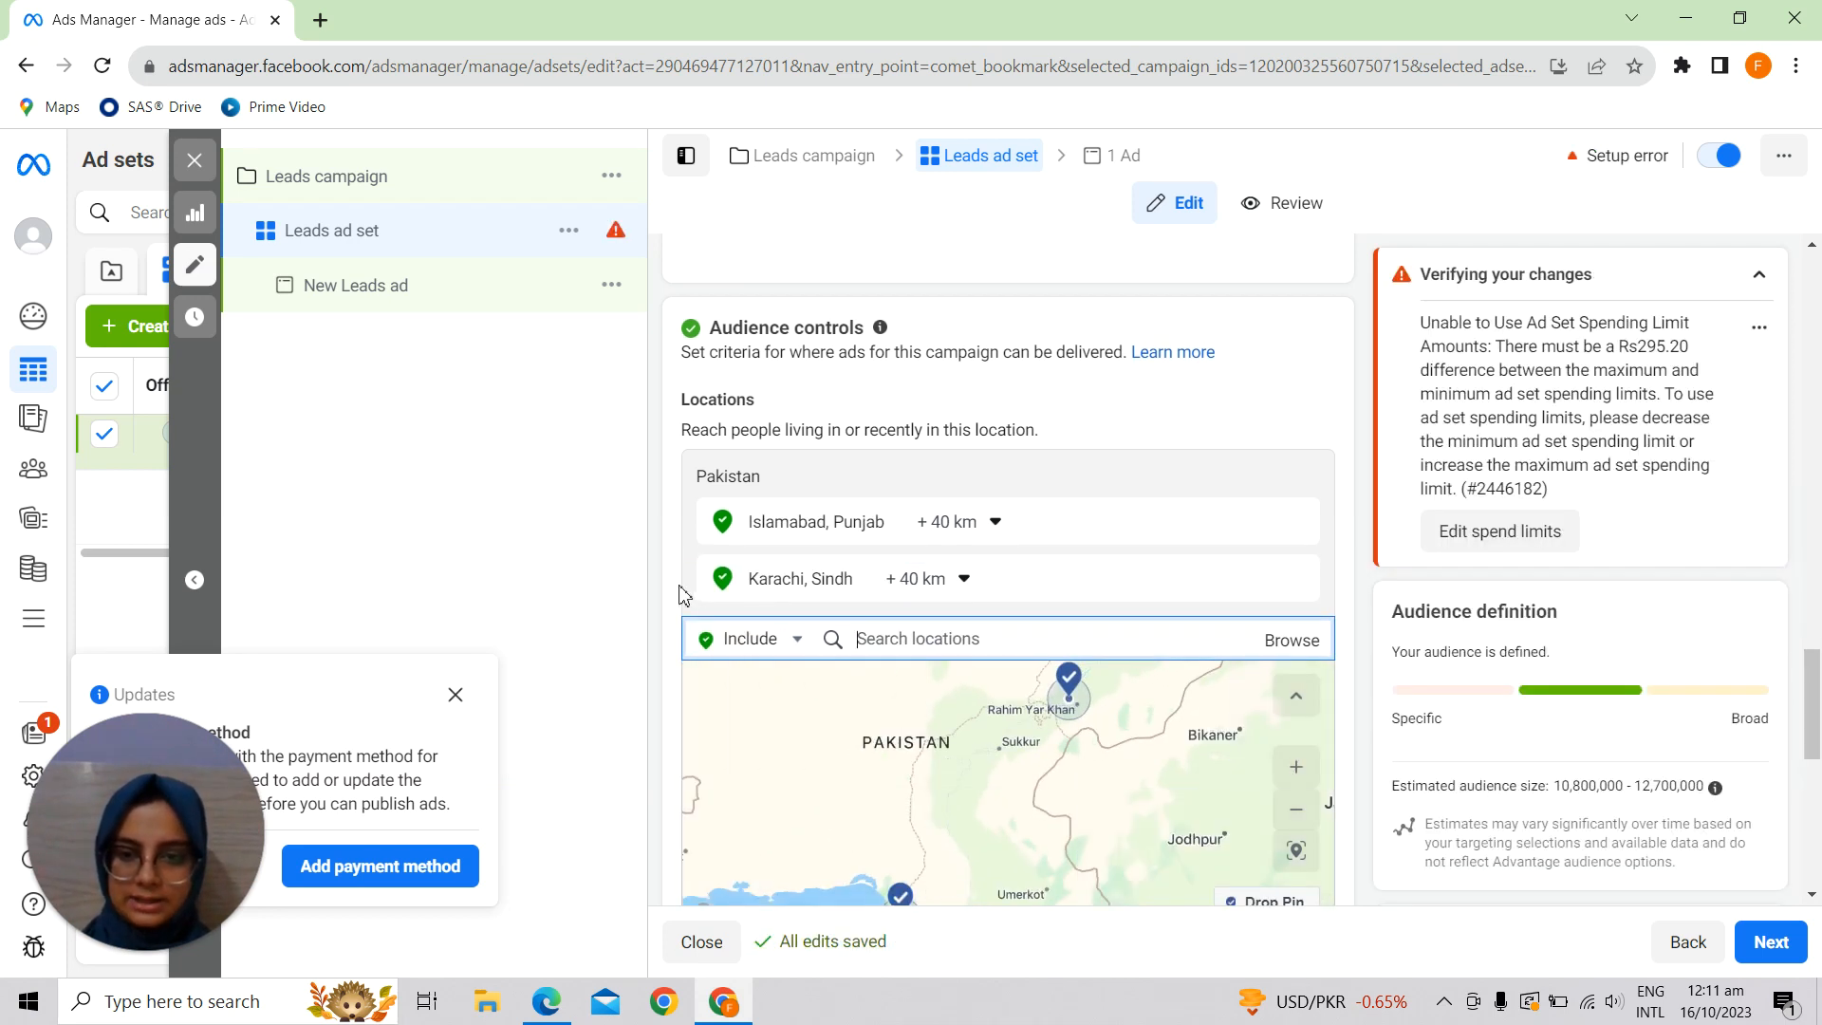
- Examine the additional audience controls for minimum age, excluded custom audiences and languages, and collapse them again
scroll(684, 595, "down", 2)
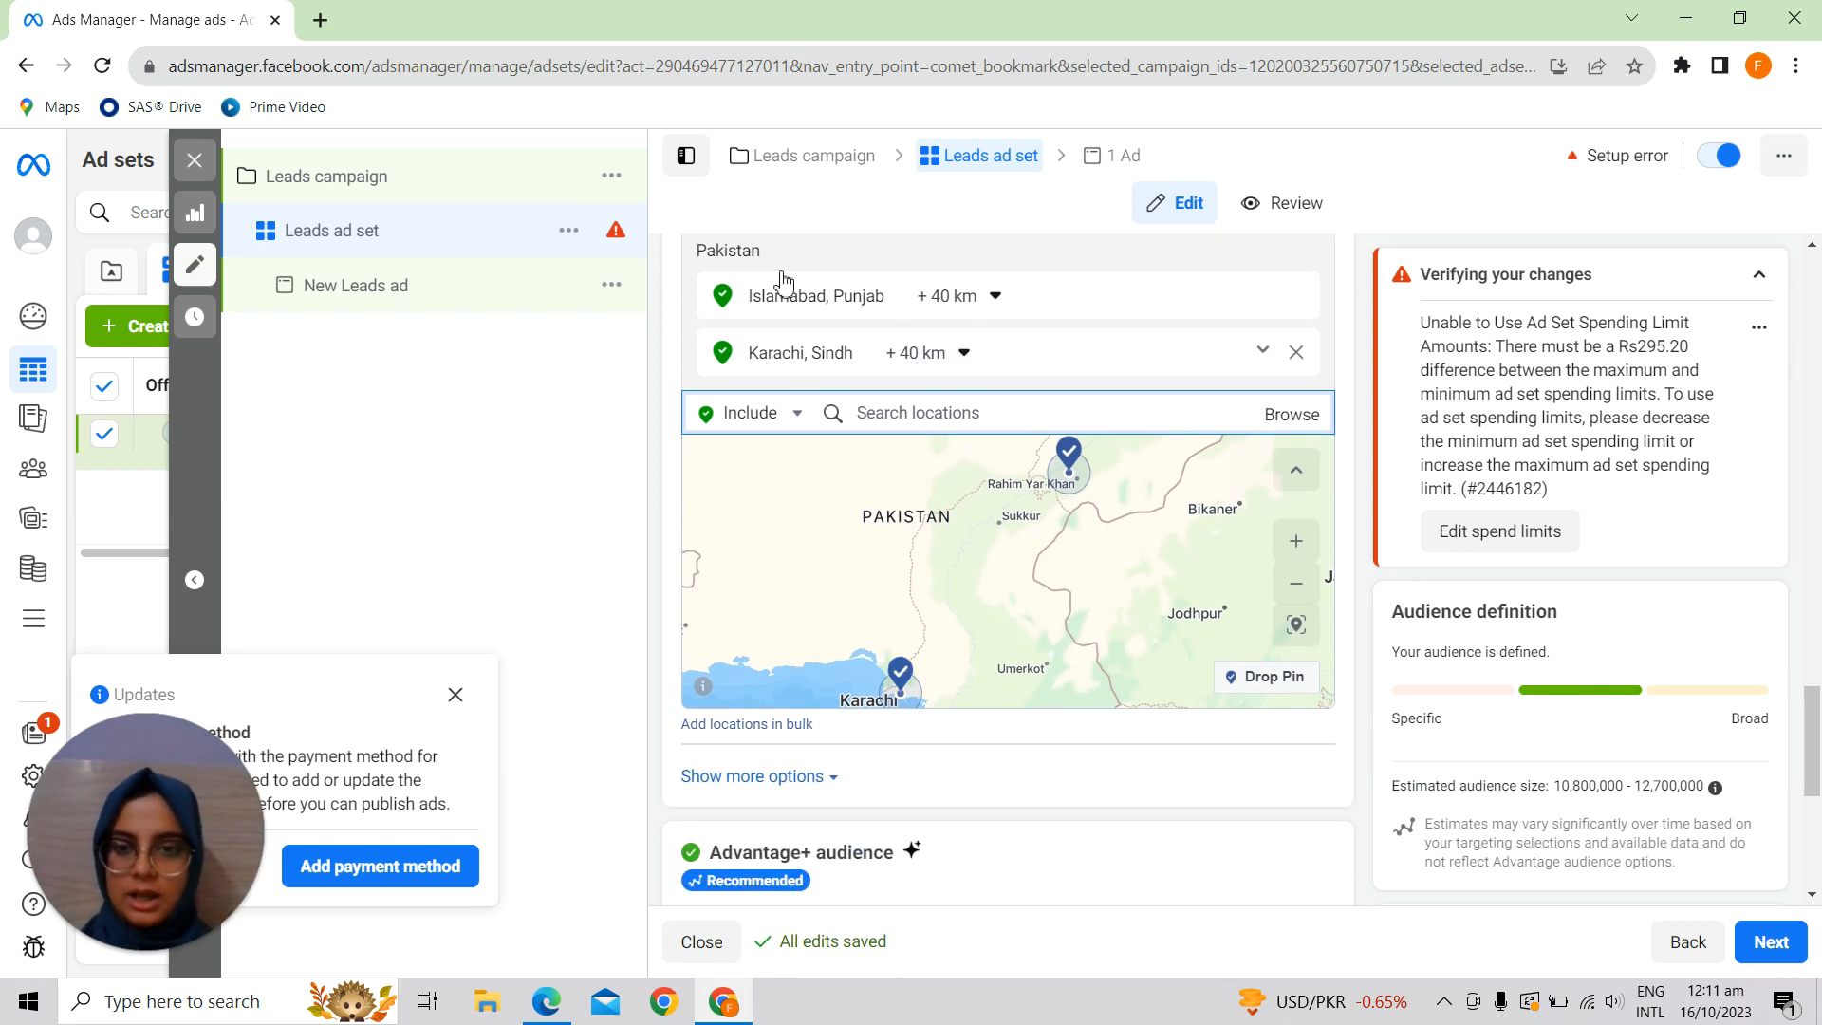
scroll(884, 641, "down", 2)
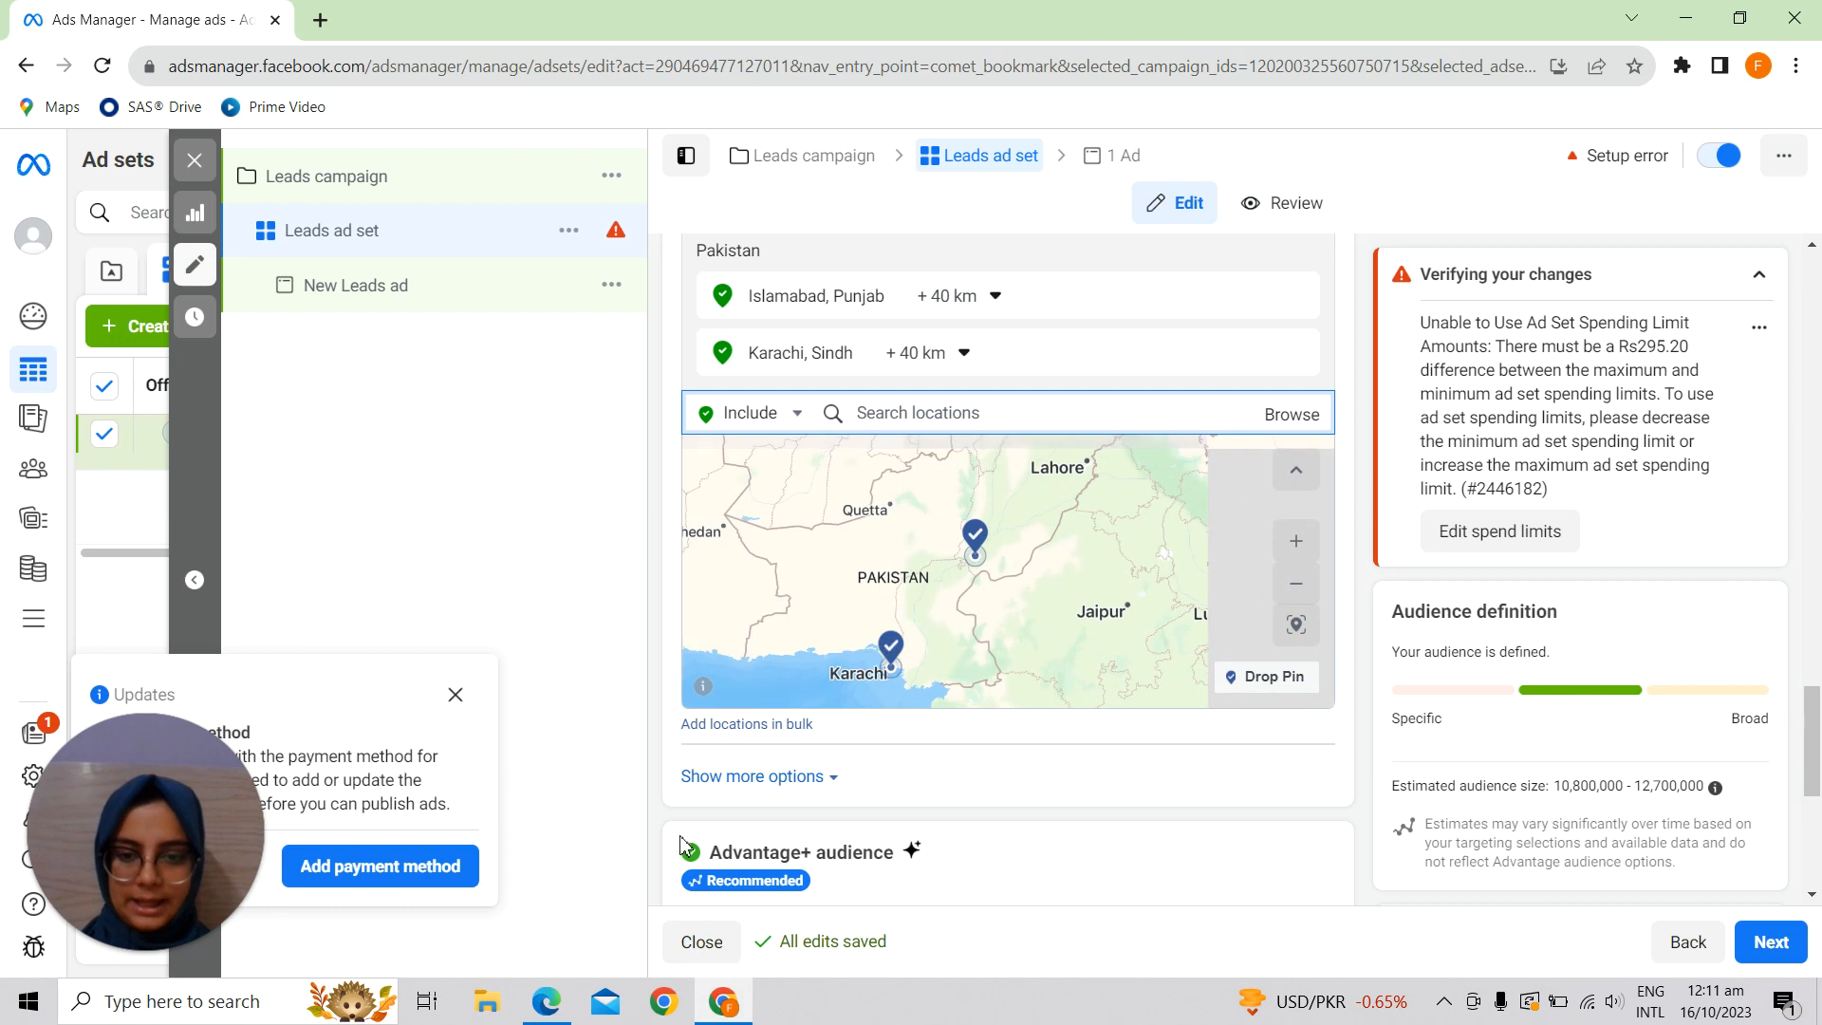
scroll(670, 773, "down", 2)
scroll(662, 784, "down", 1)
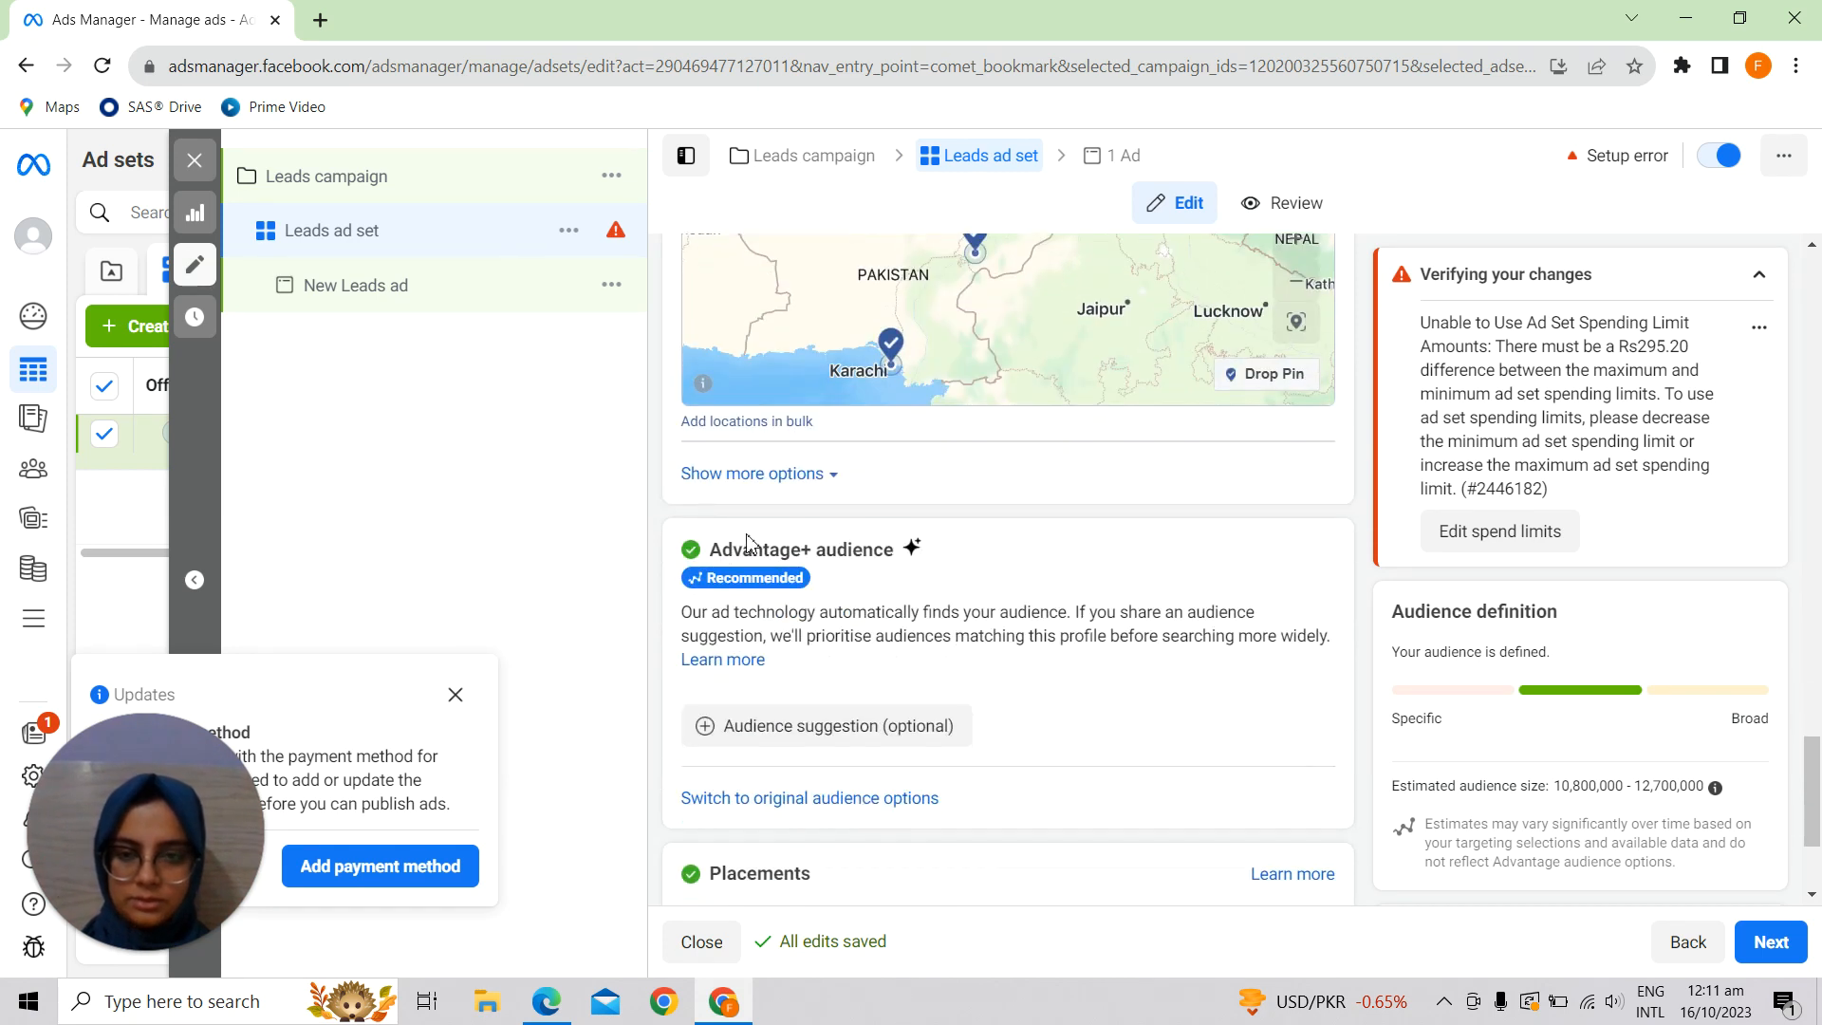
left_click(754, 476)
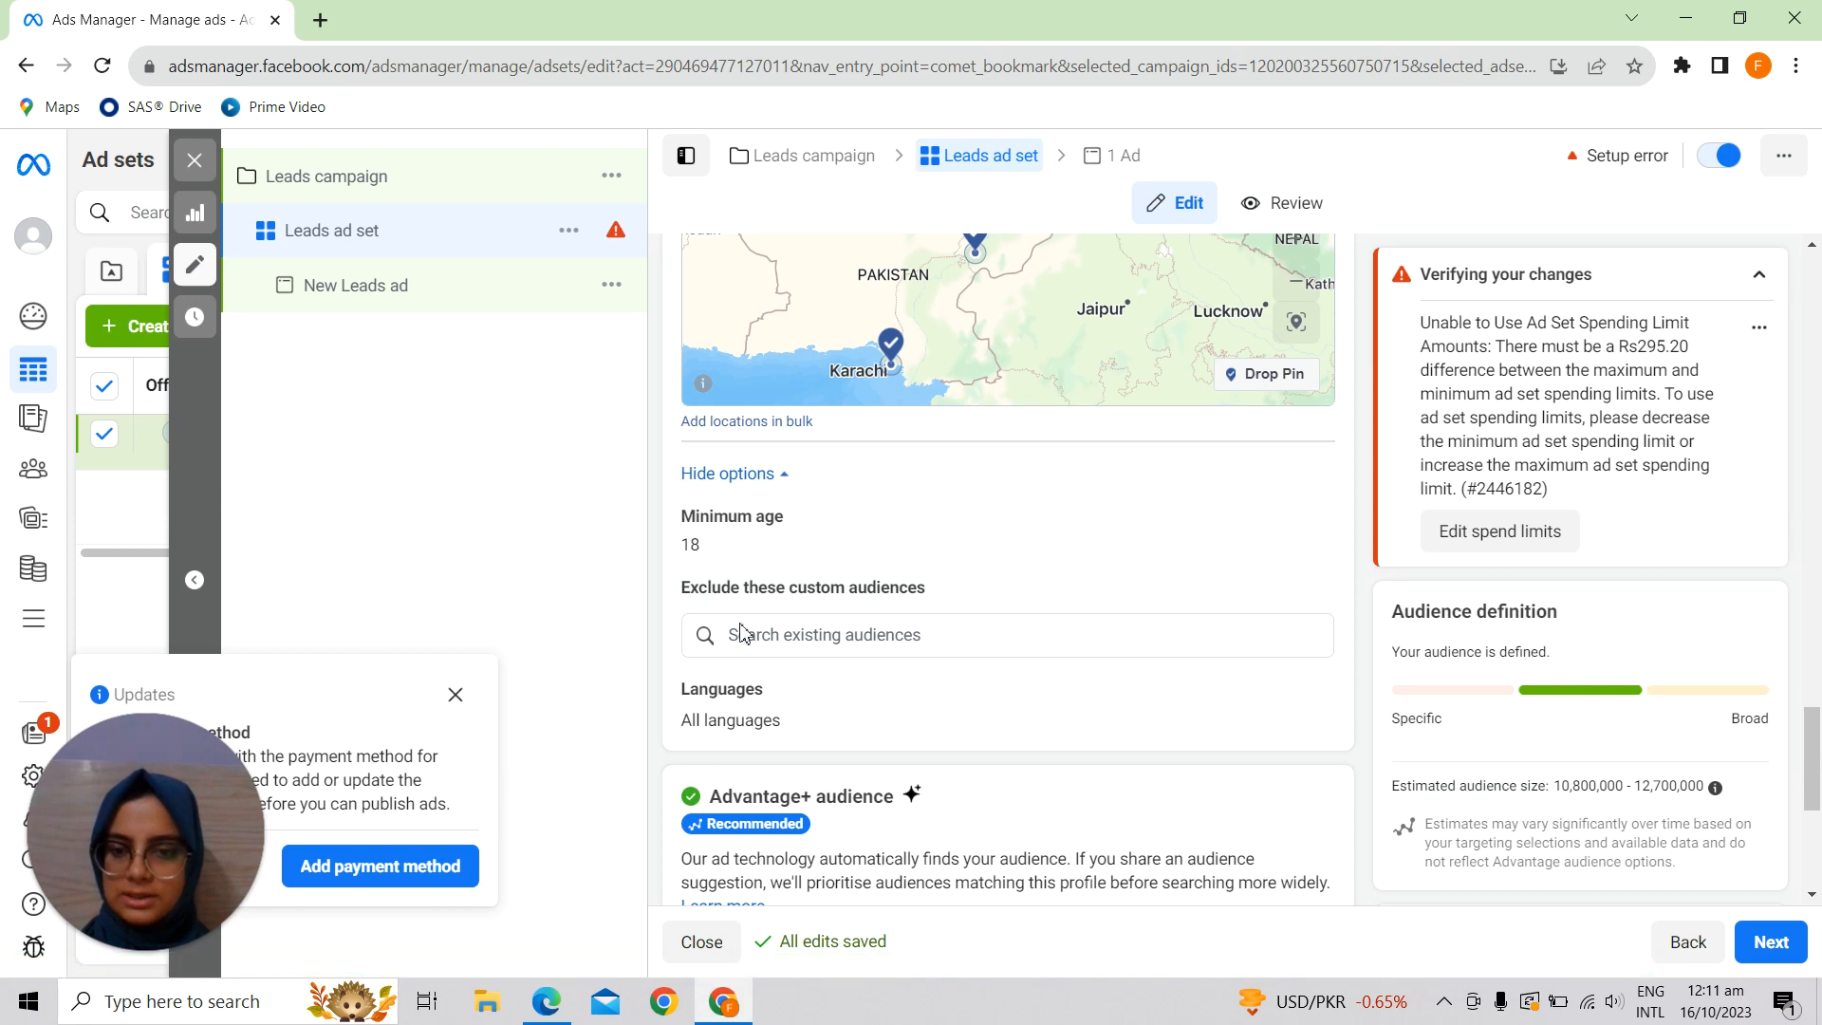
scroll(767, 737, "down", 2)
scroll(756, 497, "up", 2)
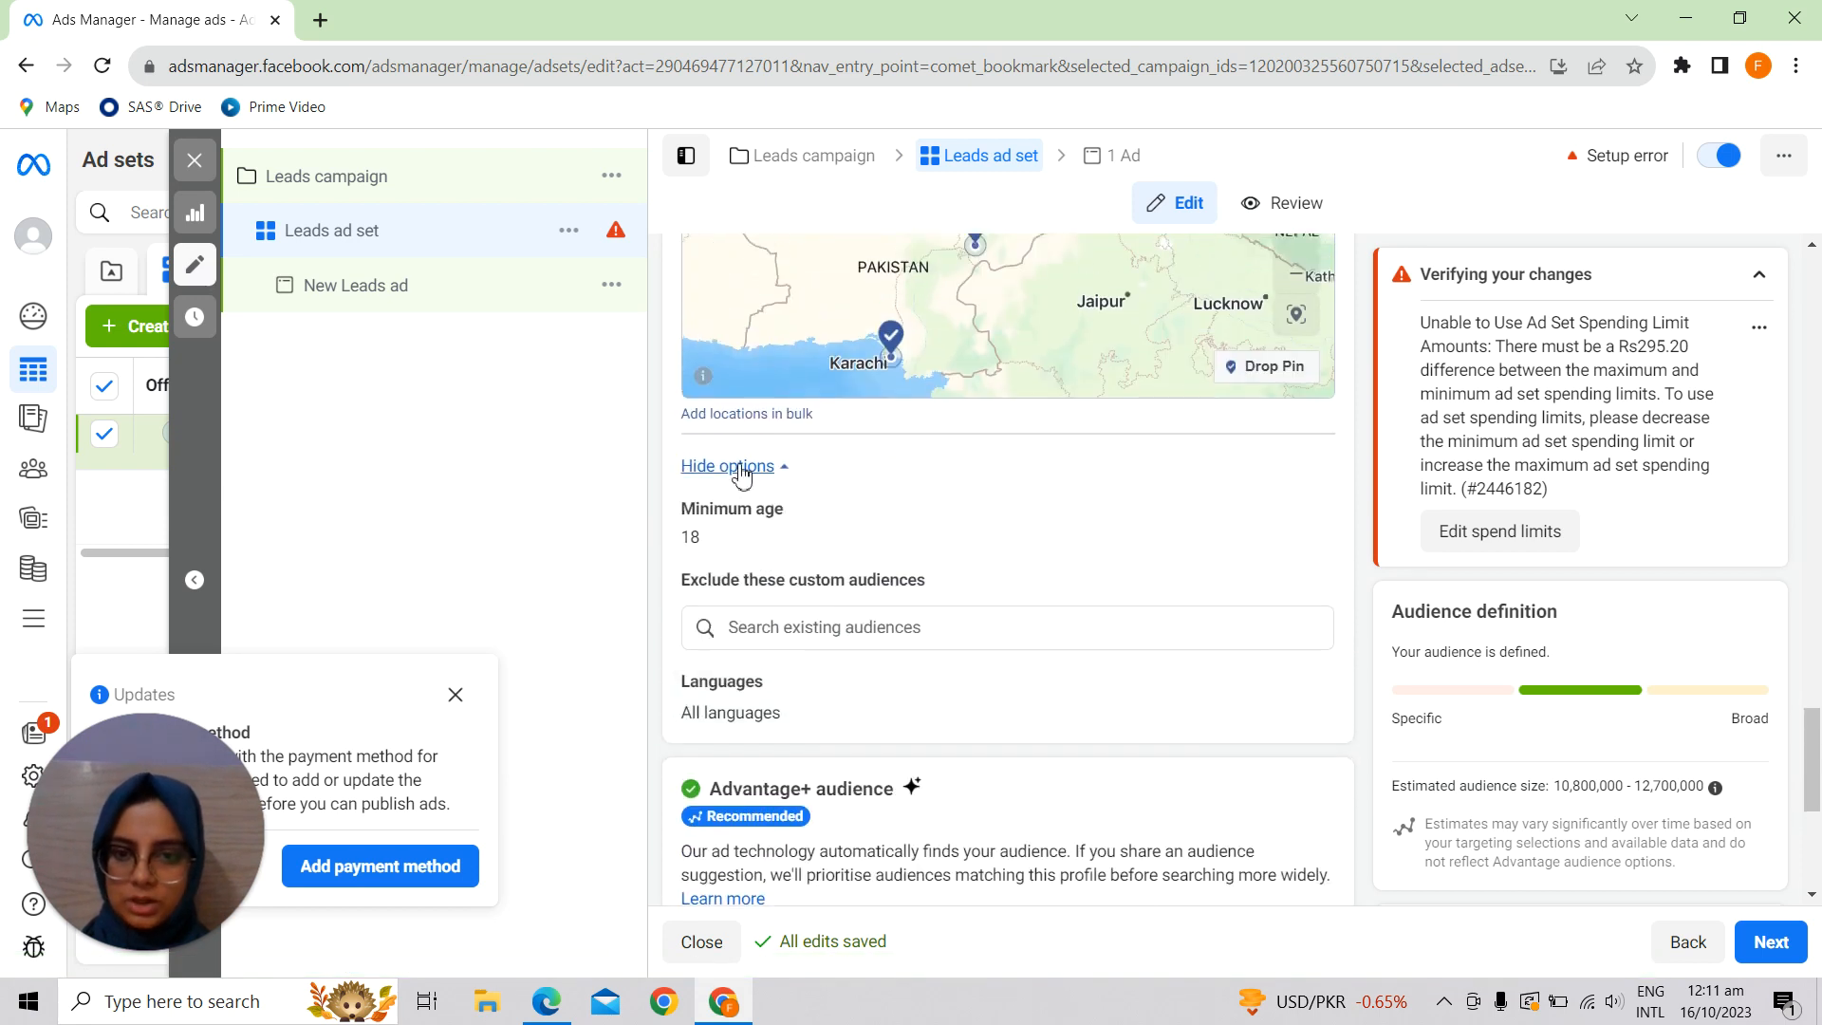
left_click(745, 468)
- Add an Advantage+ audience suggestion with an age range of 20 to 45 and the gender choices expanded at All
scroll(820, 603, "down", 2)
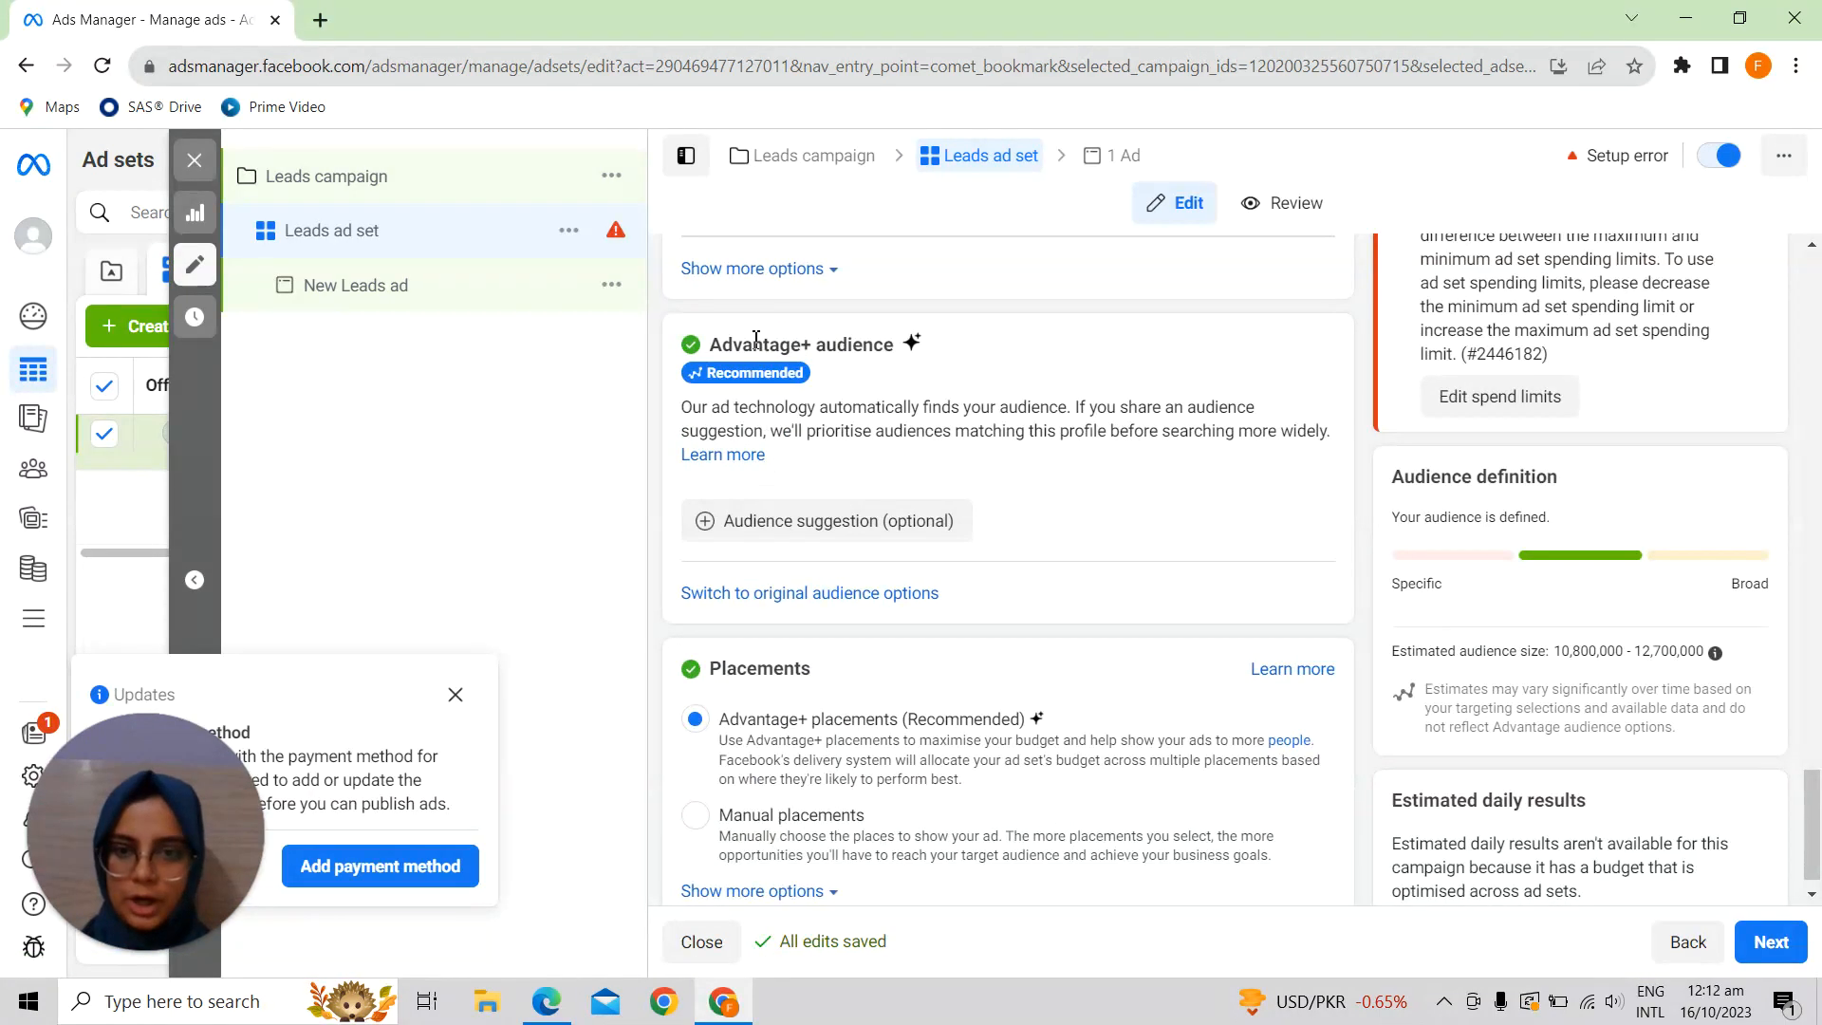
left_click(858, 528)
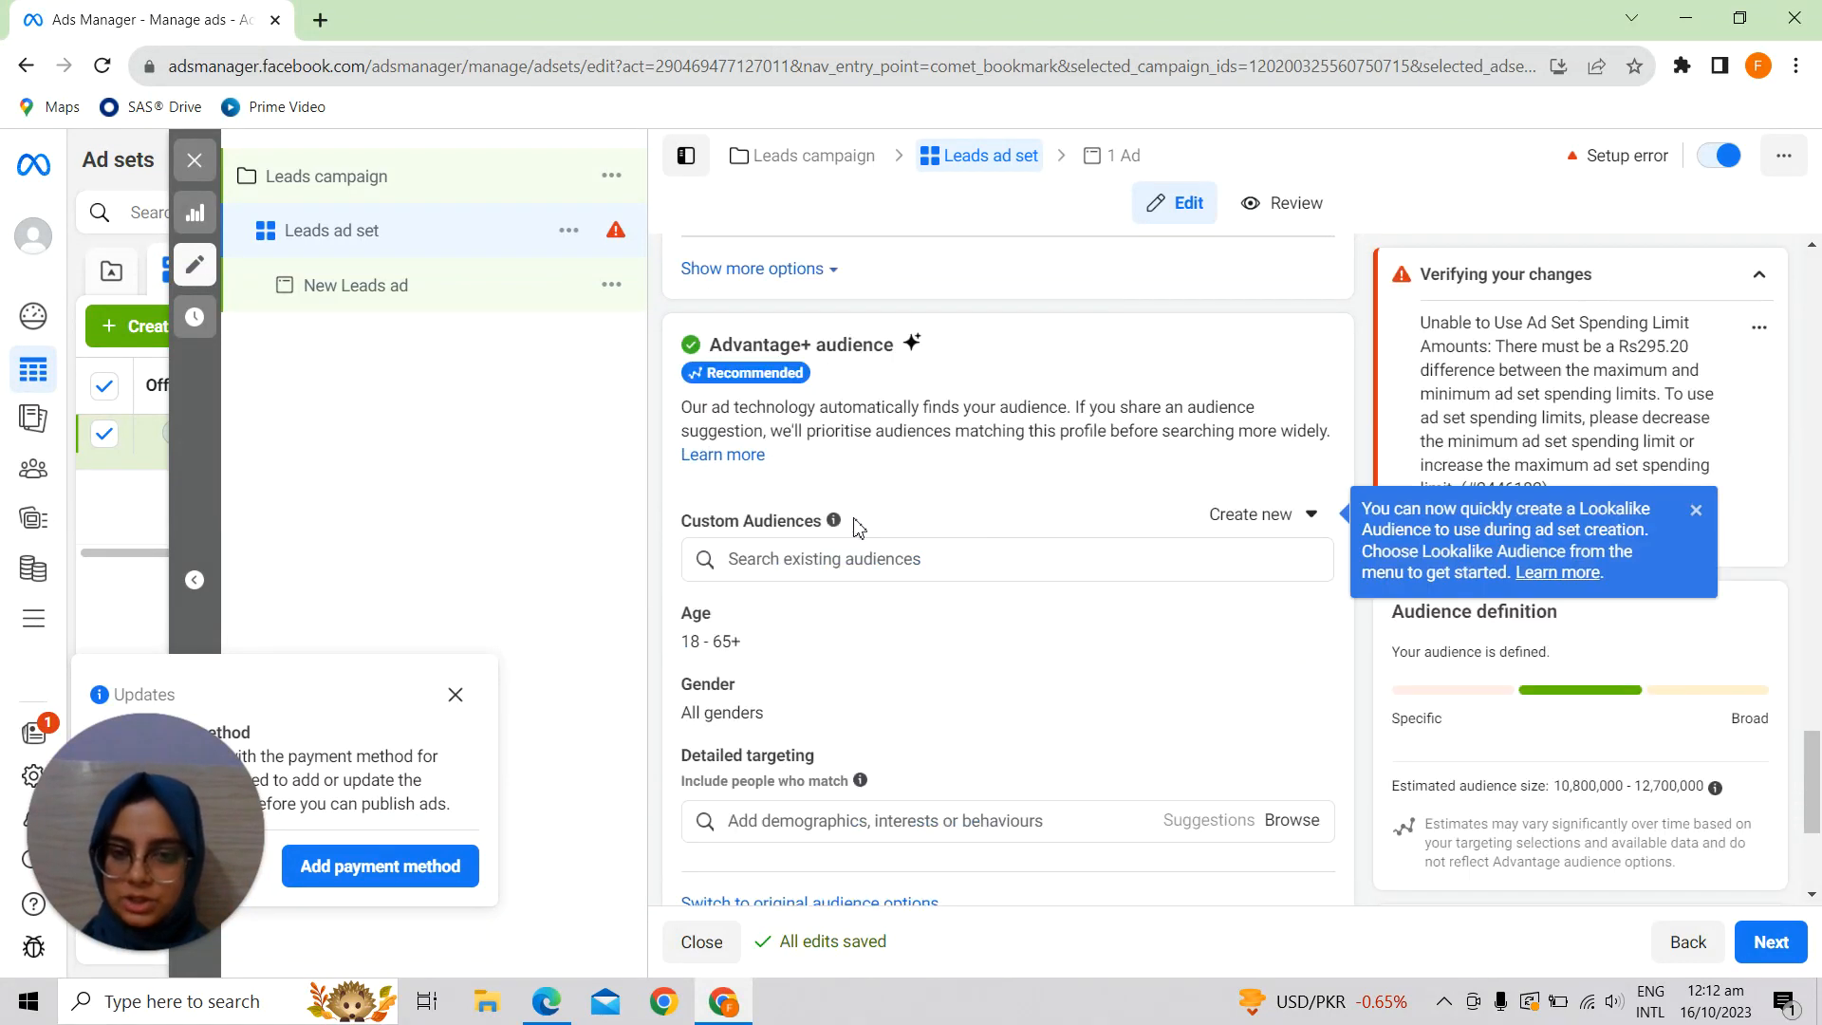
scroll(909, 675, "down", 1)
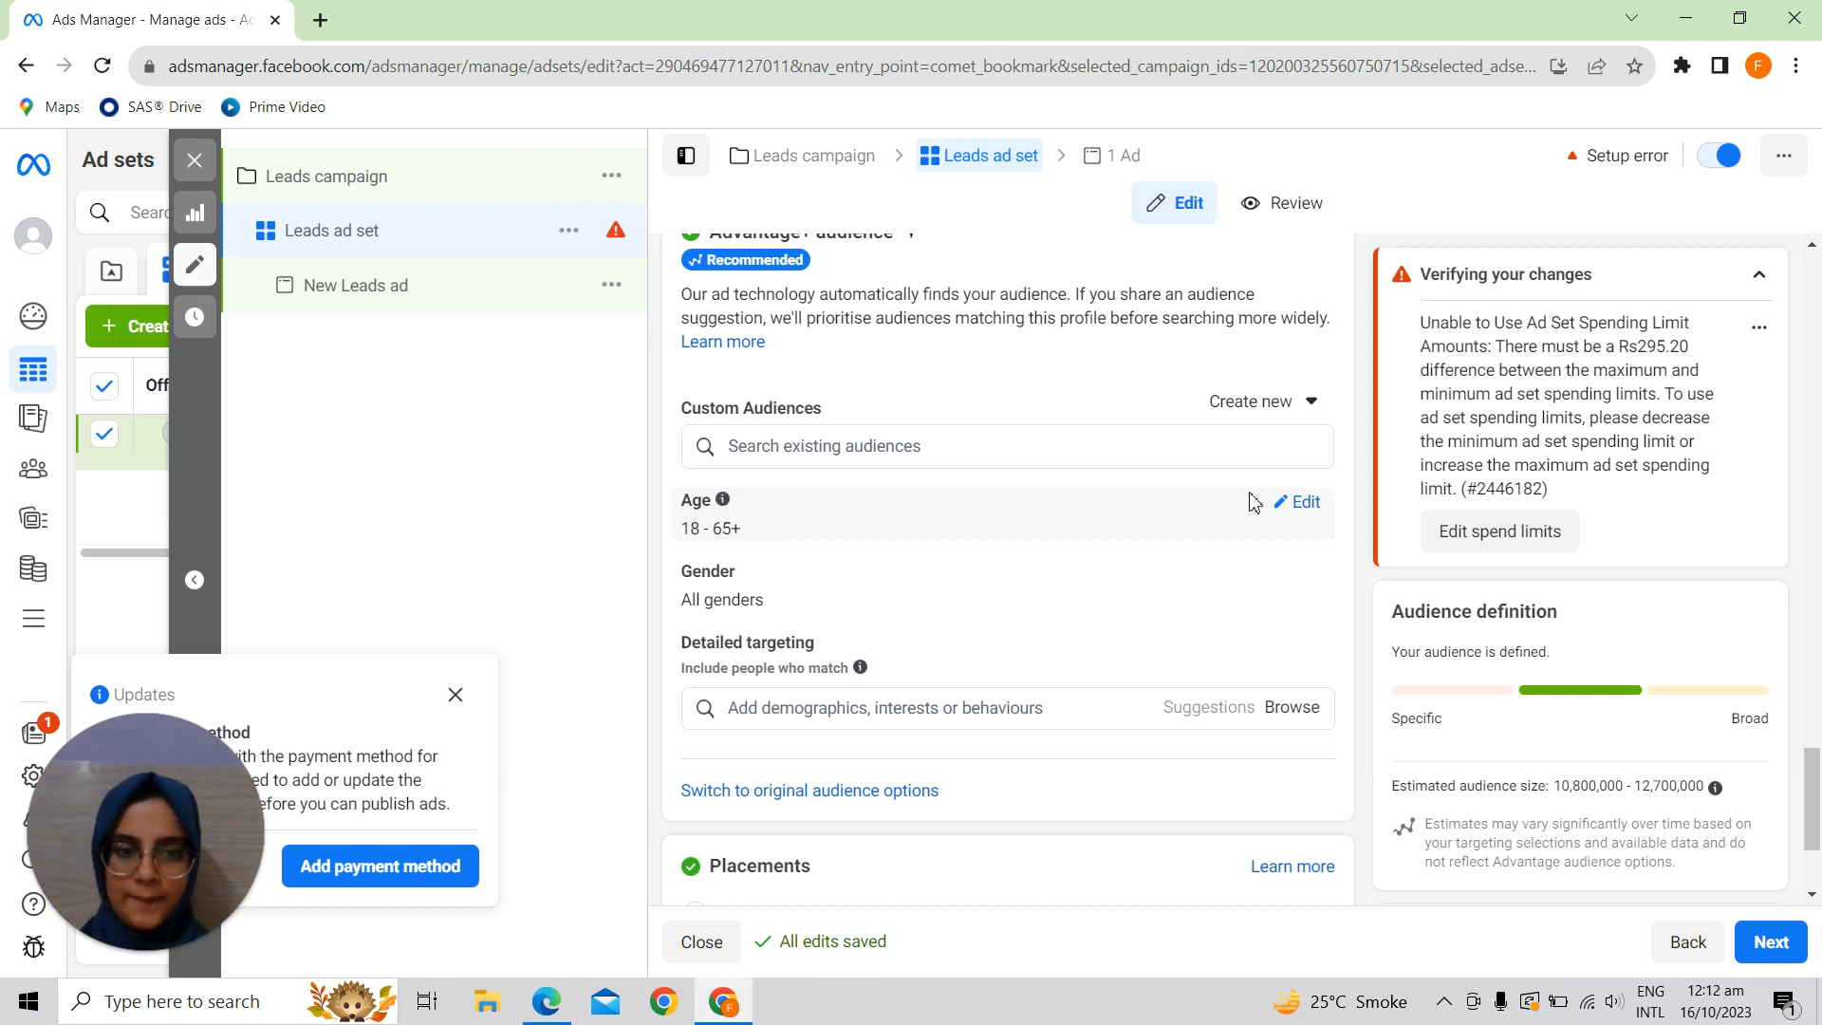
left_click(1299, 503)
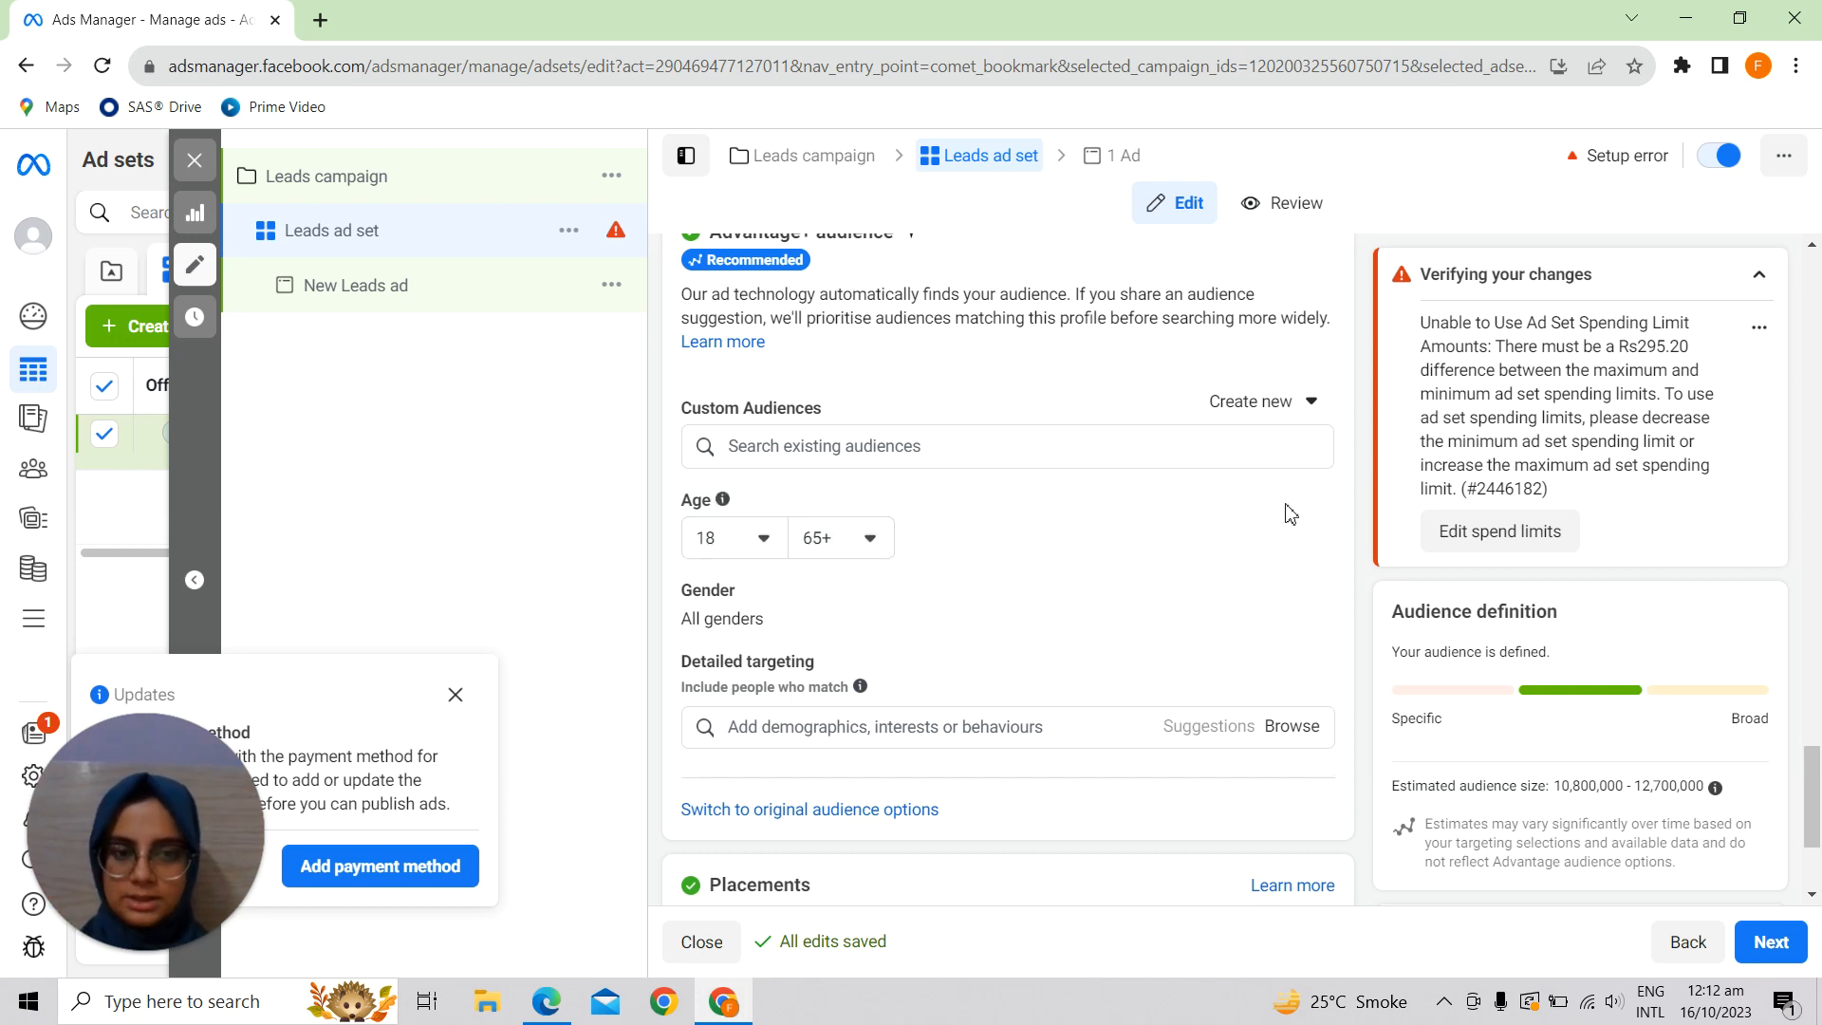
left_click(761, 541)
left_click(732, 691)
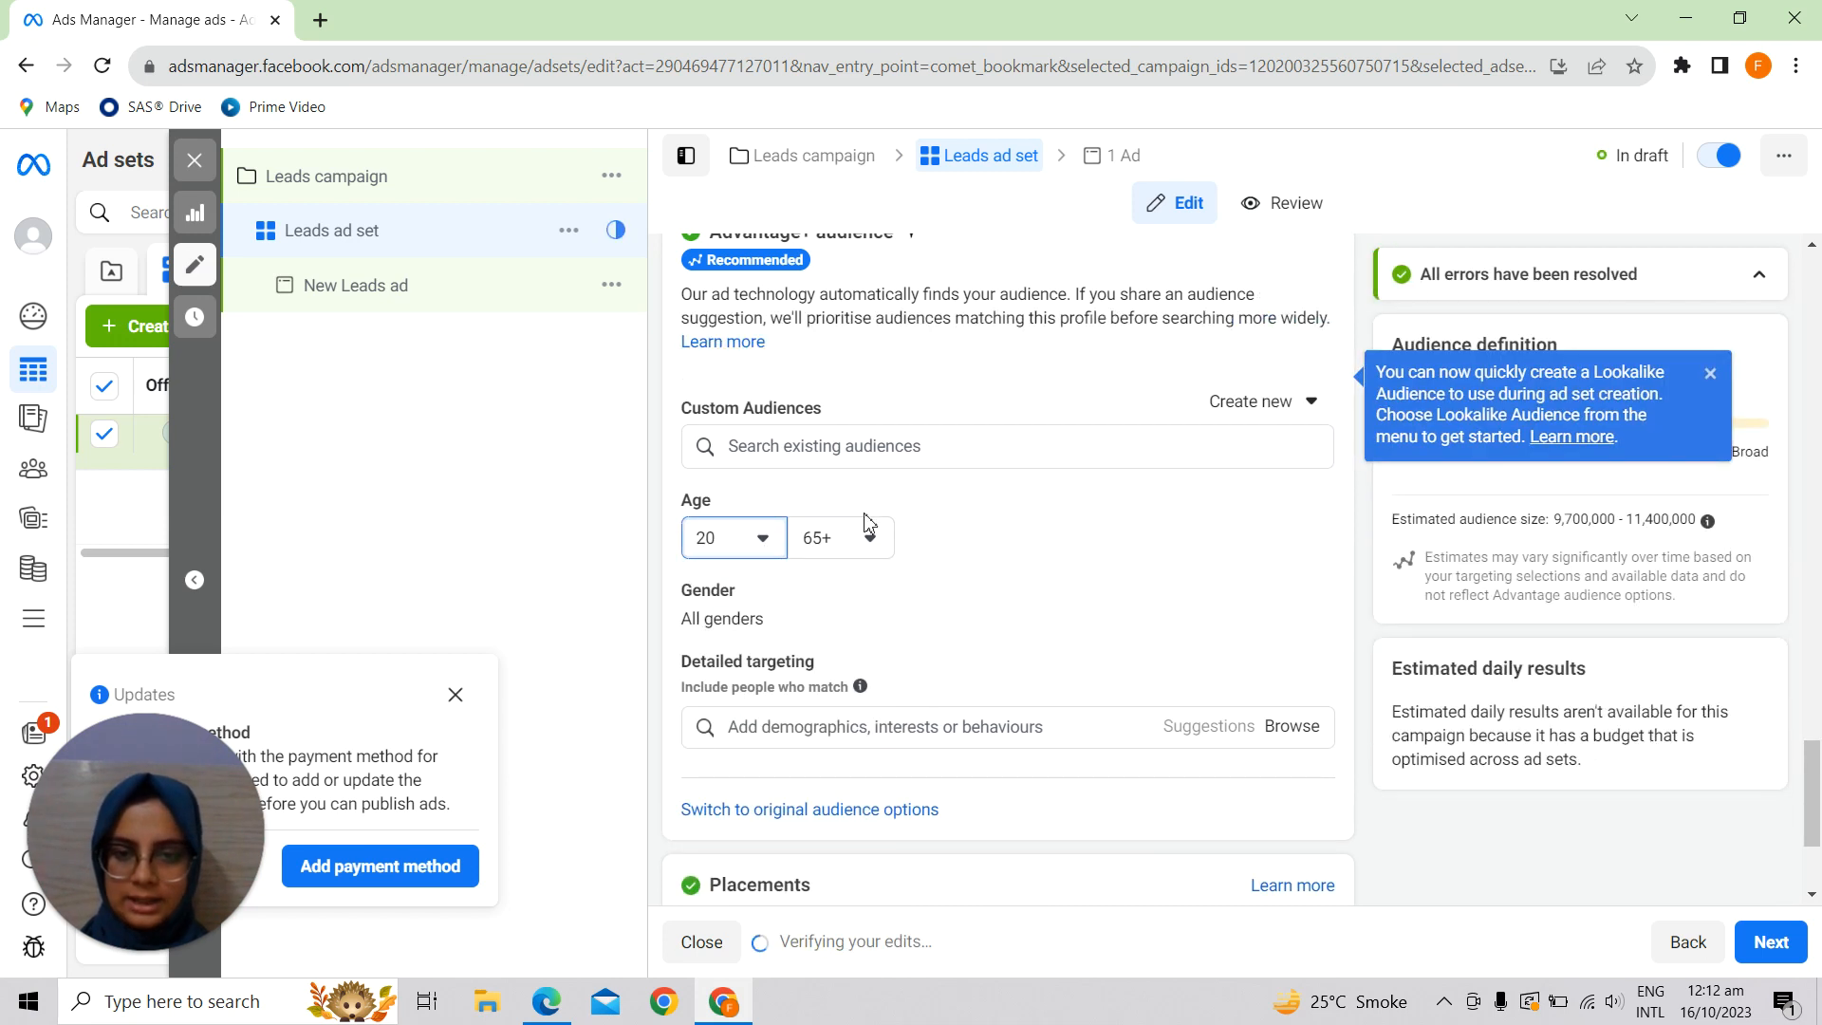
left_click(867, 537)
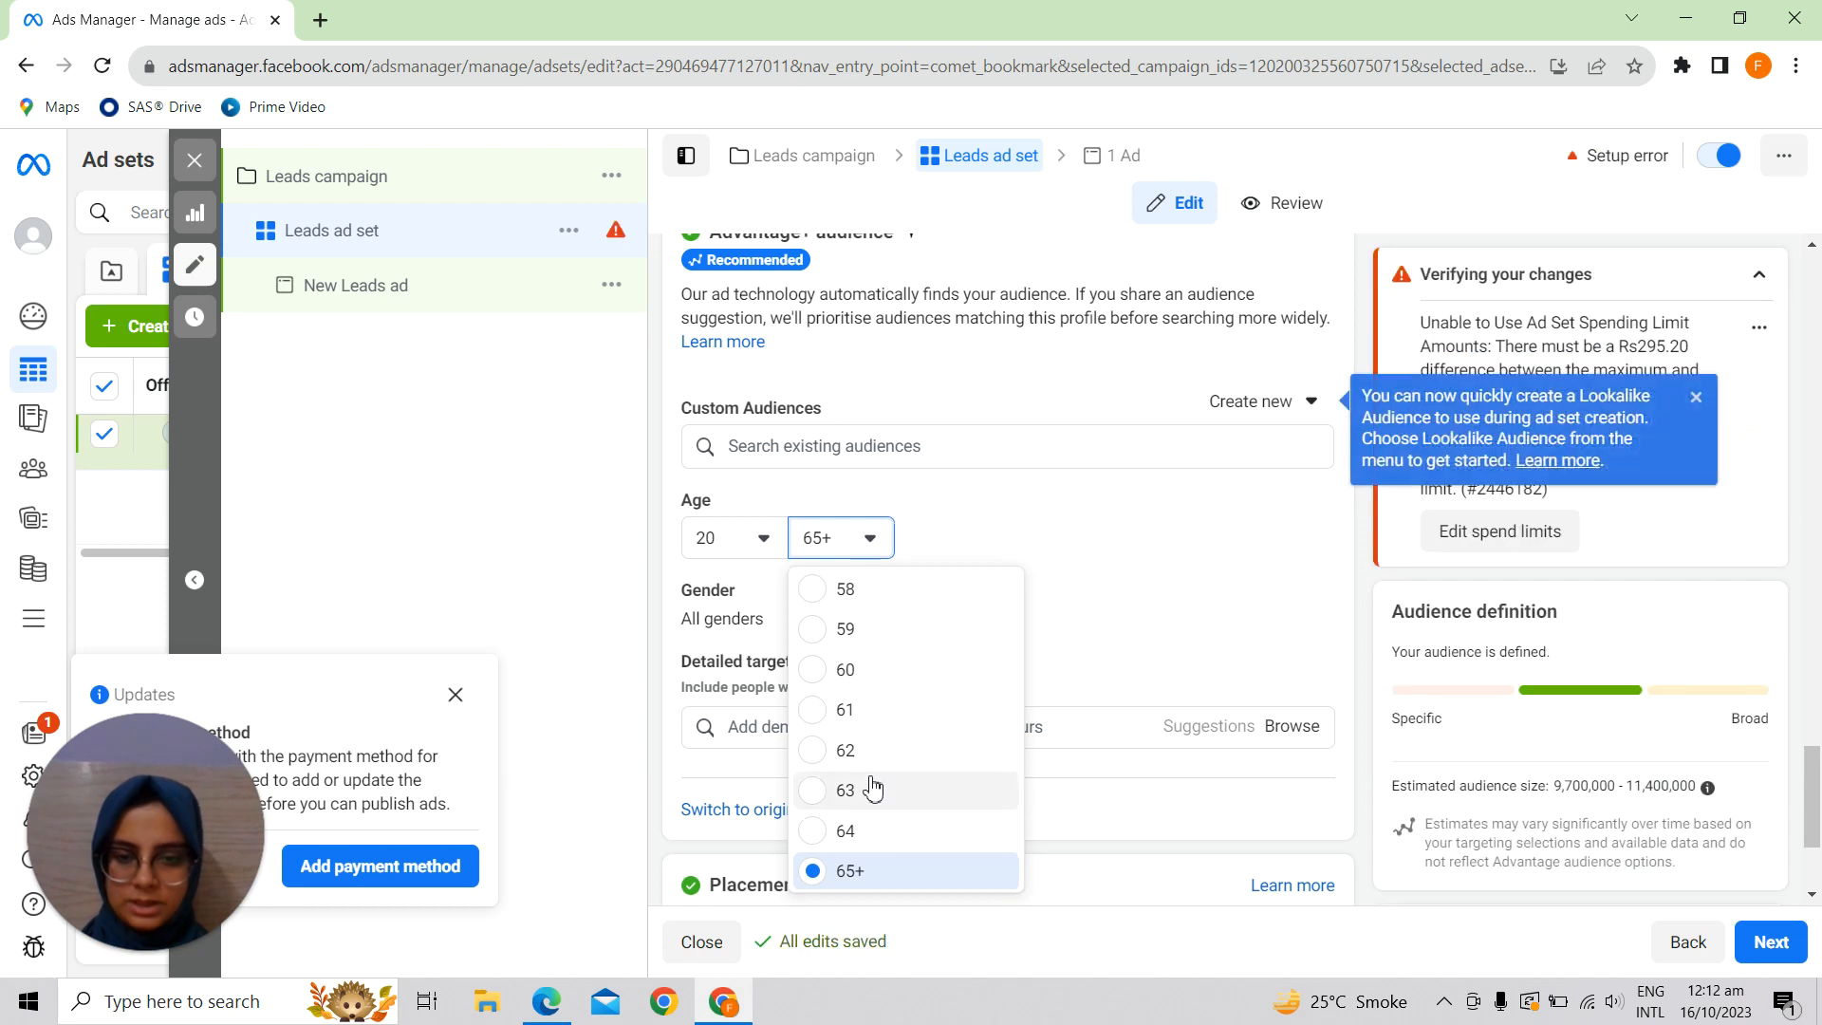
scroll(854, 631, "up", 3)
scroll(854, 638, "up", 4)
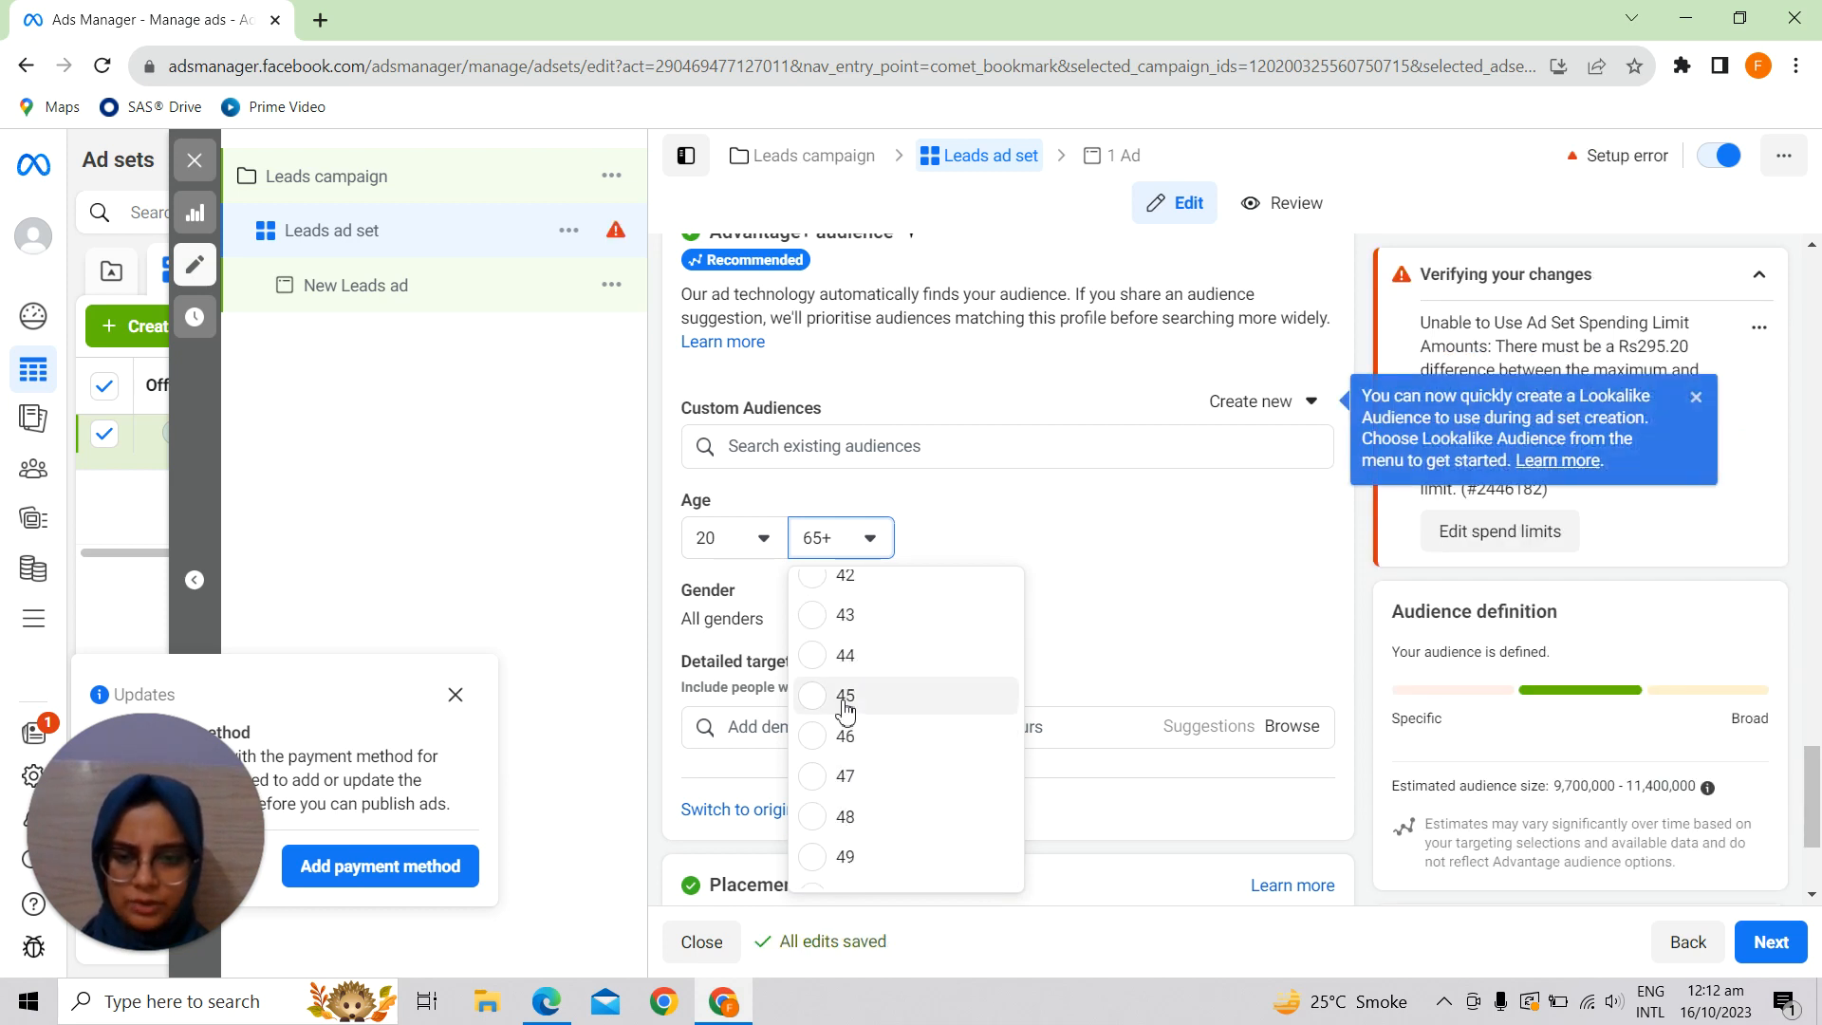
left_click(844, 702)
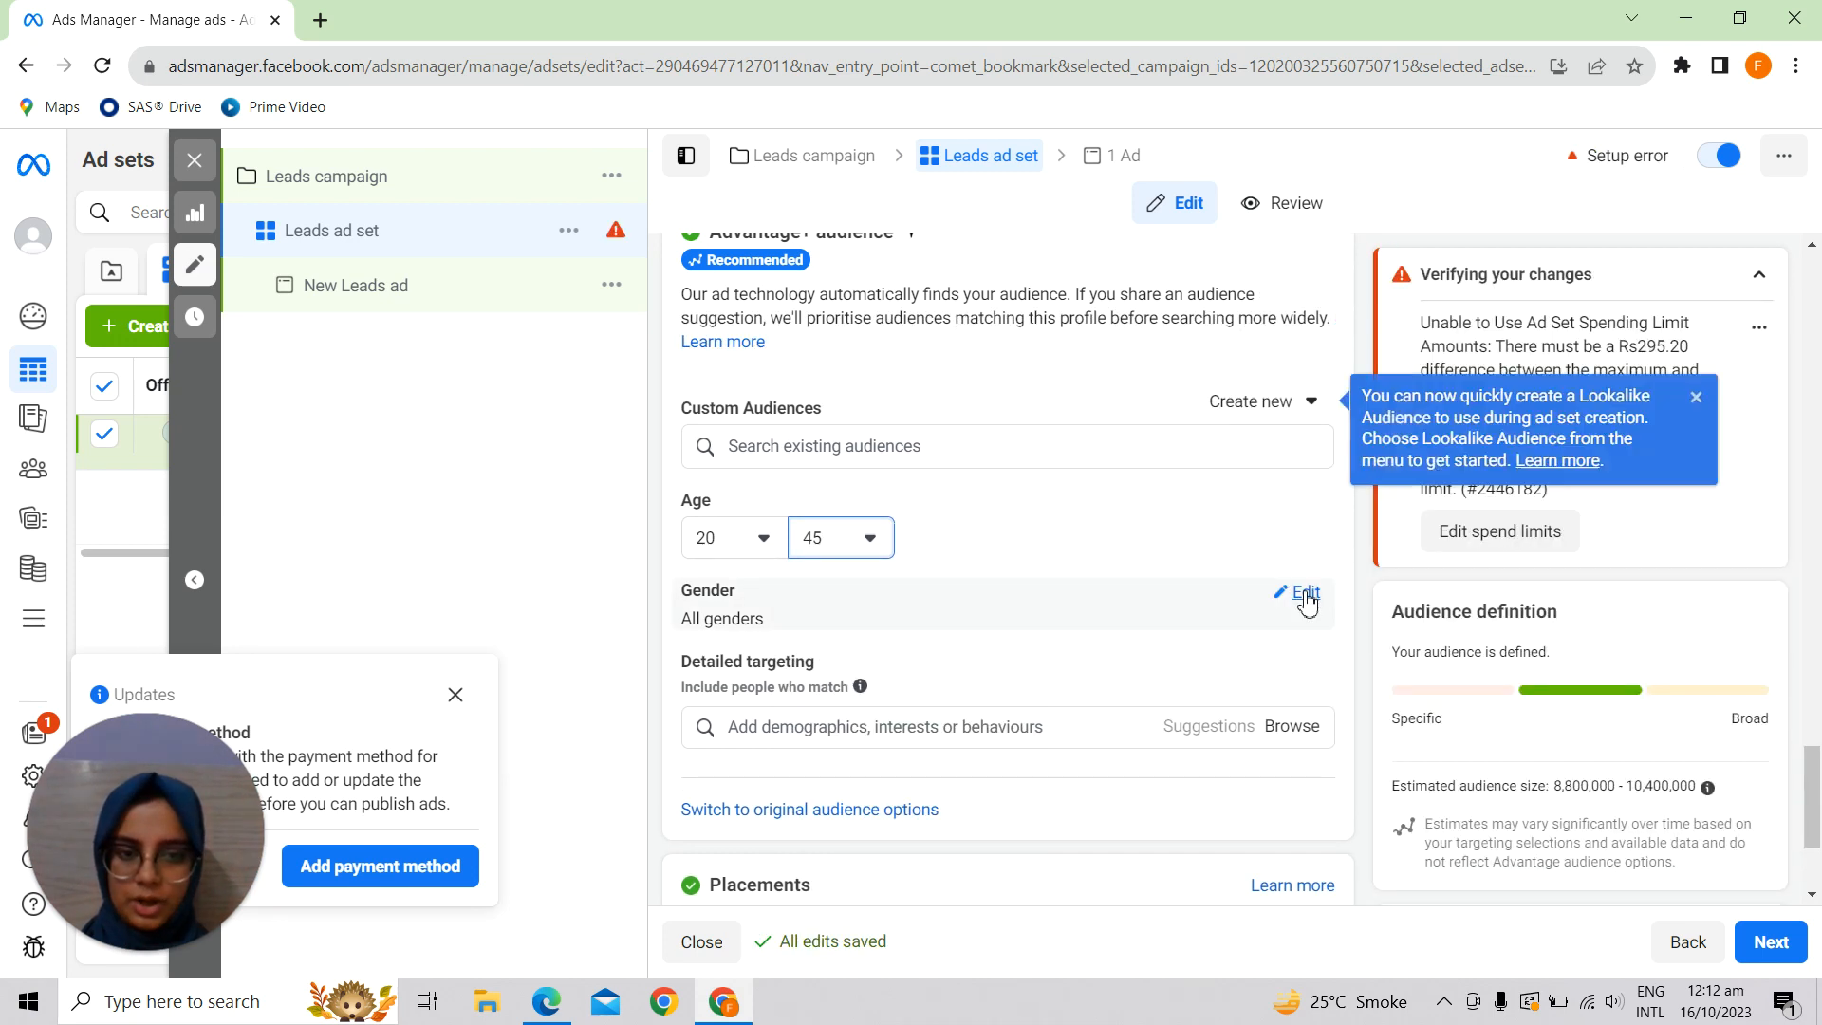
left_click(1305, 594)
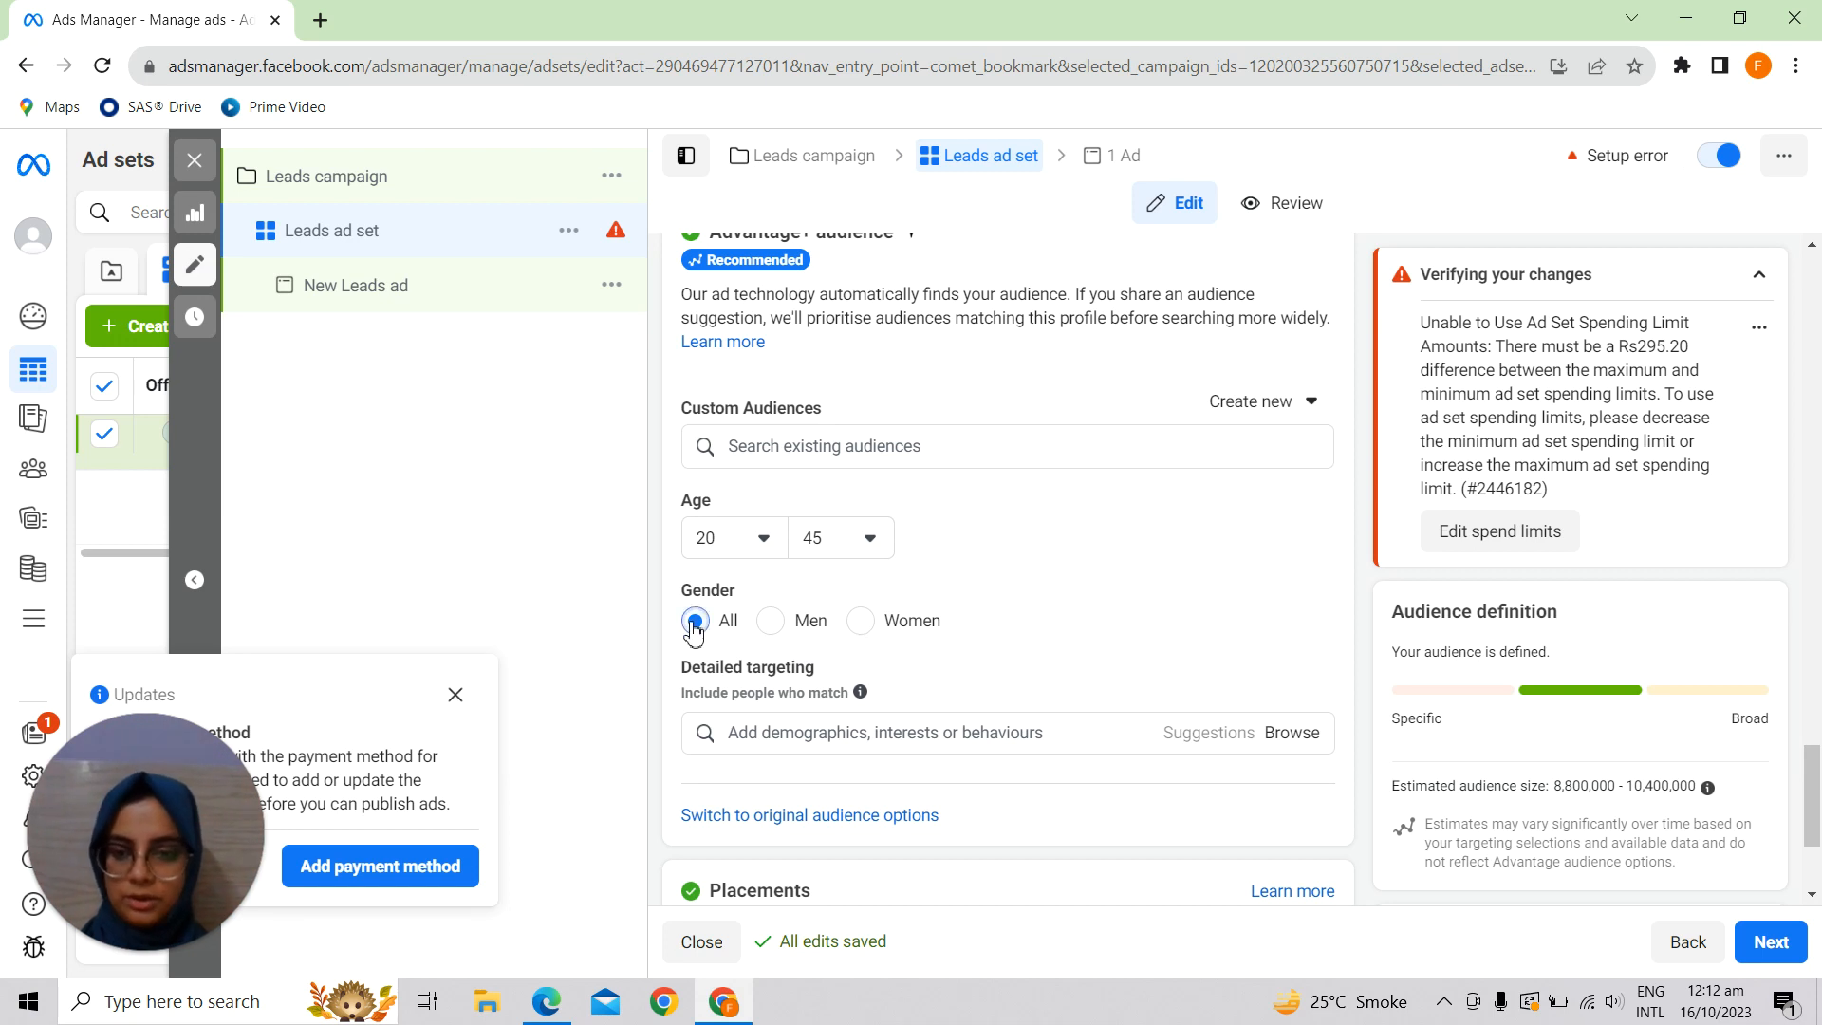
- Search detailed targeting for "design" and add the Graphic design (visual art) interest
scroll(931, 730, "down", 1)
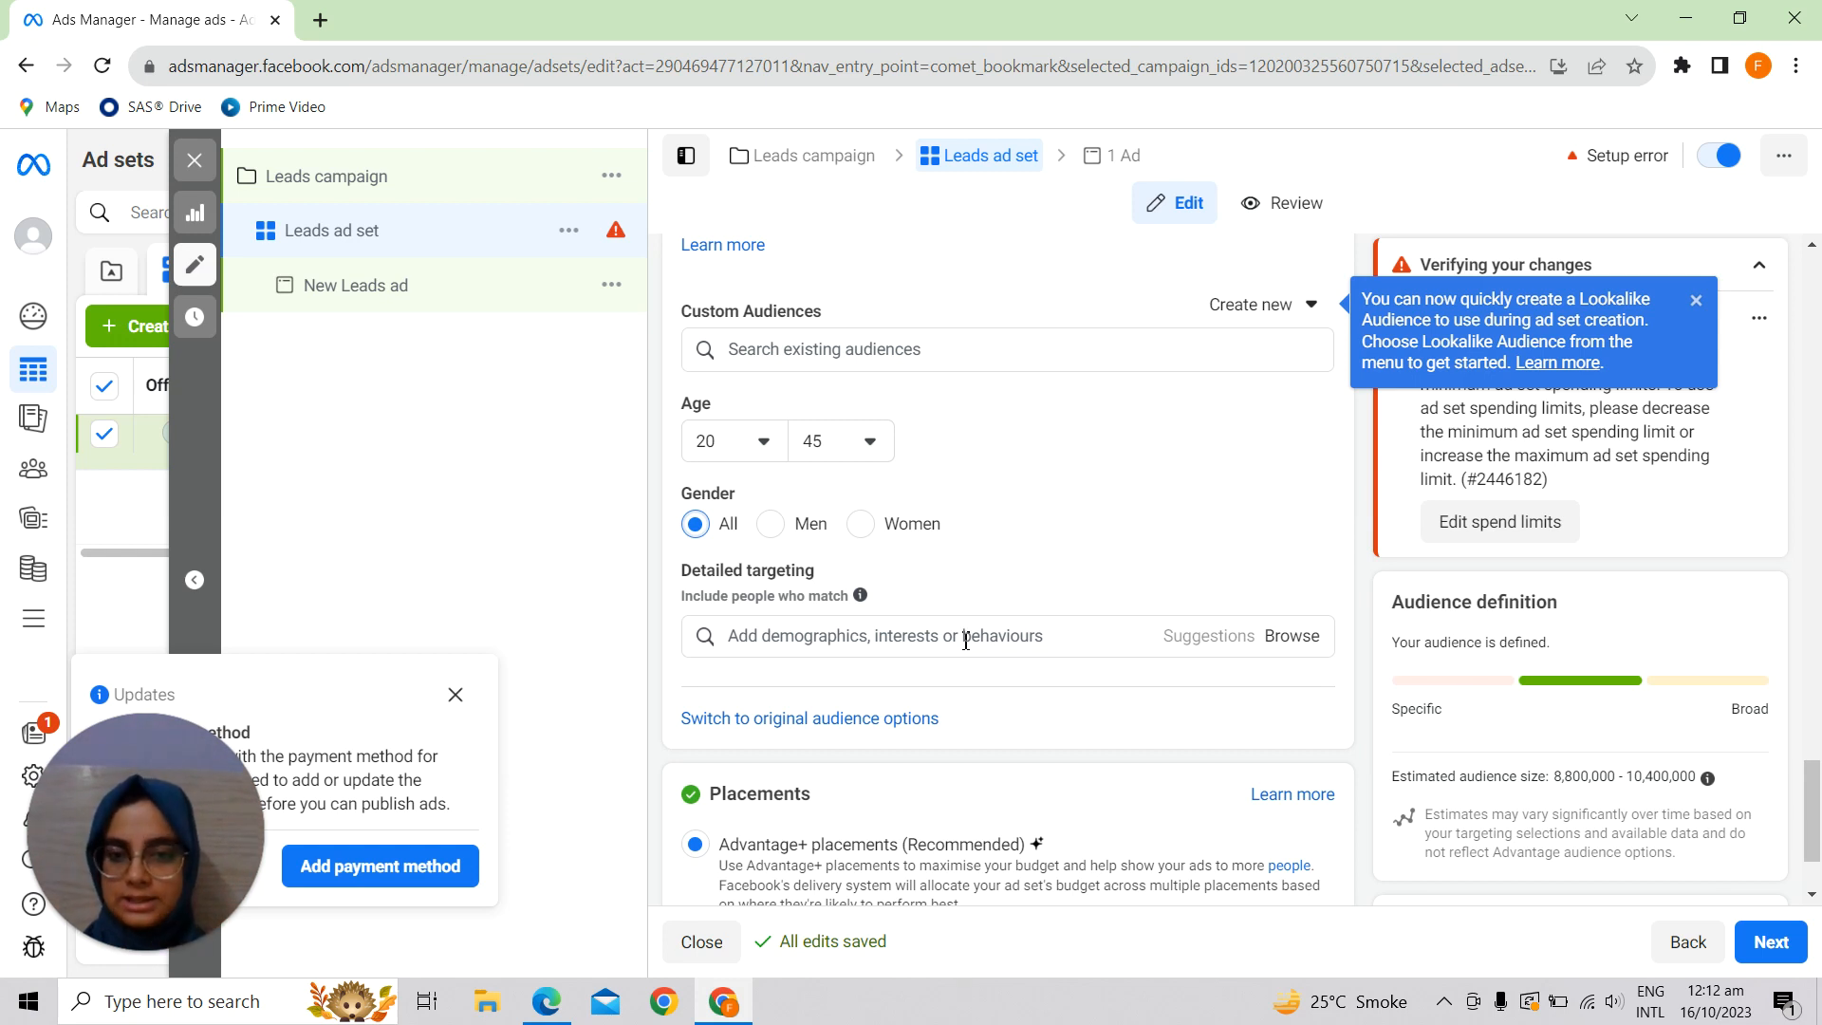
left_click(893, 630)
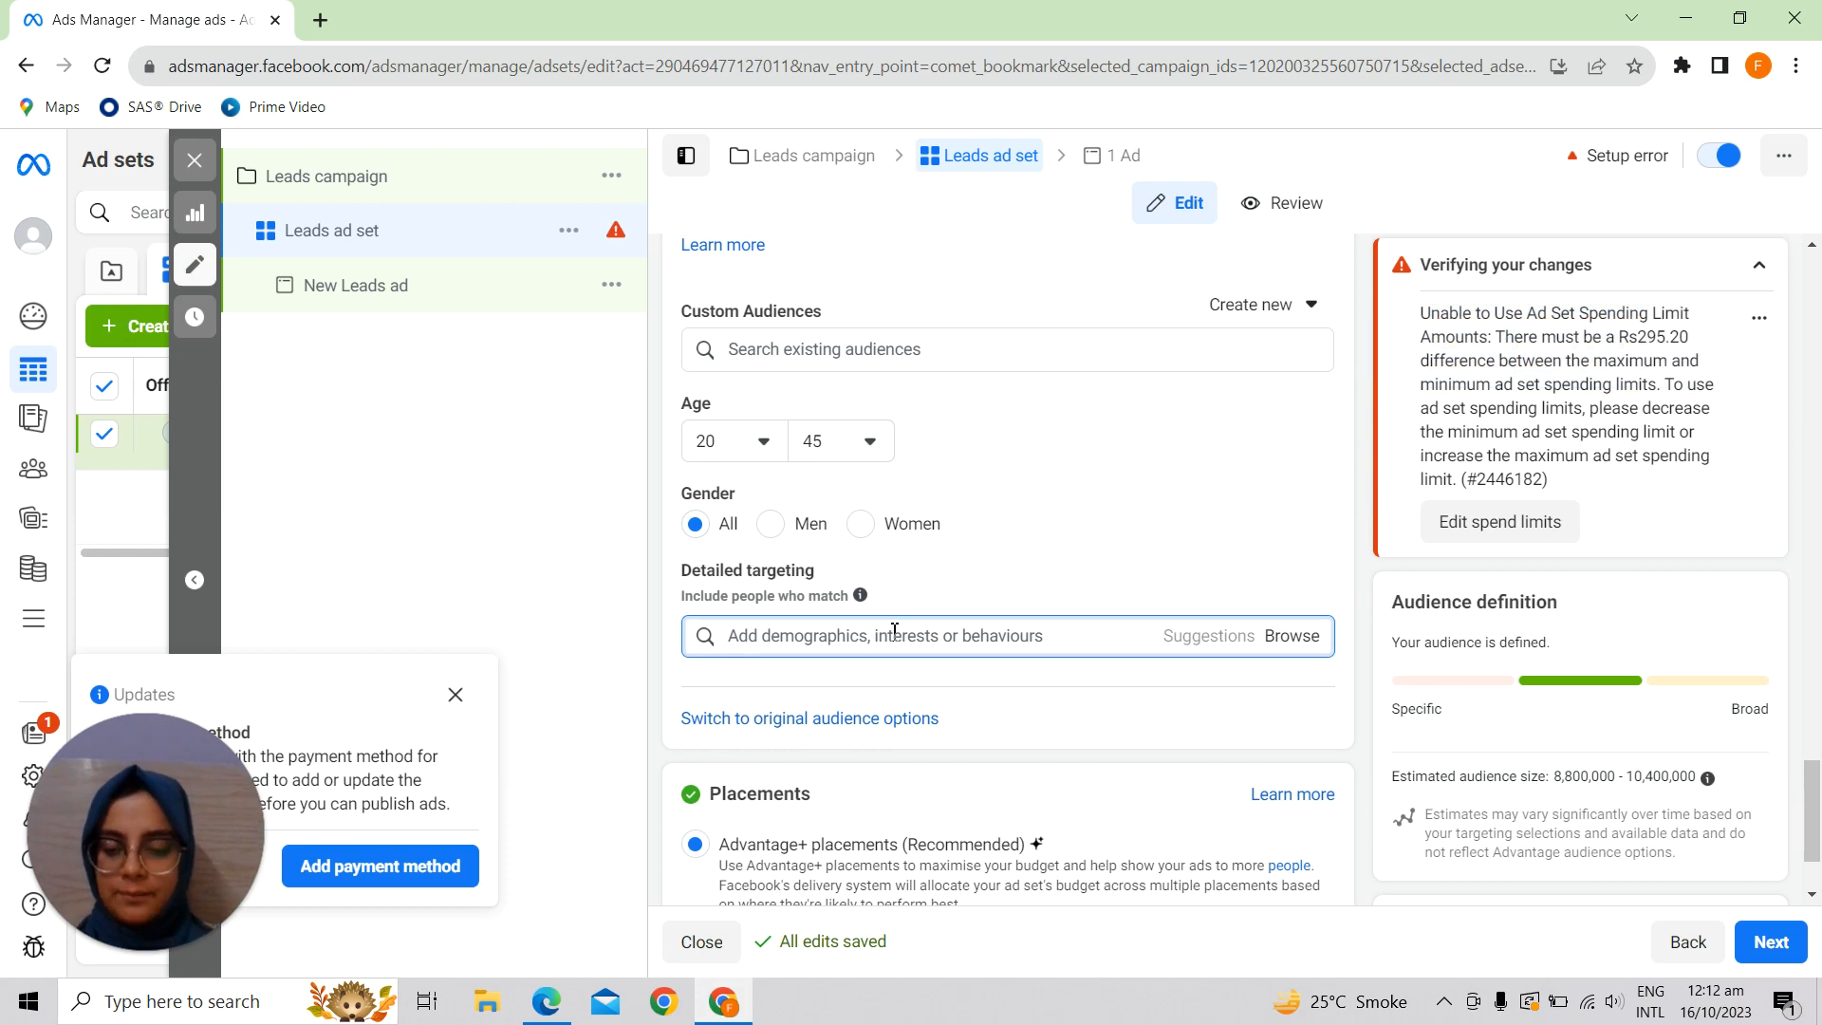
type("design")
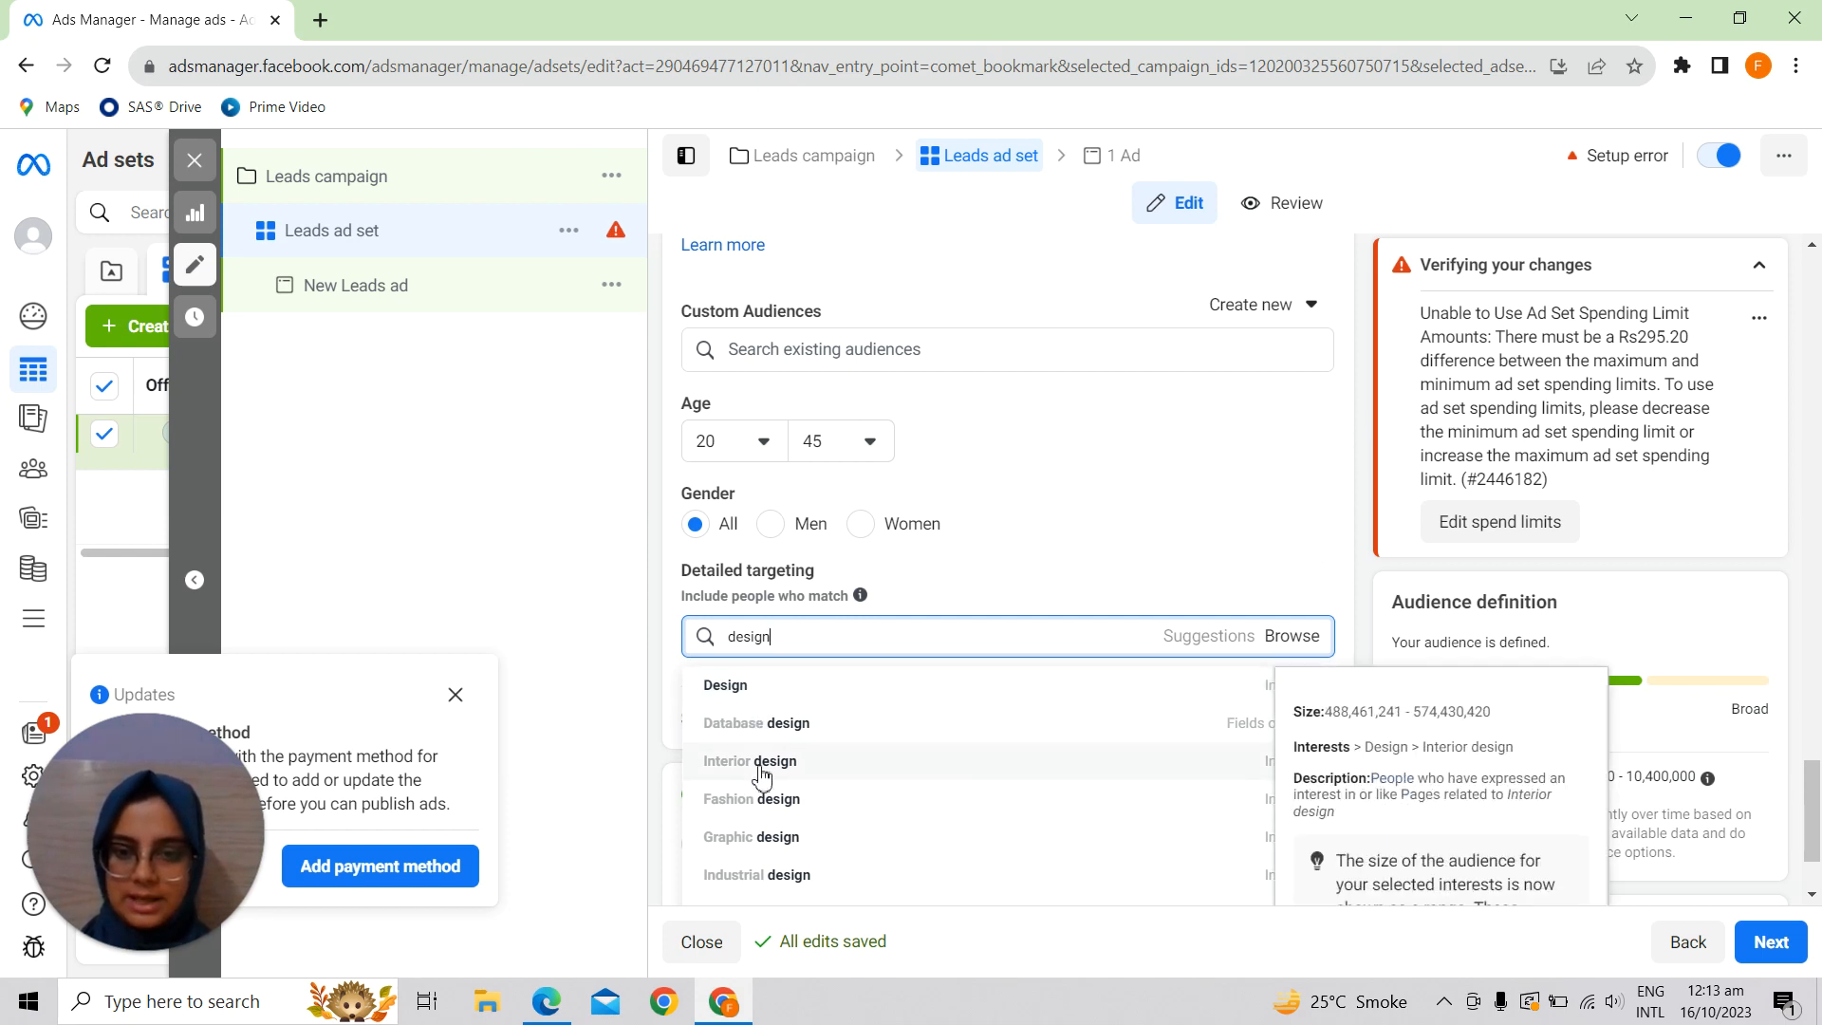
left_click(776, 839)
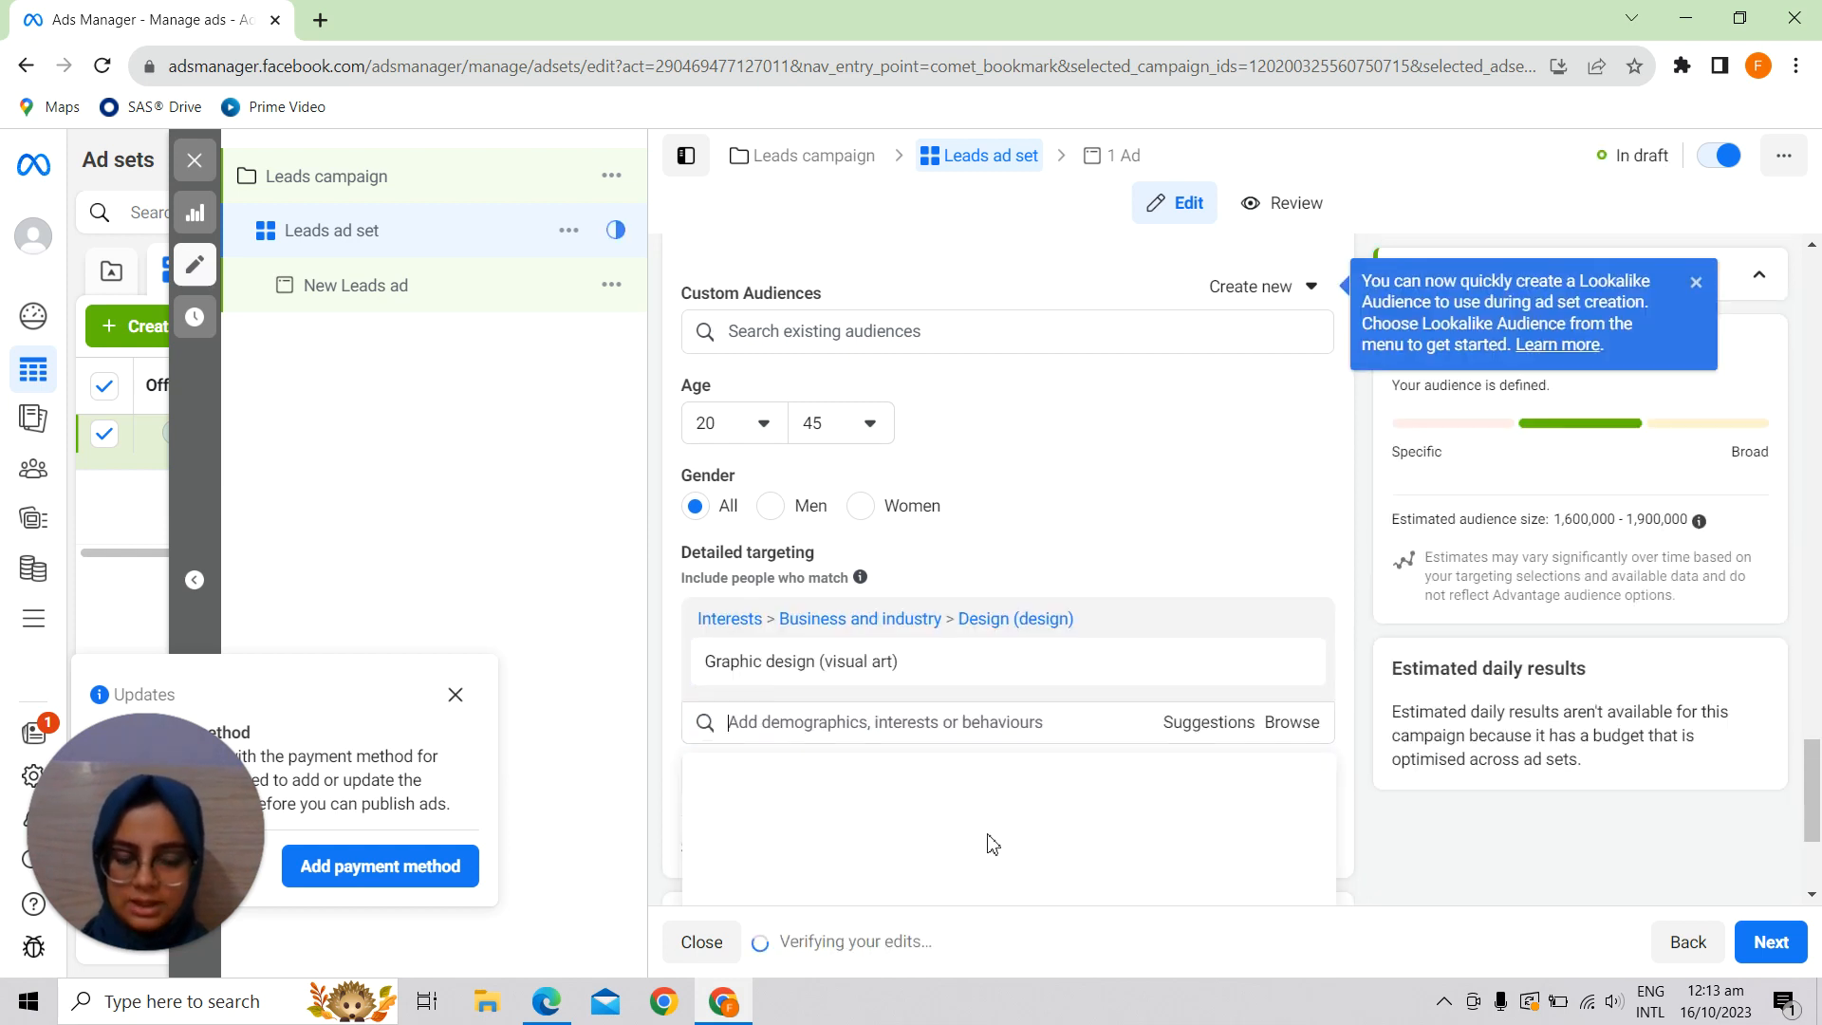
scroll(992, 845, "down", 3)
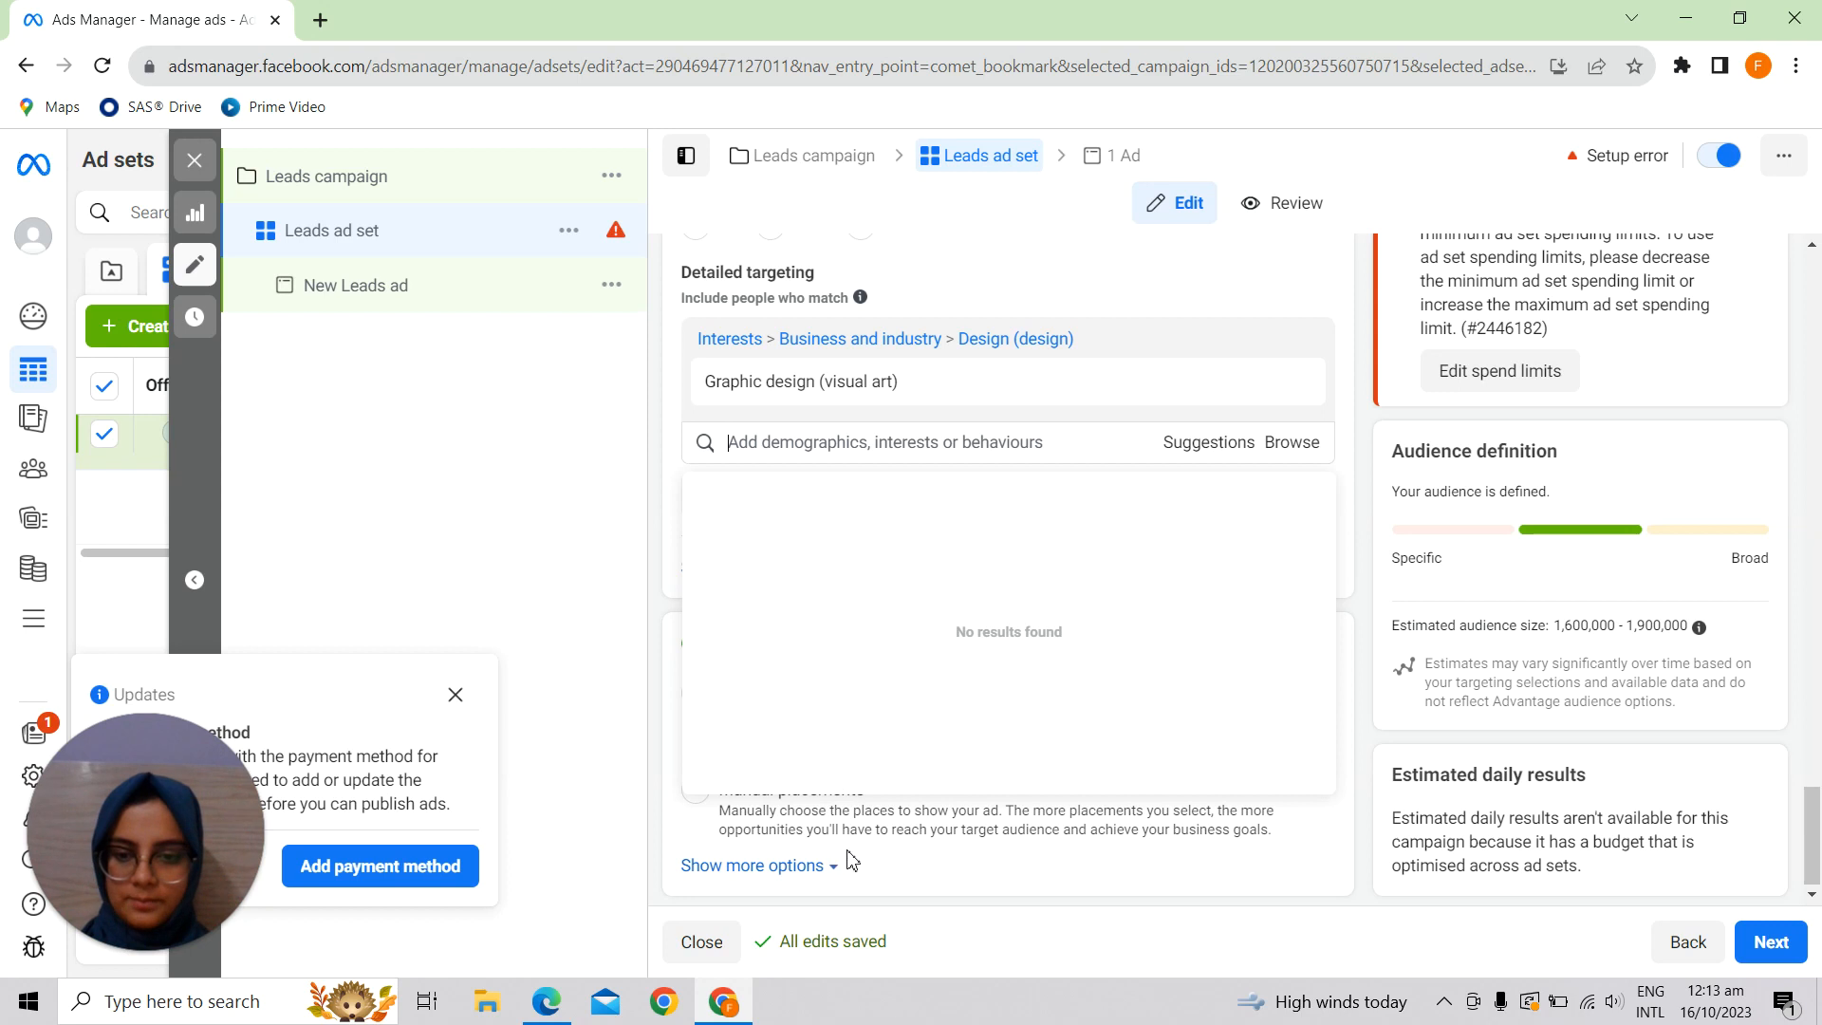
left_click(938, 852)
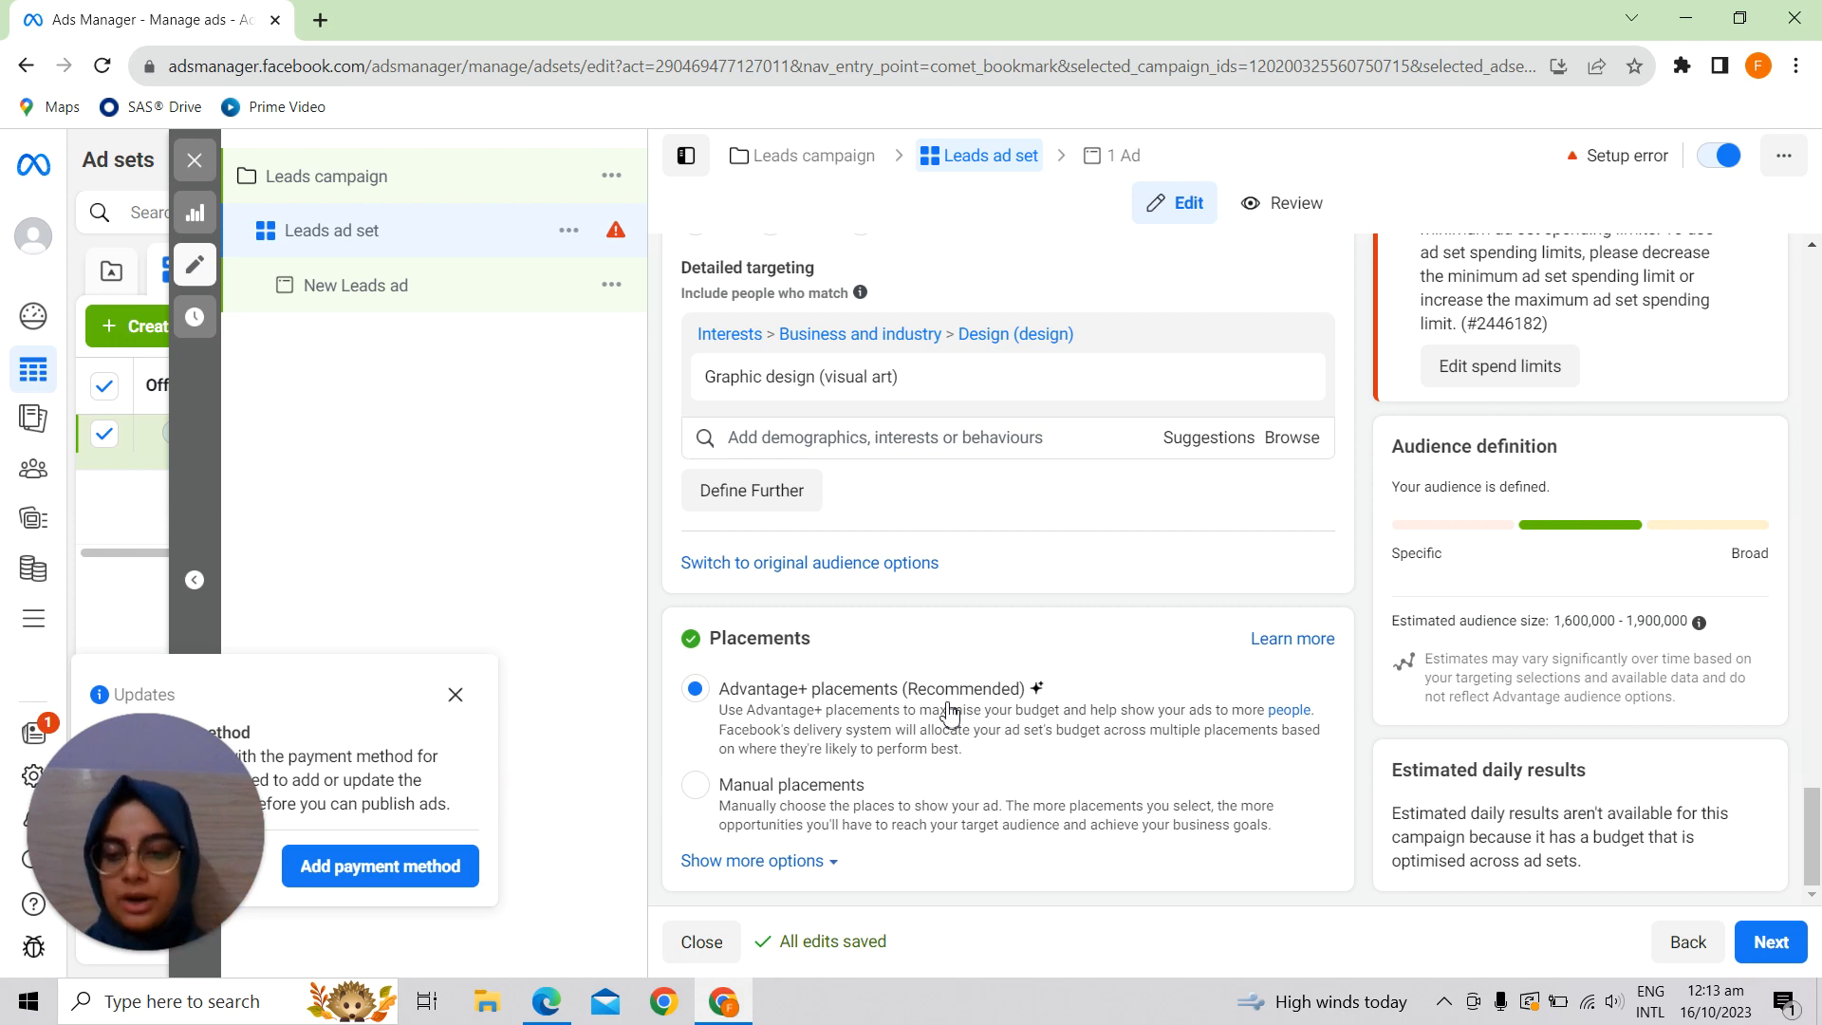
- Switch the ad set to Manual placements to review its devices and platforms, and return to Advantage+ placements
left_click(698, 789)
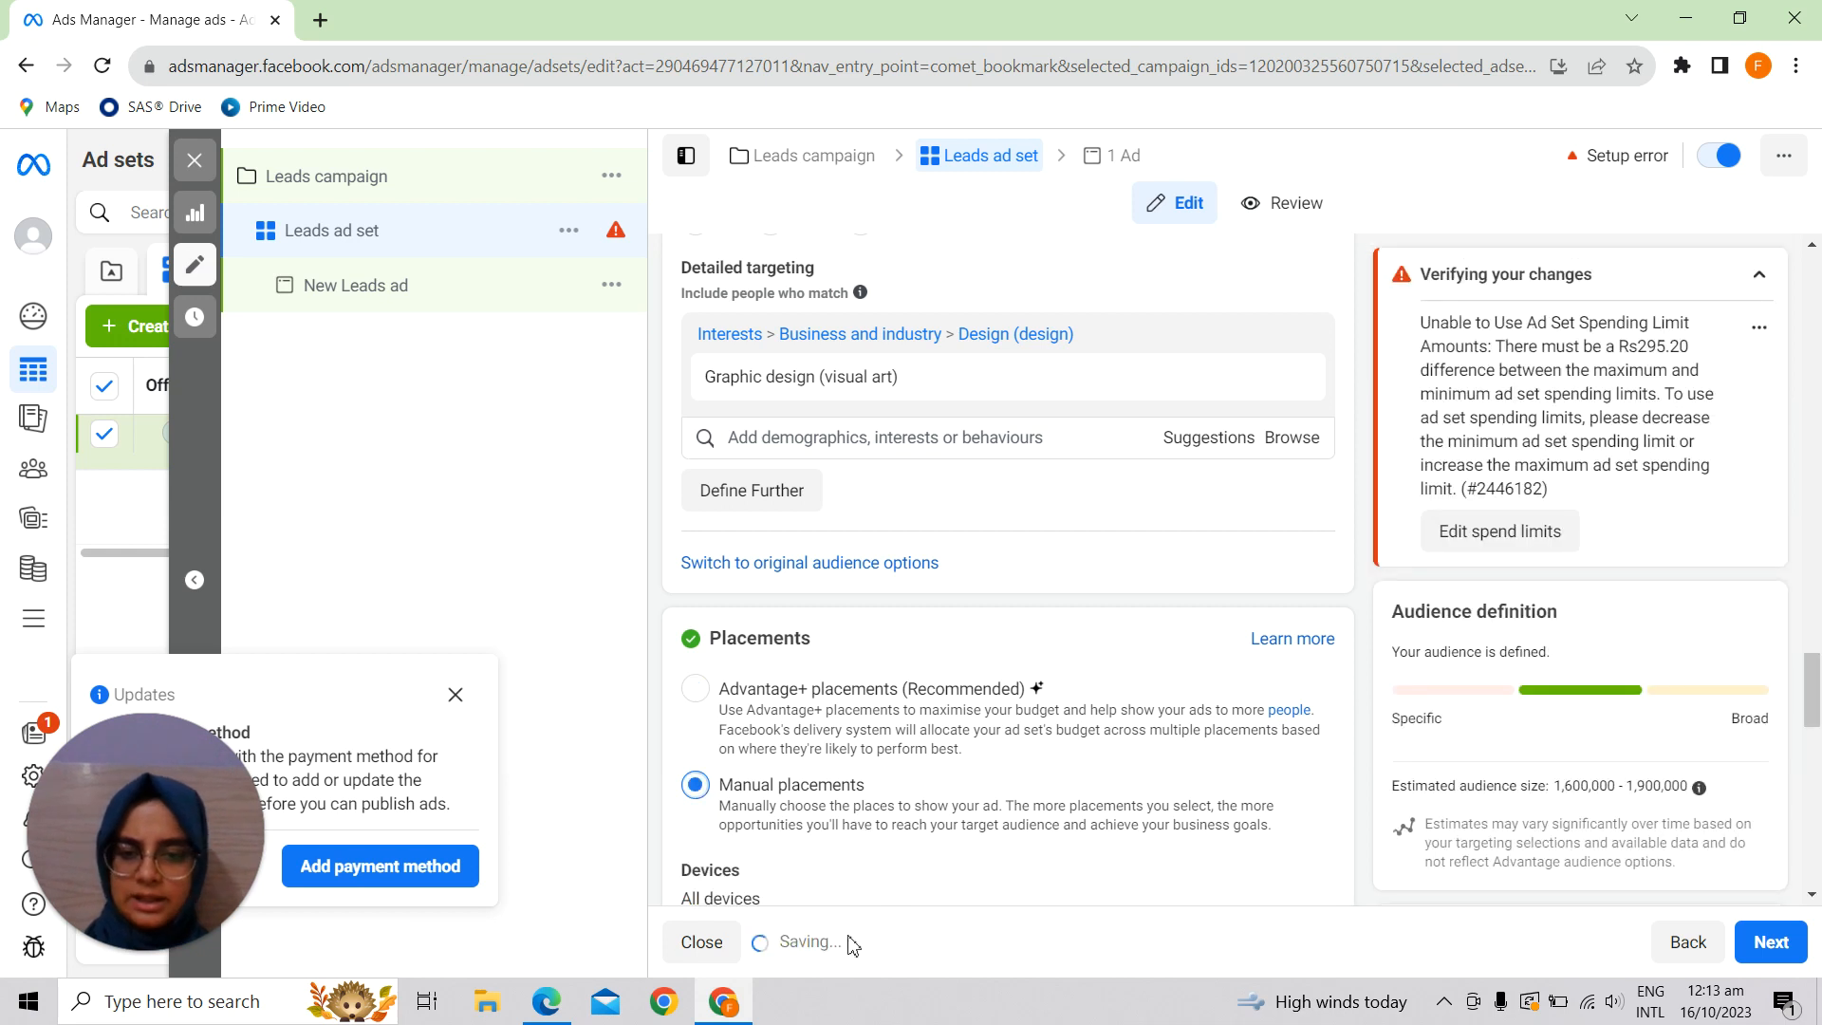
scroll(835, 861, "down", 4)
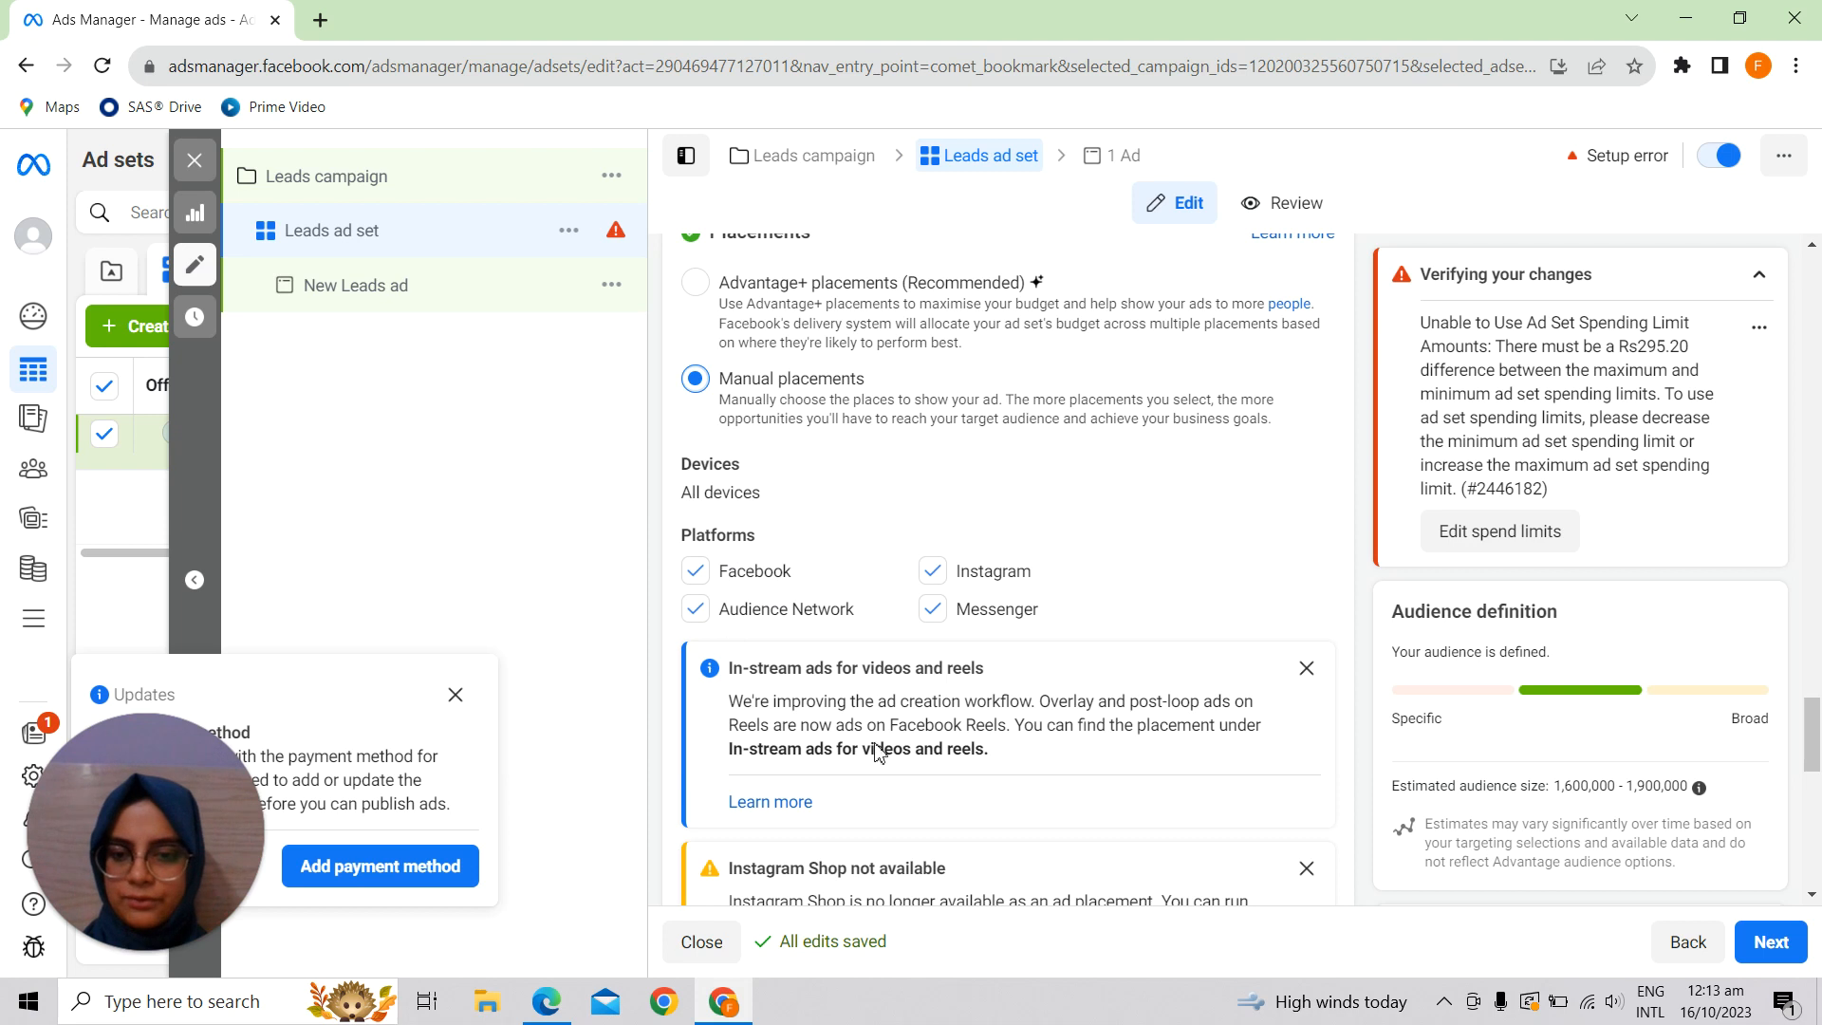
scroll(879, 776, "up", 3)
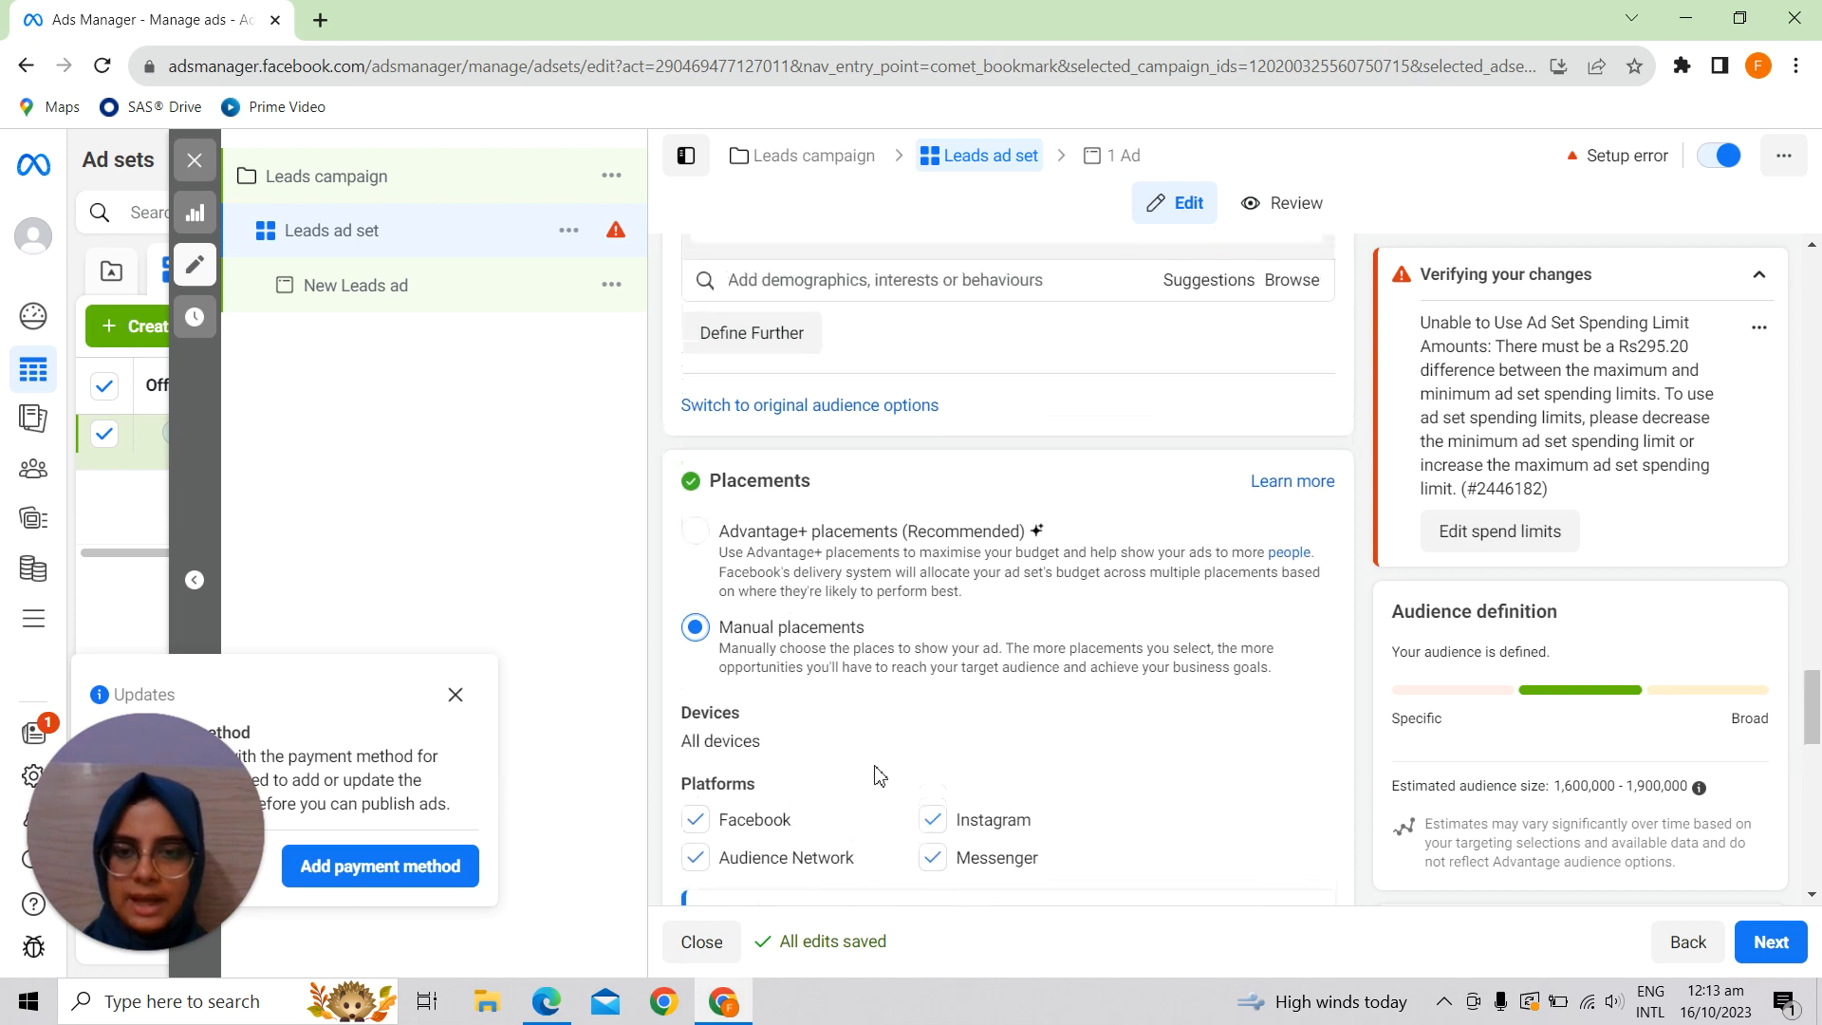
left_click(696, 539)
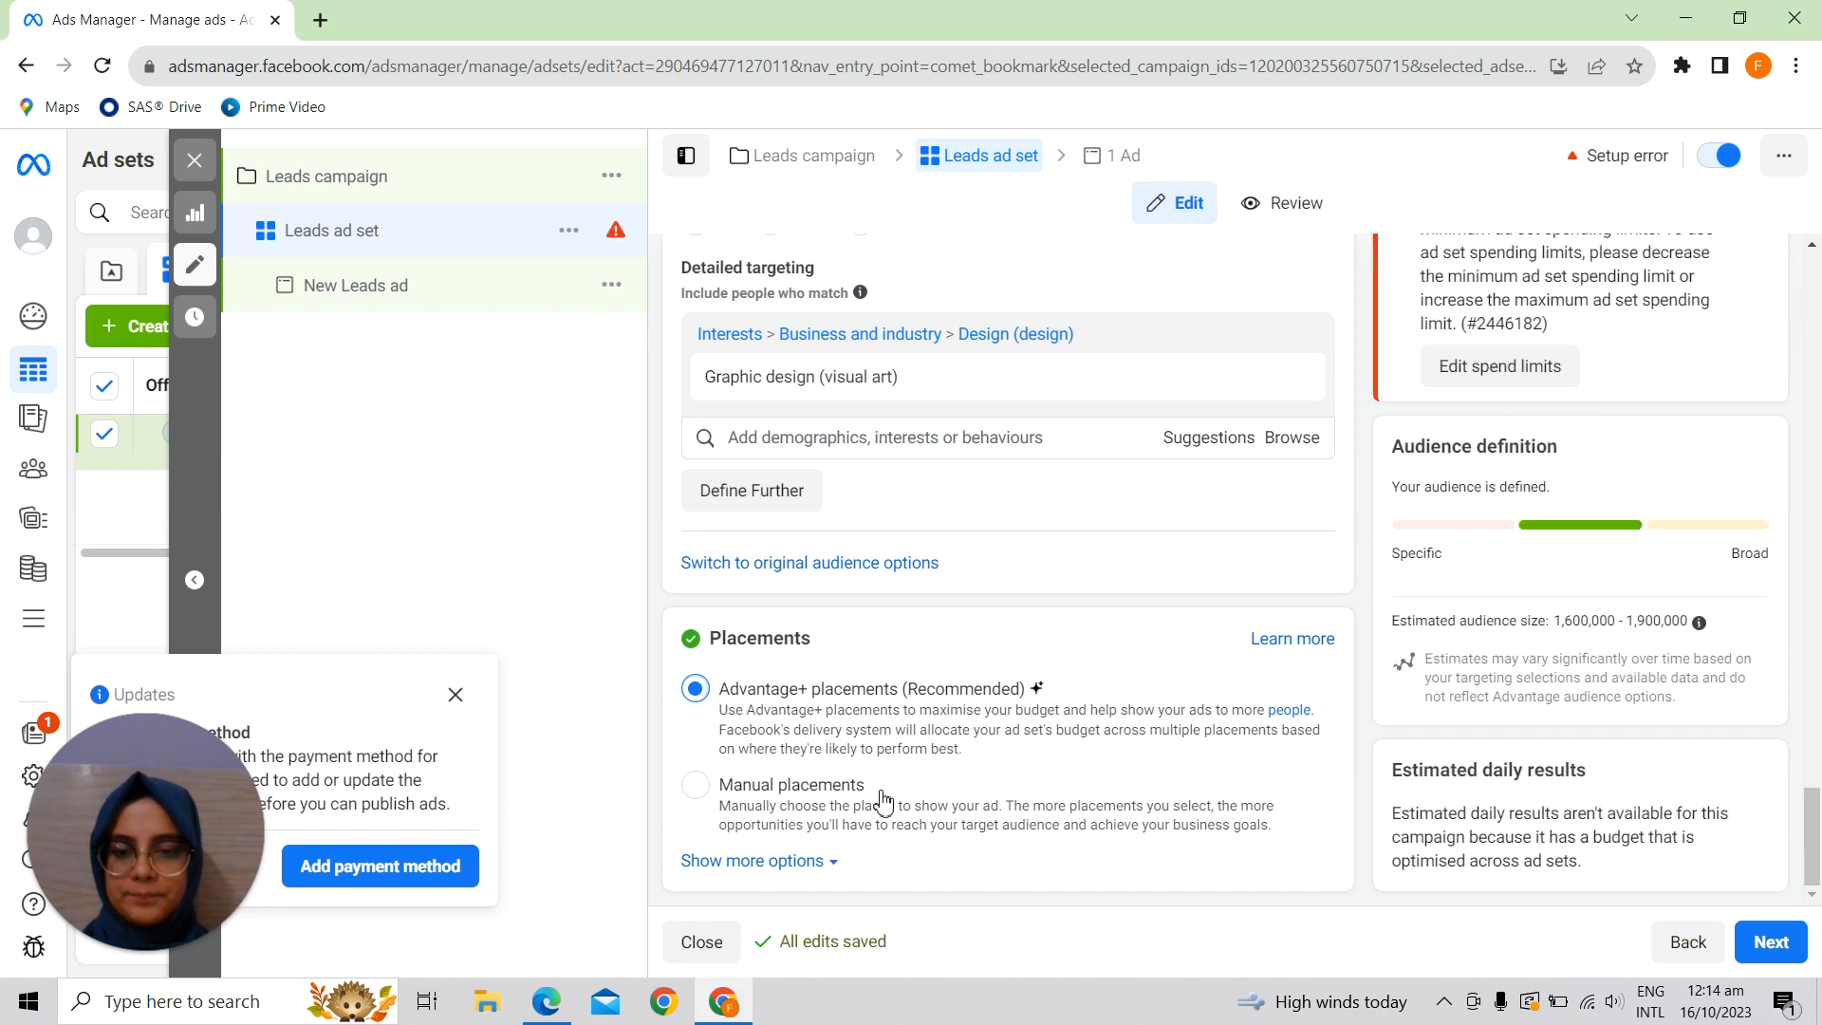
- Add English (All) and Urdu as the languages in the ad set's additional audience controls
scroll(1139, 639, "up", 7)
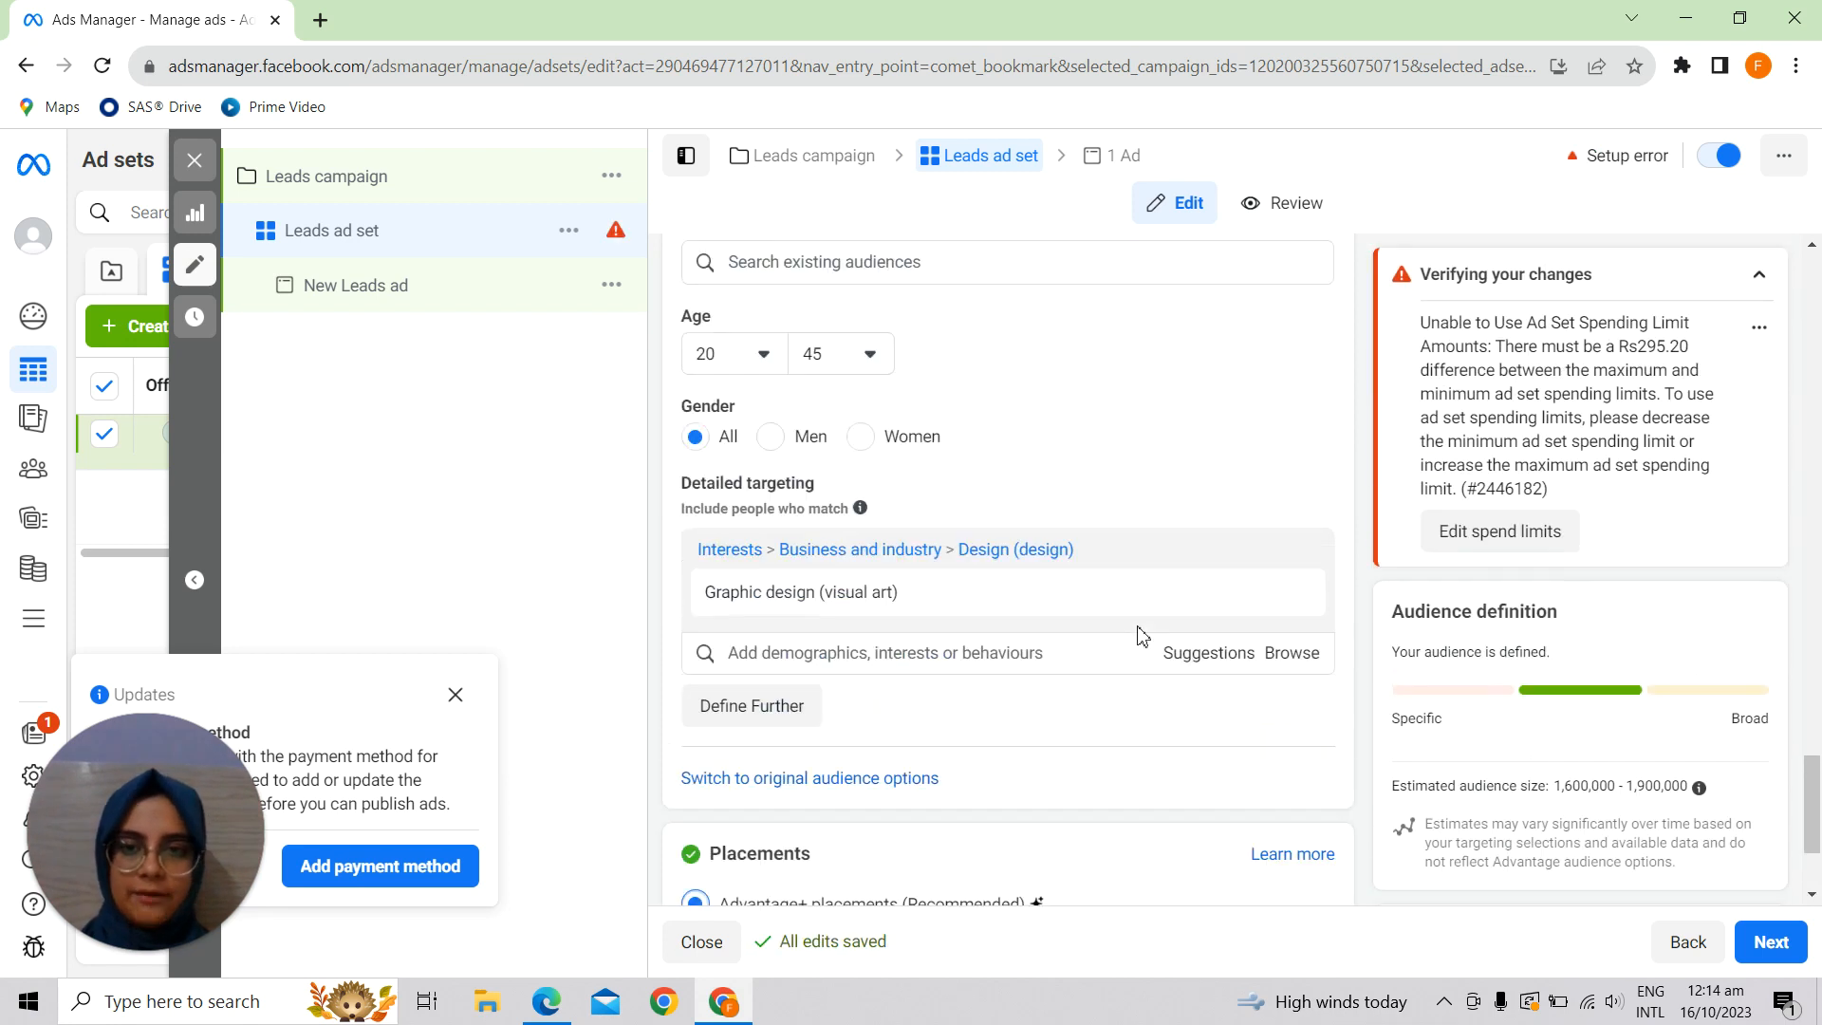
scroll(1142, 636, "up", 4)
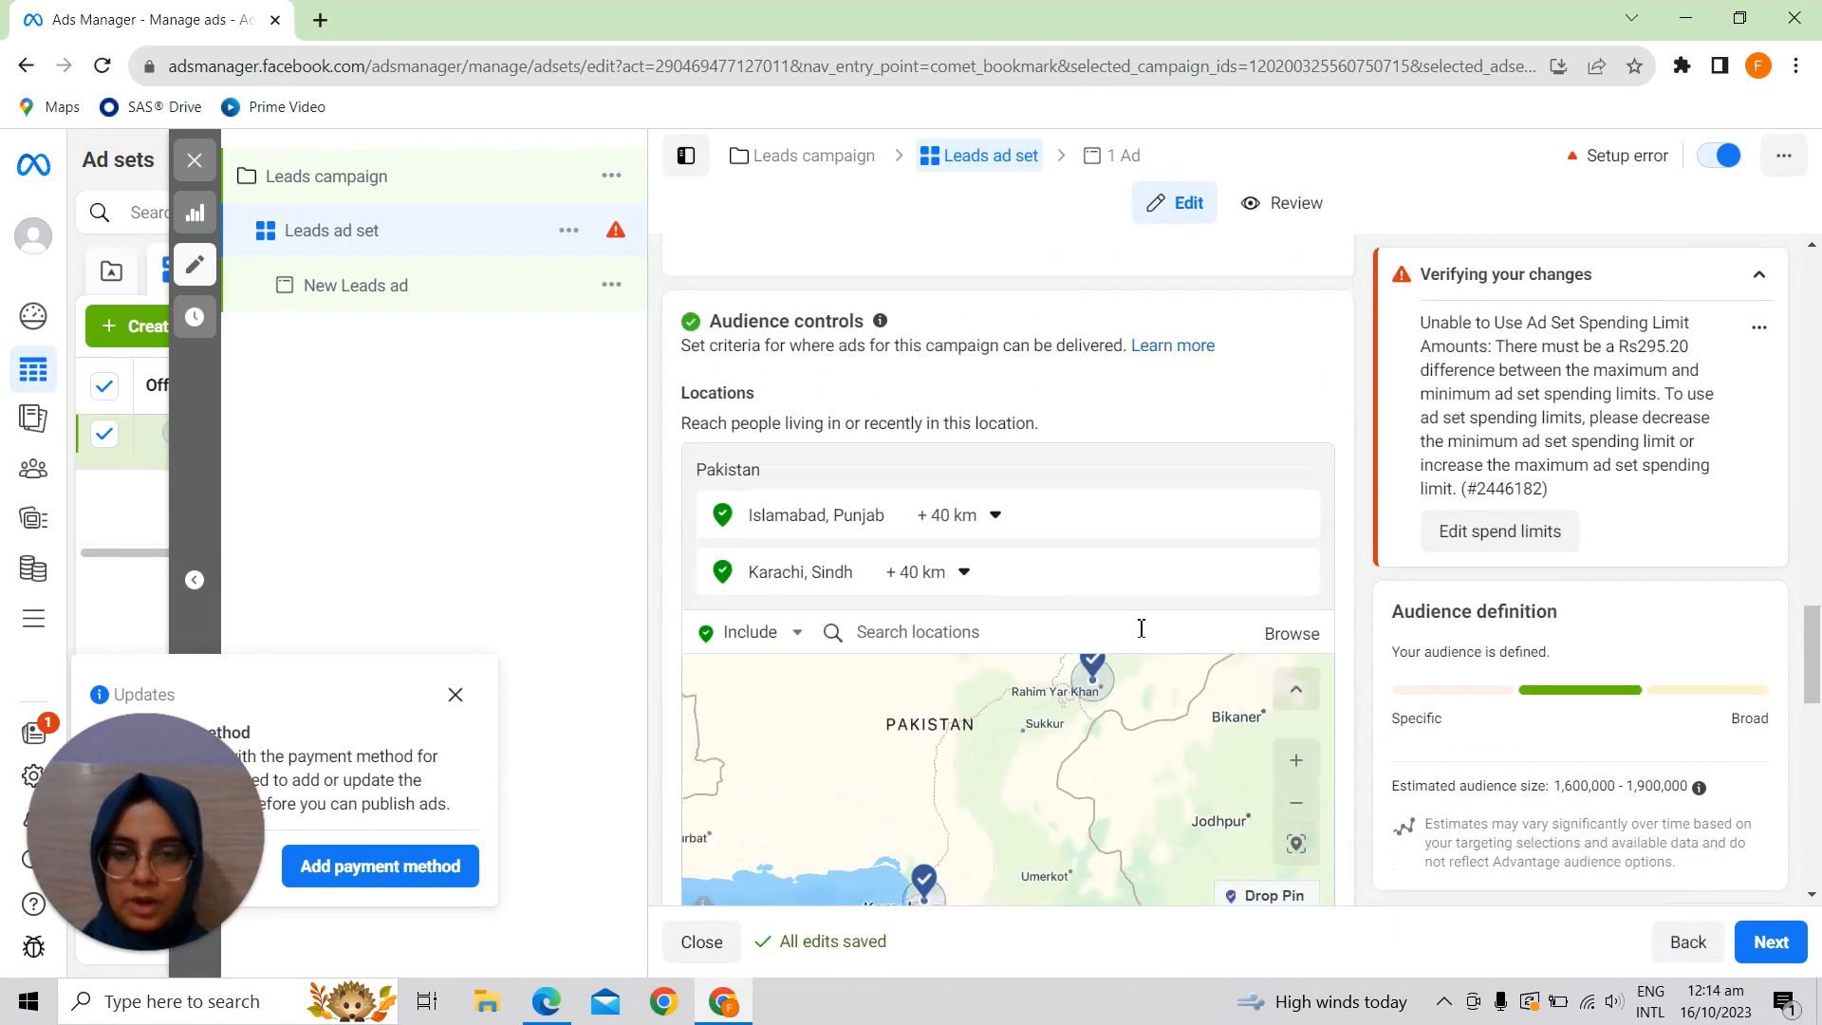
scroll(1139, 626, "down", 2)
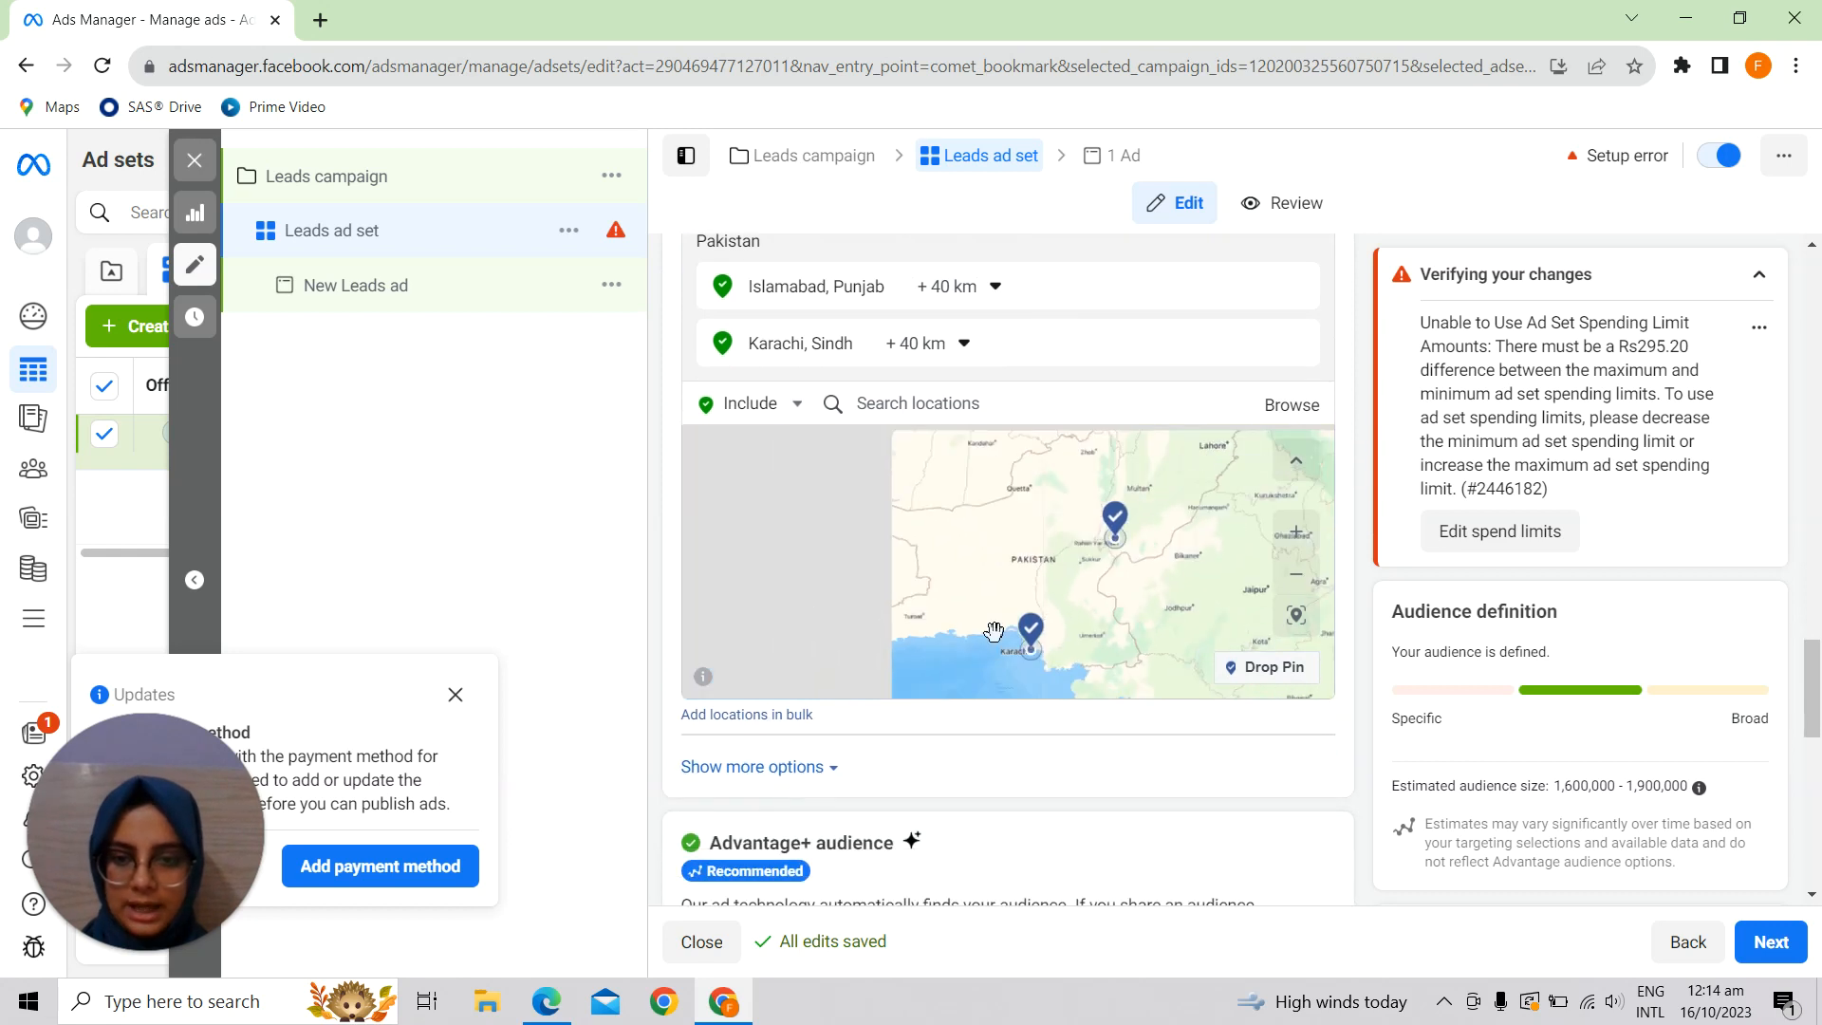
left_click(787, 767)
scroll(930, 788, "down", 3)
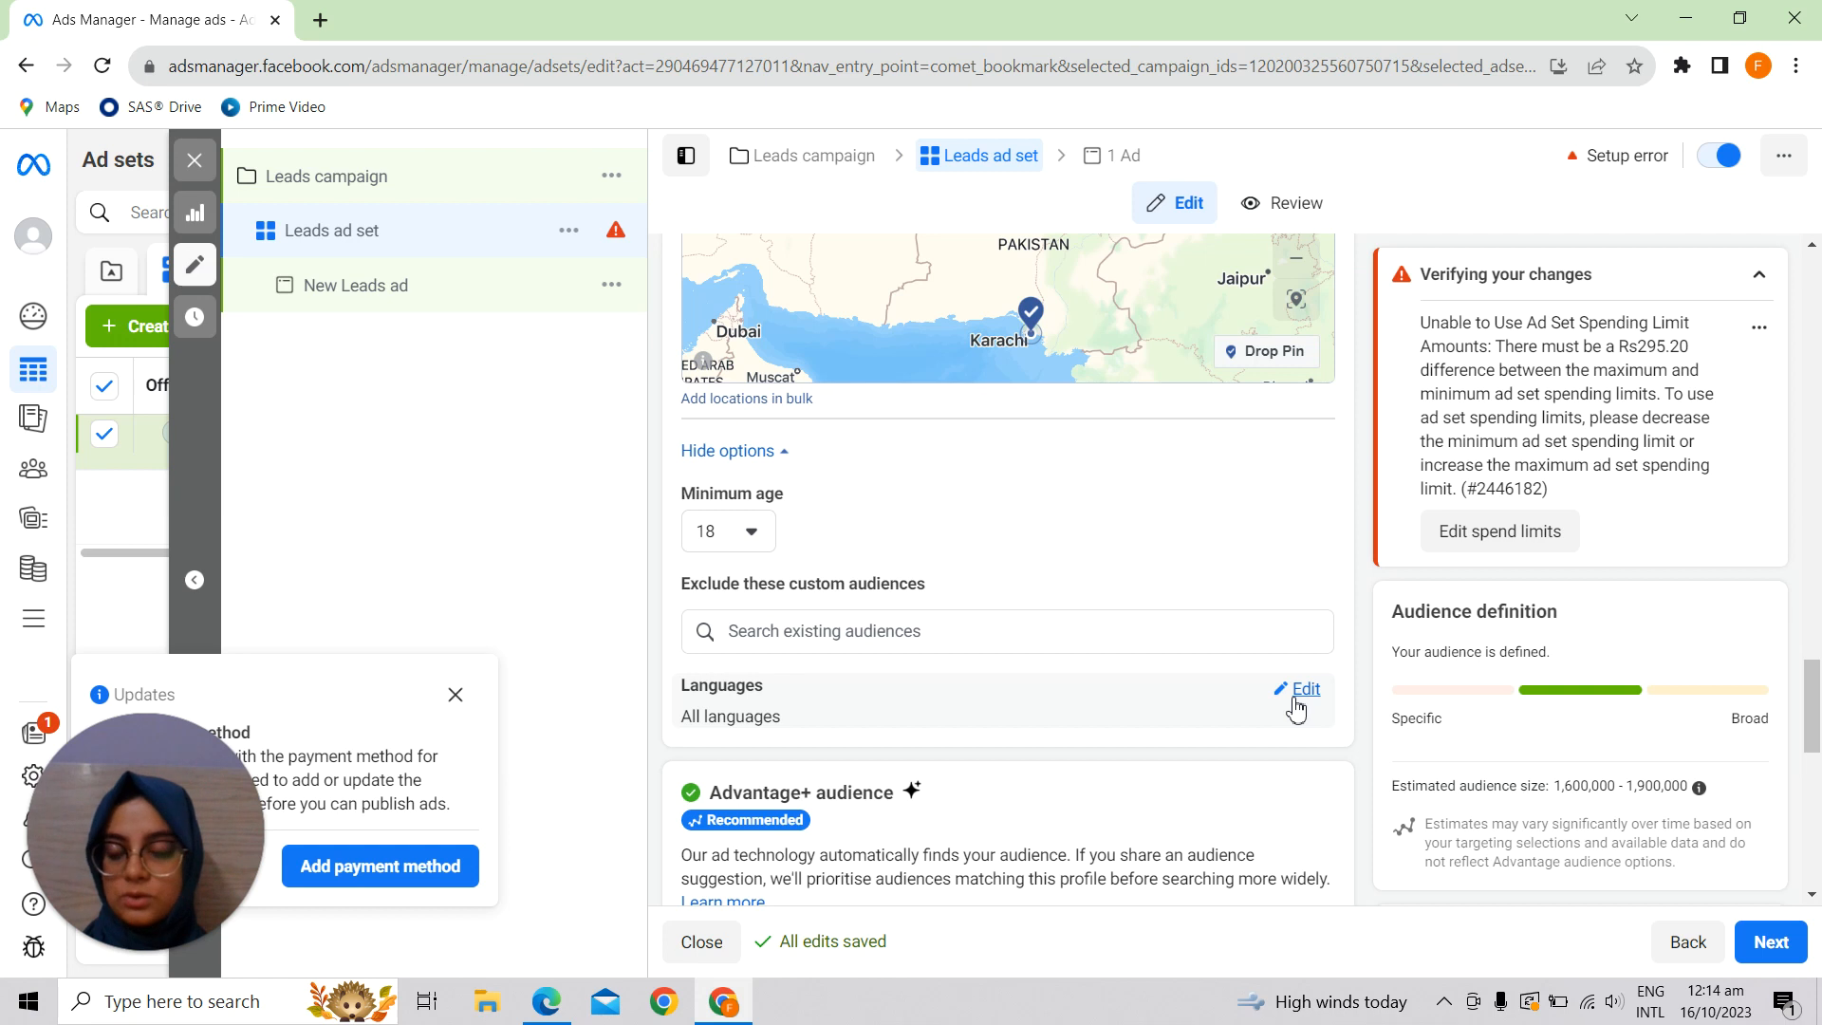
left_click(1295, 702)
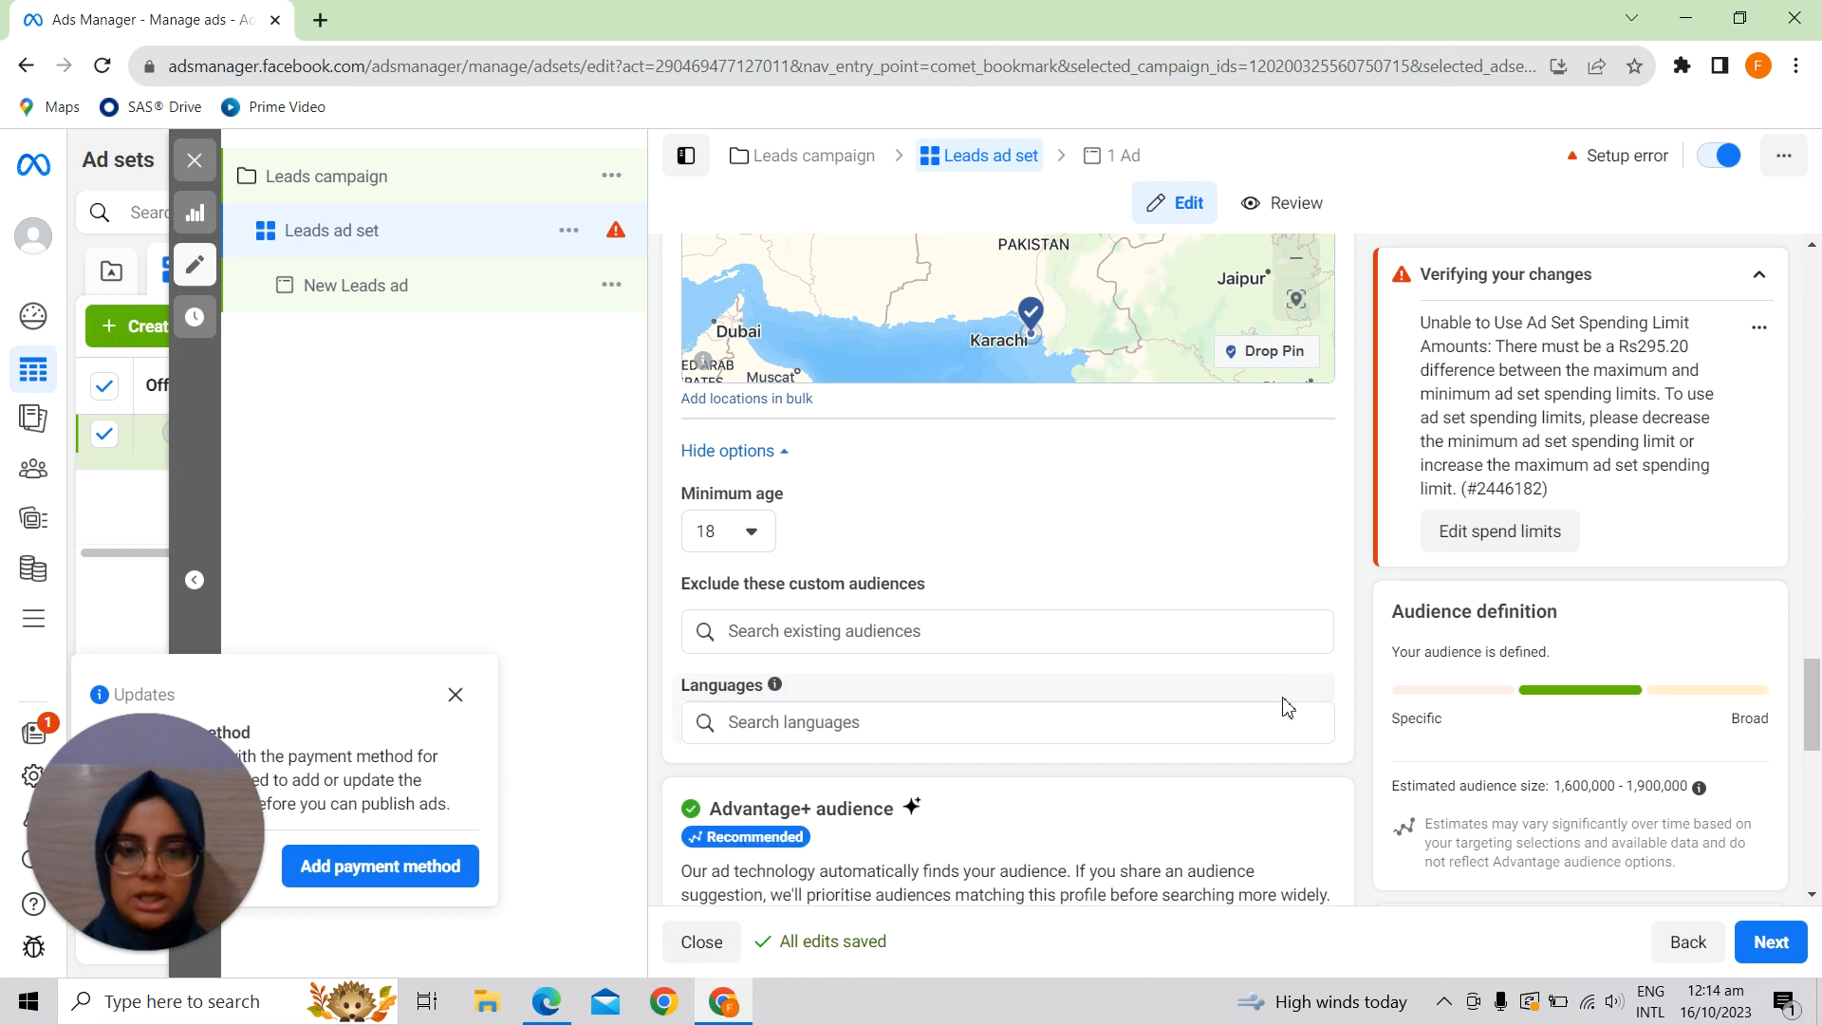
left_click(910, 727)
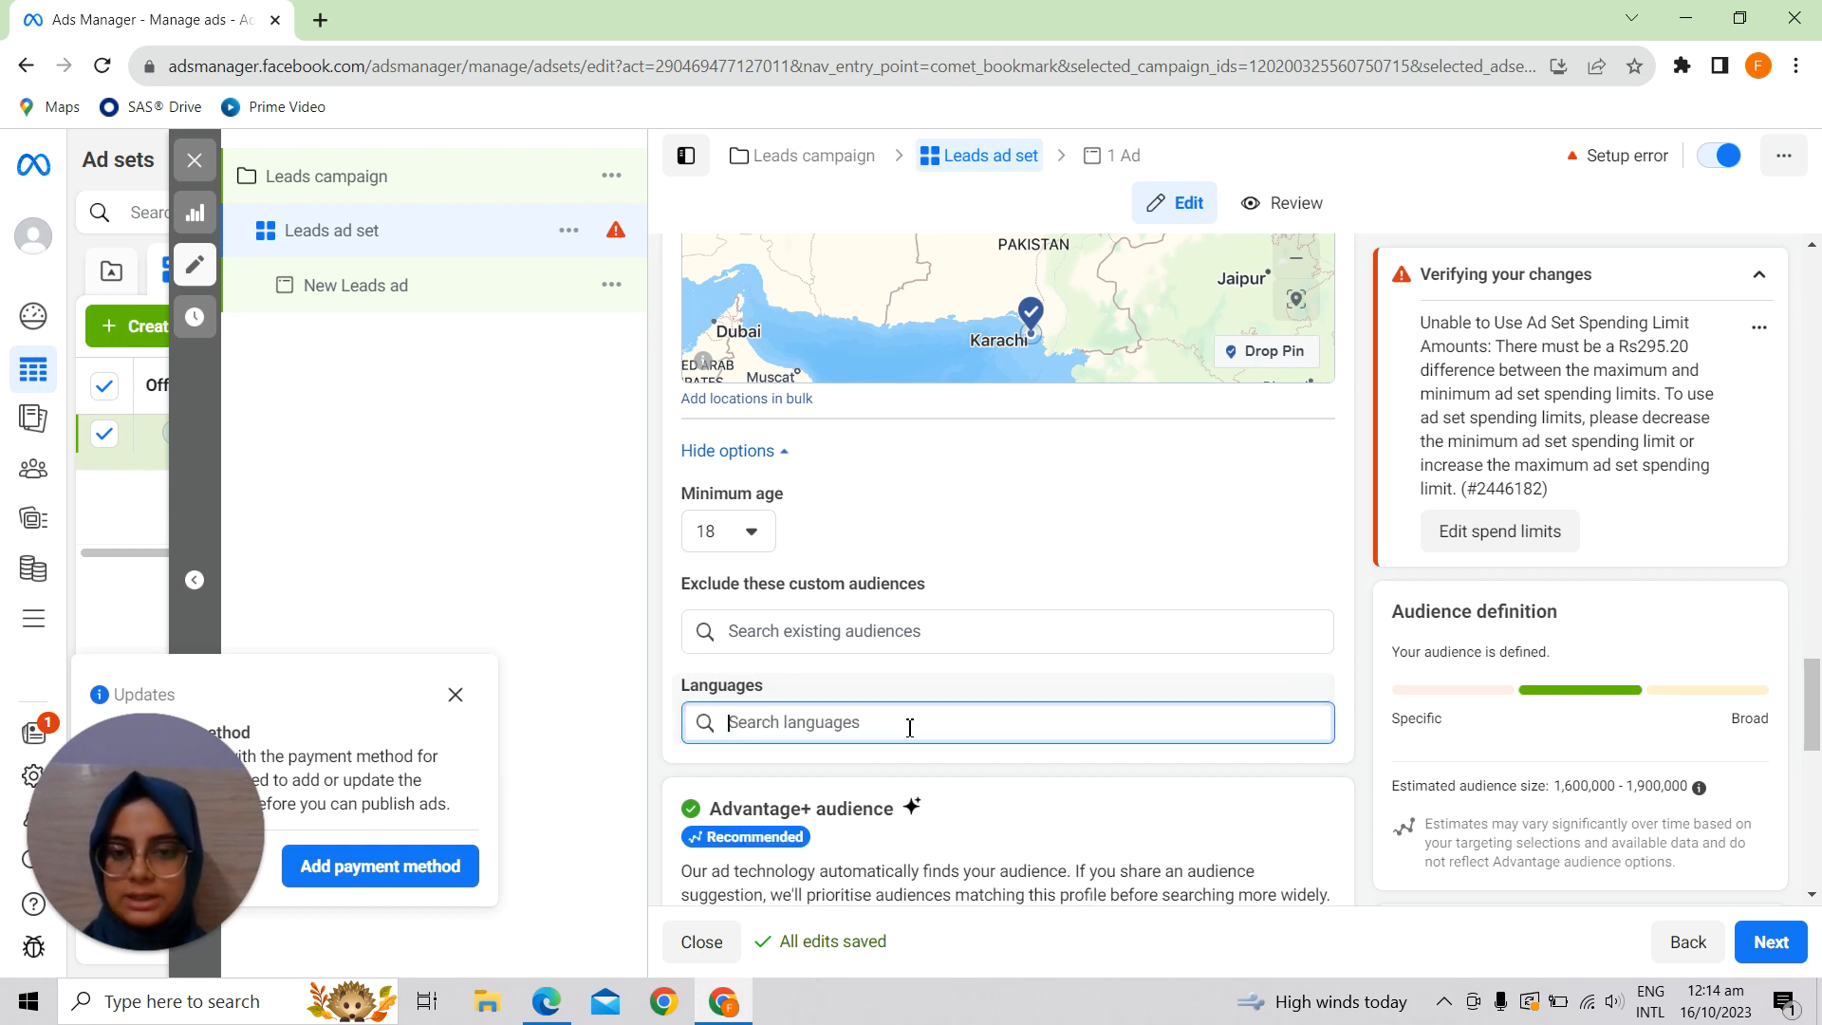
type("english")
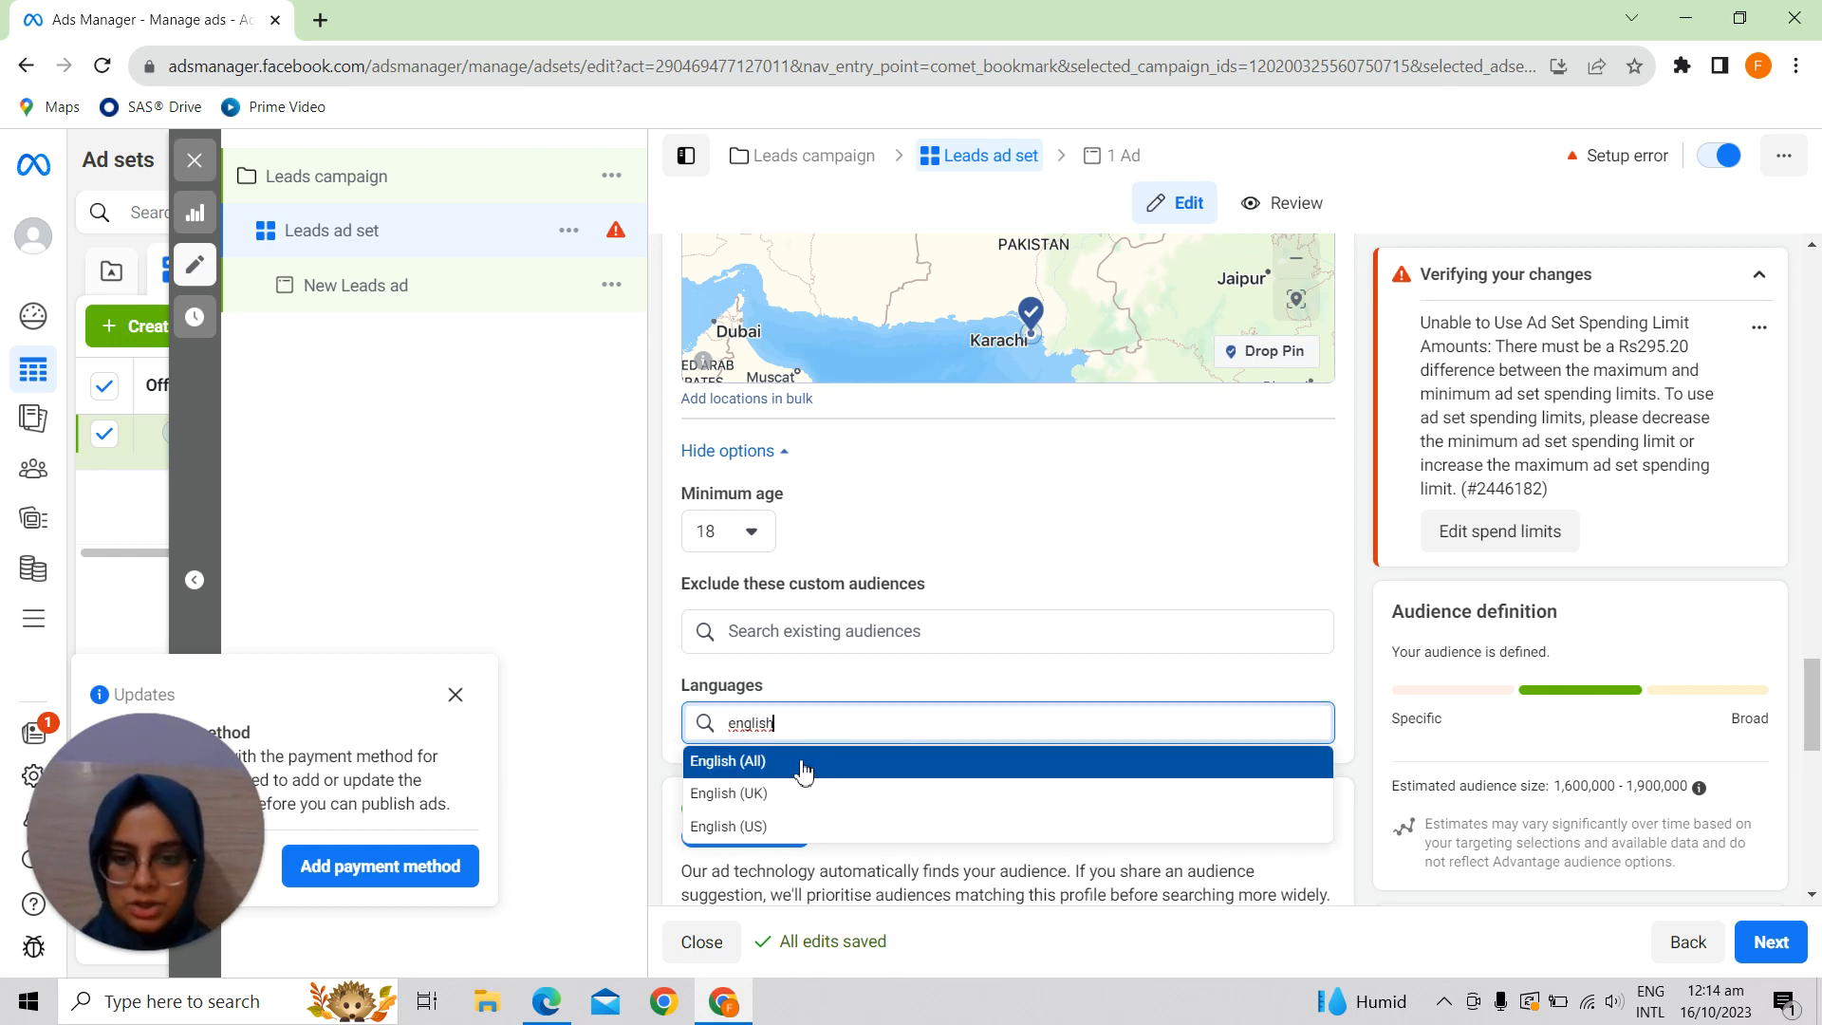
left_click(805, 767)
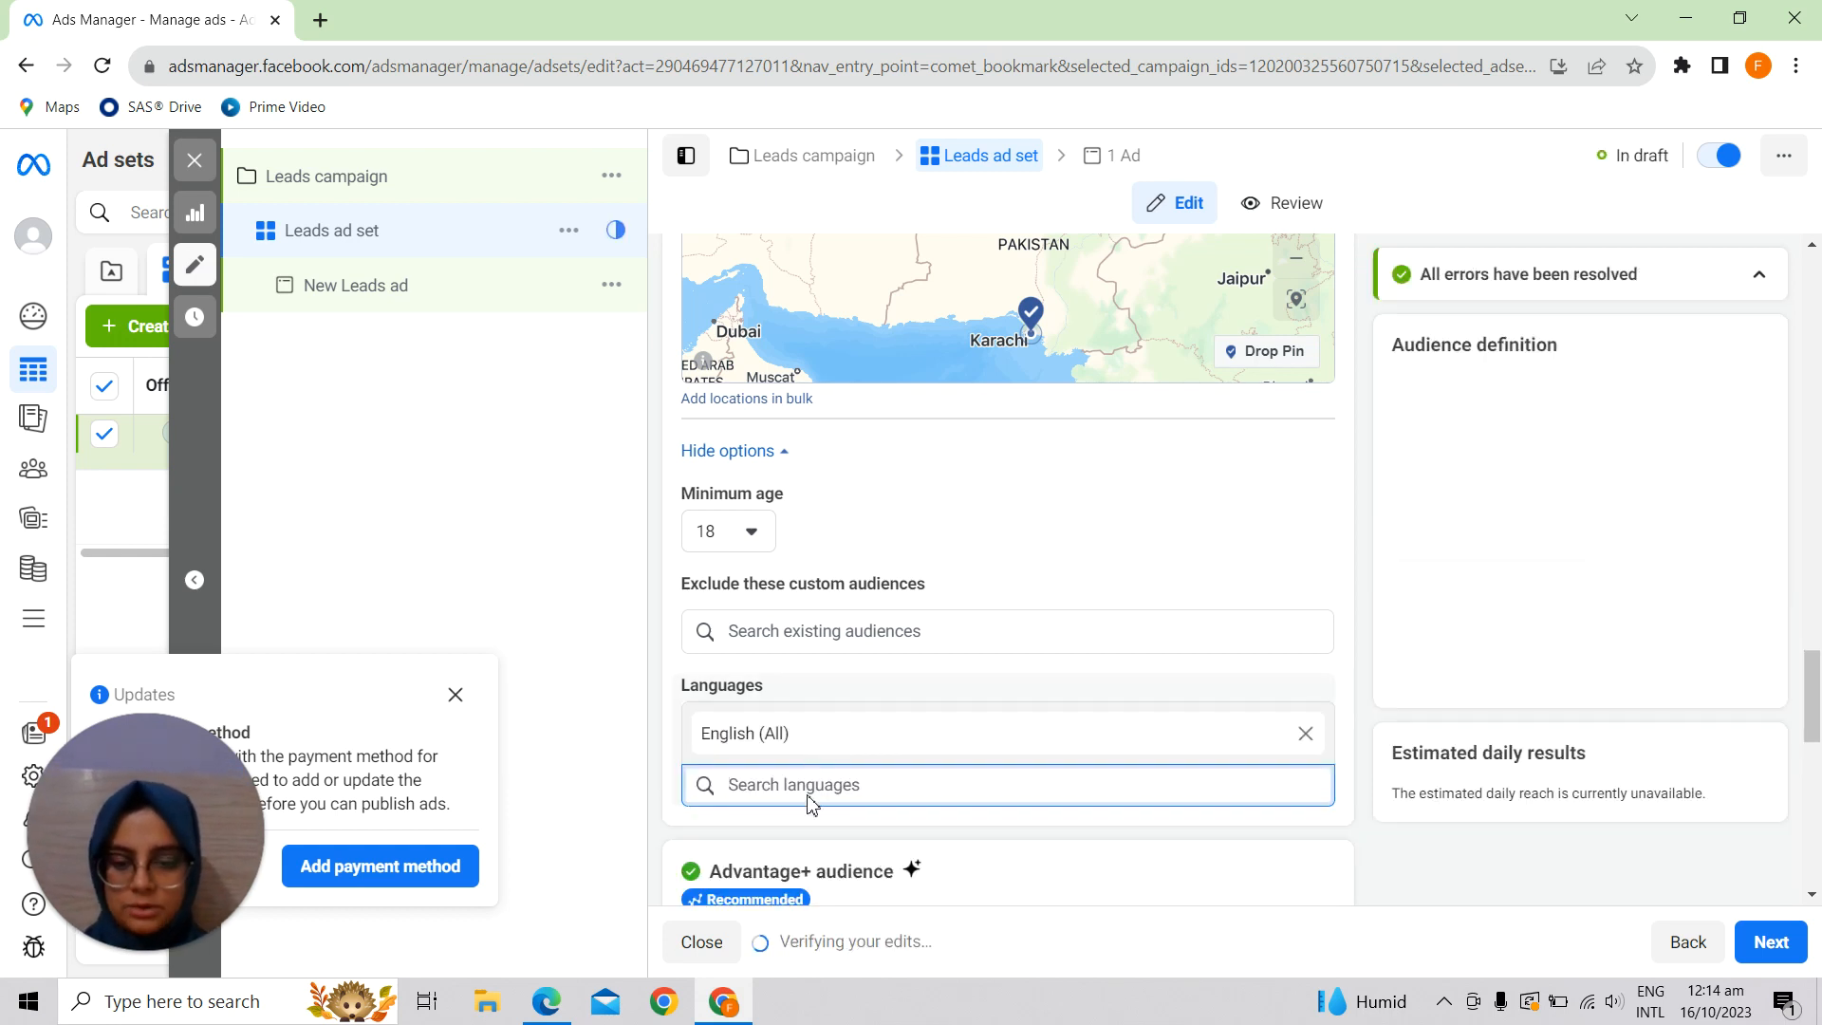
type("urdu")
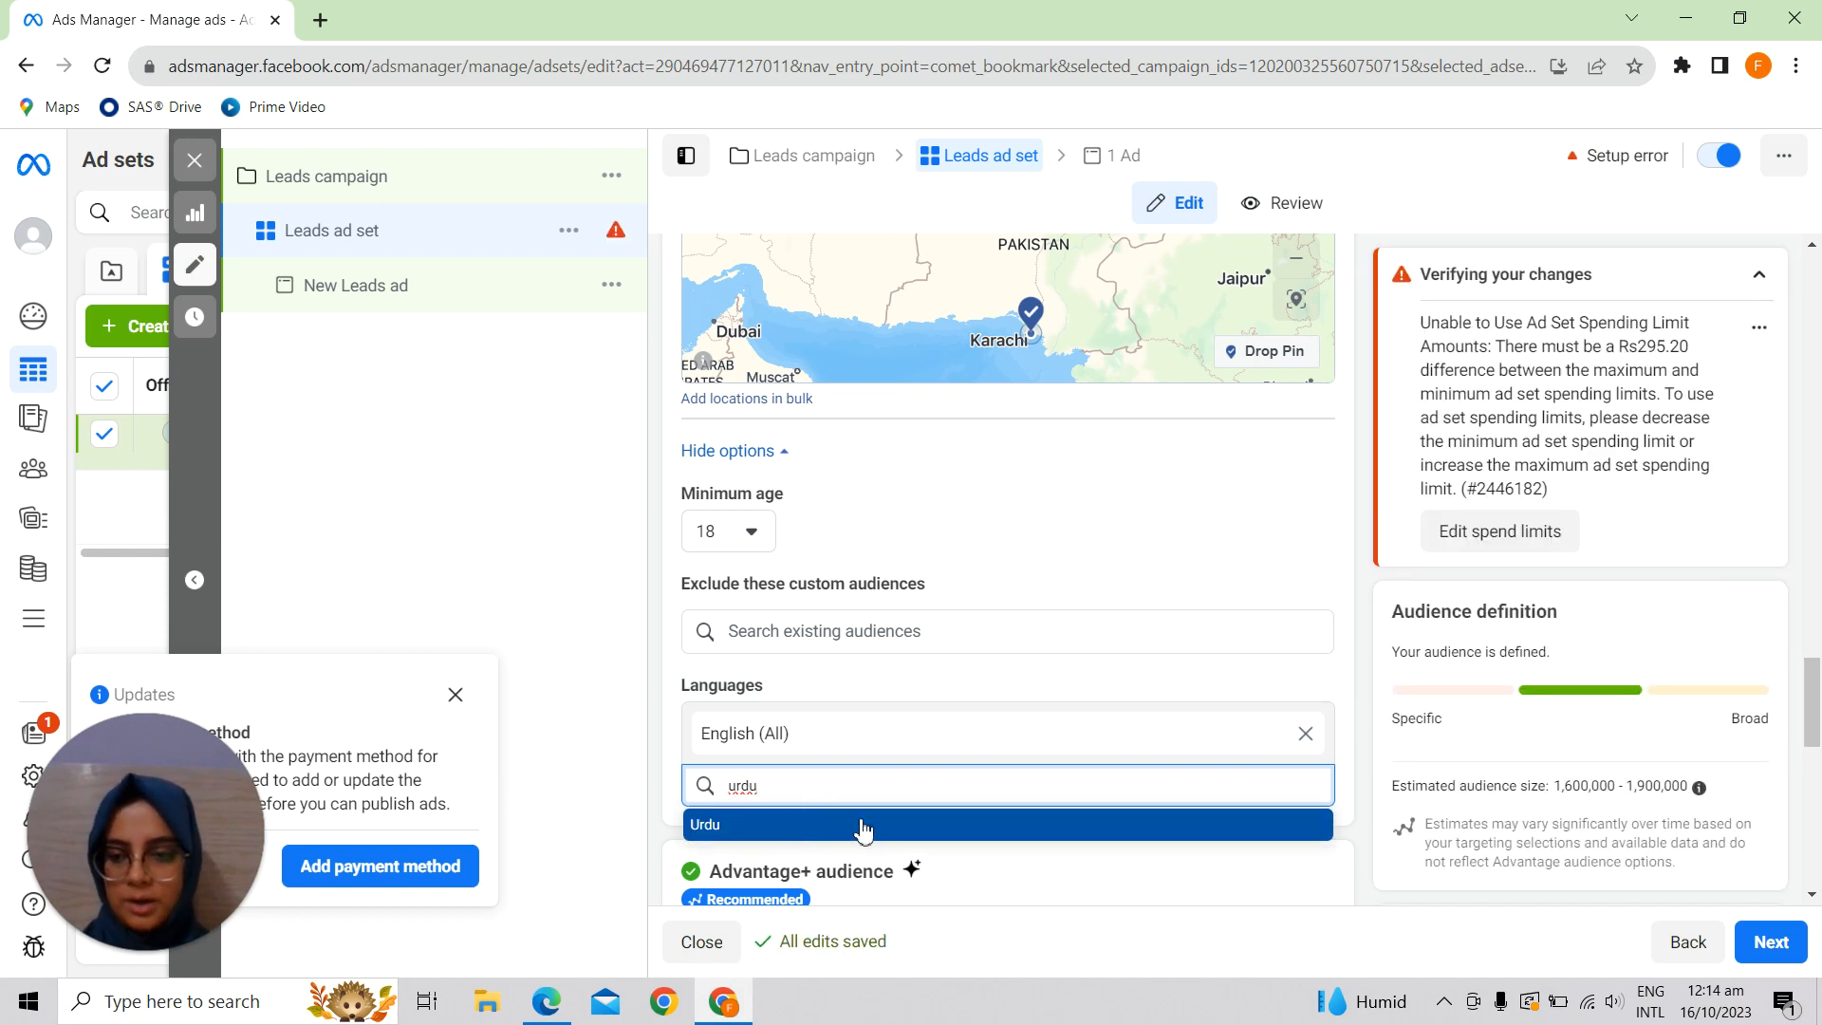
left_click(707, 825)
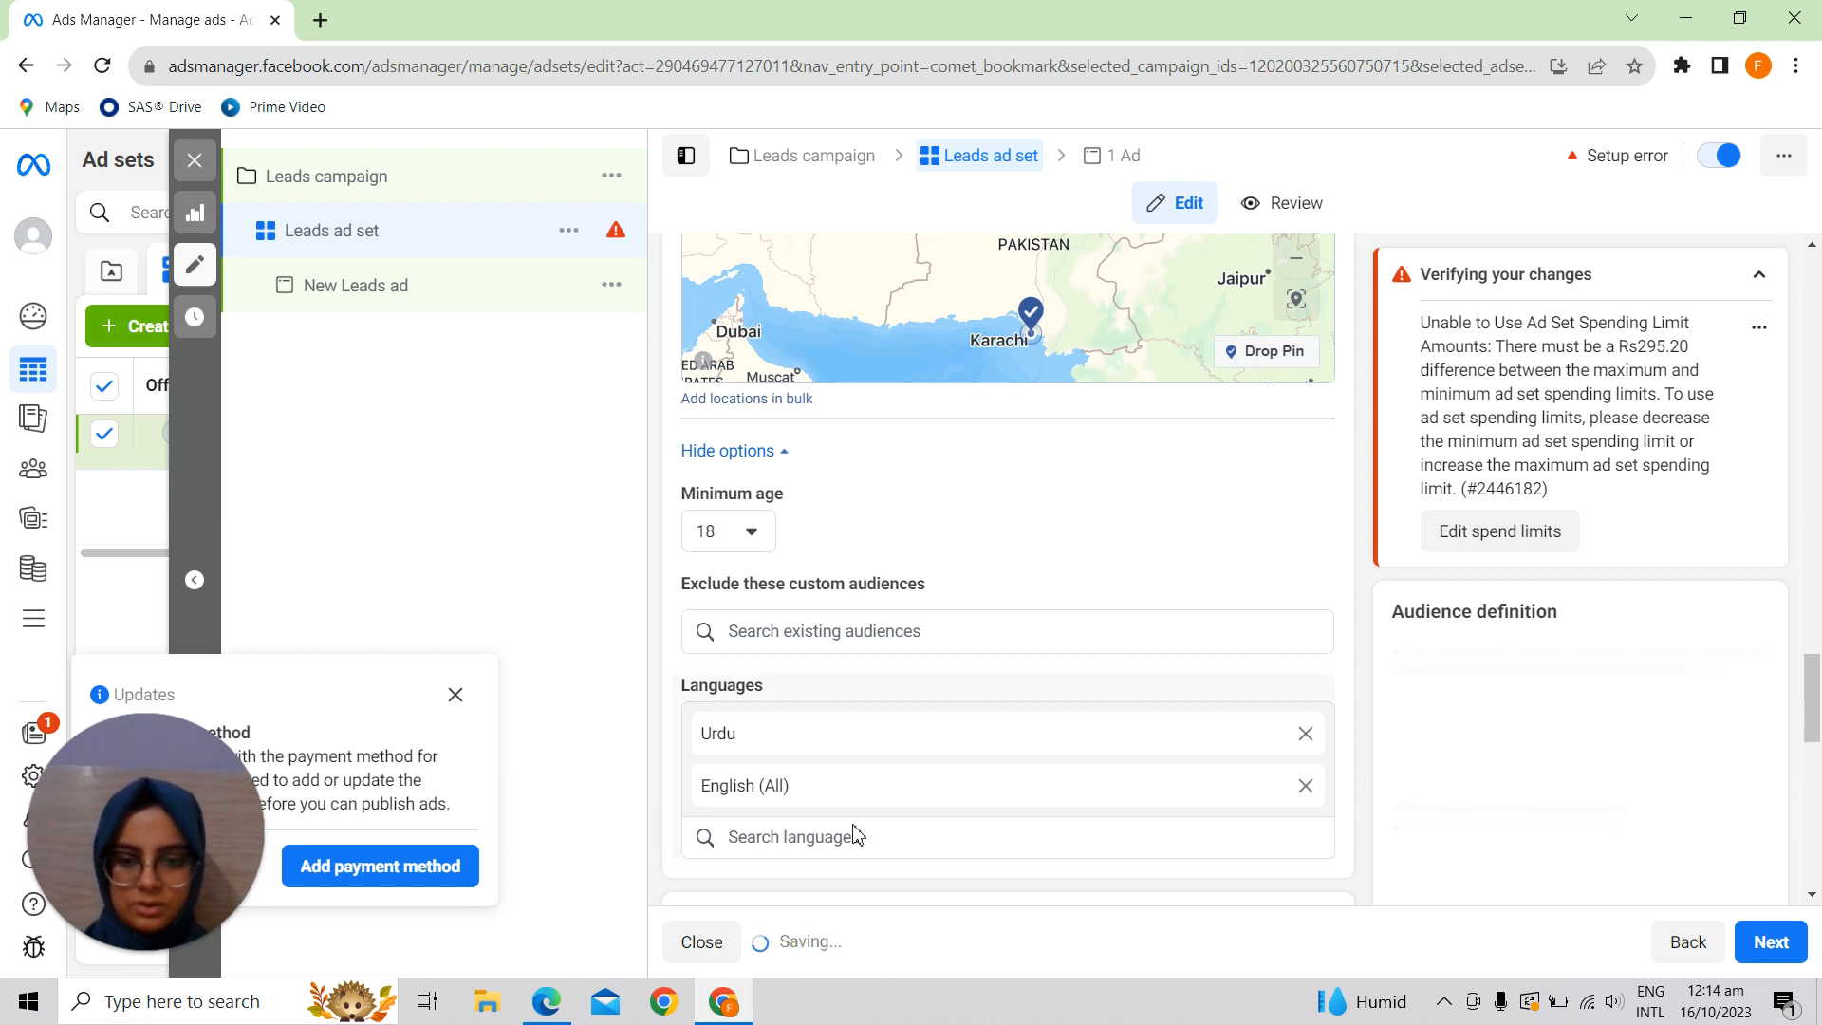
- Continue to the ad level and rename the new ad as "Leads ad"
scroll(857, 835, "down", 10)
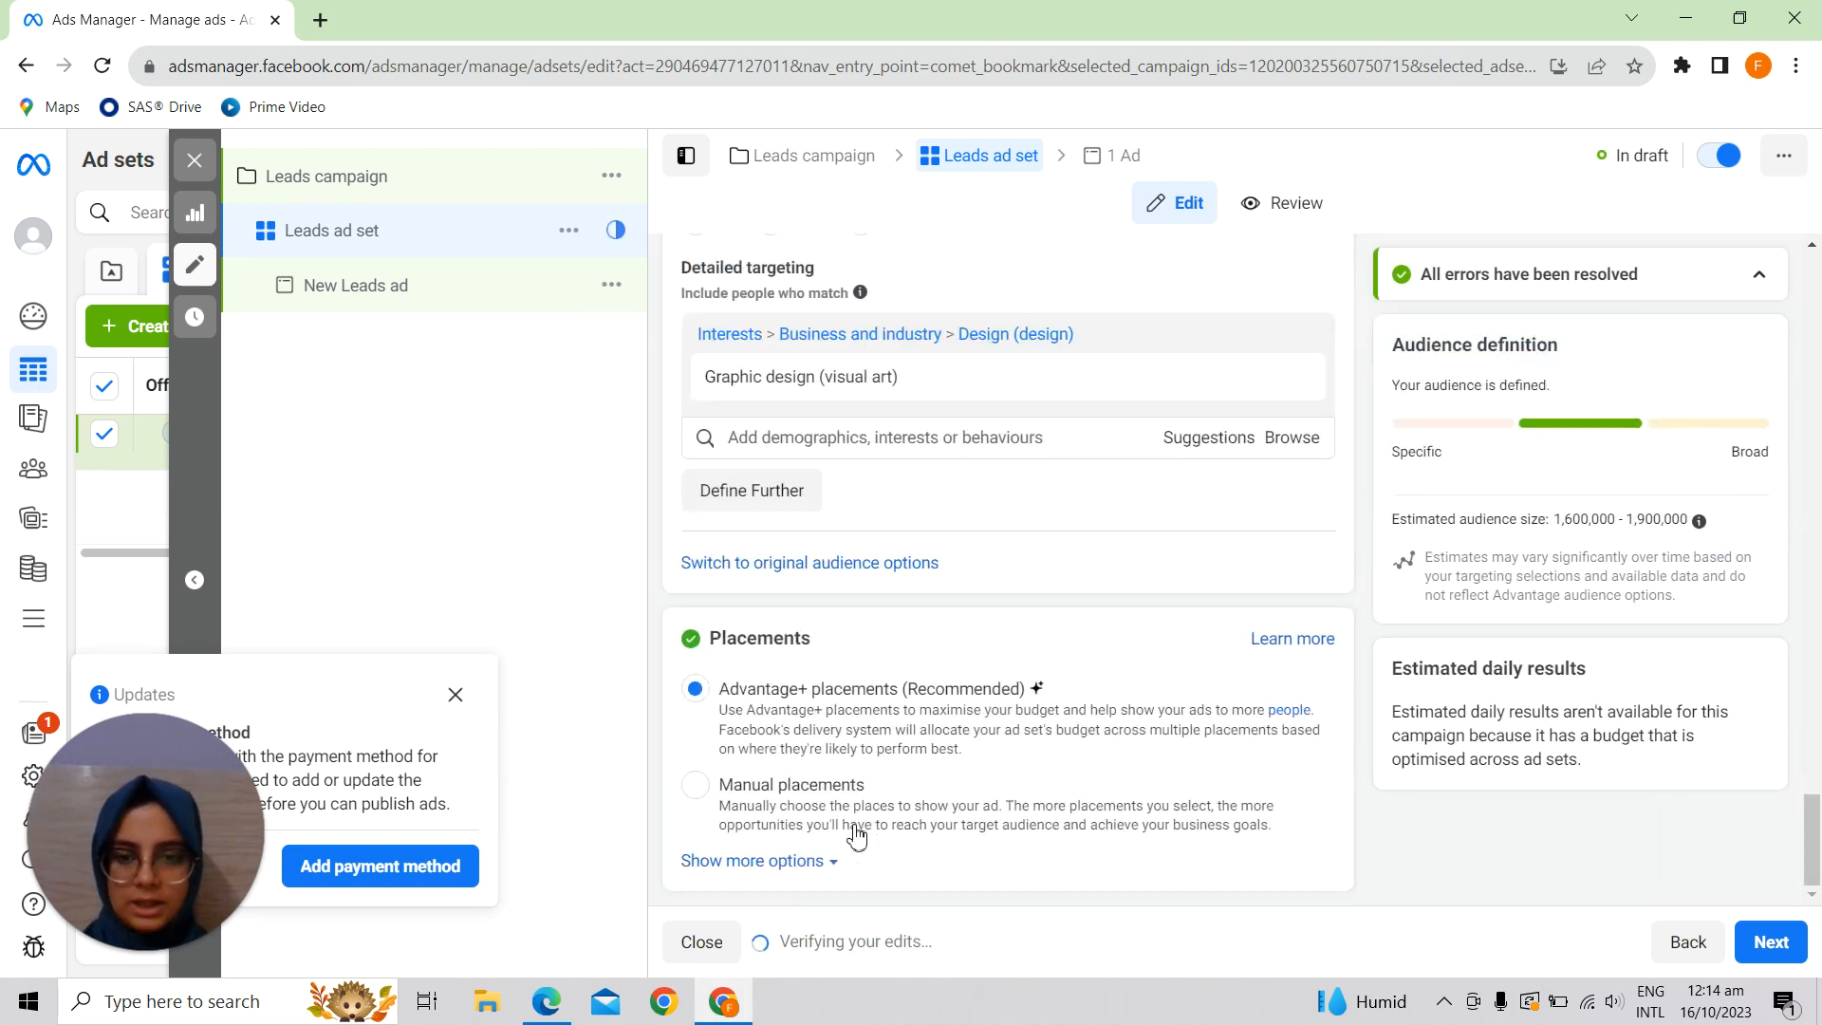
left_click(1771, 947)
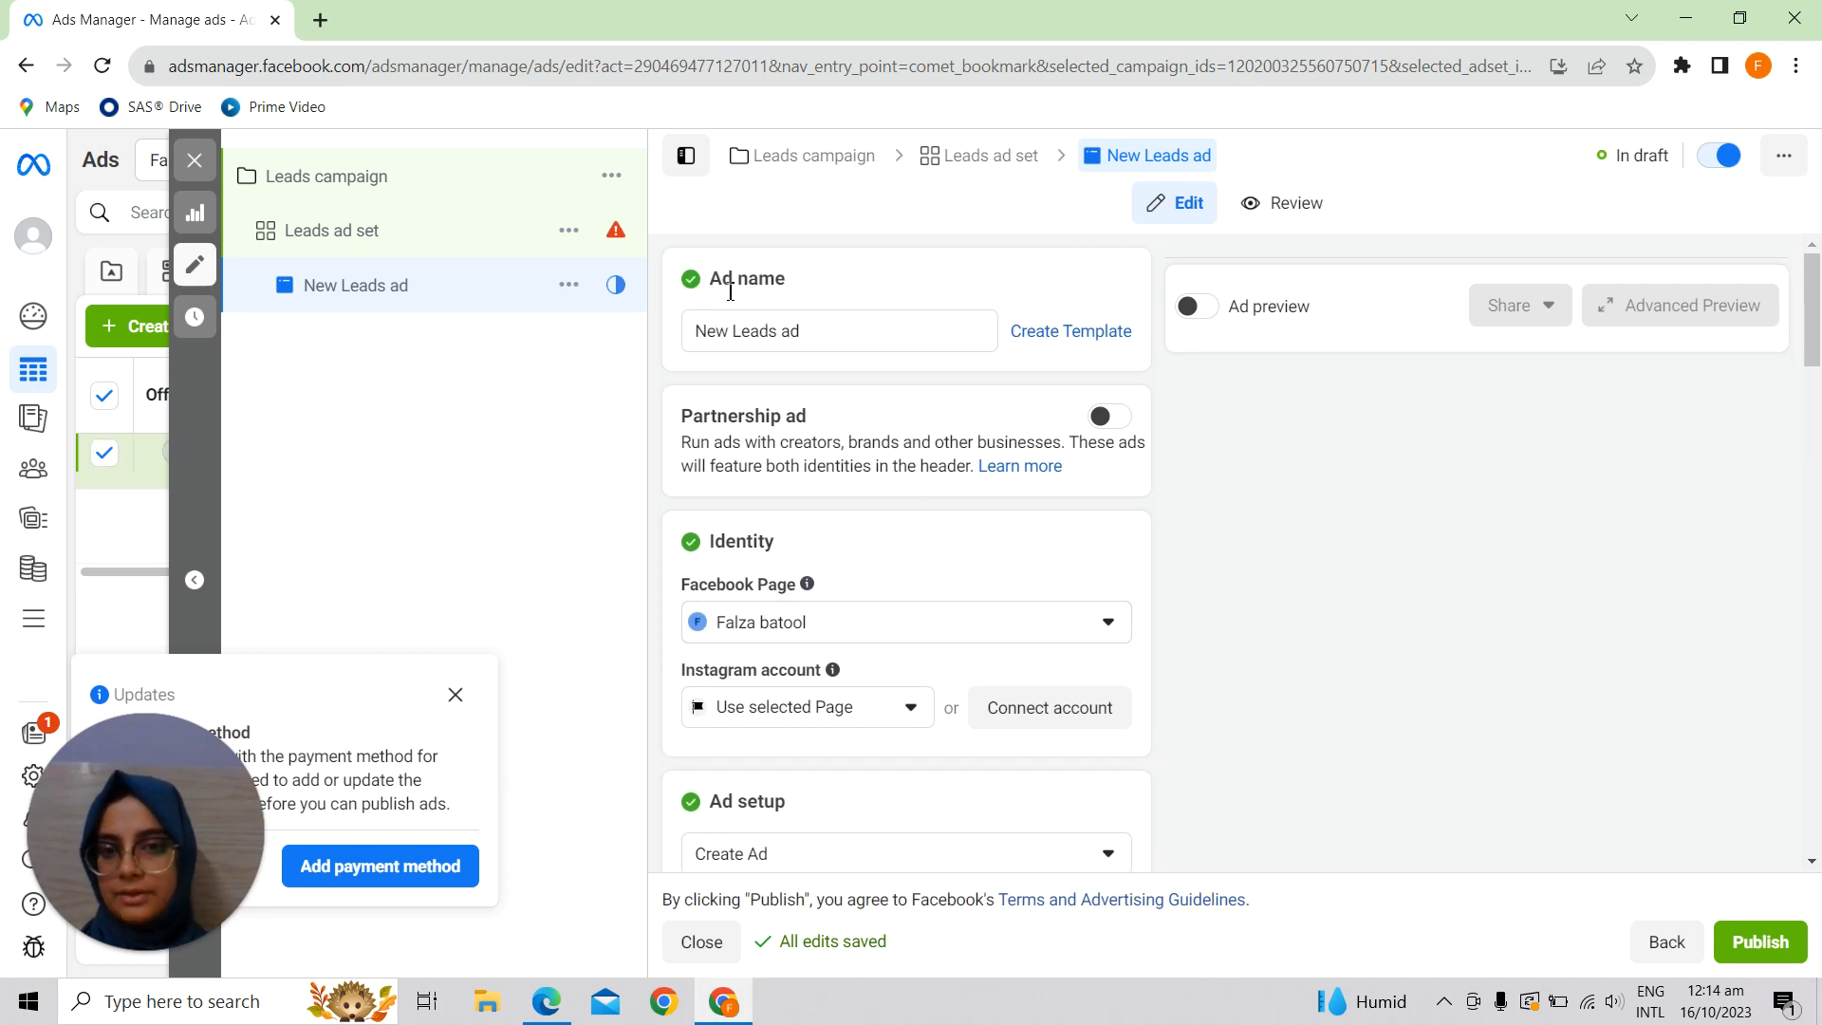
left_click(736, 330)
key("BackSpace")
key("BackSpace")
key("BackSpace")
key("BackSpace")
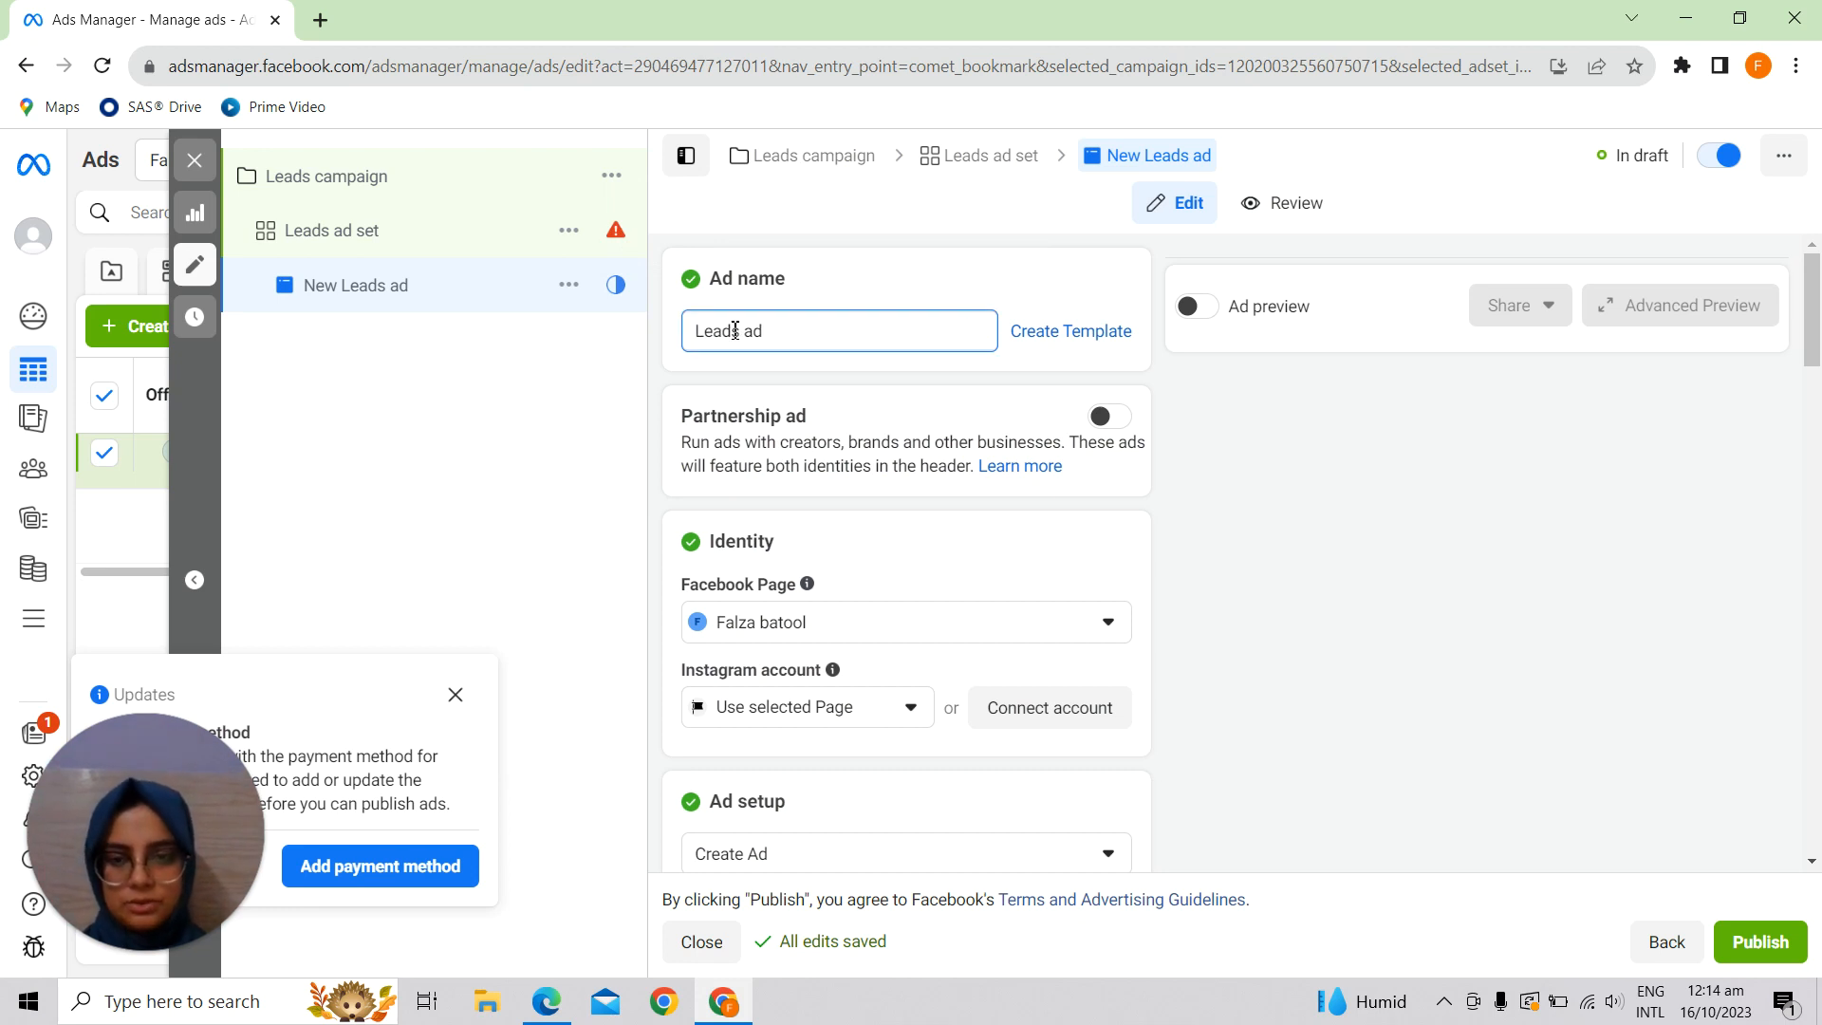
- Examine the ad's identity settings, including the available Facebook Page and Instagram account choices
scroll(787, 616, "down", 2)
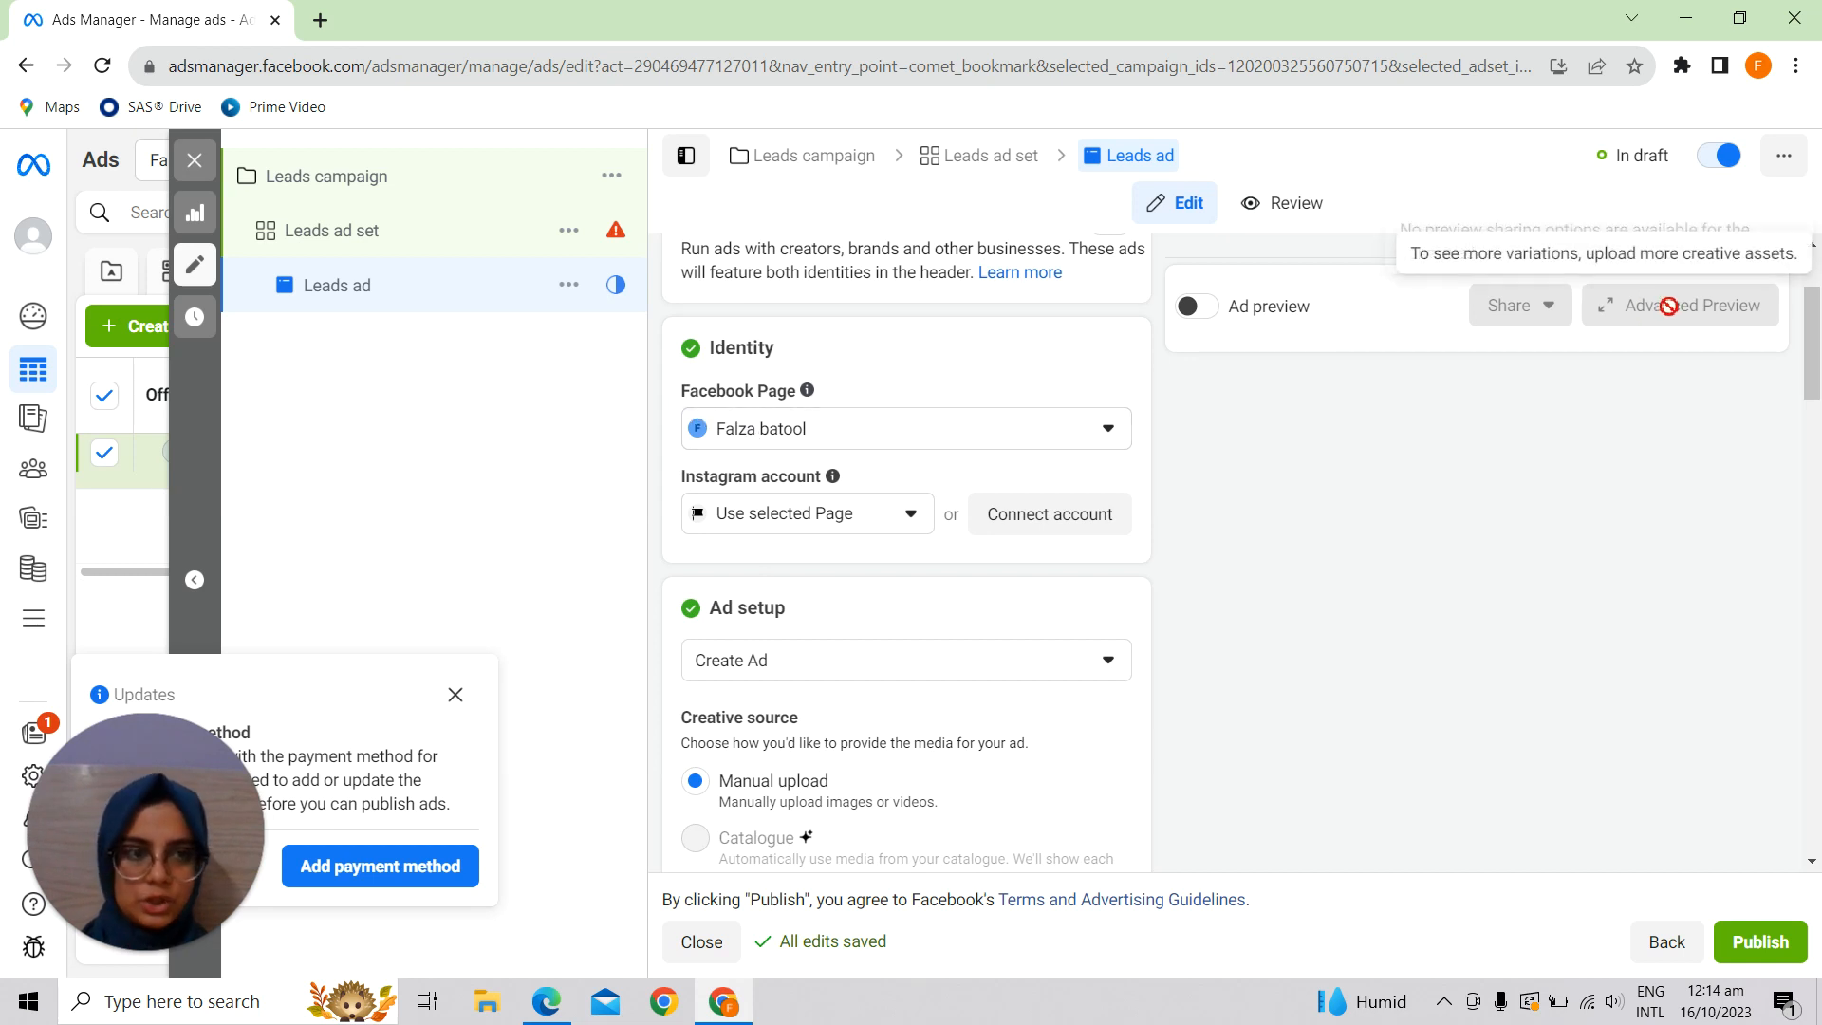
scroll(1800, 301, "up", 1)
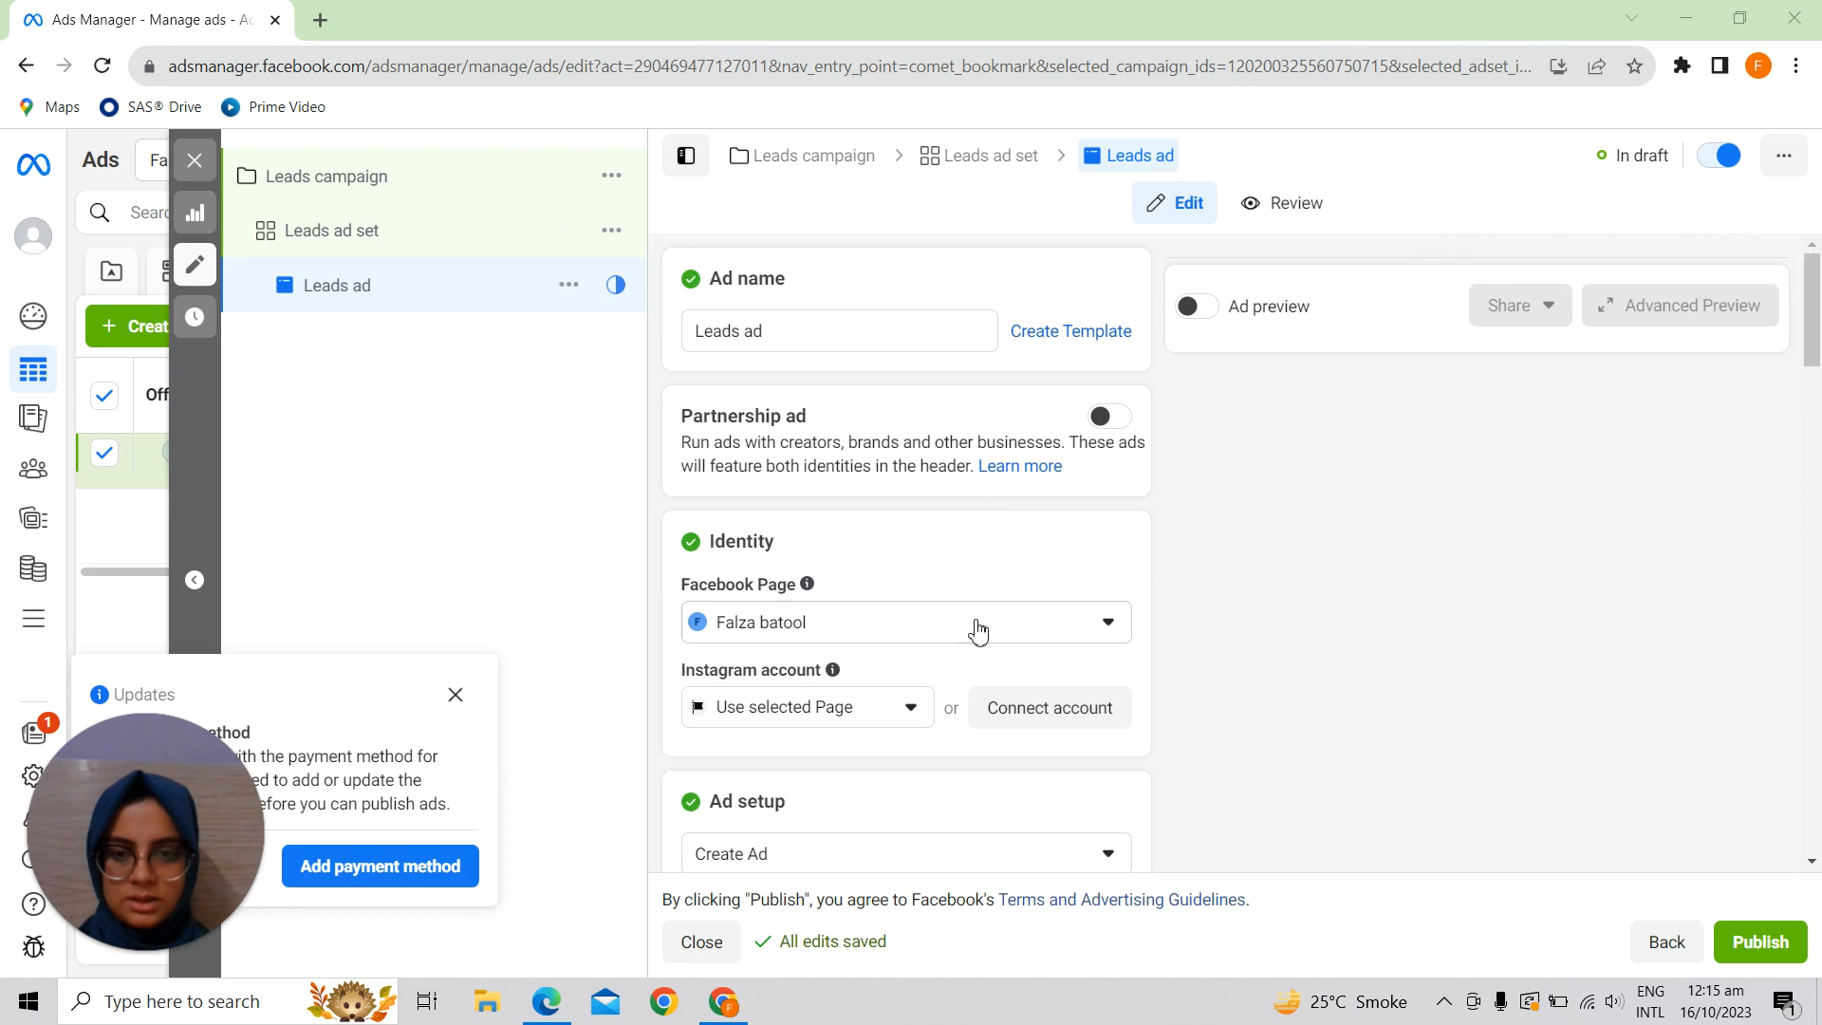
scroll(979, 631, "down", 1)
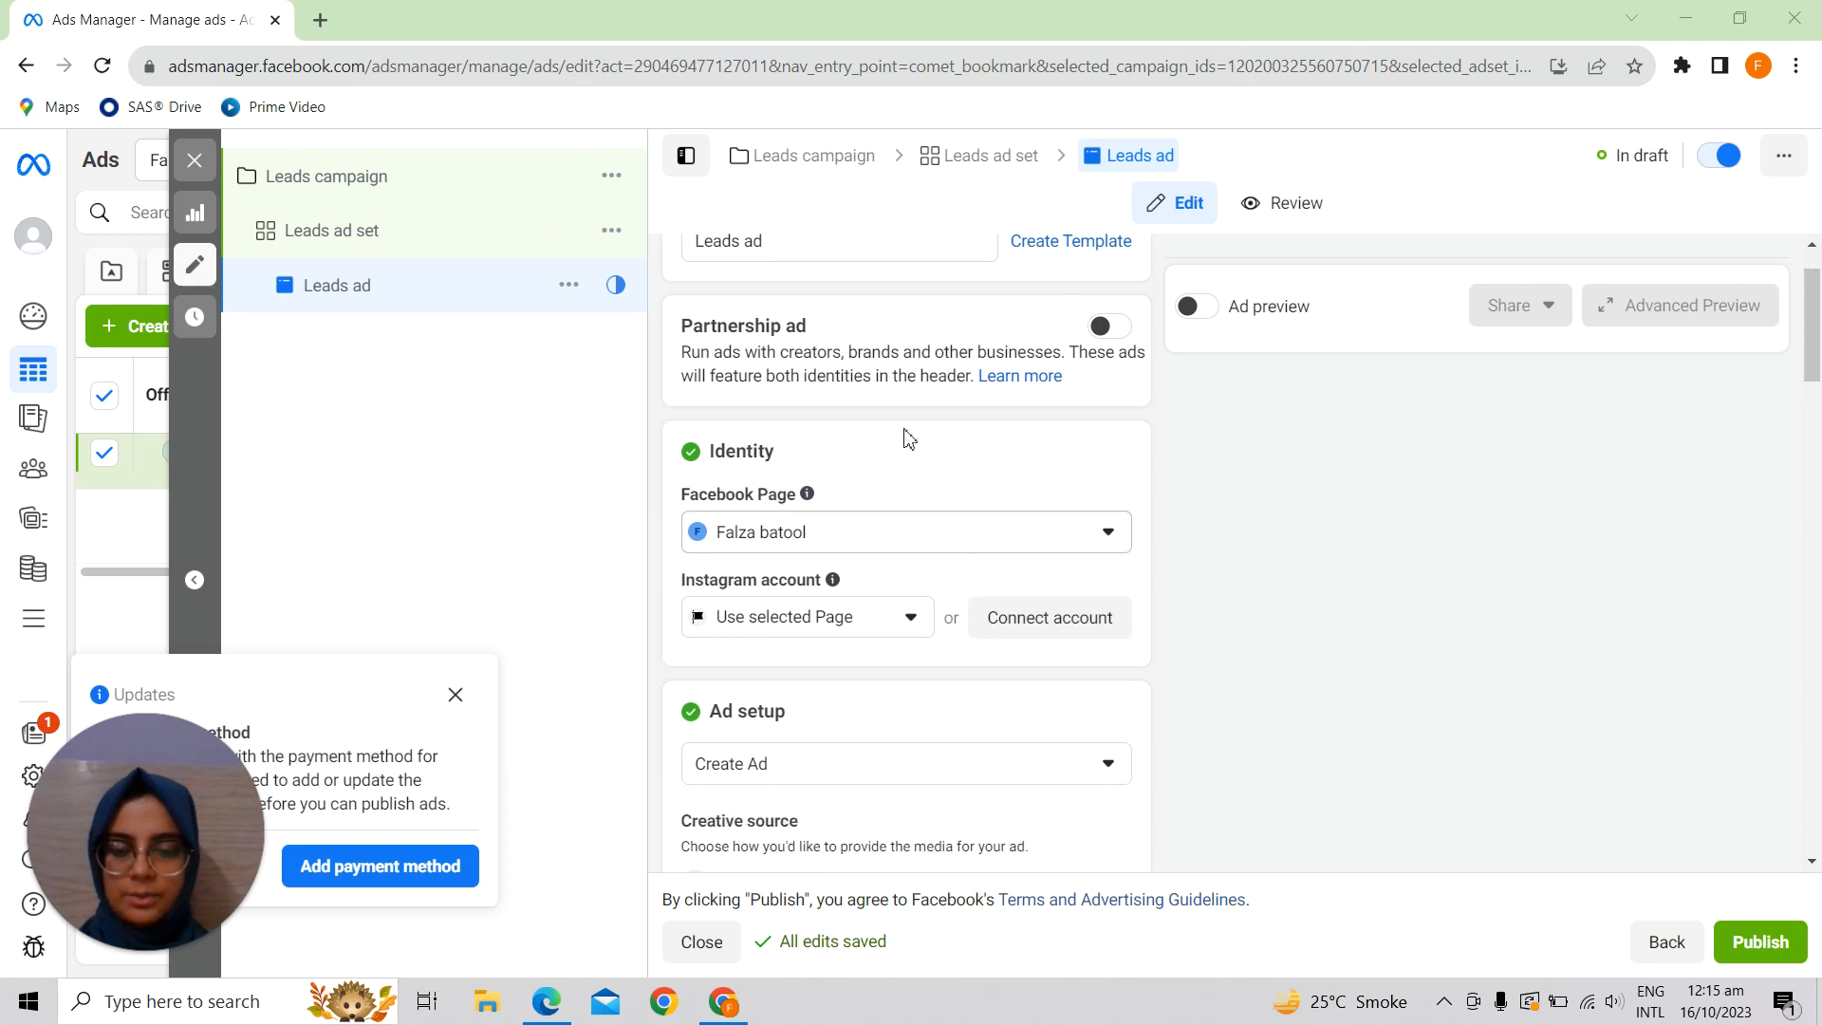
left_click(942, 550)
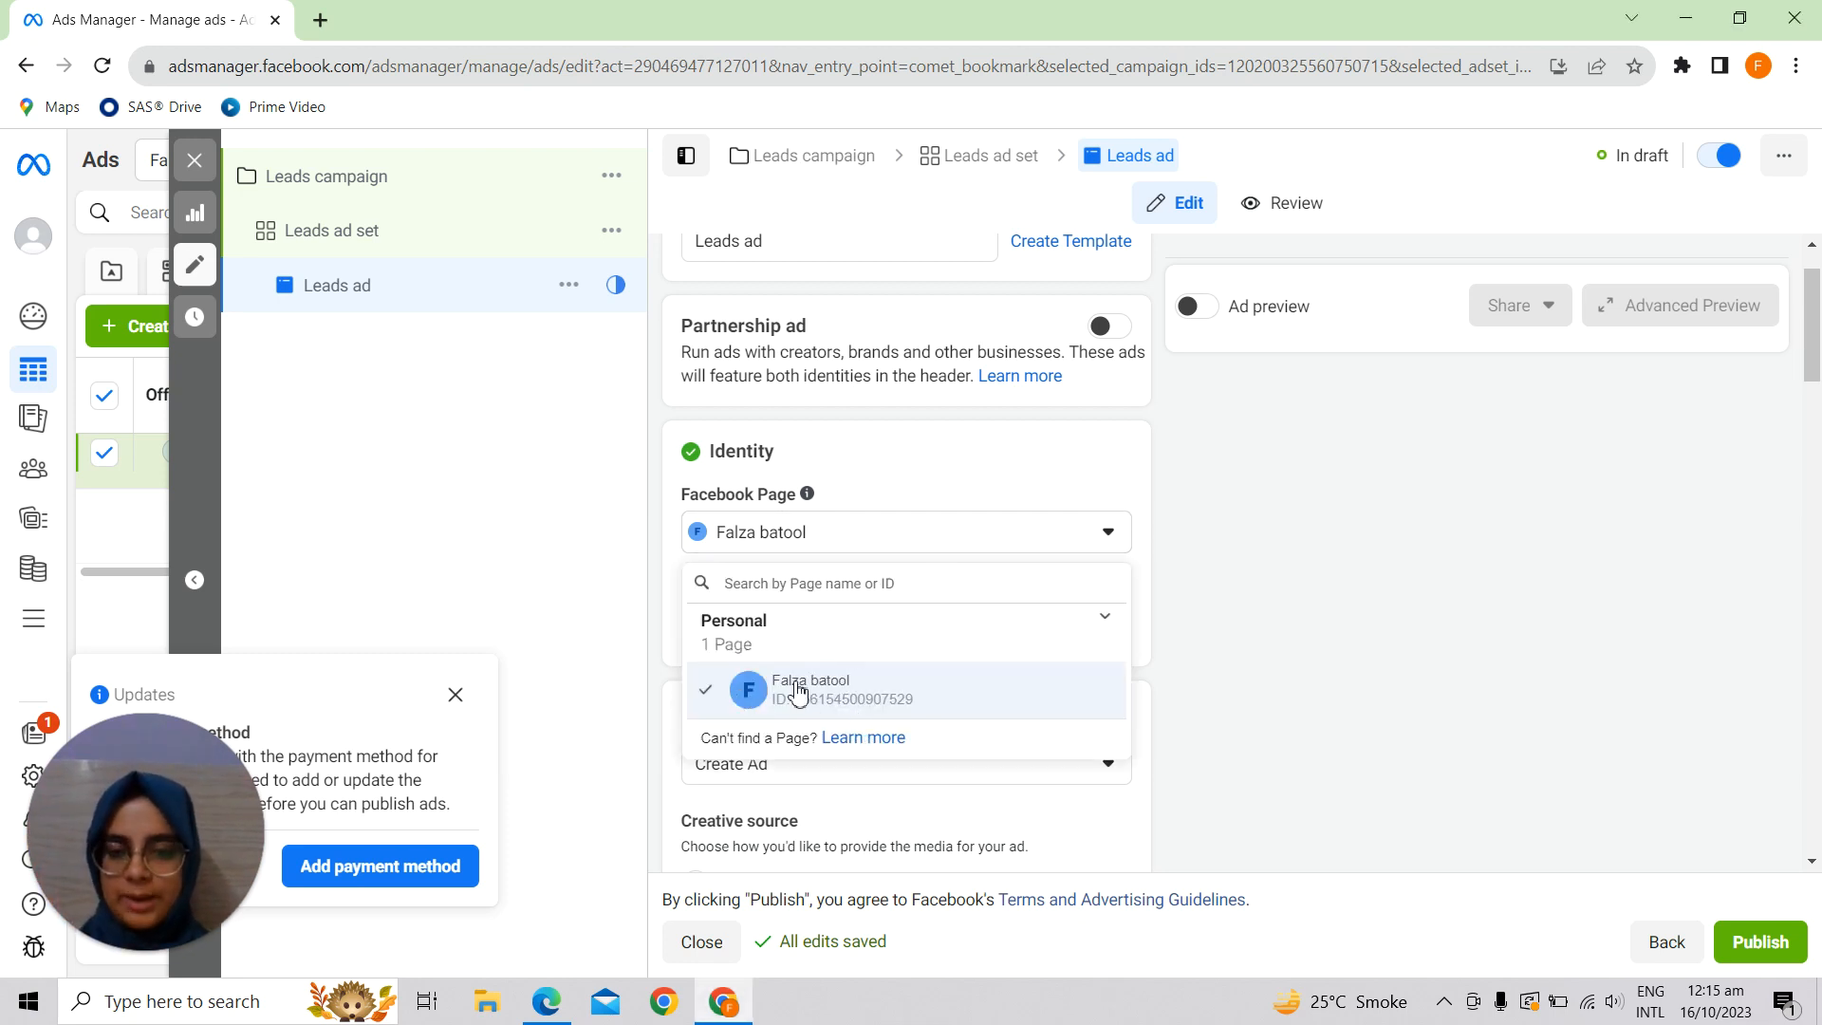
left_click(879, 543)
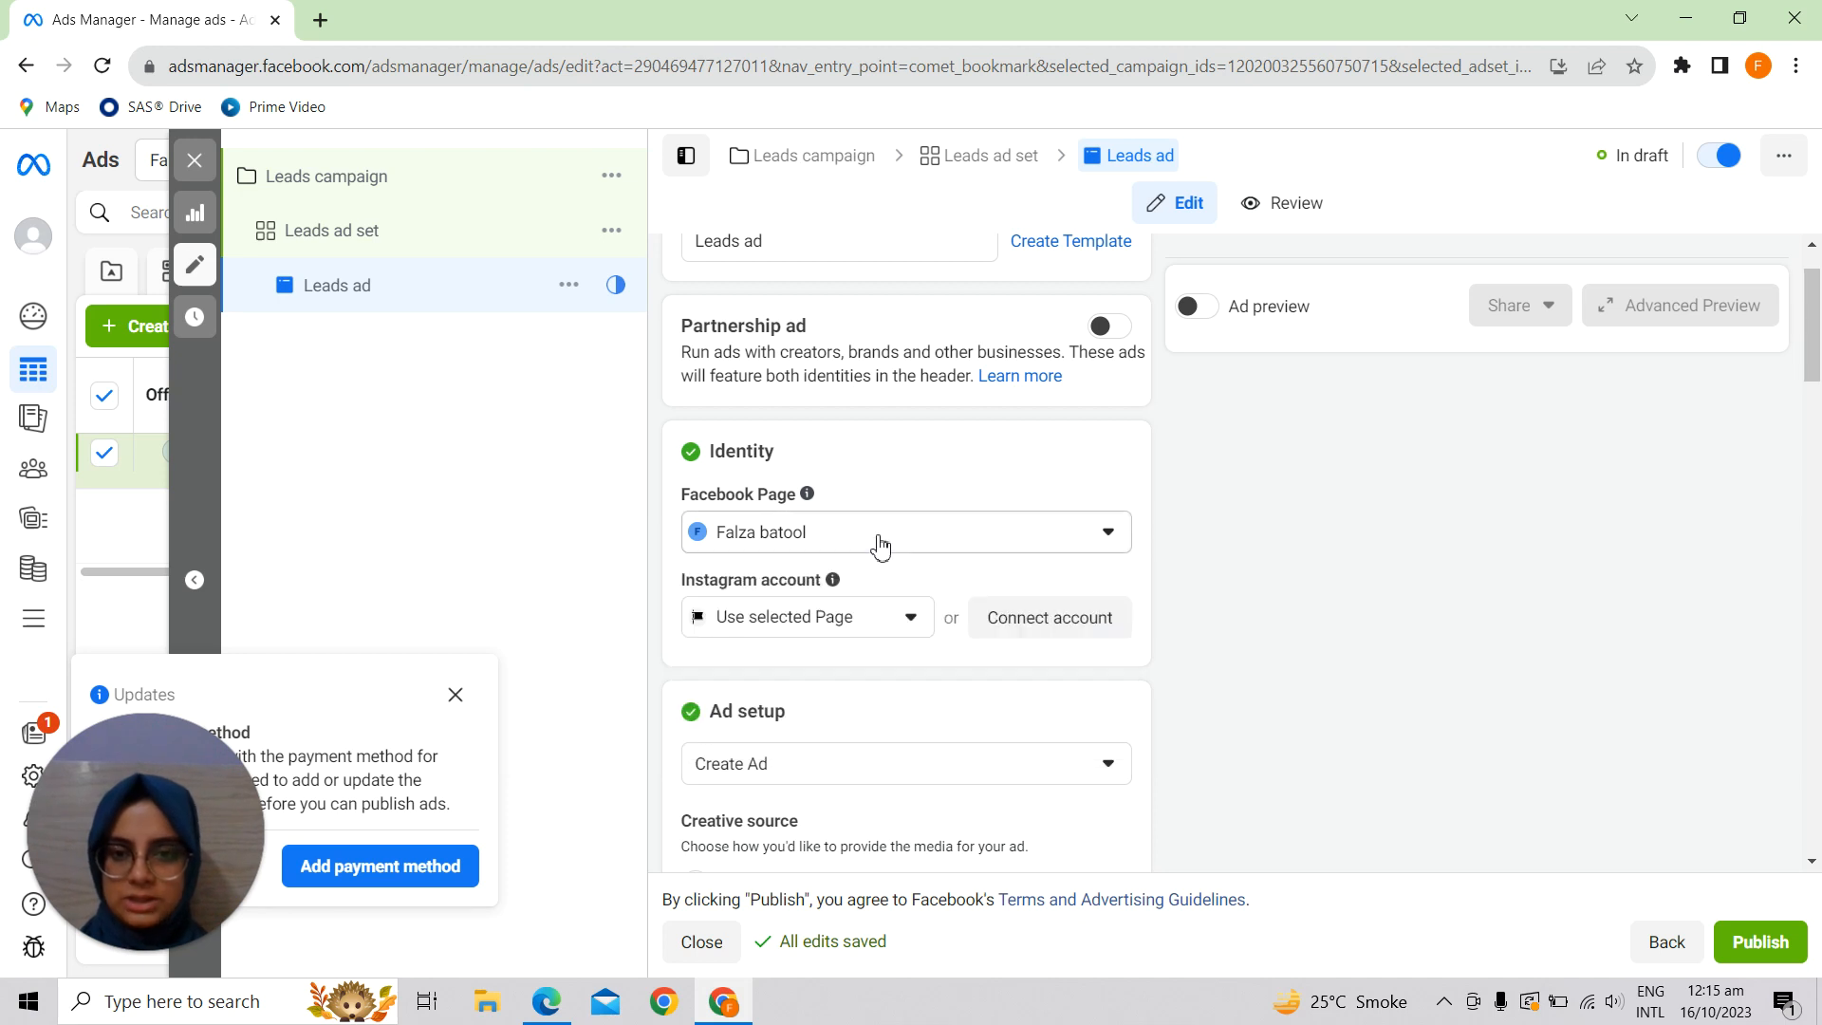
scroll(874, 541, "down", 2)
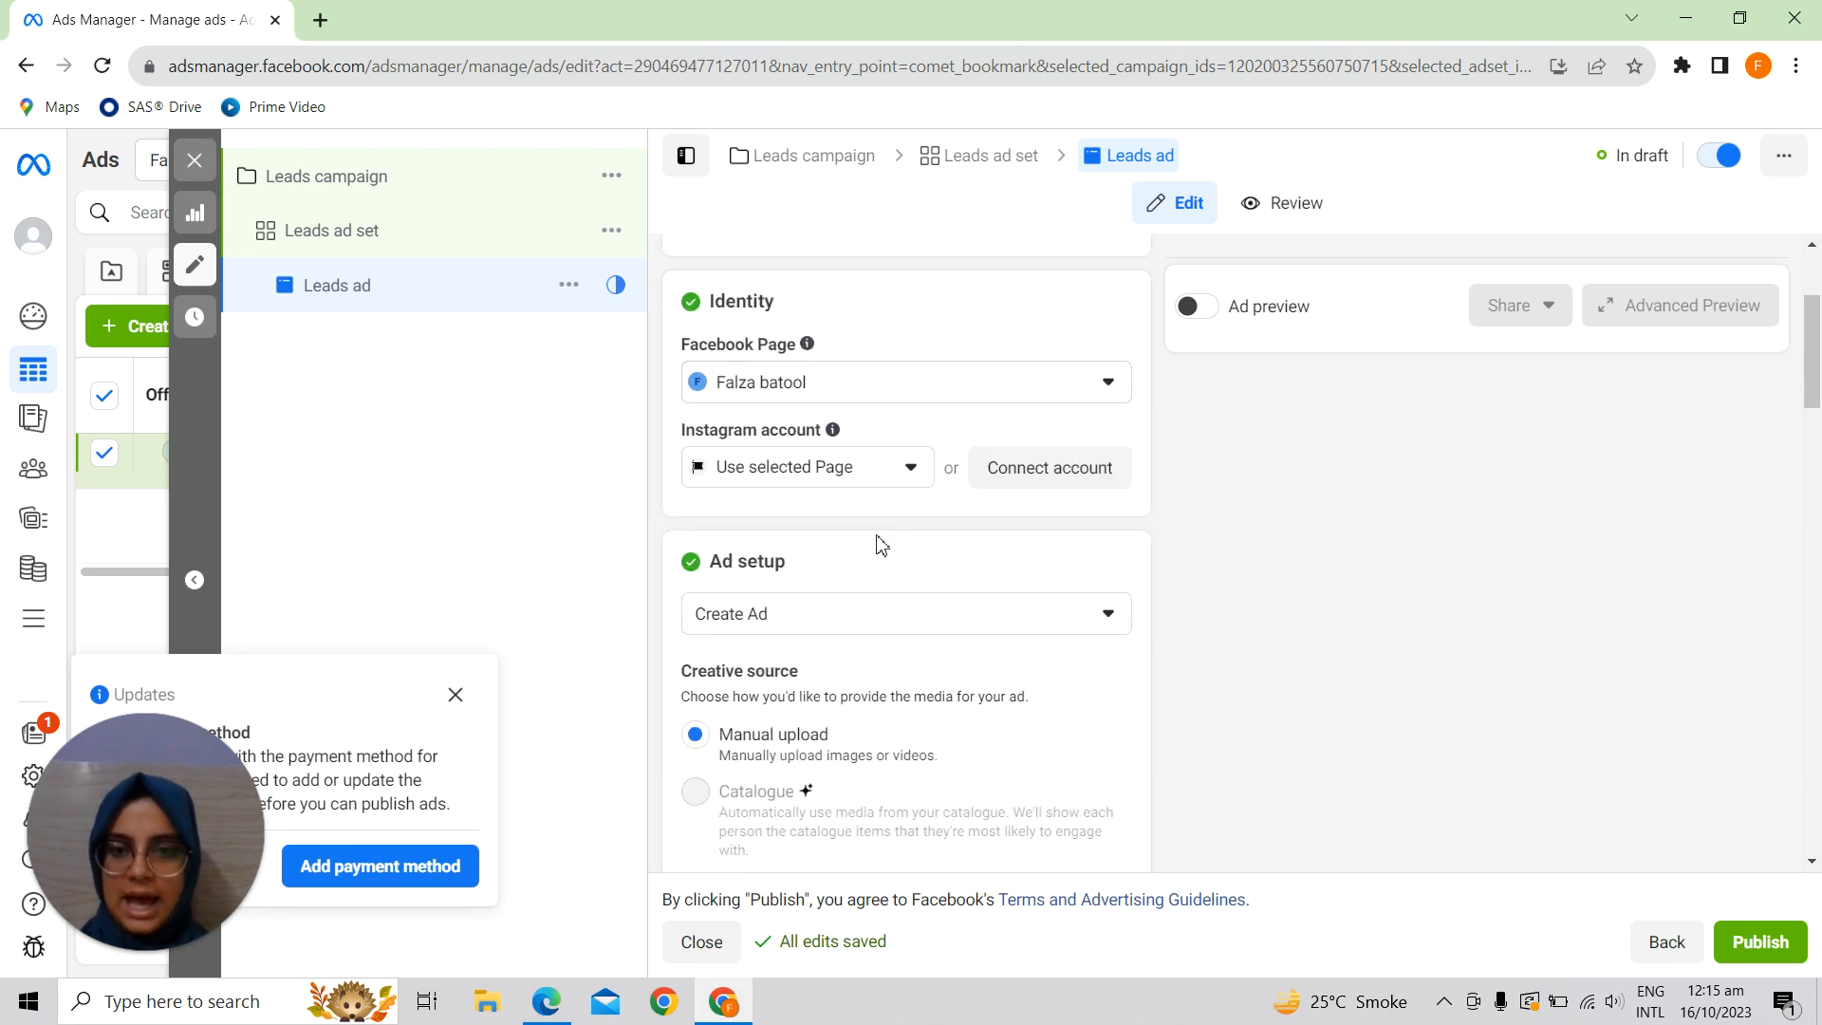
left_click(863, 477)
left_click(864, 474)
left_click(864, 474)
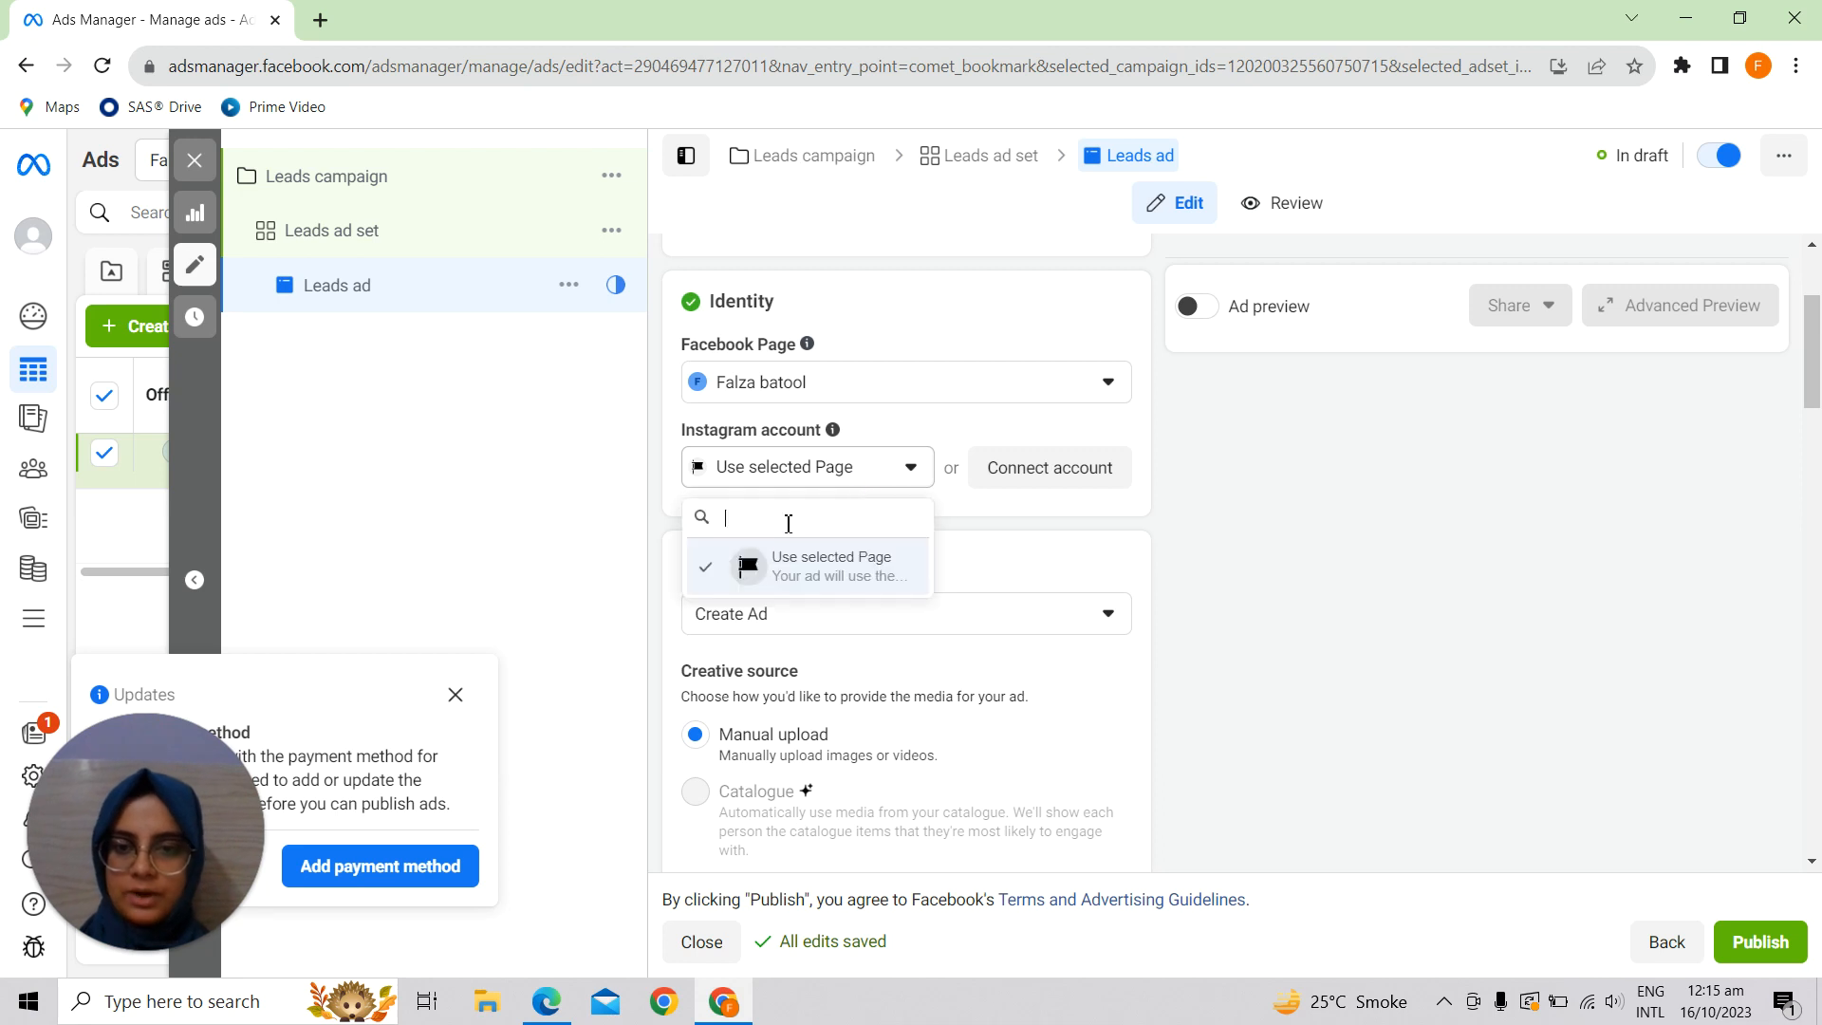
left_click(894, 481)
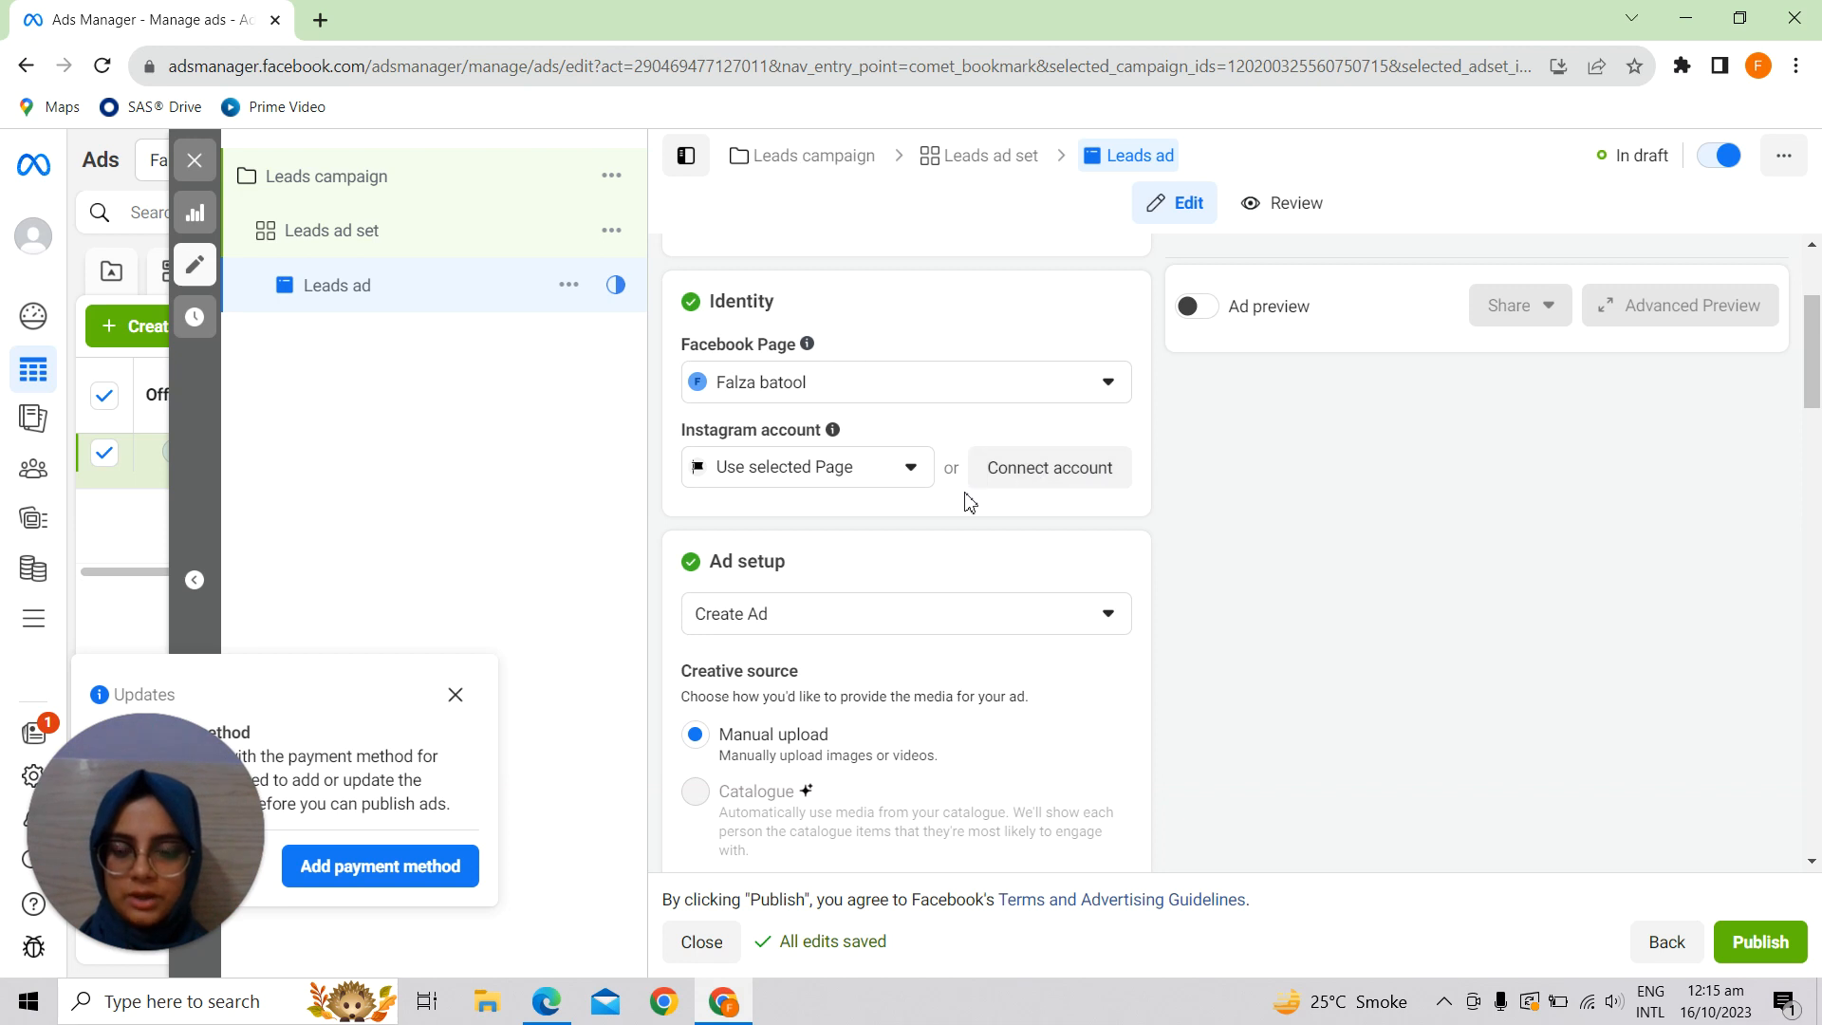
- Turn on the ad preview for the Leads ad
scroll(966, 503, "down", 1)
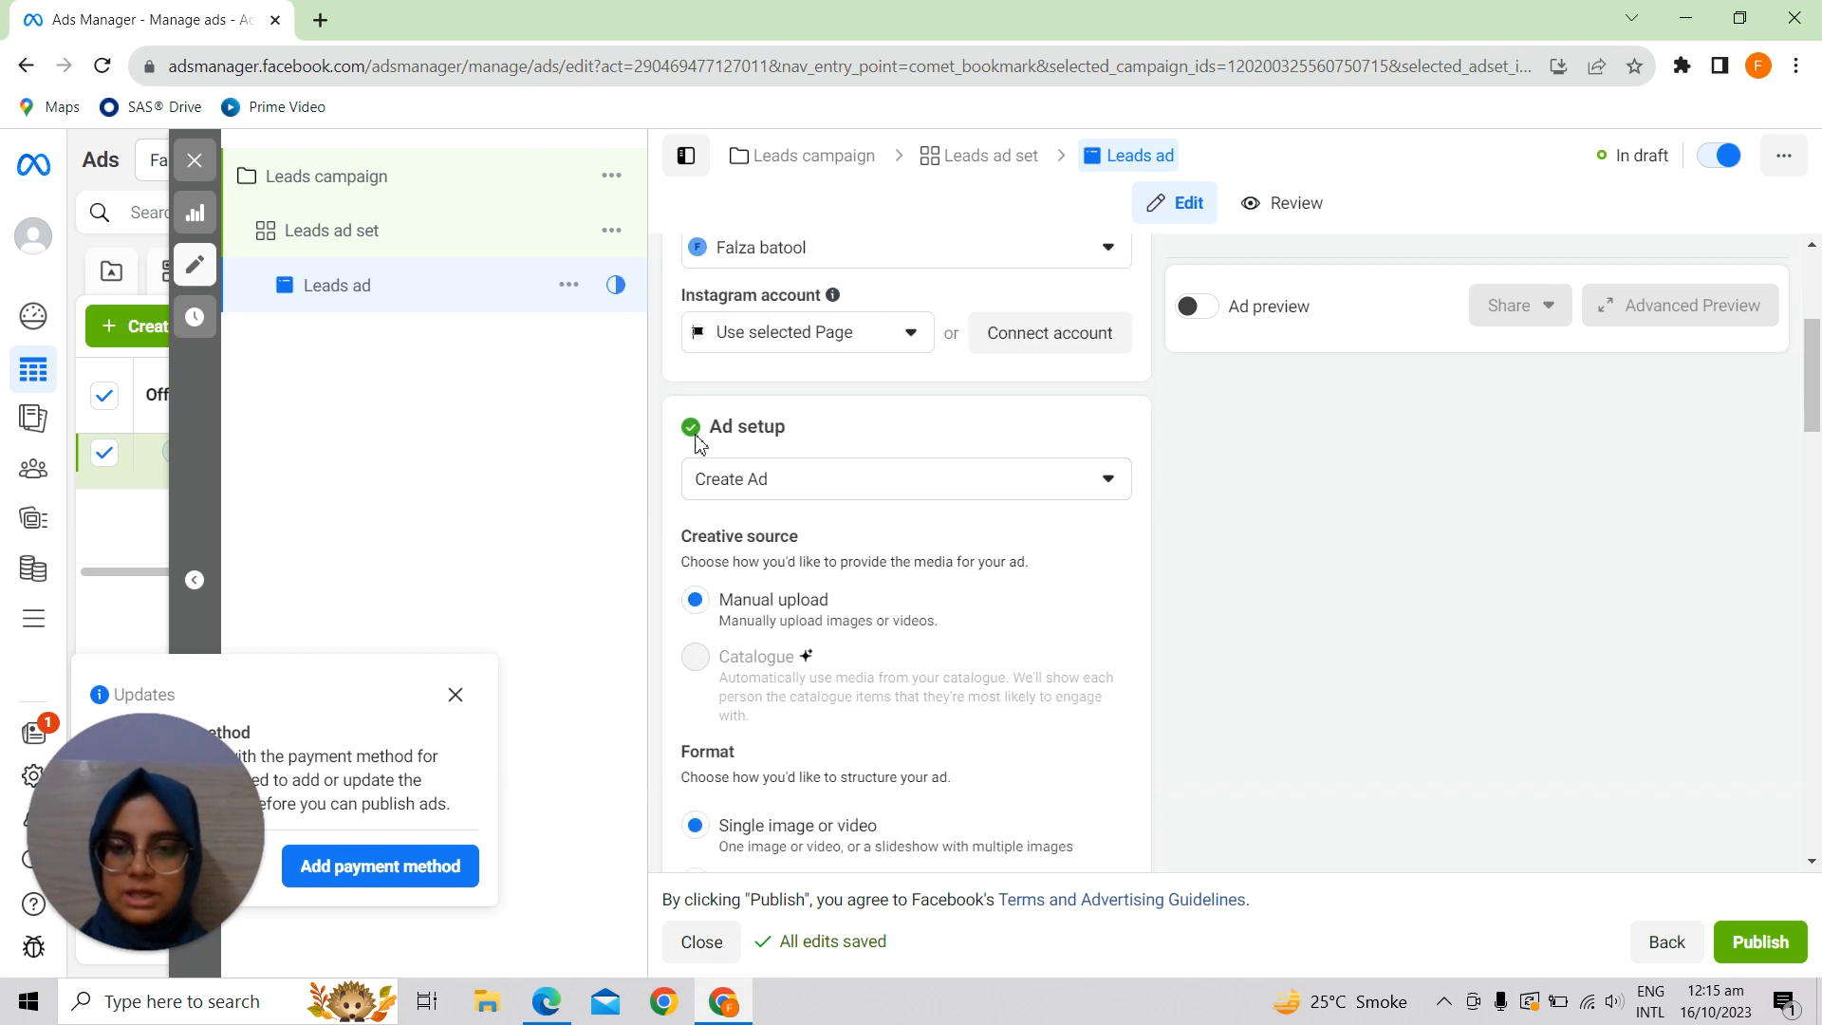
scroll(785, 537, "down", 1)
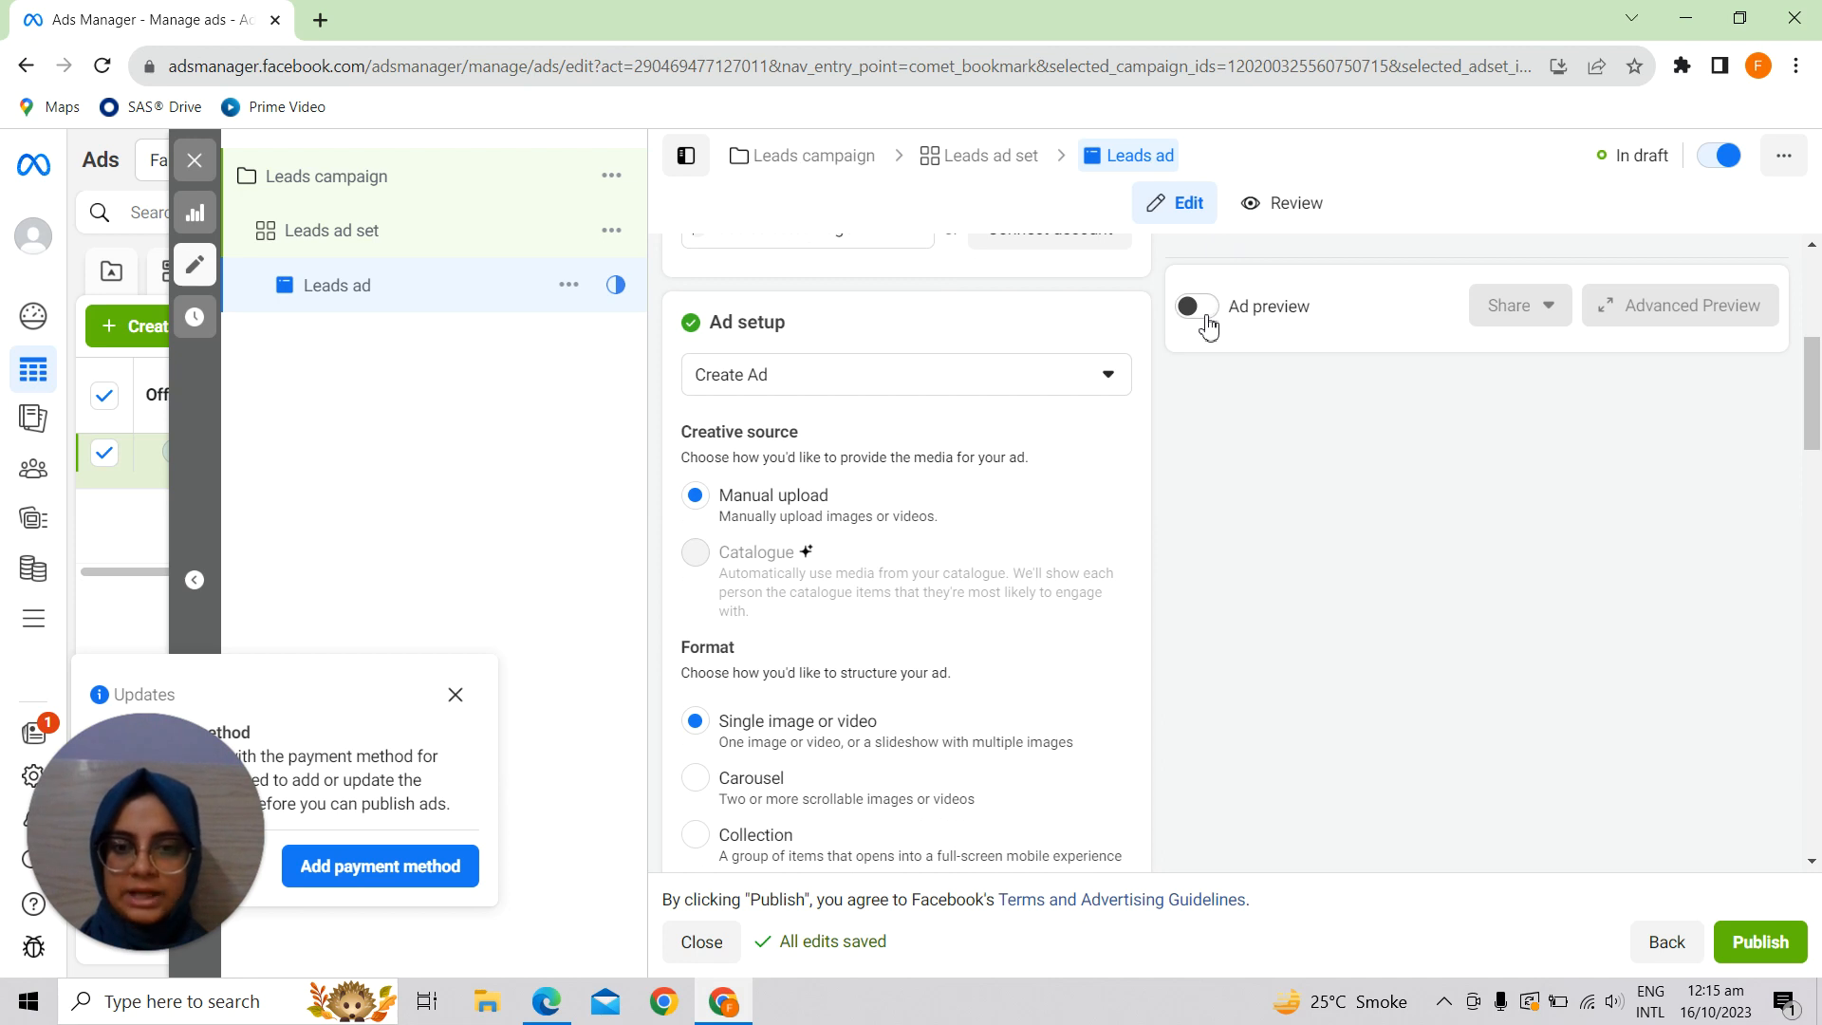
left_click(1205, 318)
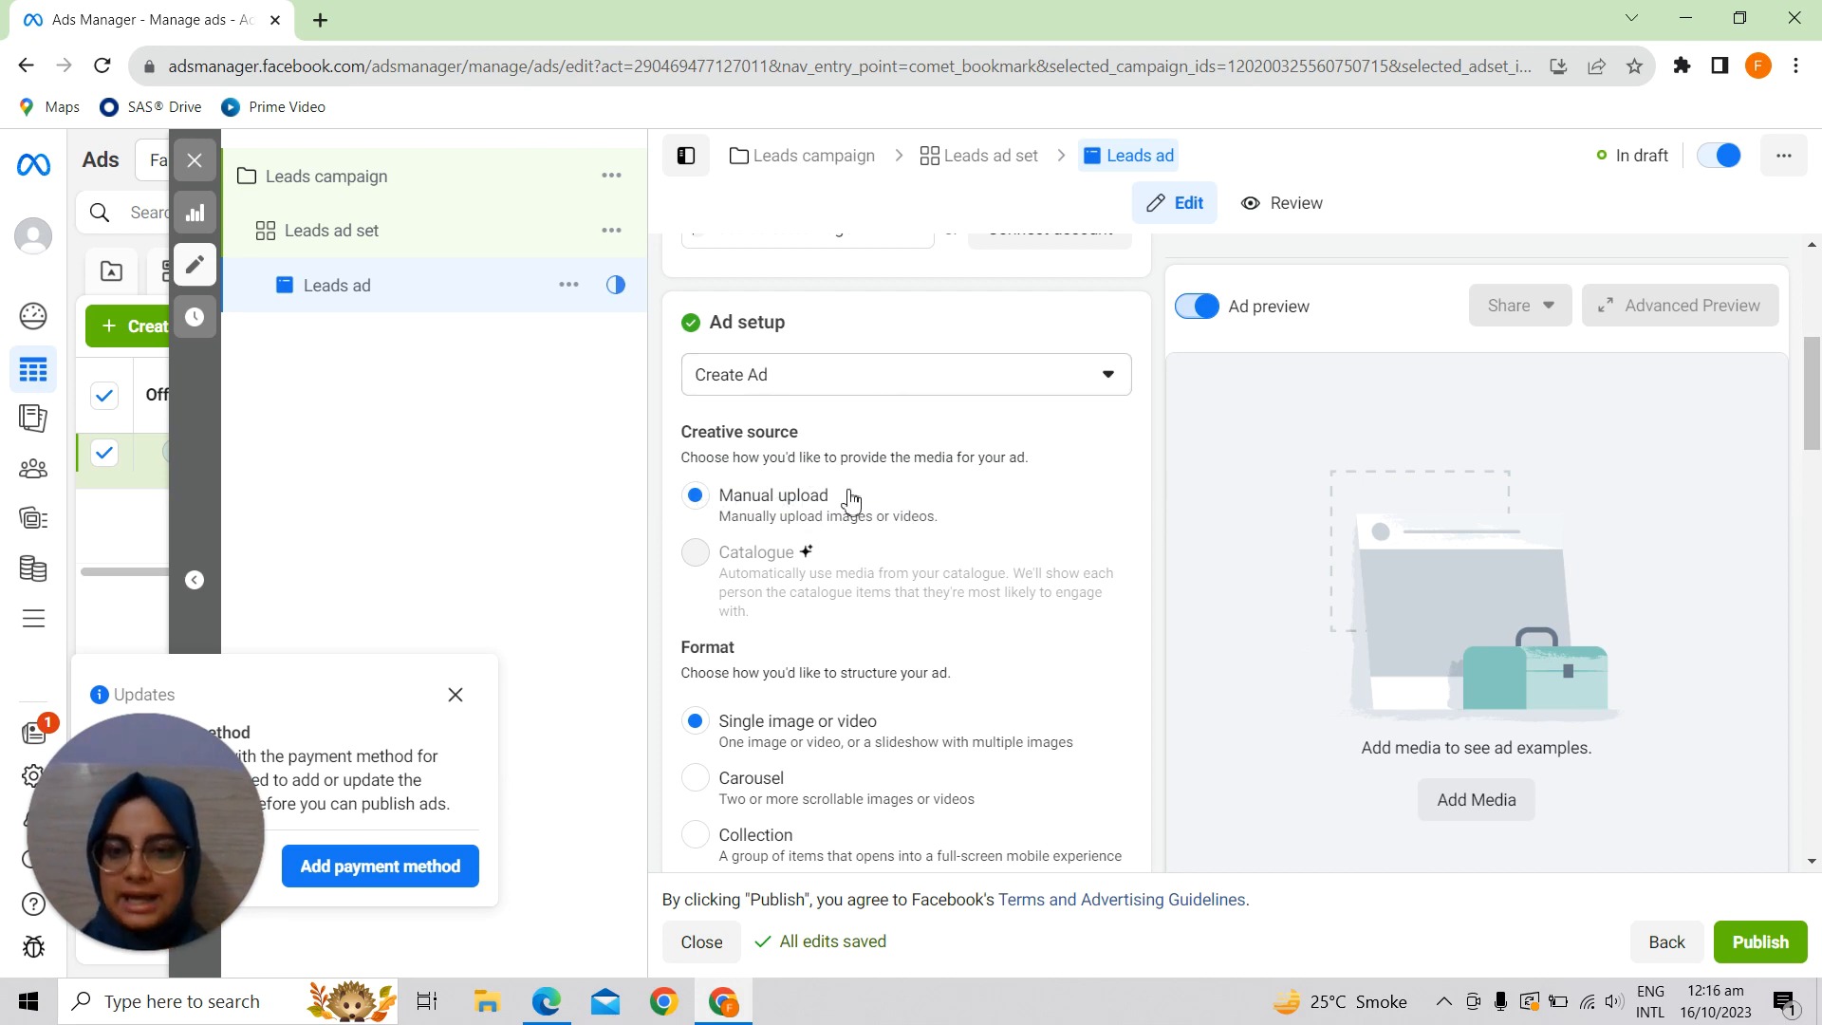
- Review the creative source and format options in the ad setup and turn off Multi-advertiser ads
scroll(847, 476, "down", 1)
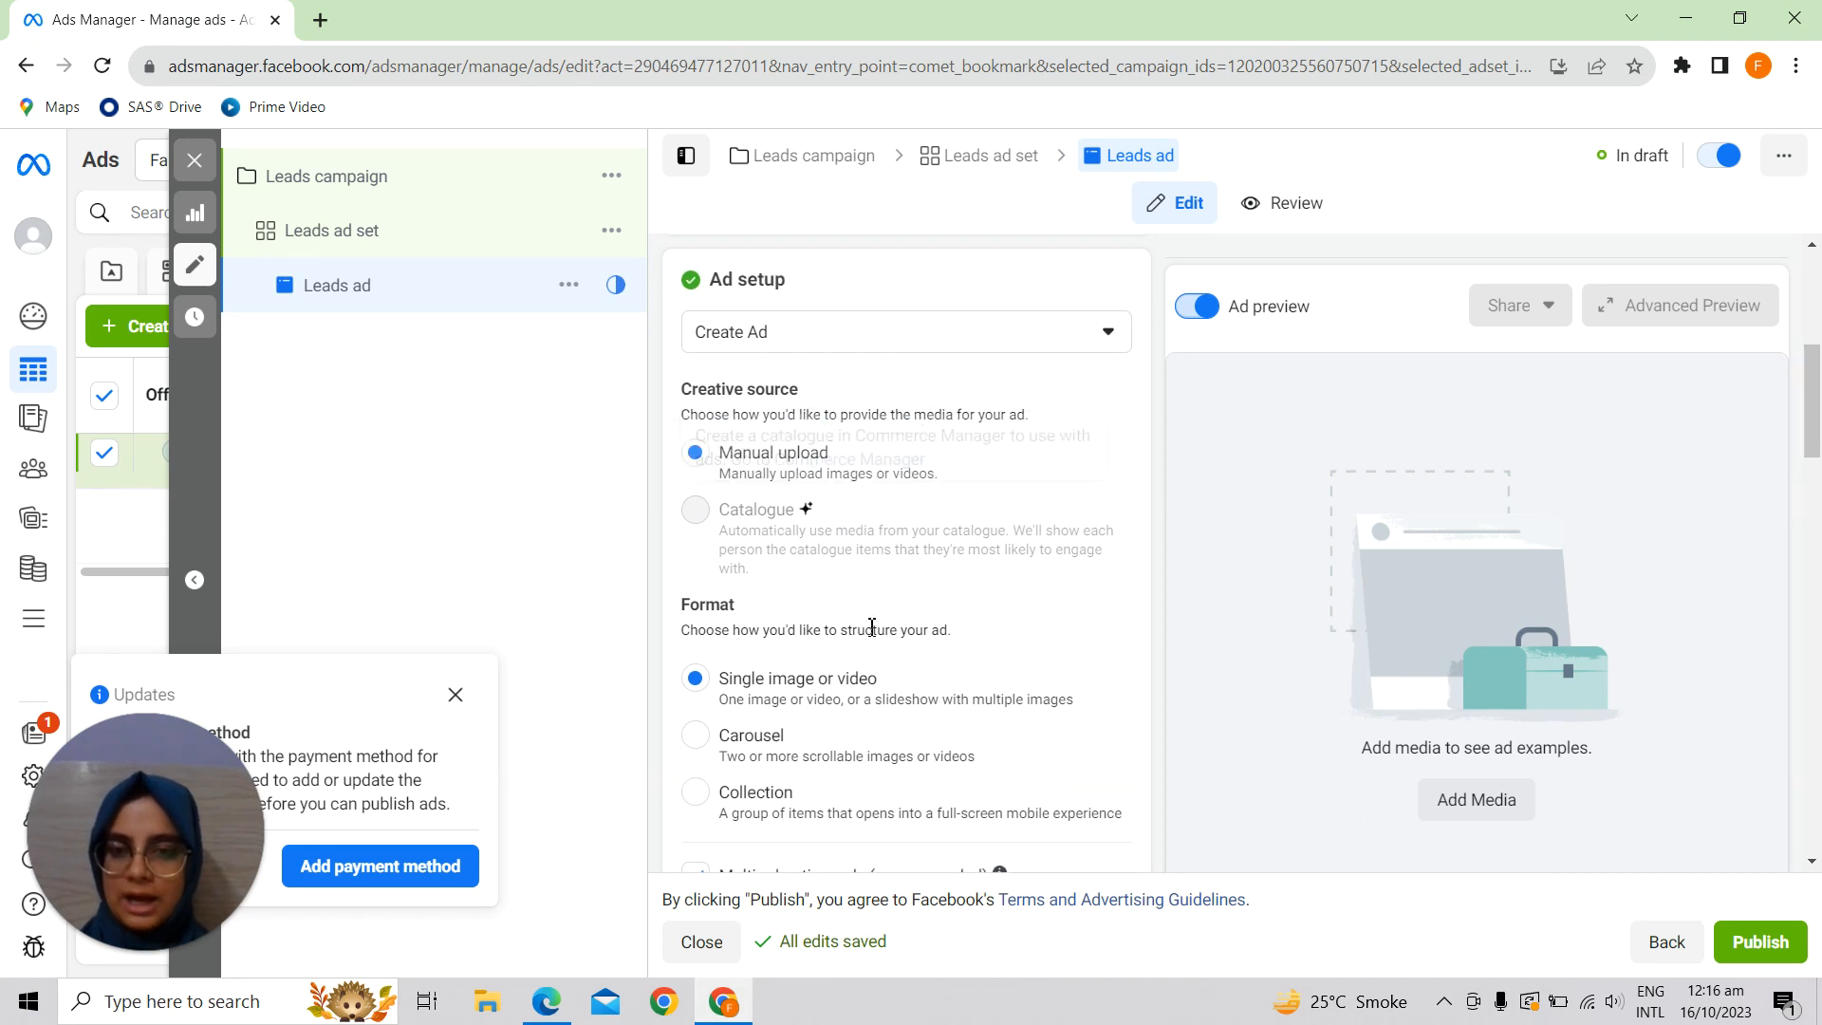
scroll(870, 612, "down", 2)
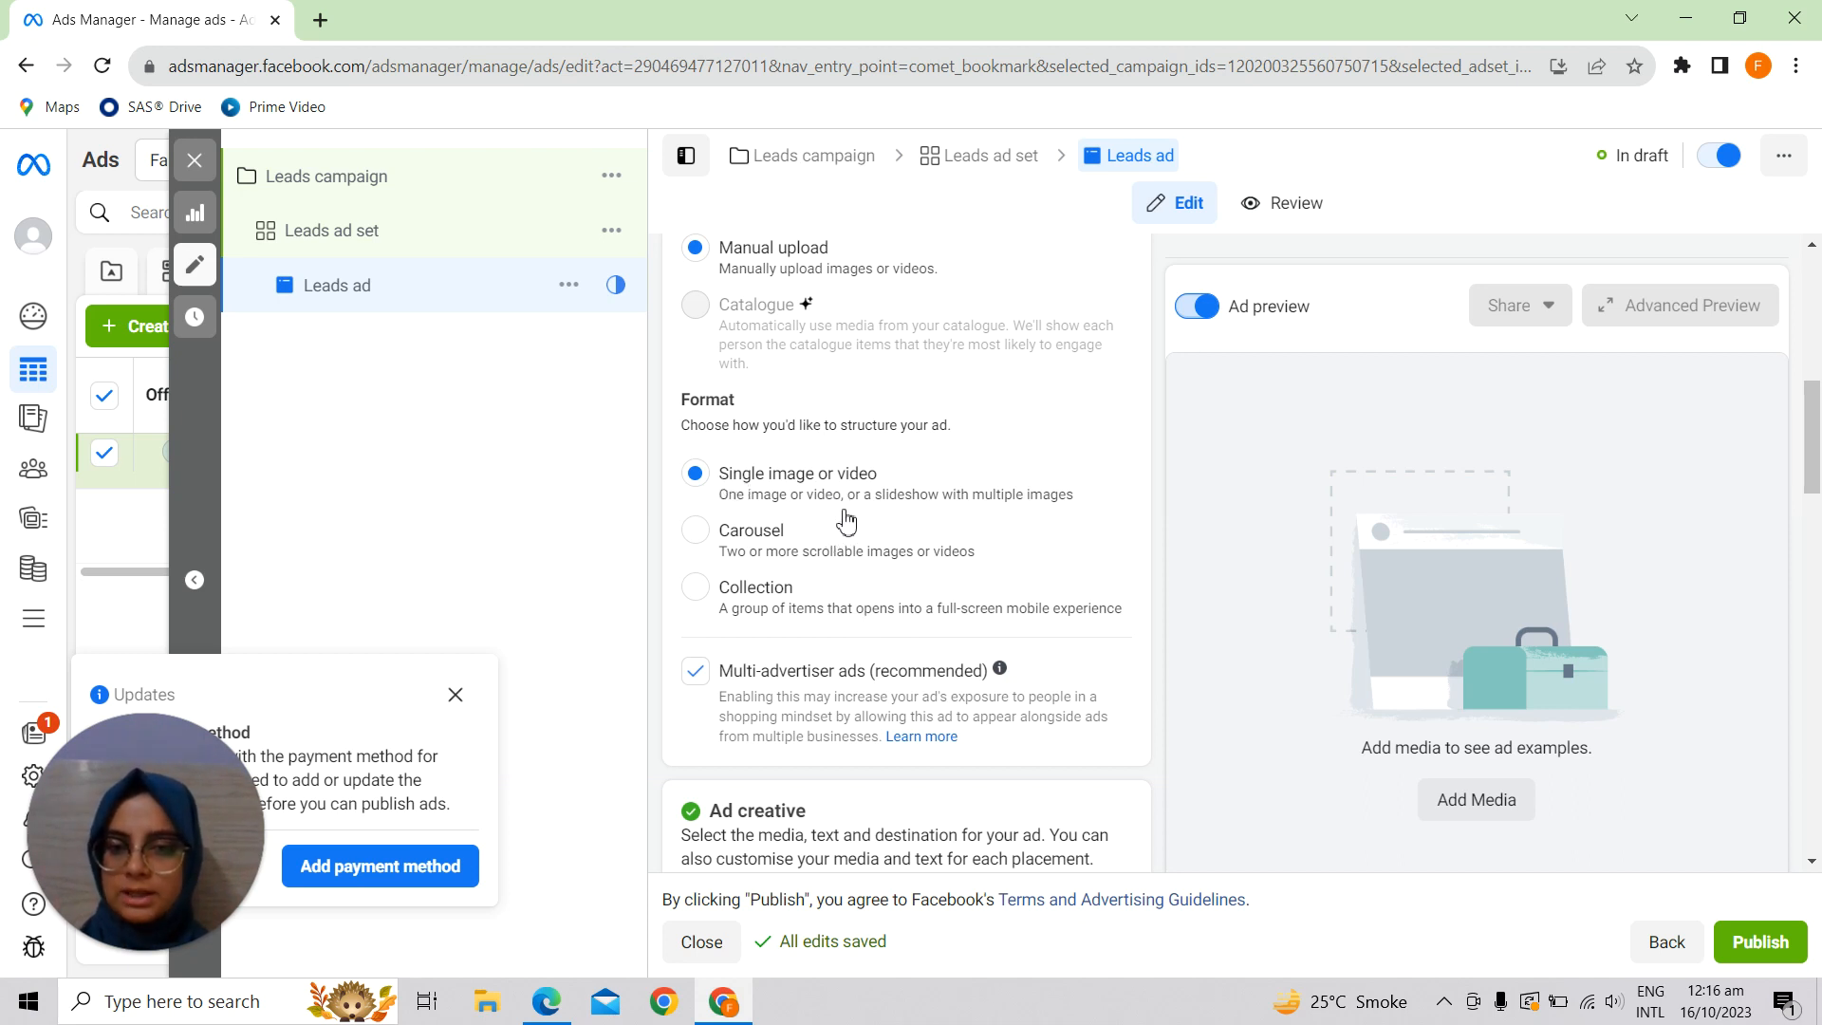
scroll(841, 541, "down", 1)
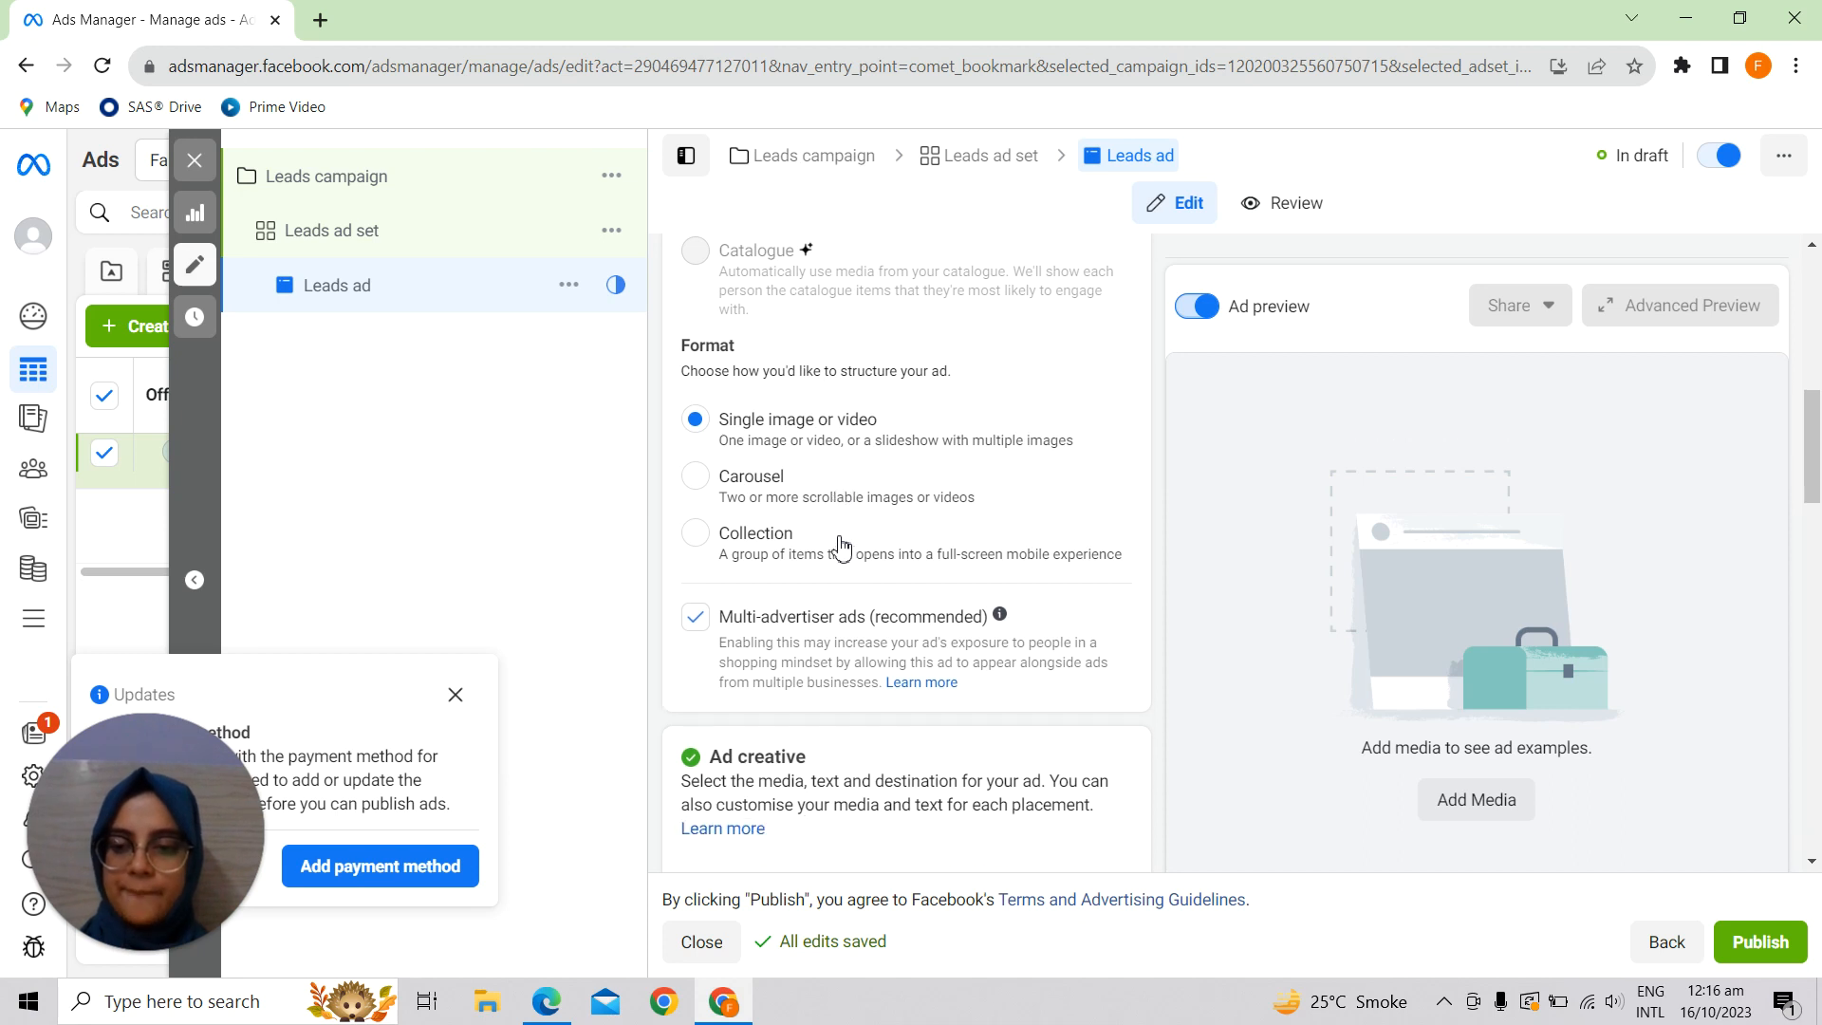
scroll(841, 543, "up", 1)
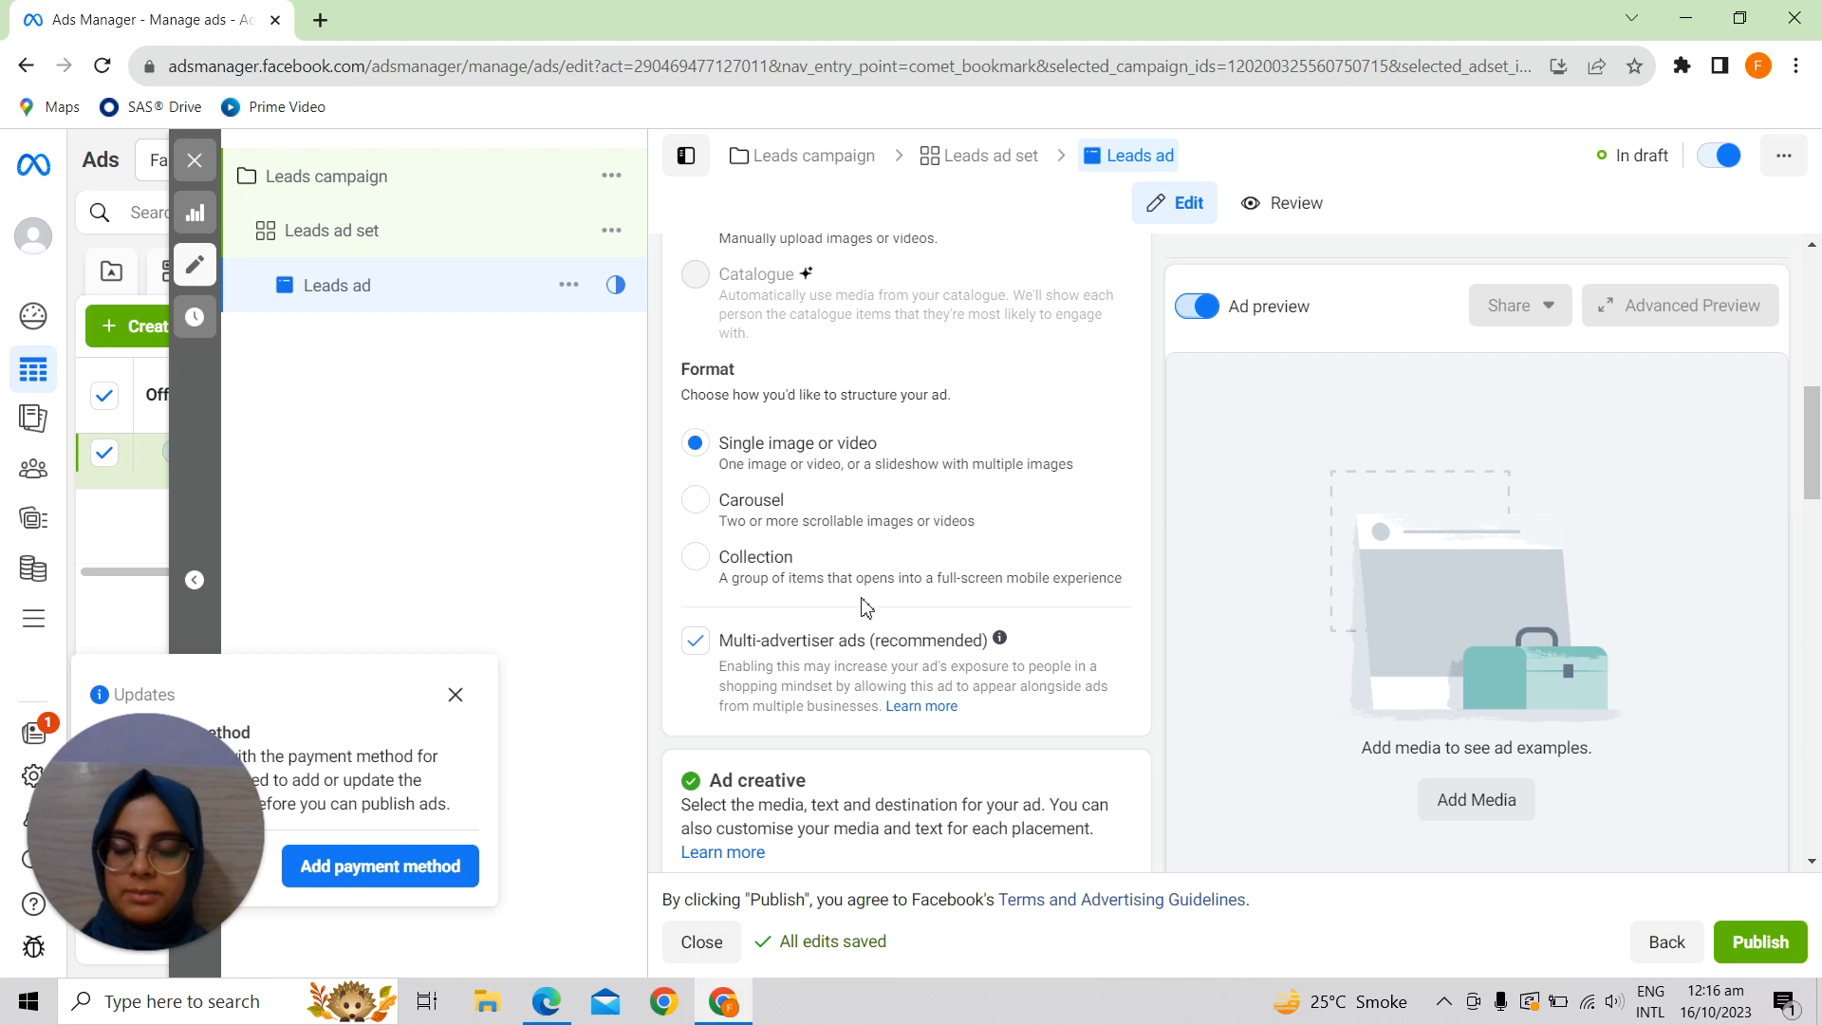
scroll(863, 608, "down", 3)
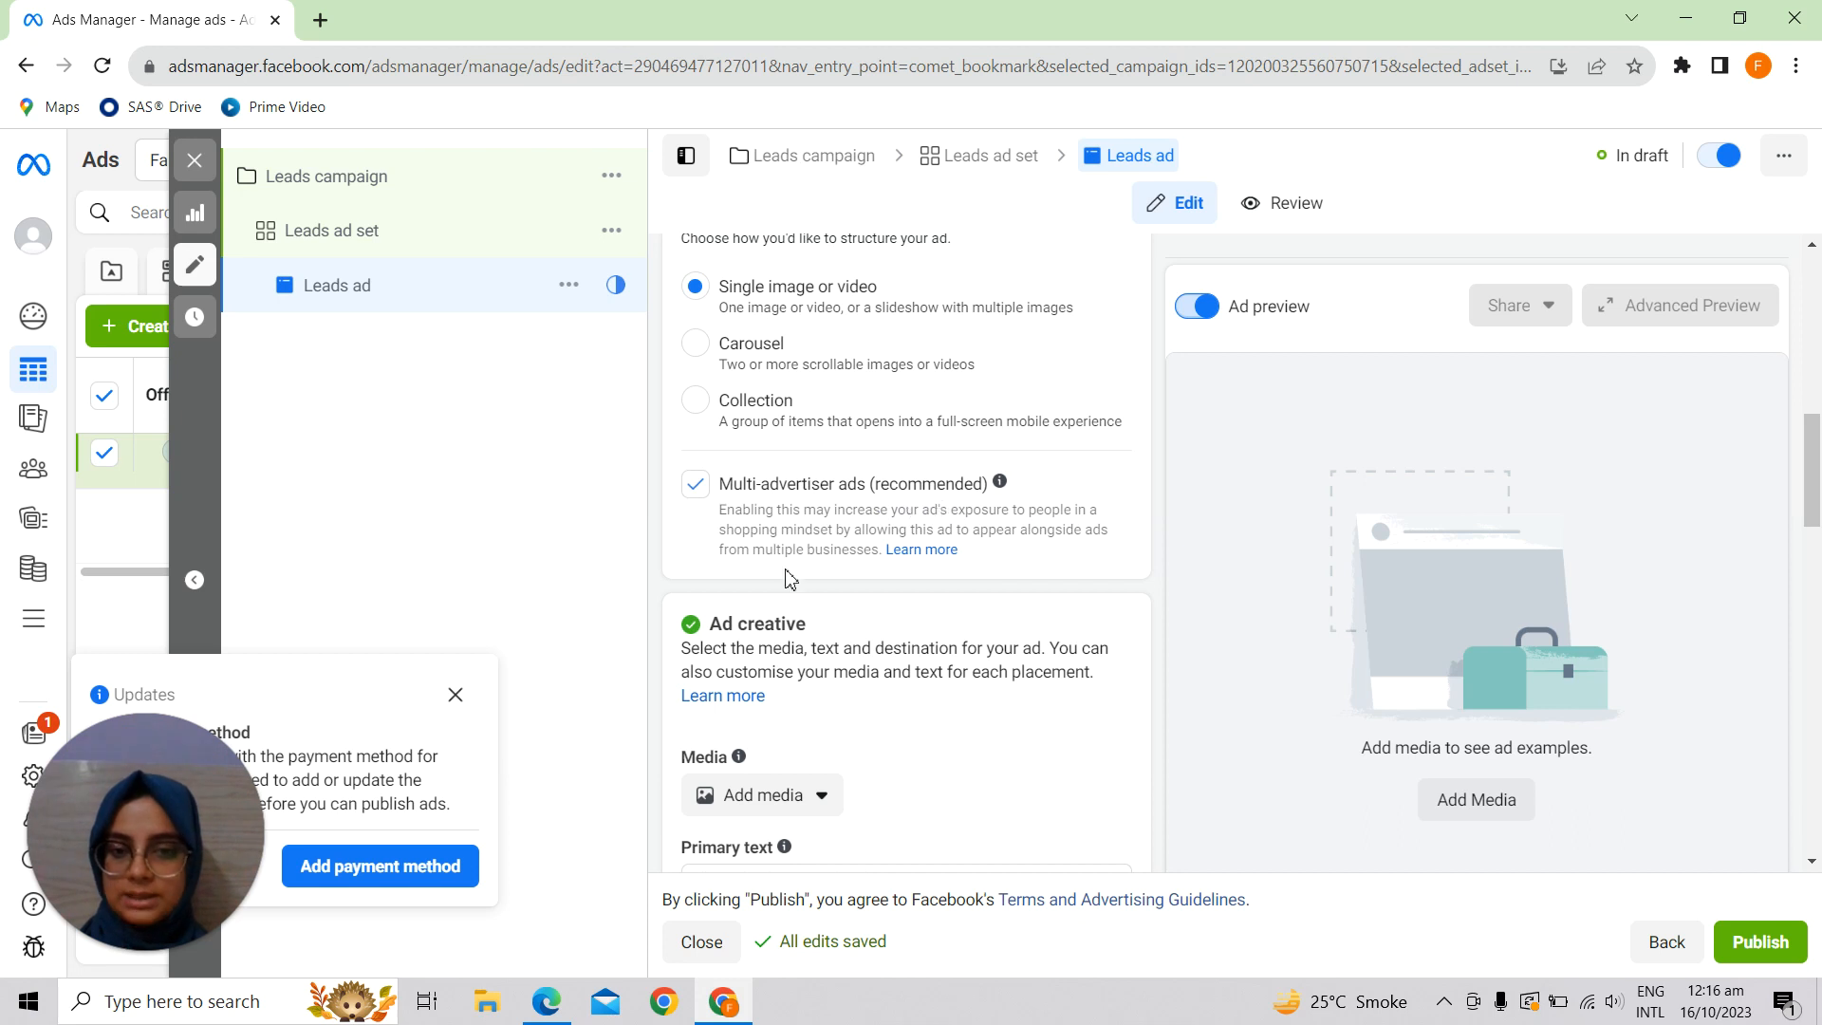
scroll(813, 623, "down", 1)
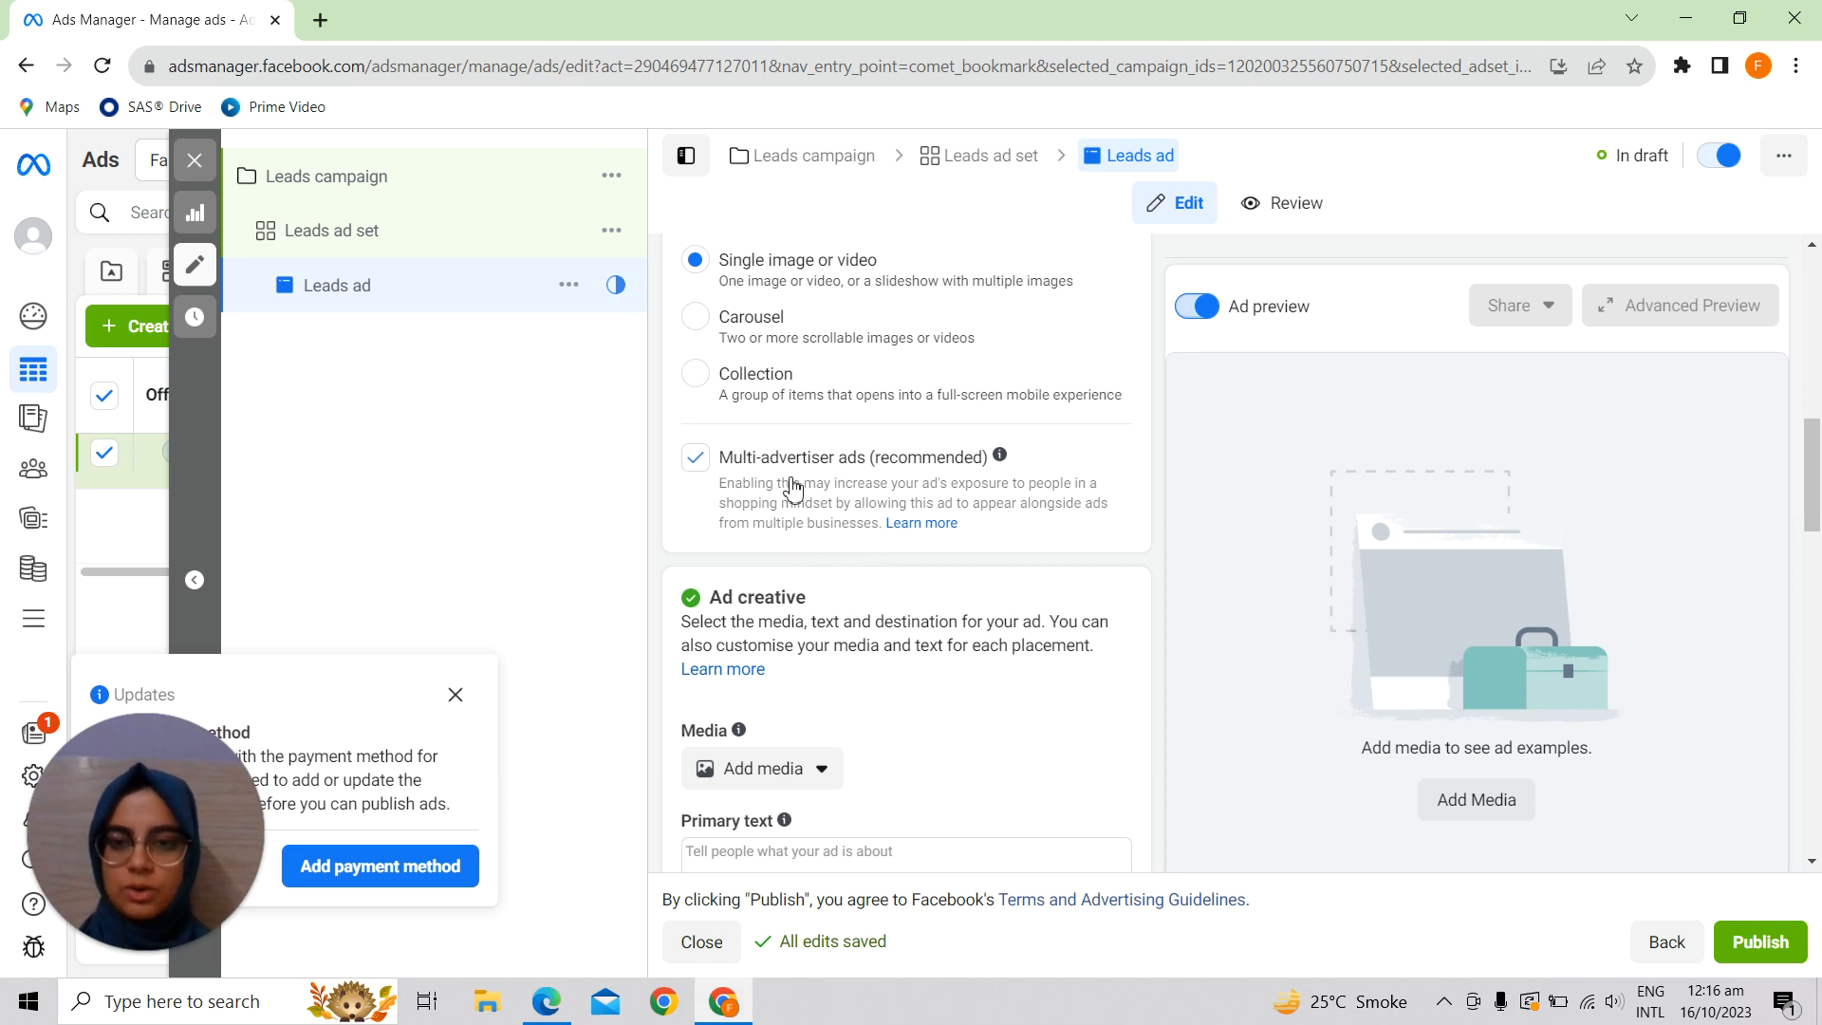
scroll(787, 541, "down", 1)
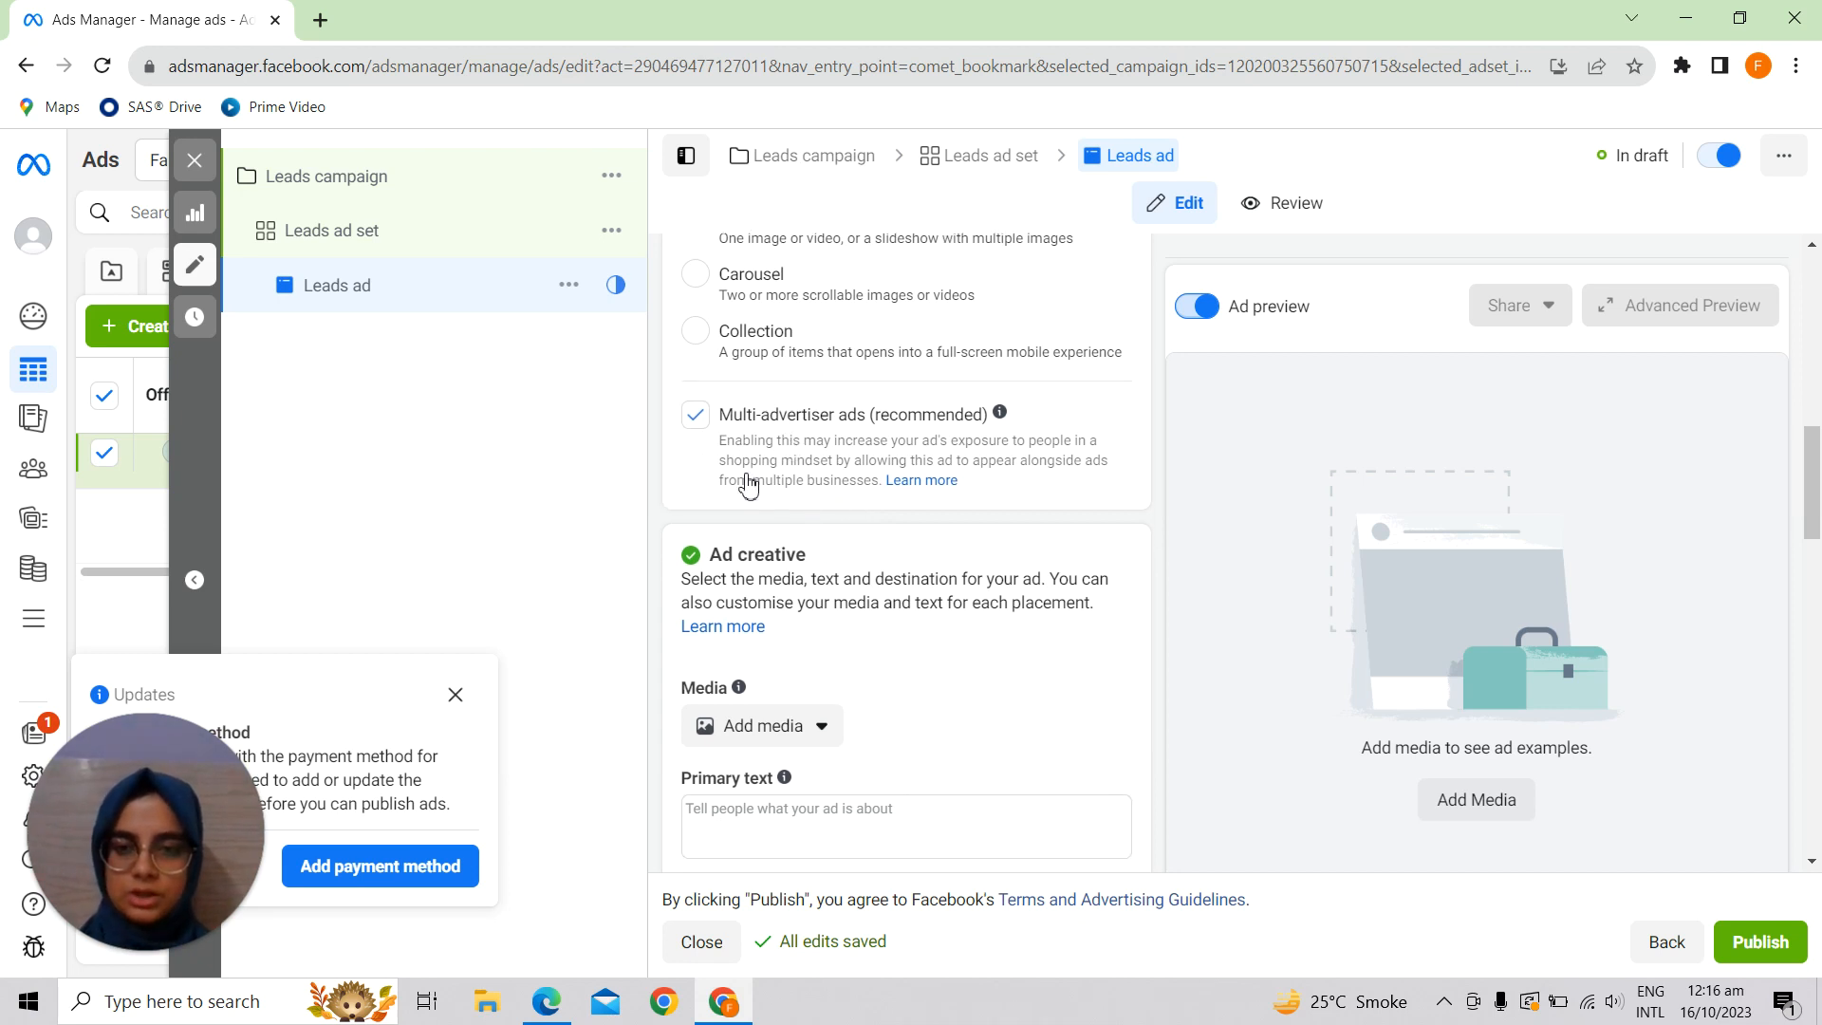
left_click(695, 415)
- Add the account image aroma (1).png as the ad's media and continue to the placement crops
scroll(862, 596, "down", 2)
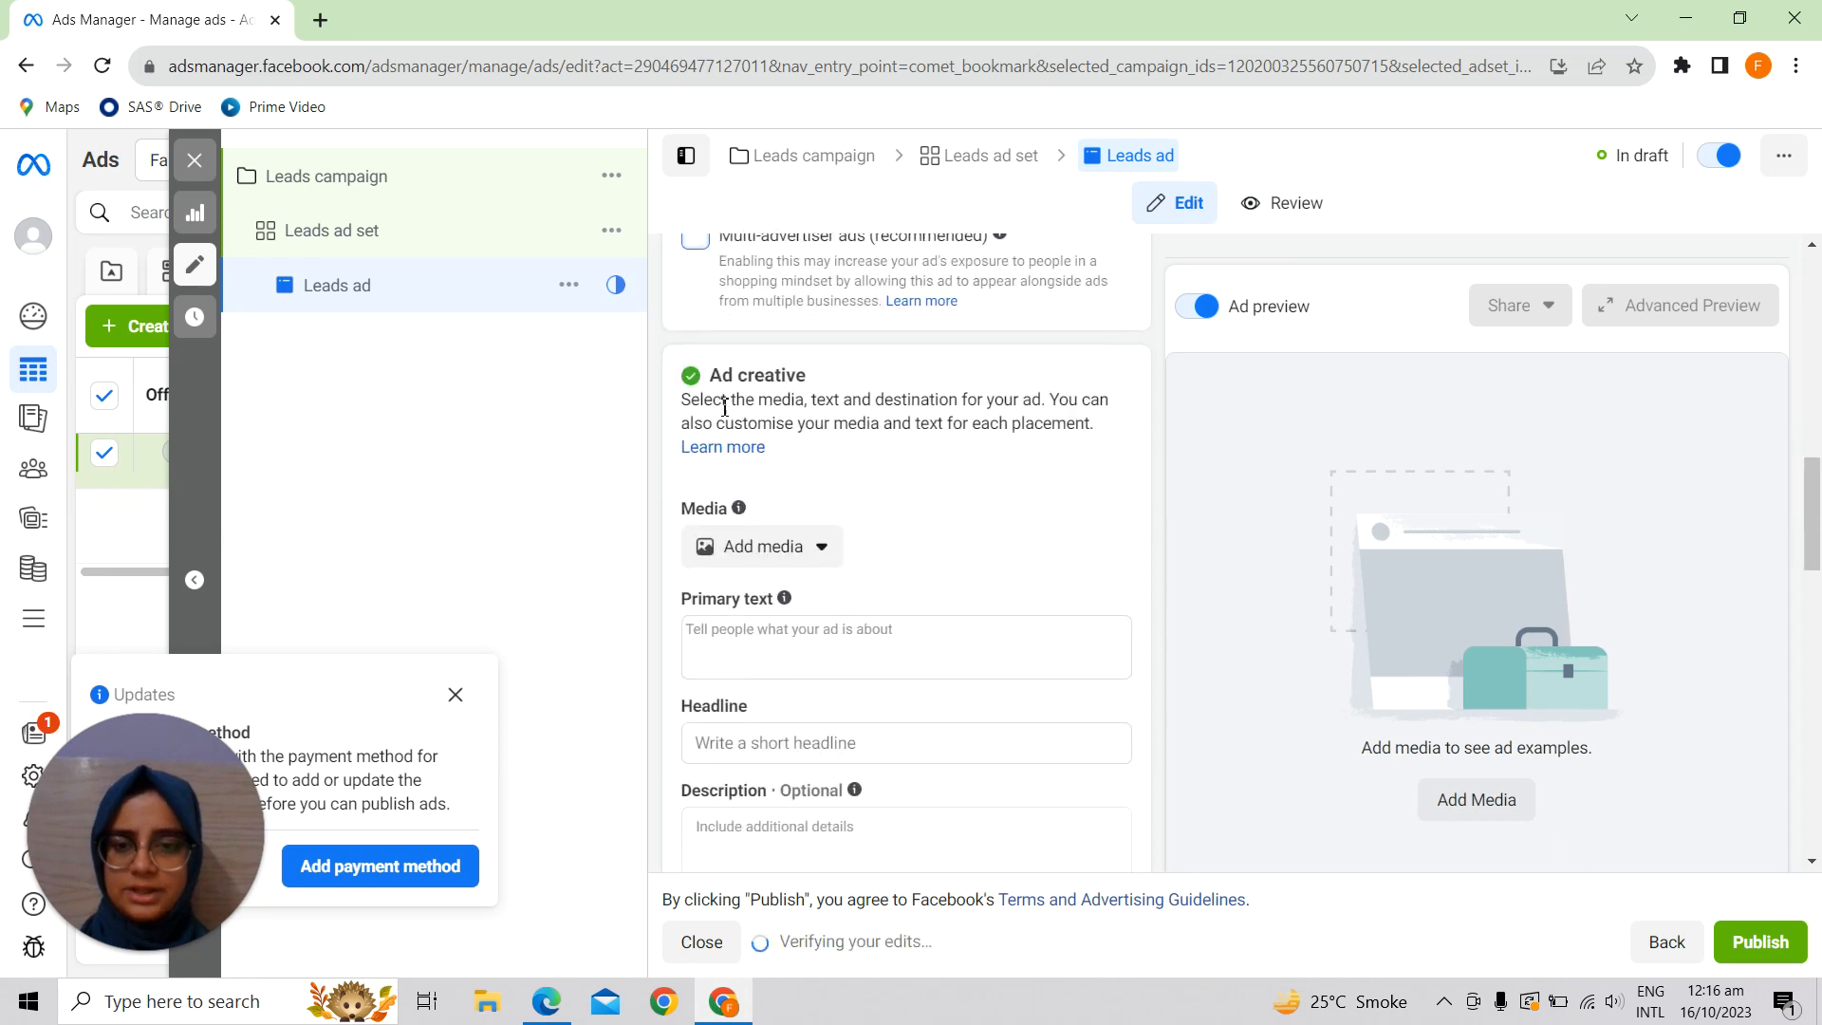
scroll(866, 610, "down", 2)
left_click_drag(867, 610, 874, 786)
left_click(812, 513)
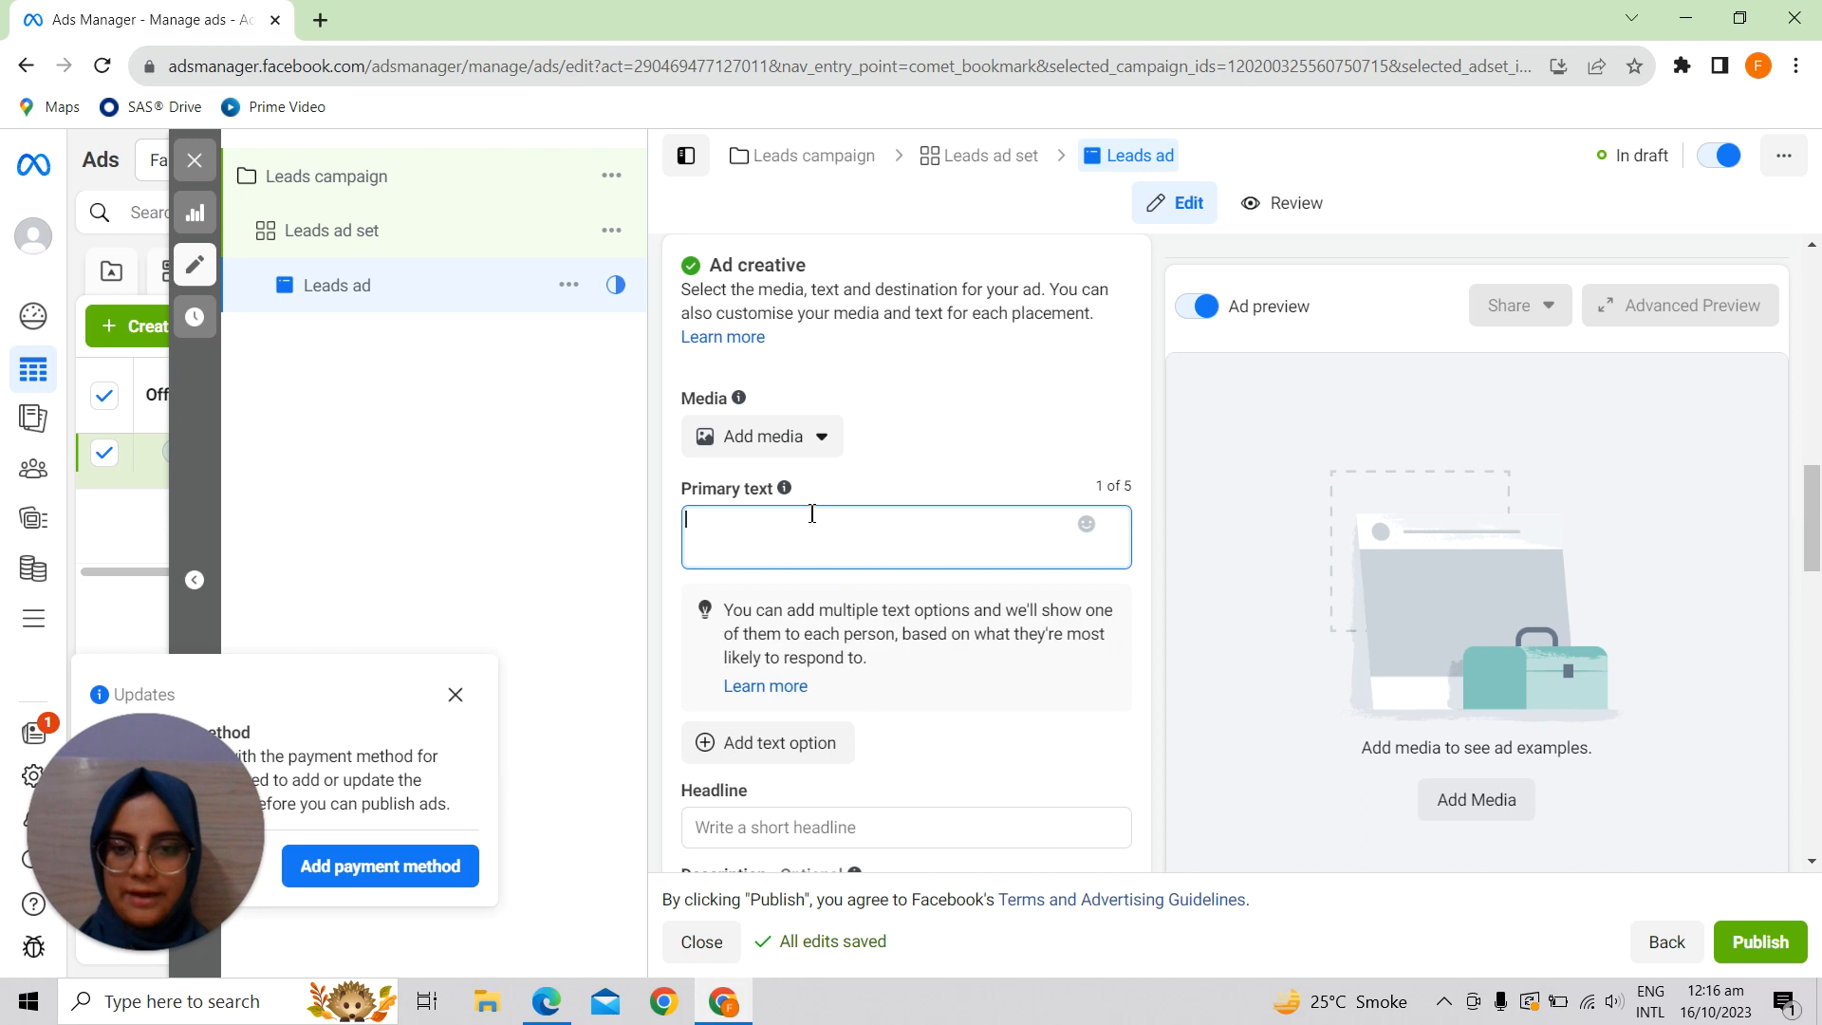
scroll(903, 399, "down", 4)
scroll(902, 399, "up", 2)
scroll(902, 399, "up", 3)
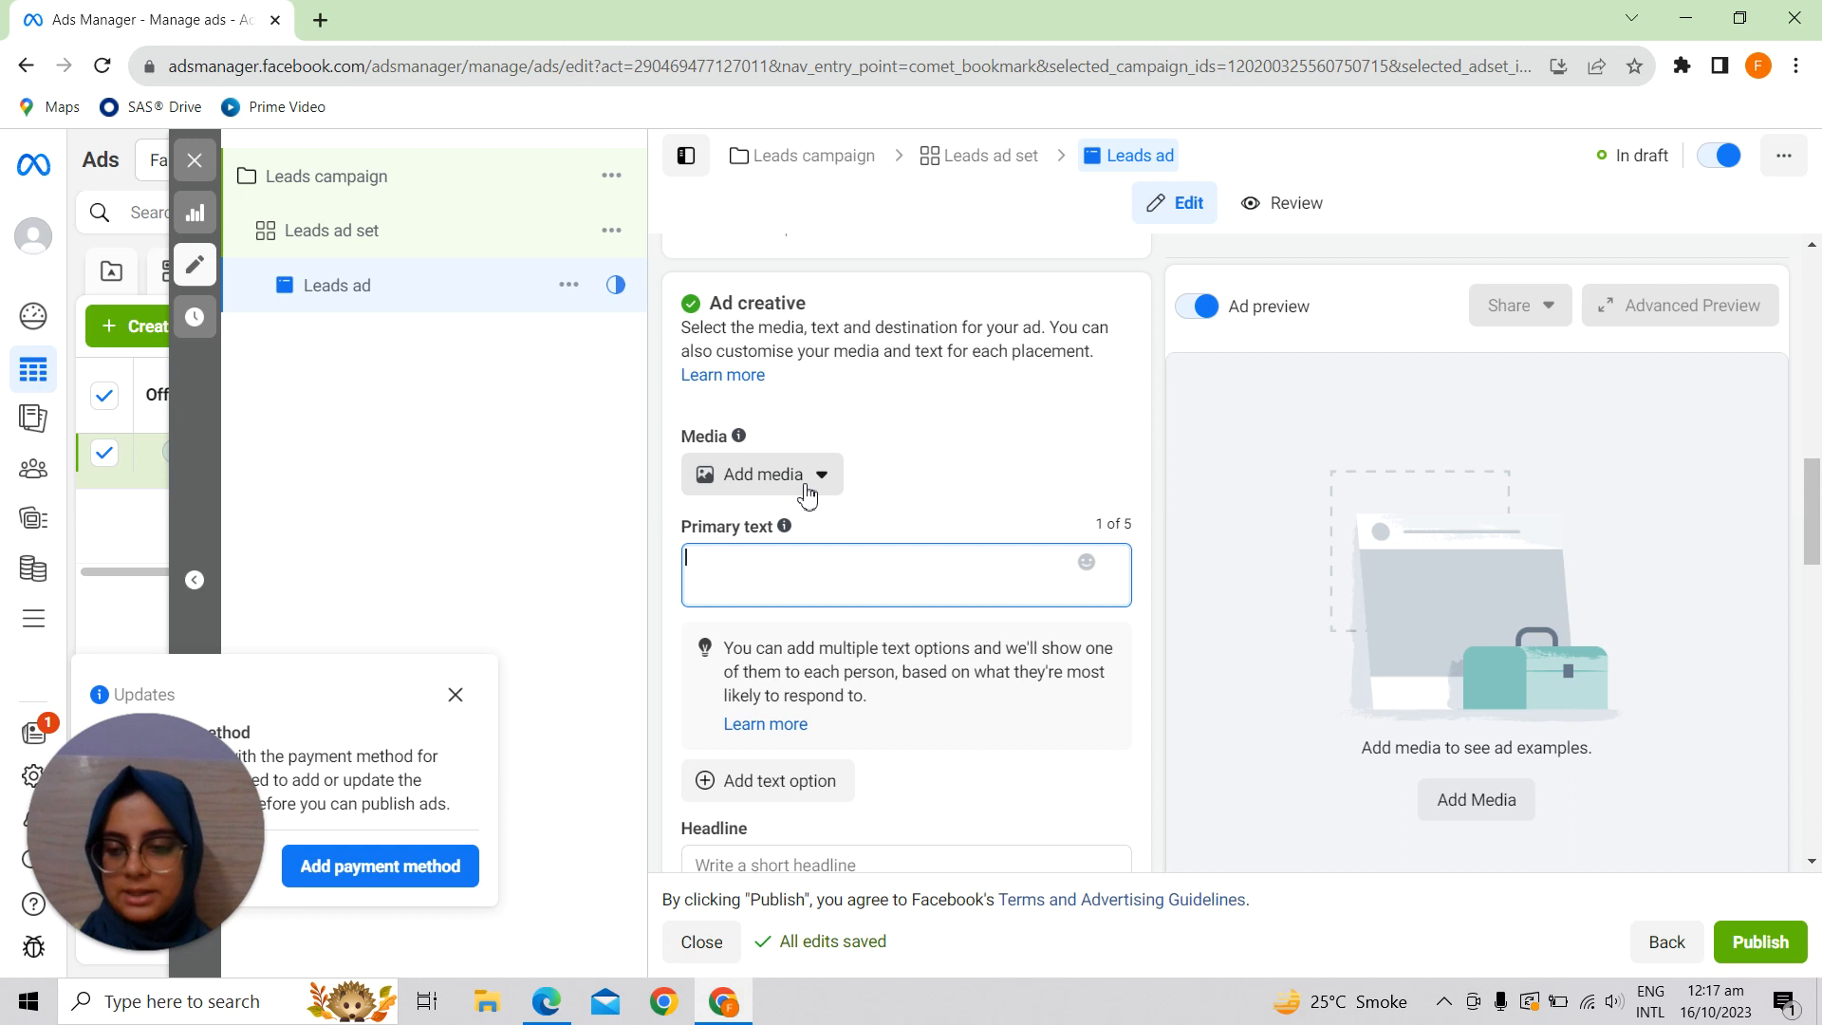
left_click(806, 492)
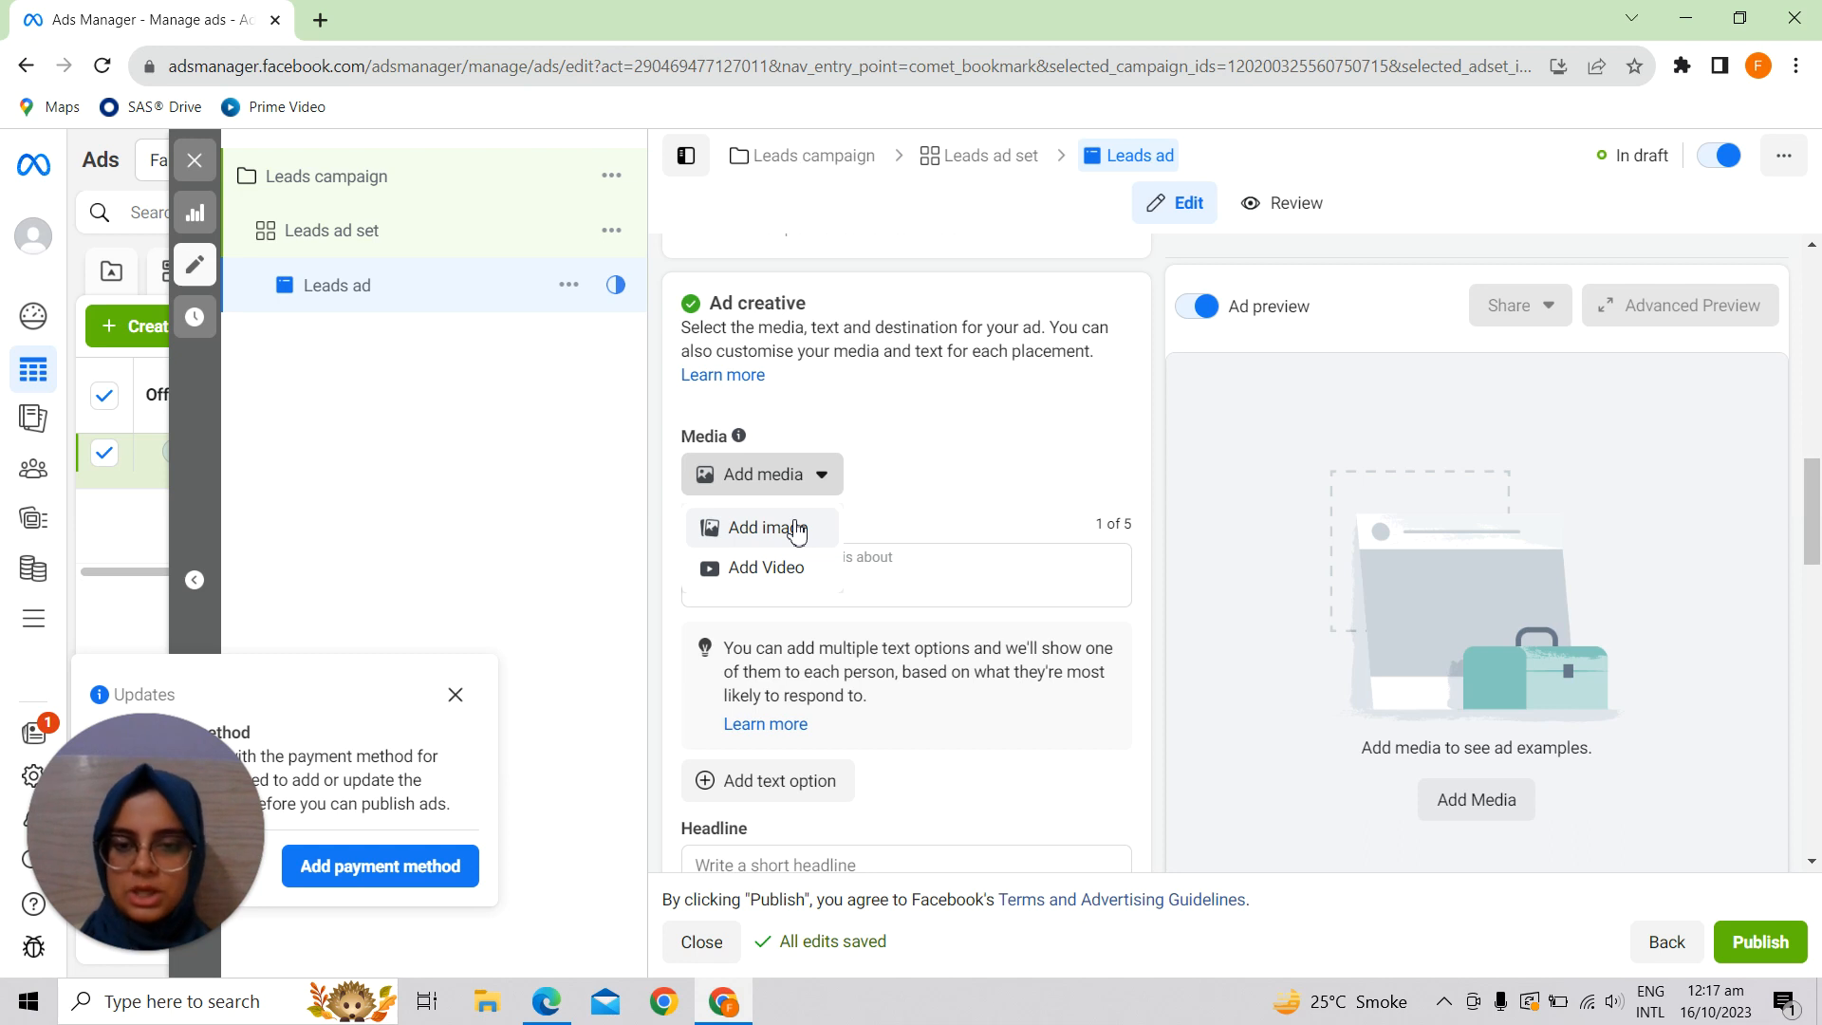
left_click(796, 530)
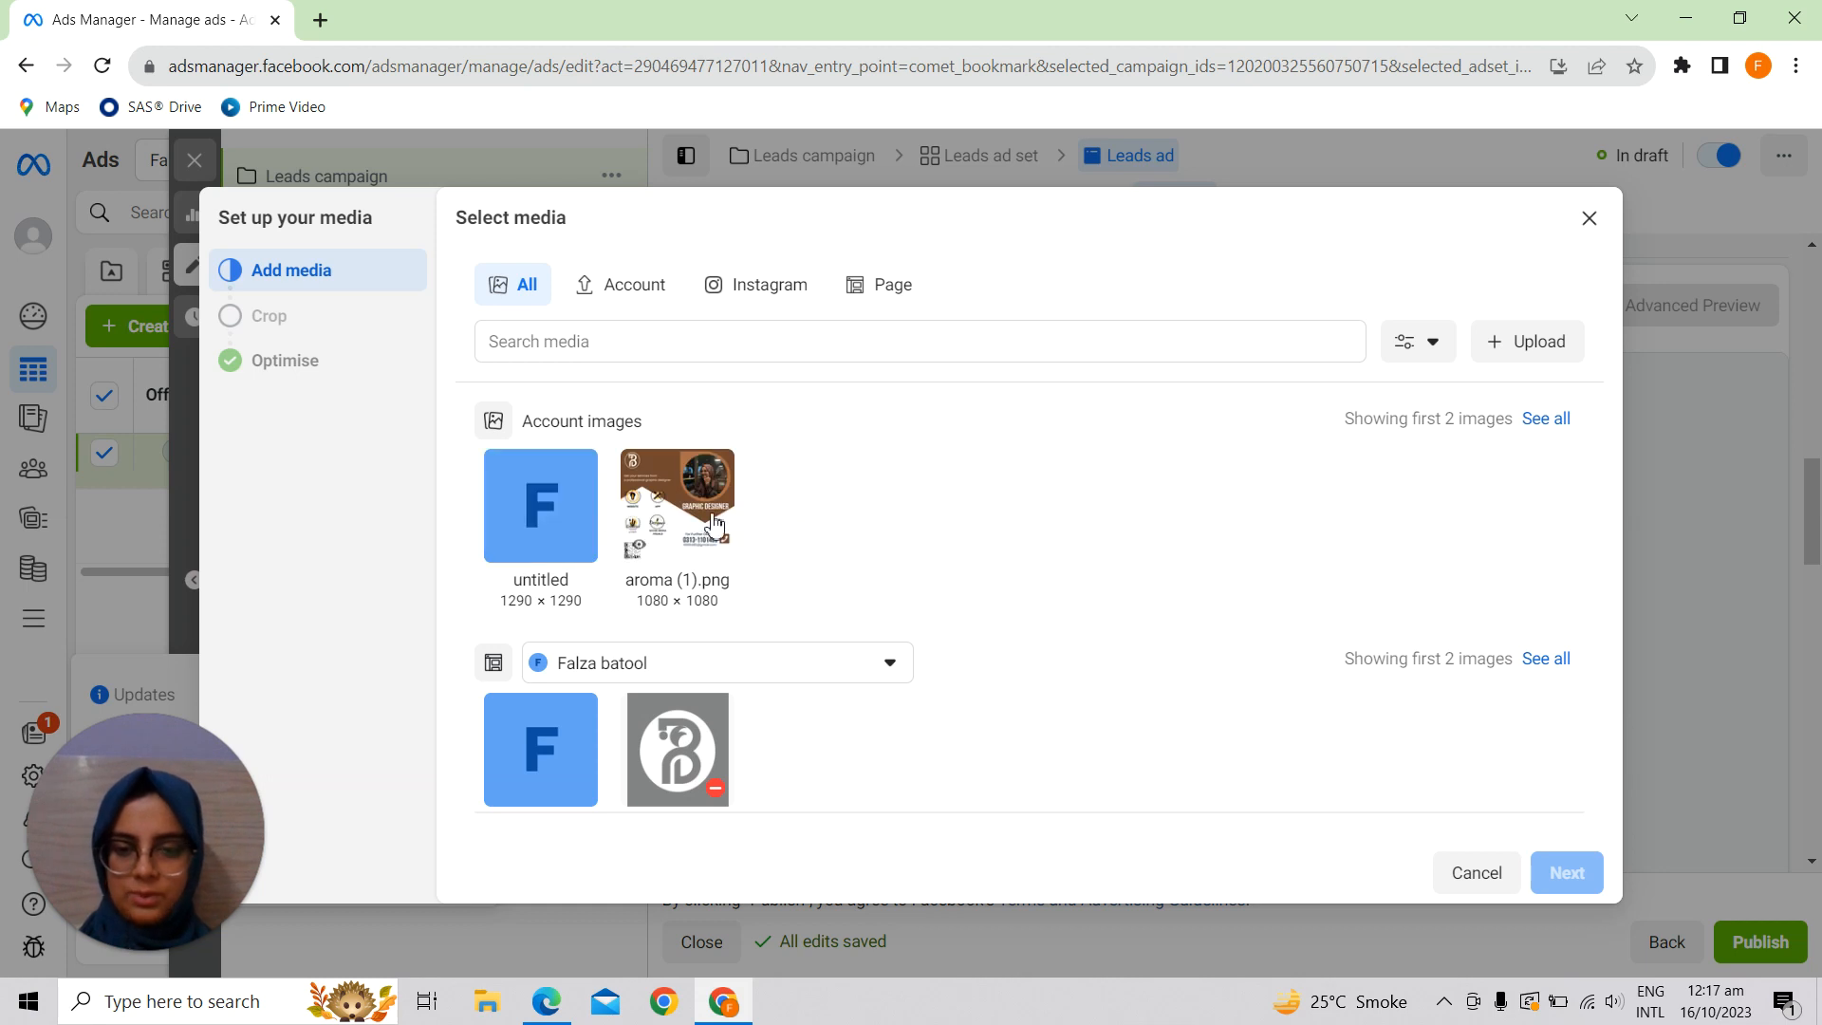
left_click(713, 548)
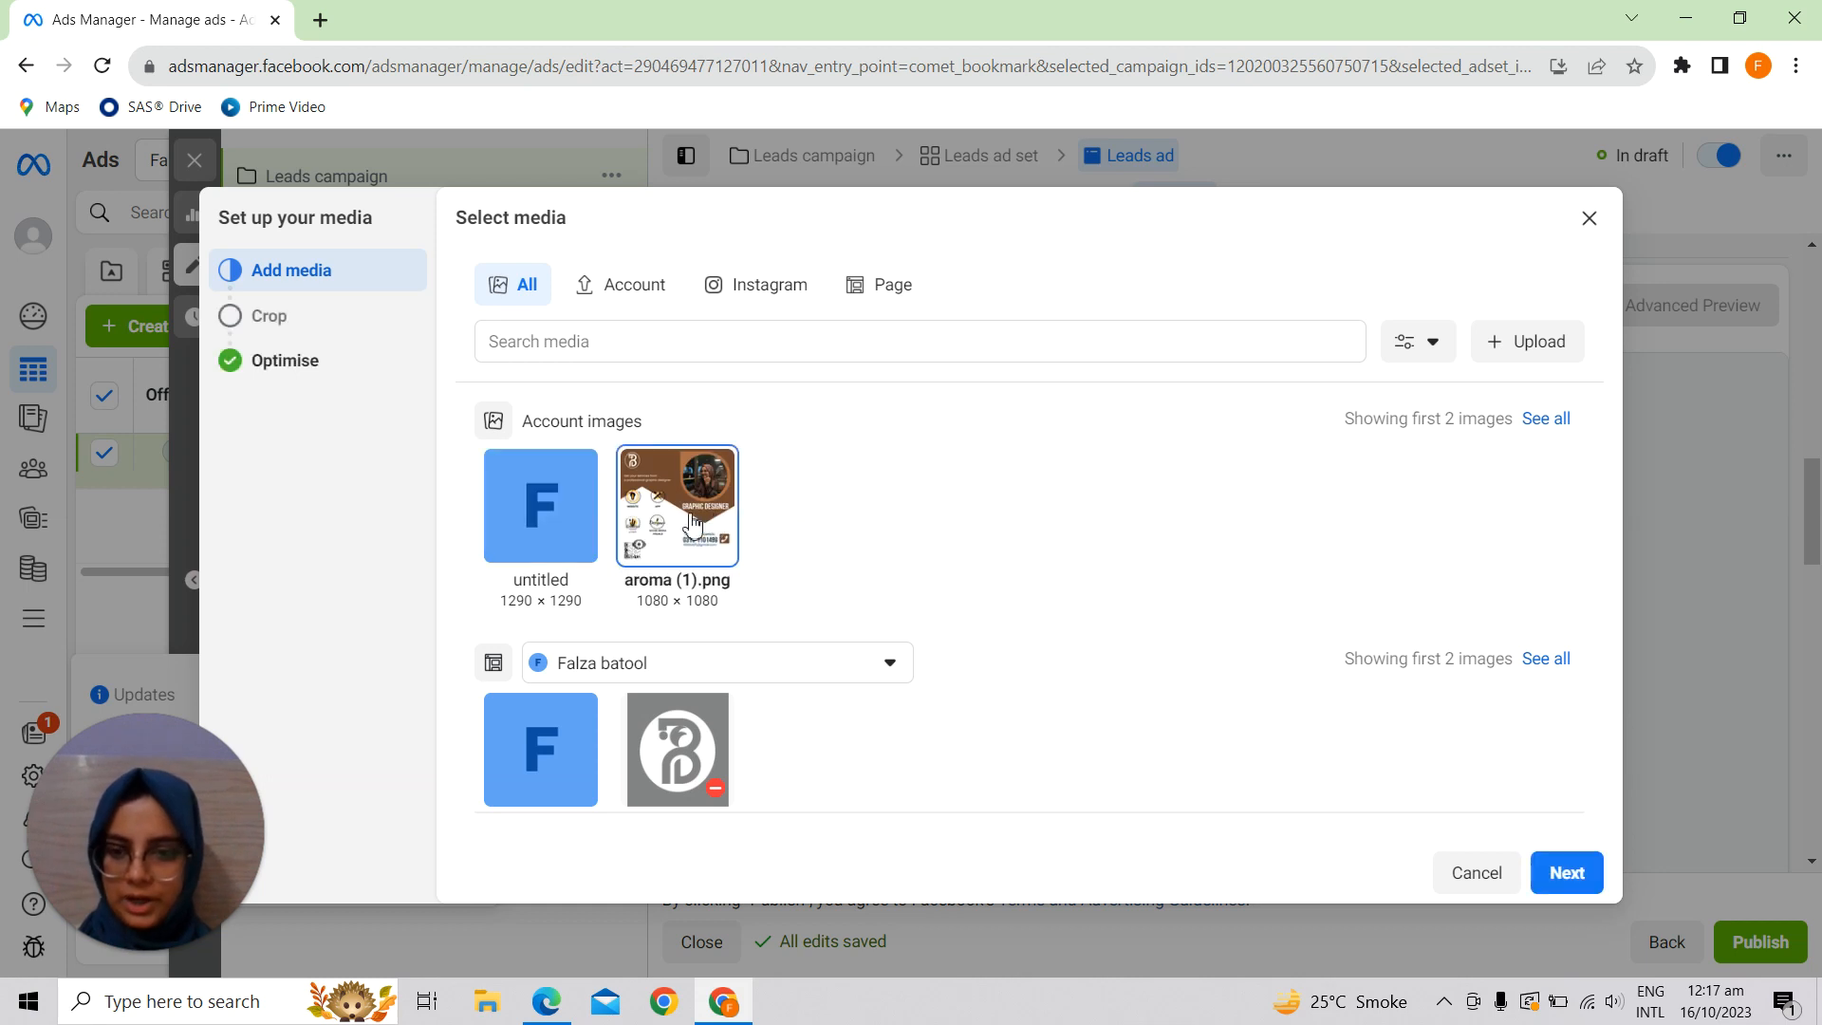
left_click(1568, 877)
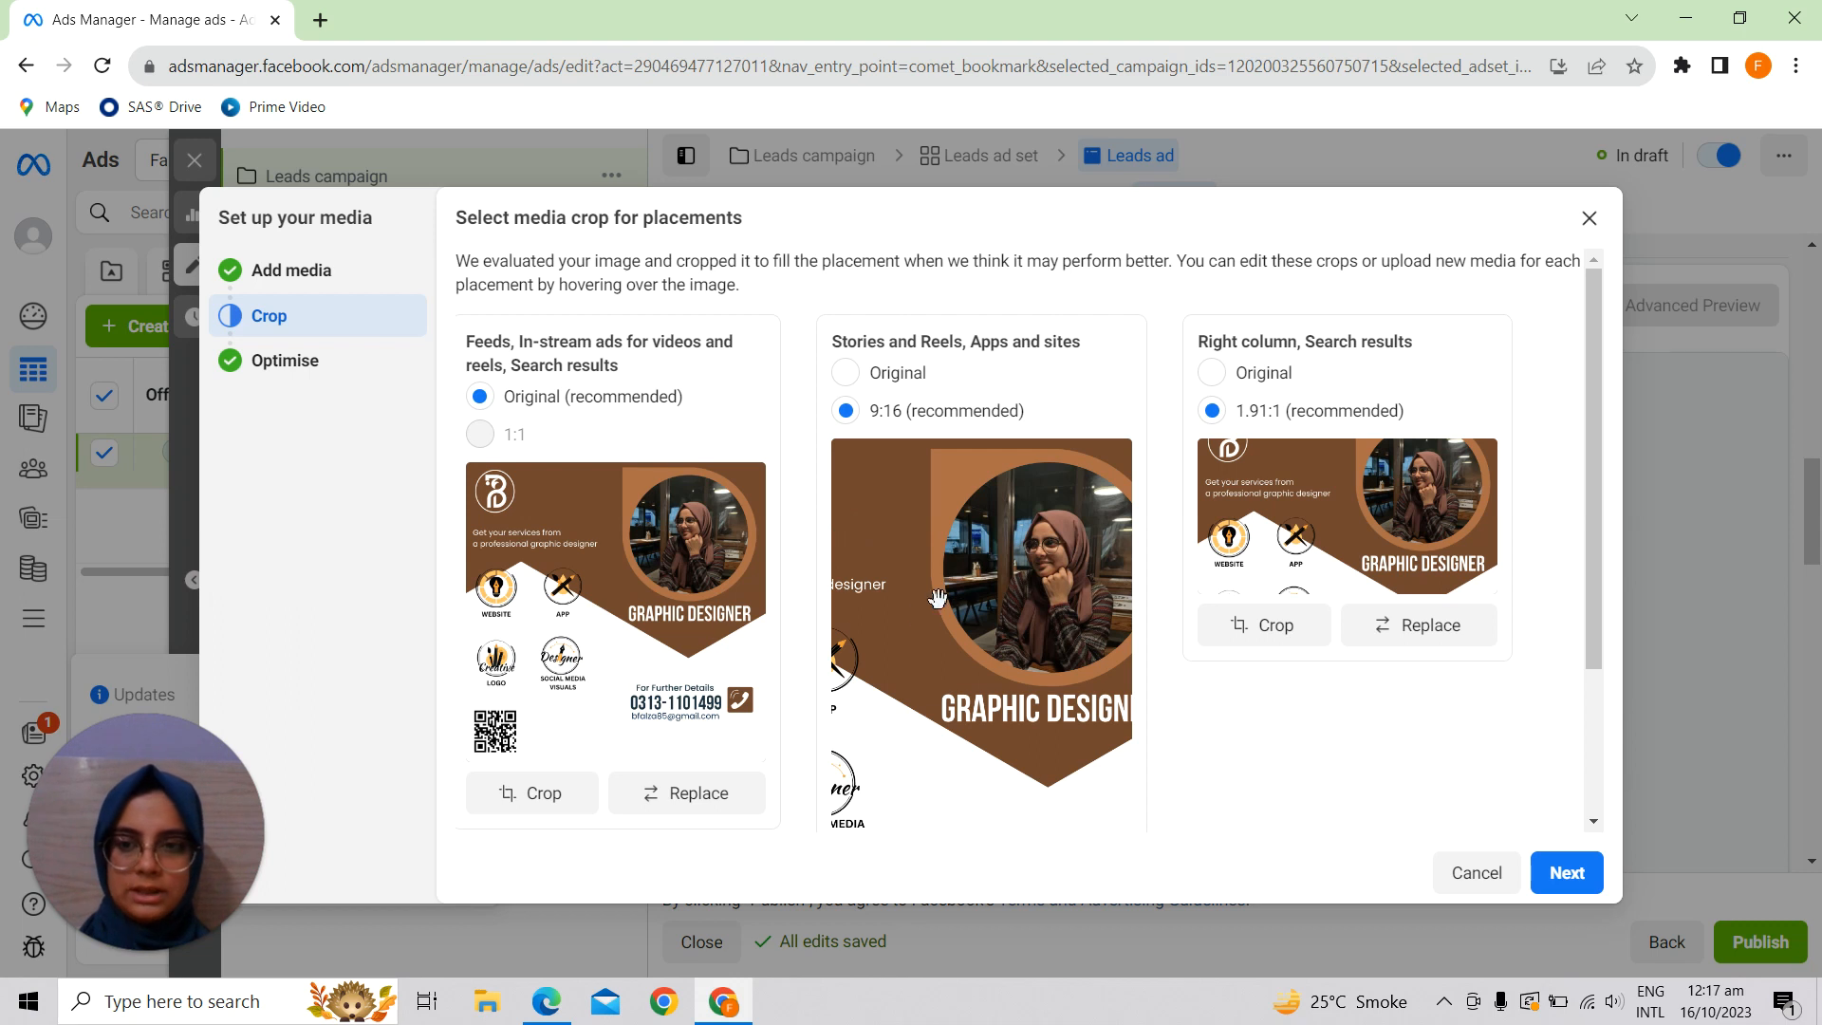
- Accept the recommended placement crops and the Image filter and Music optimisations, and finish the media setup
scroll(770, 545, "down", 1)
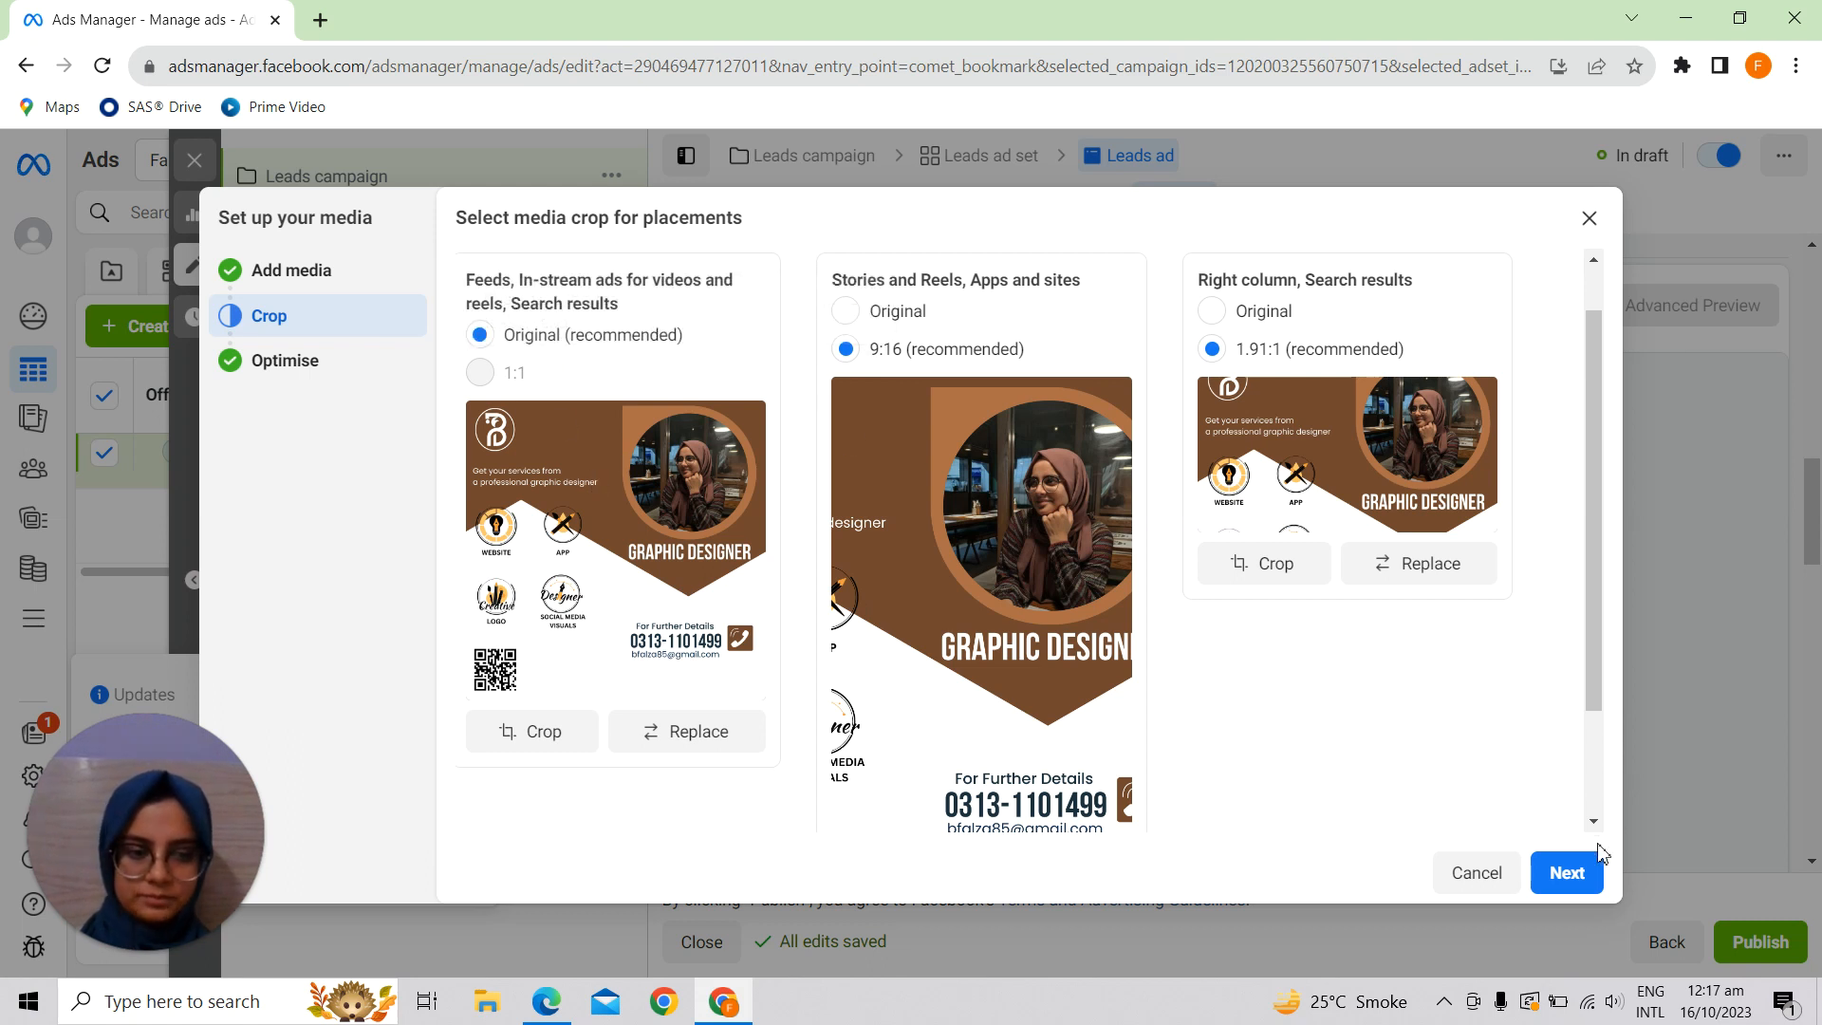
left_click(1578, 872)
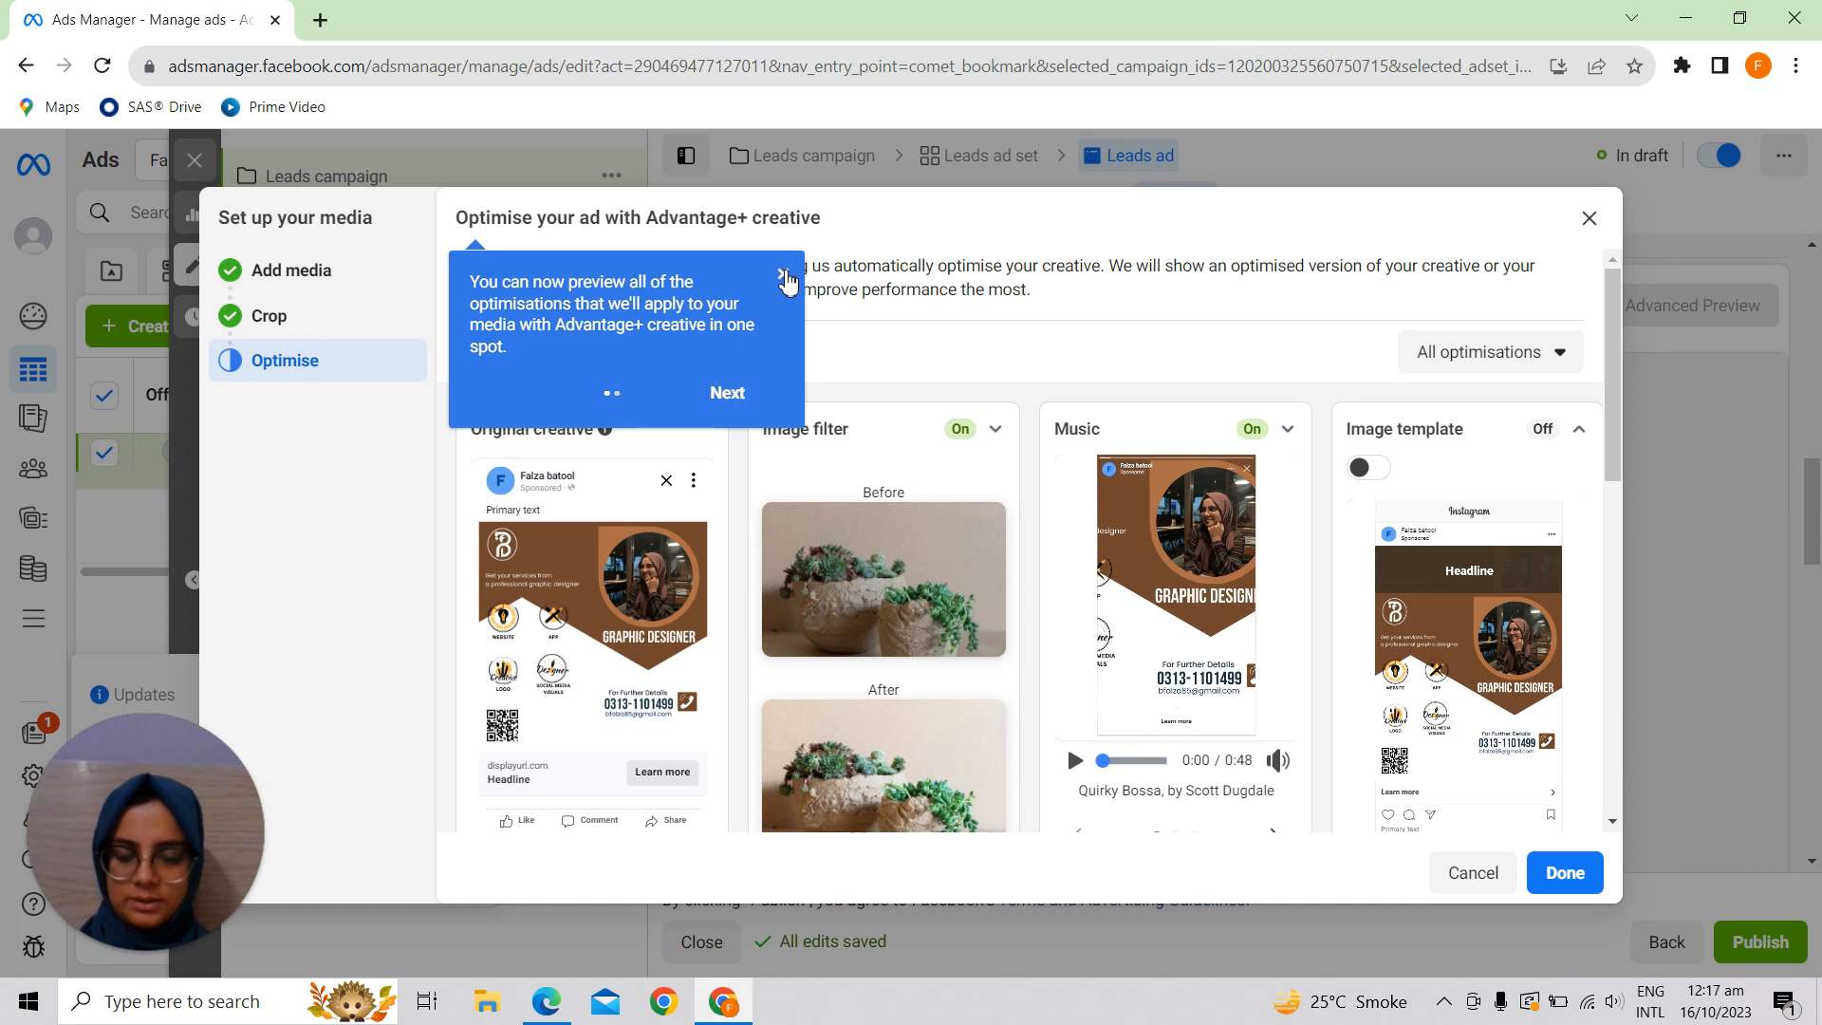
left_click(784, 276)
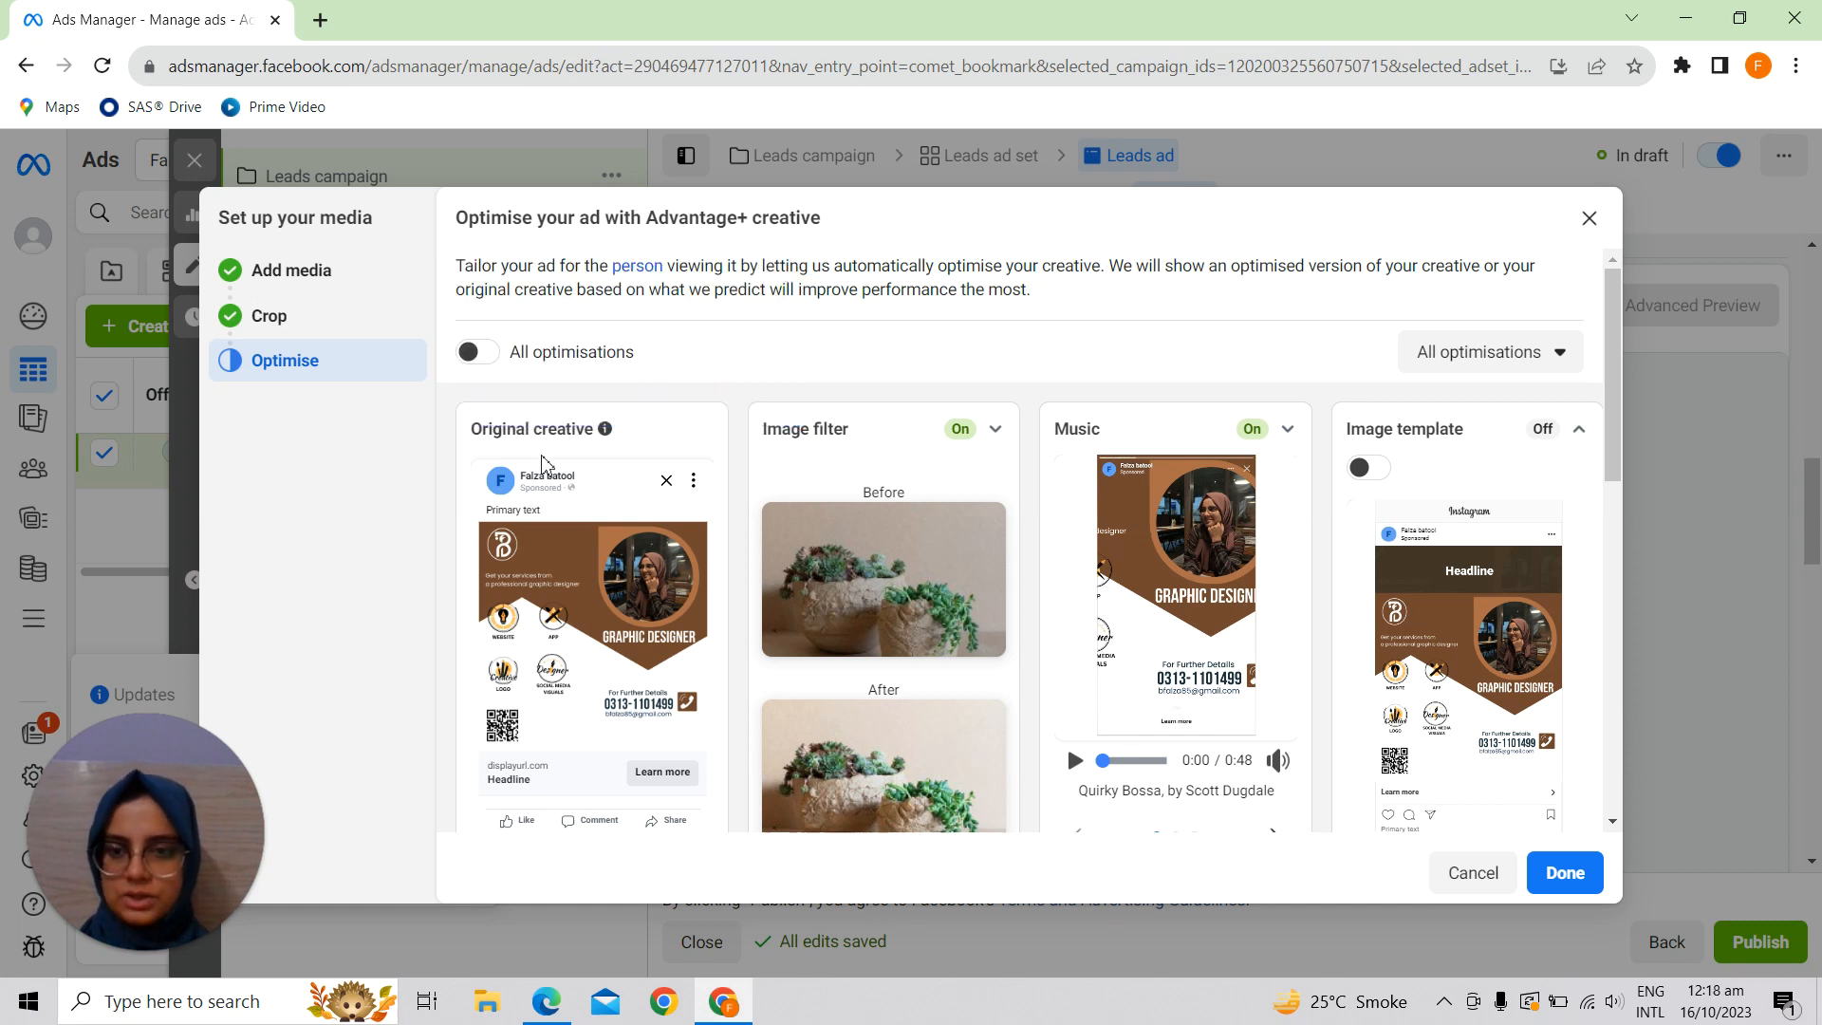
scroll(868, 622, "down", 2)
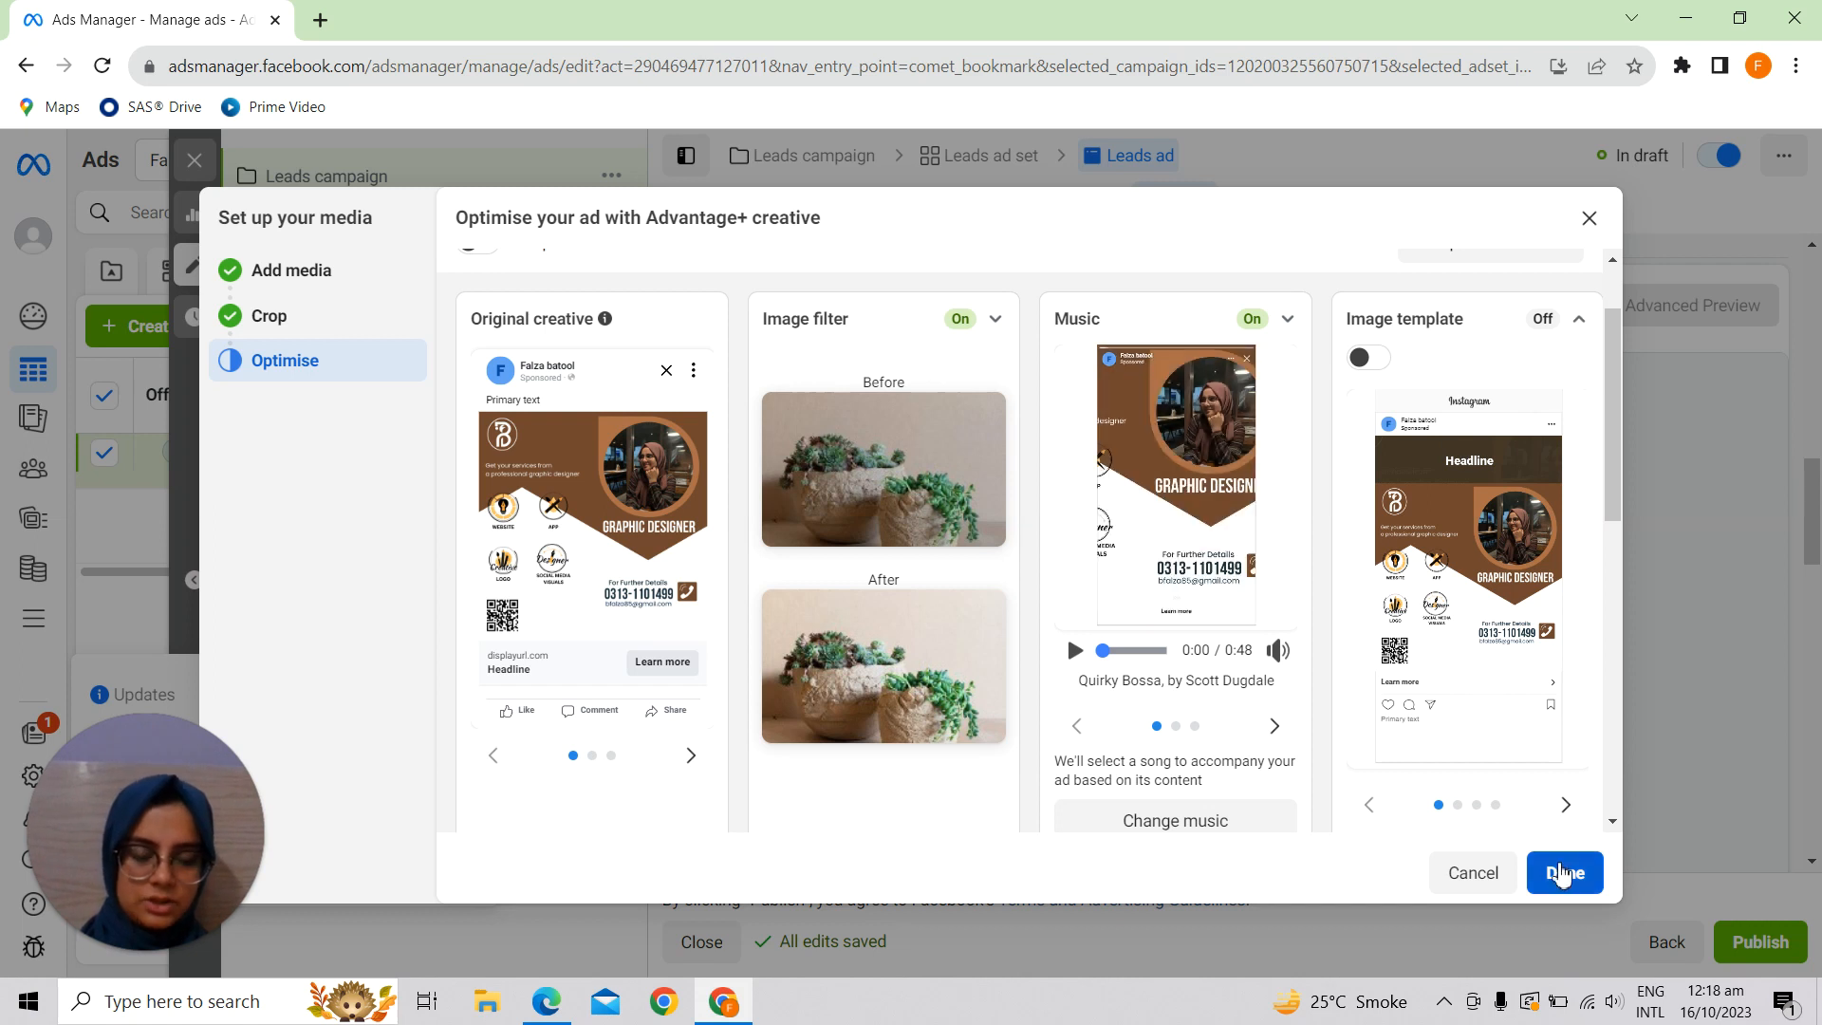
left_click(1563, 875)
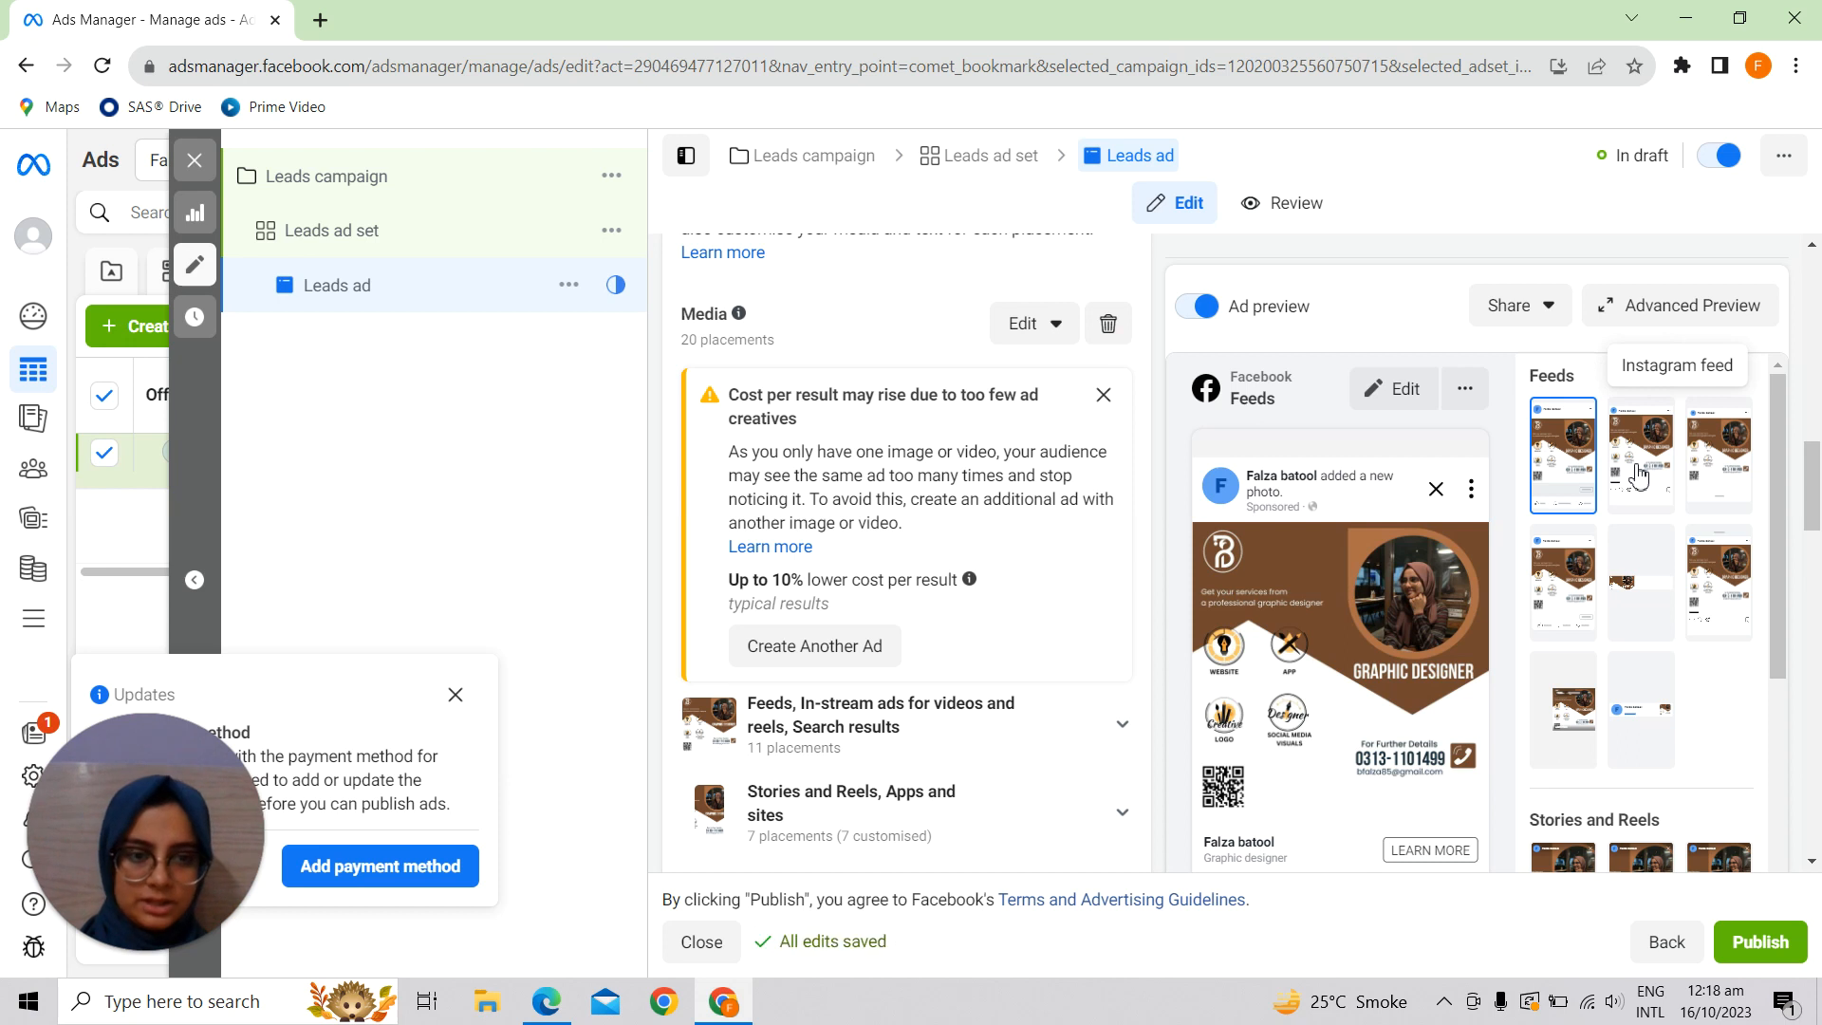
- Preview the ad in the Instagram feed and Facebook Marketplace placements
left_click(1637, 467)
scroll(1172, 697, "down", 1)
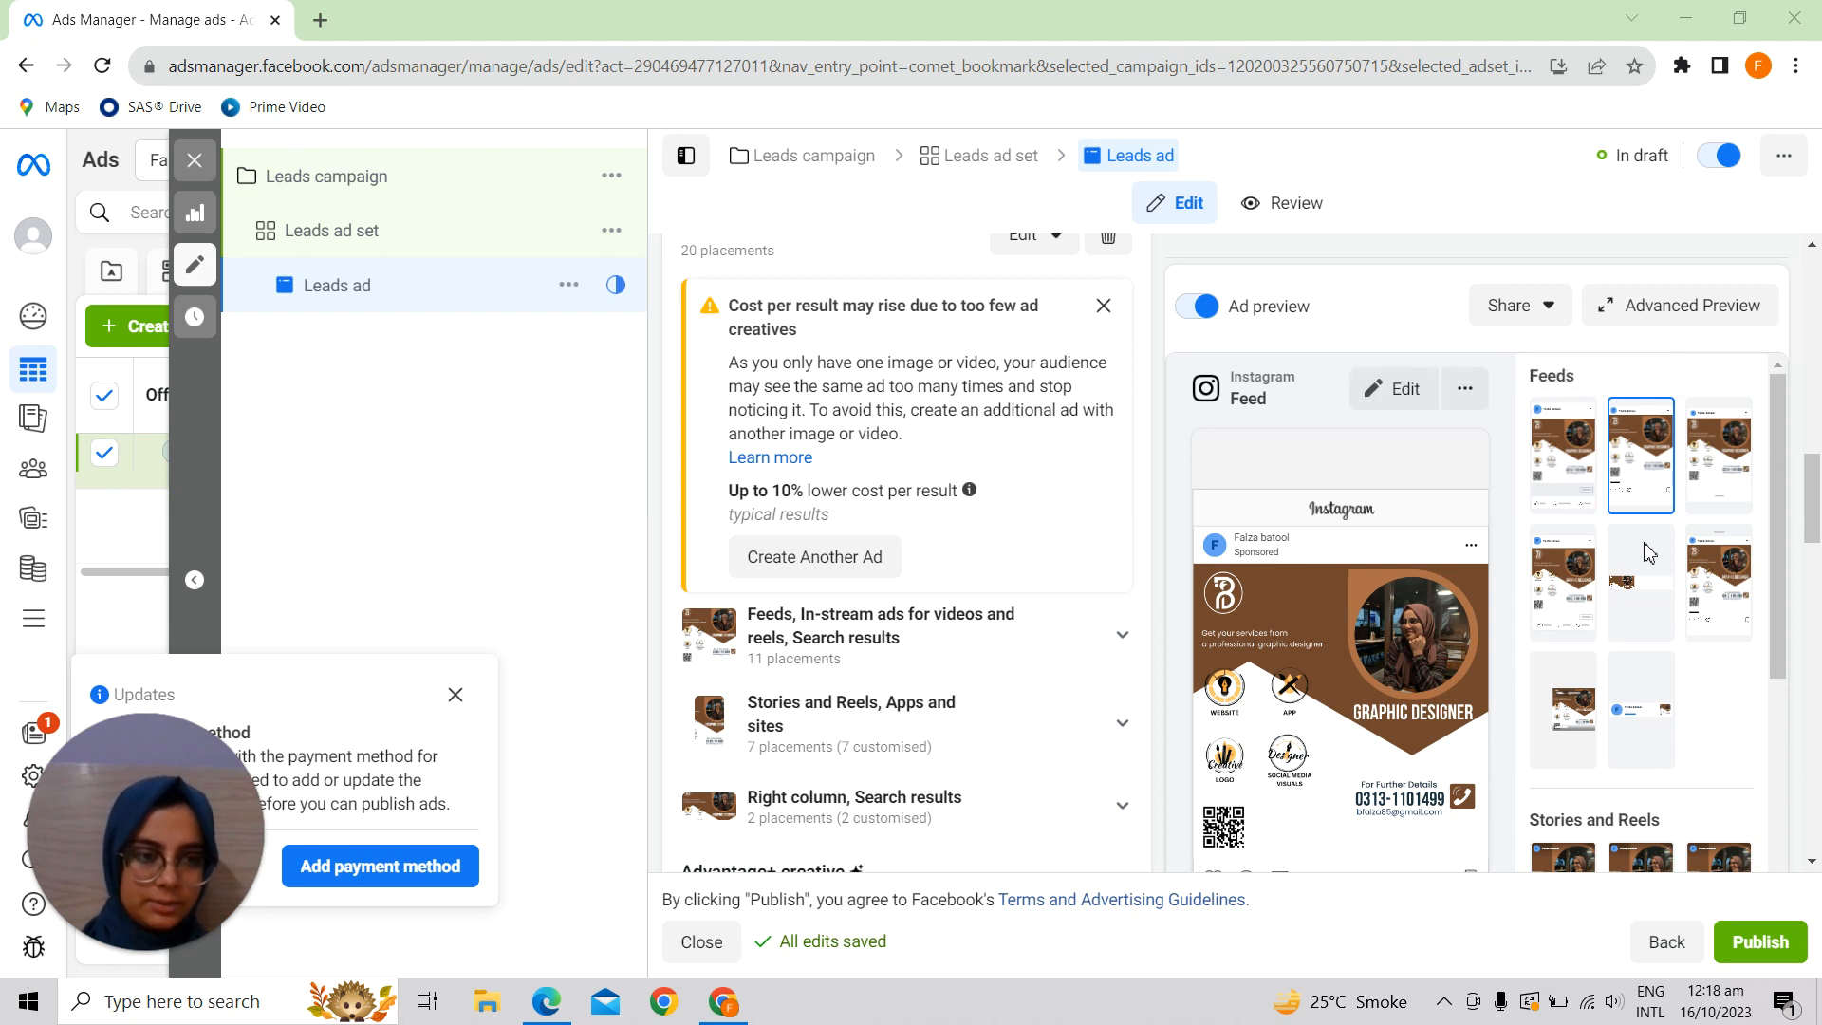
left_click(1720, 456)
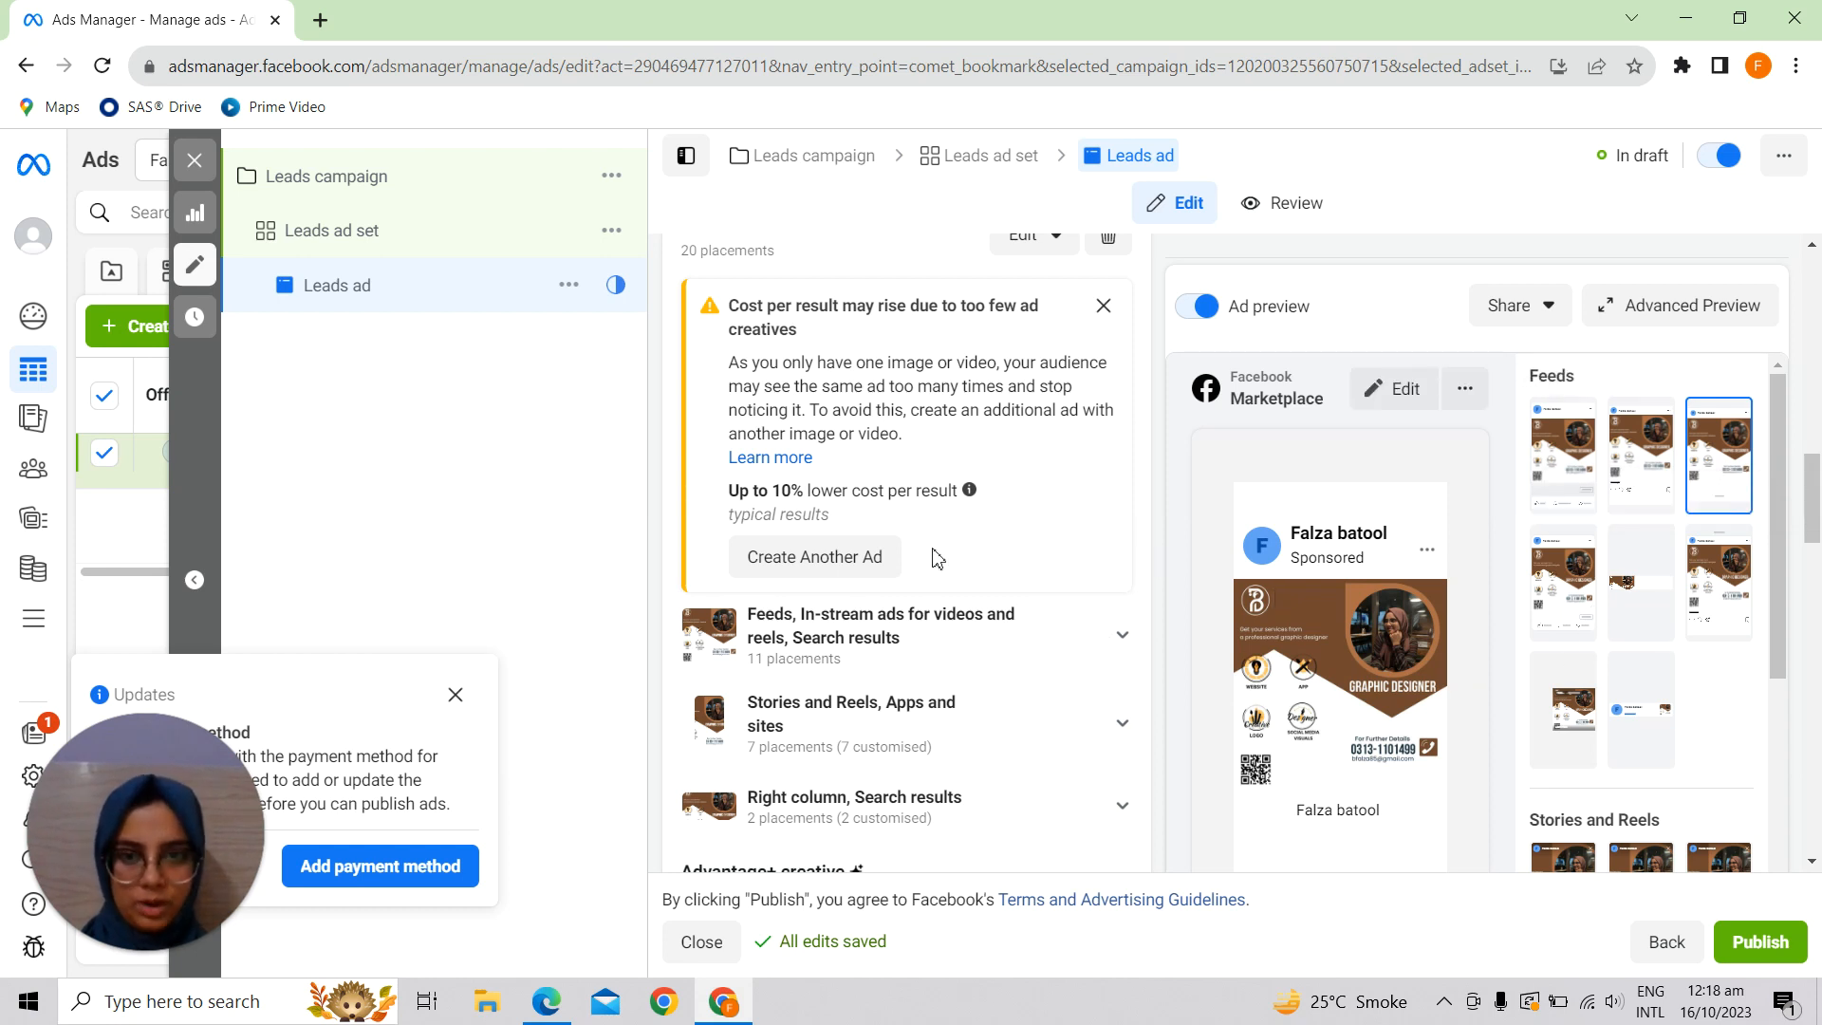
- Enter primary text starting "Create stunning visual assets for digital and print media" and ending with on-brand visuals that resonate with the target audience
scroll(933, 558, "down", 5)
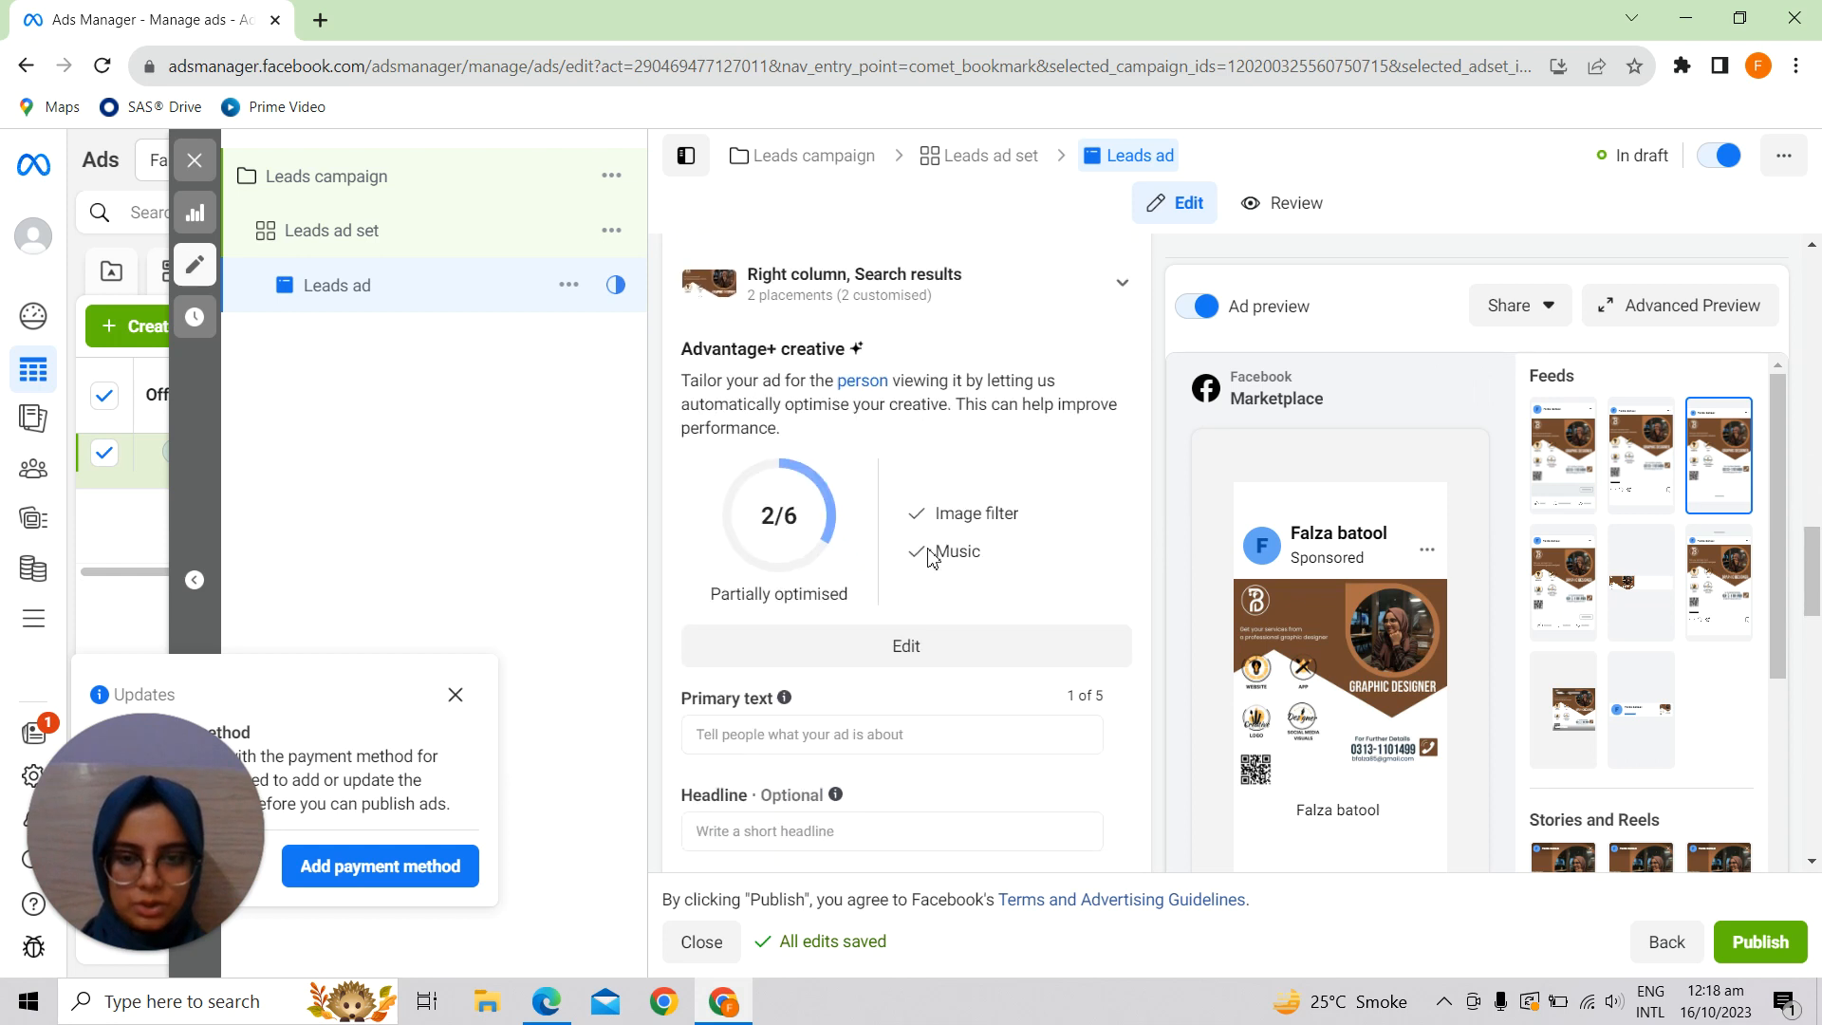
scroll(933, 558, "down", 3)
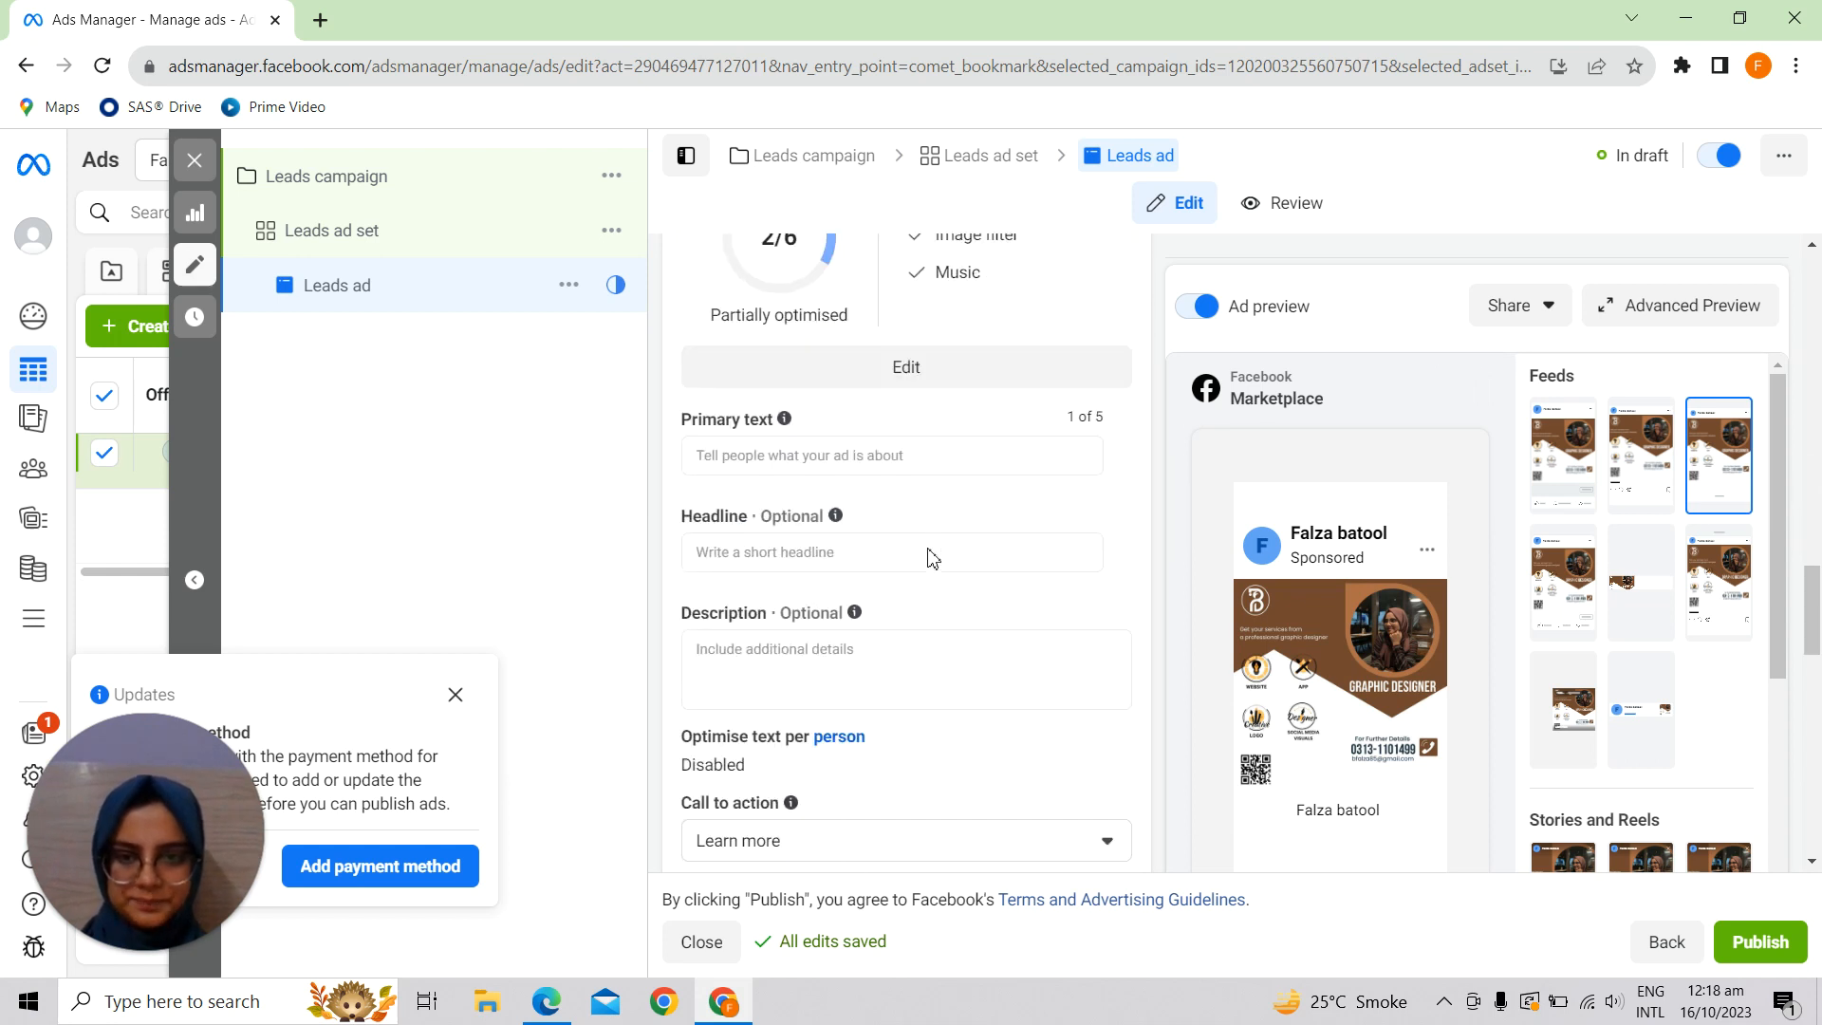
scroll(932, 551, "down", 1)
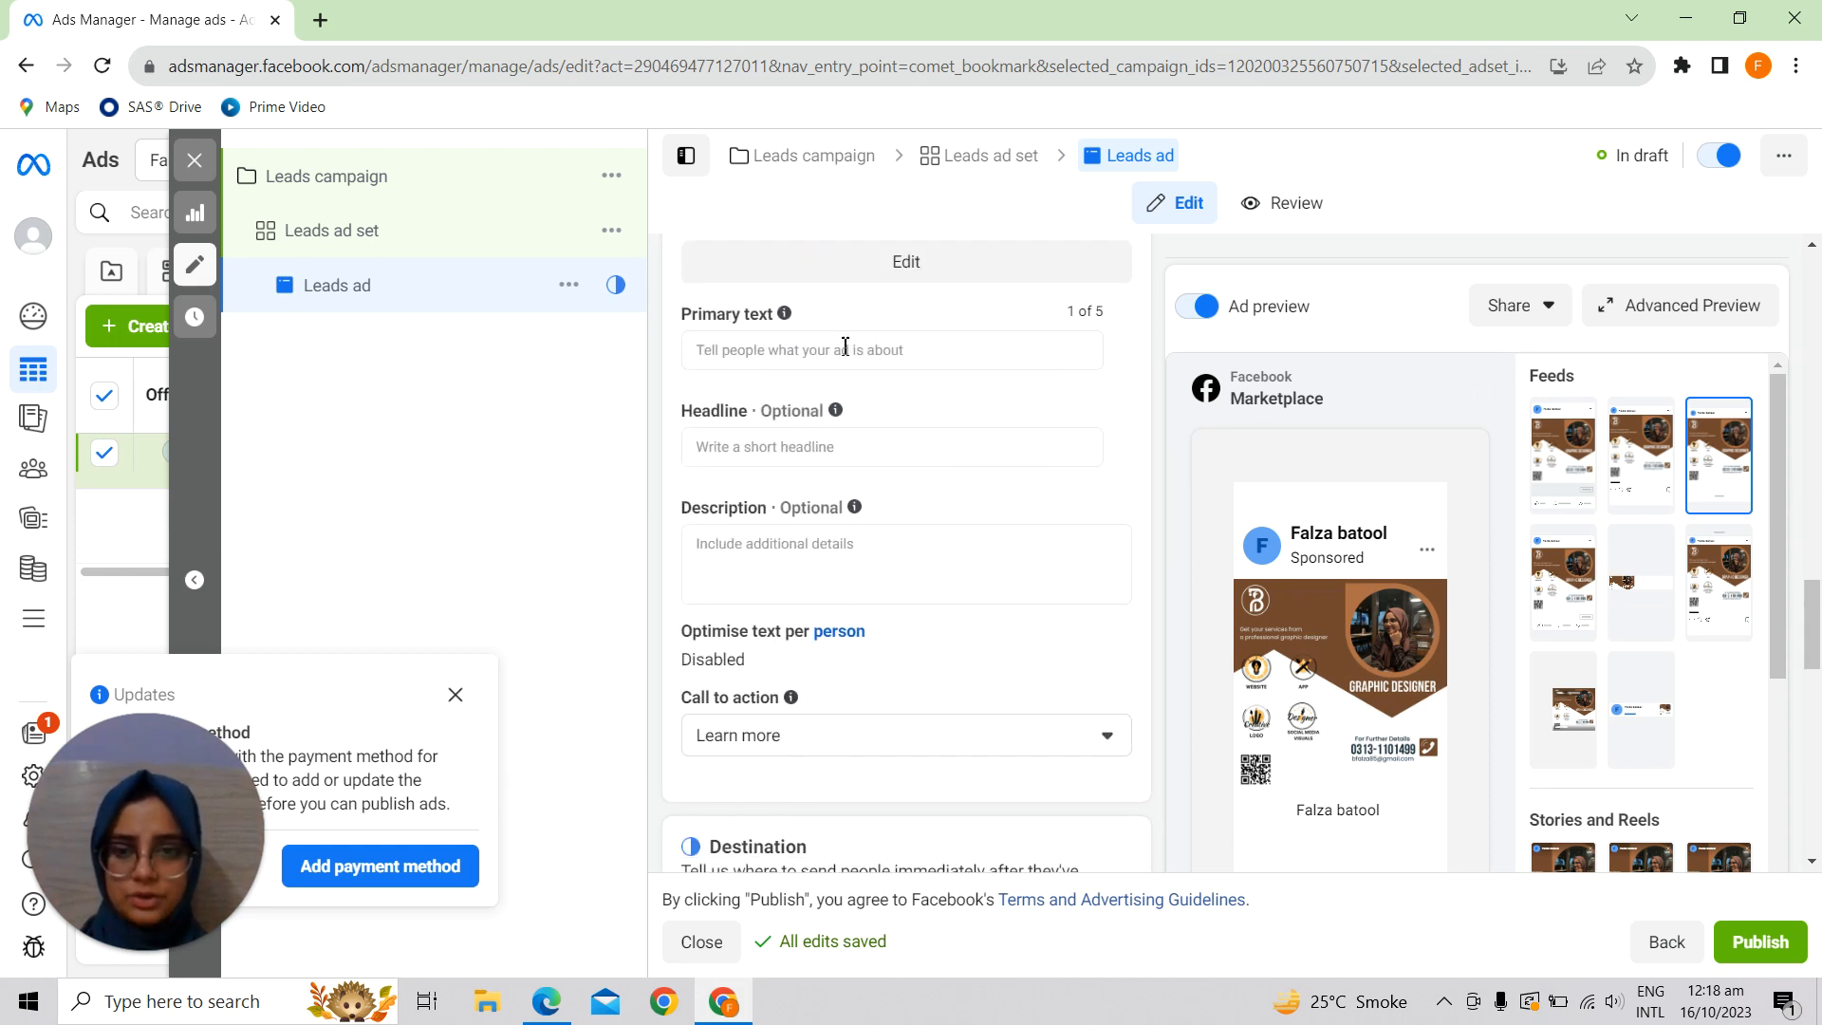
left_click(848, 353)
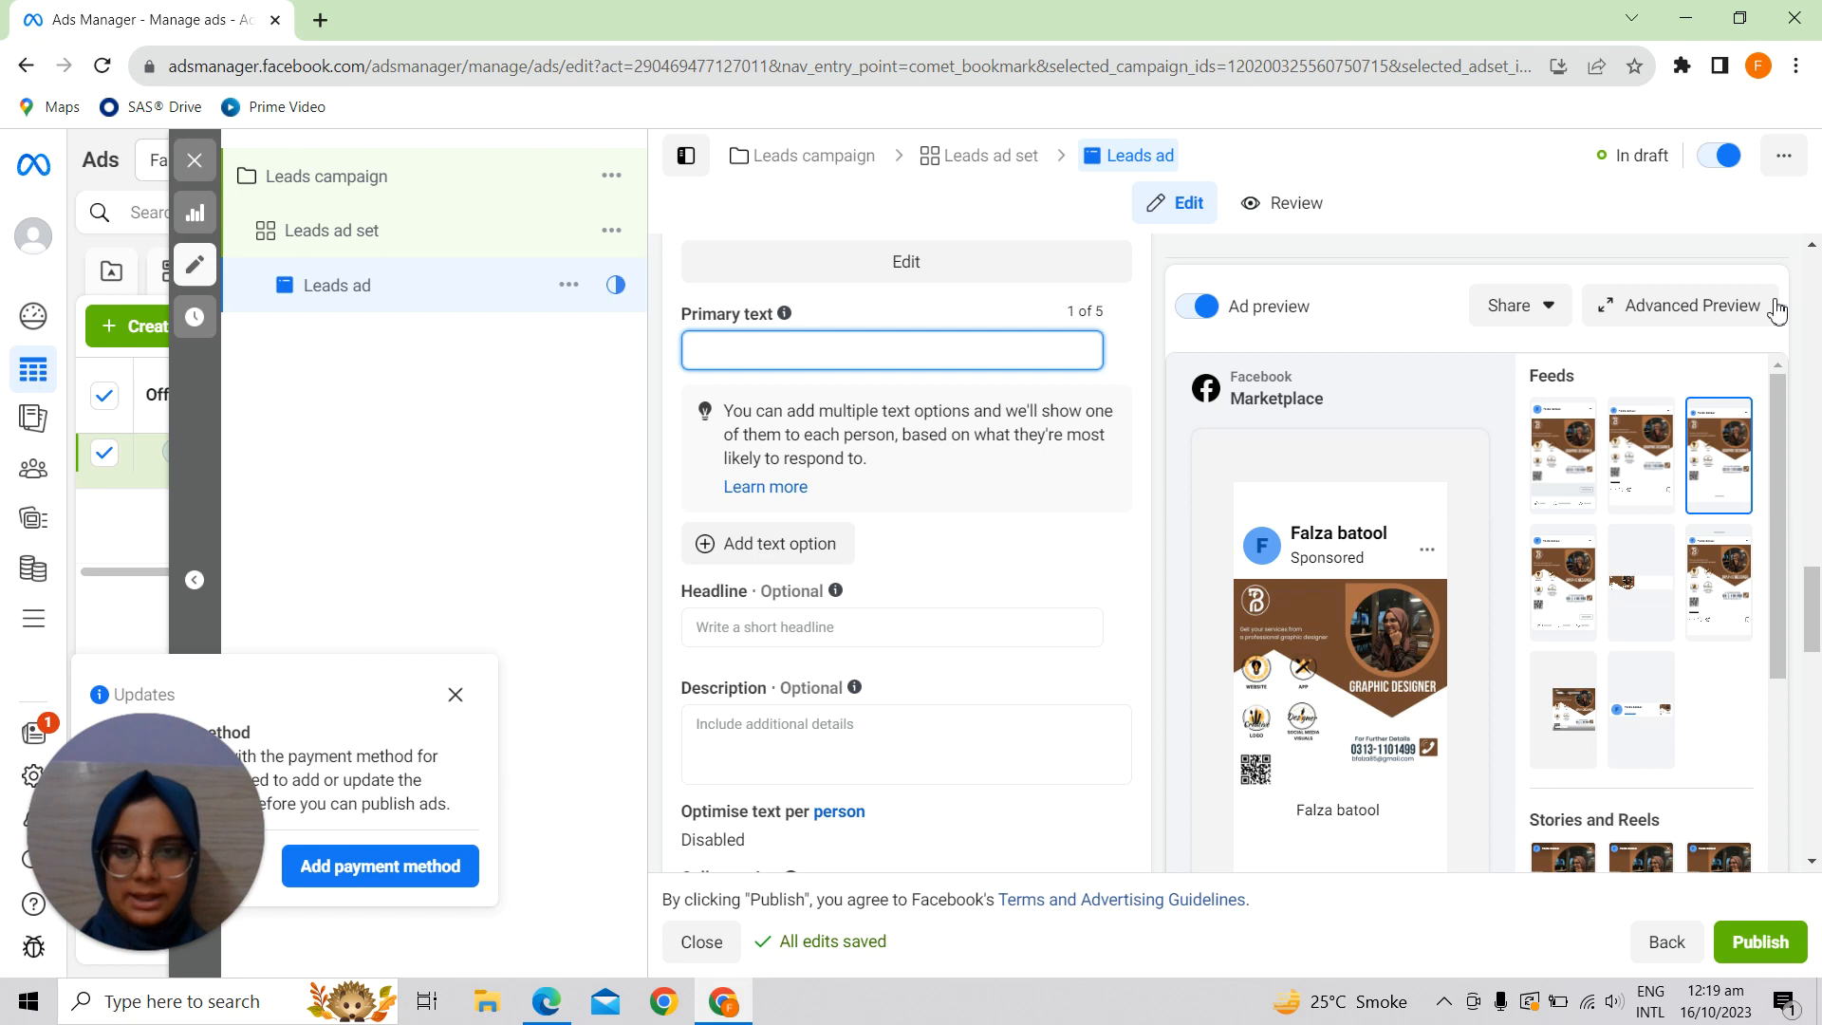
type("Create stunning visual assets for digital and print media, including advertisements, brochures, social media content, and more. Collaborate with the marketing team to develop captivating, on-brand visuals that resonate with our target audience.")
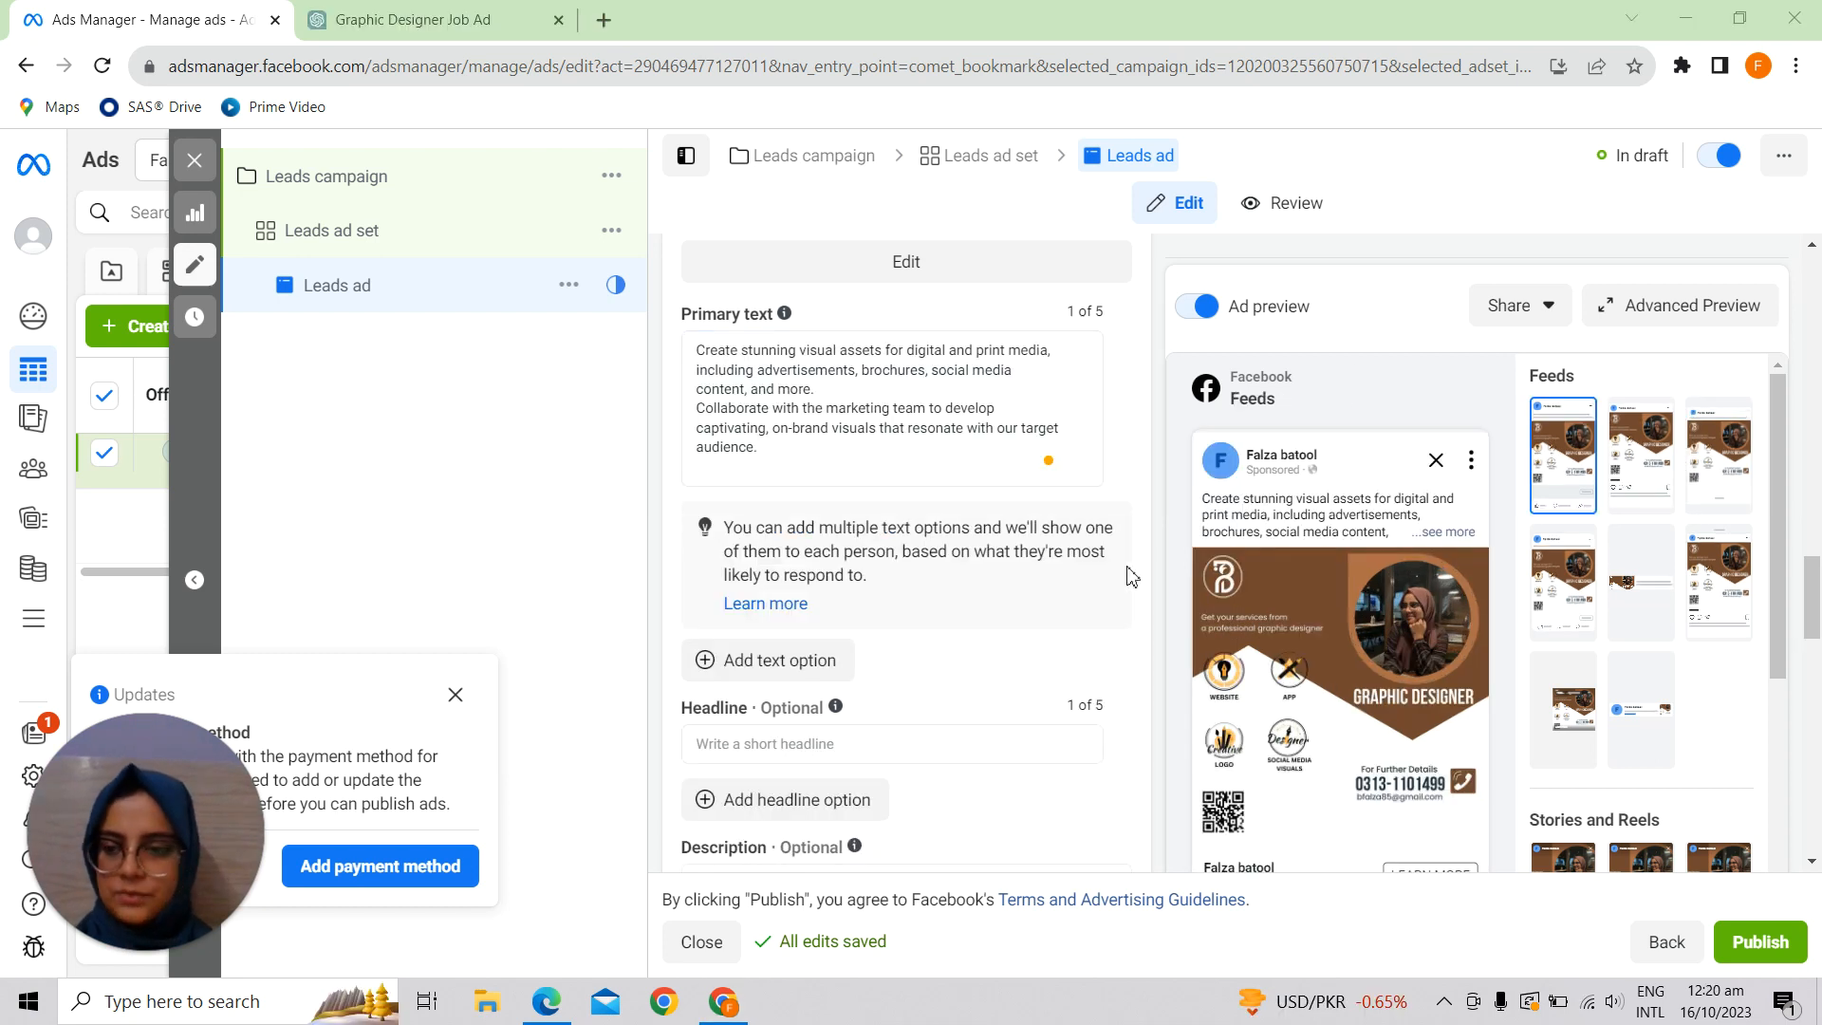
- Set the headline to "Visual Content creator" and enter a description starting "we're a creative hub. We believe in the power of design"
scroll(882, 633, "down", 1)
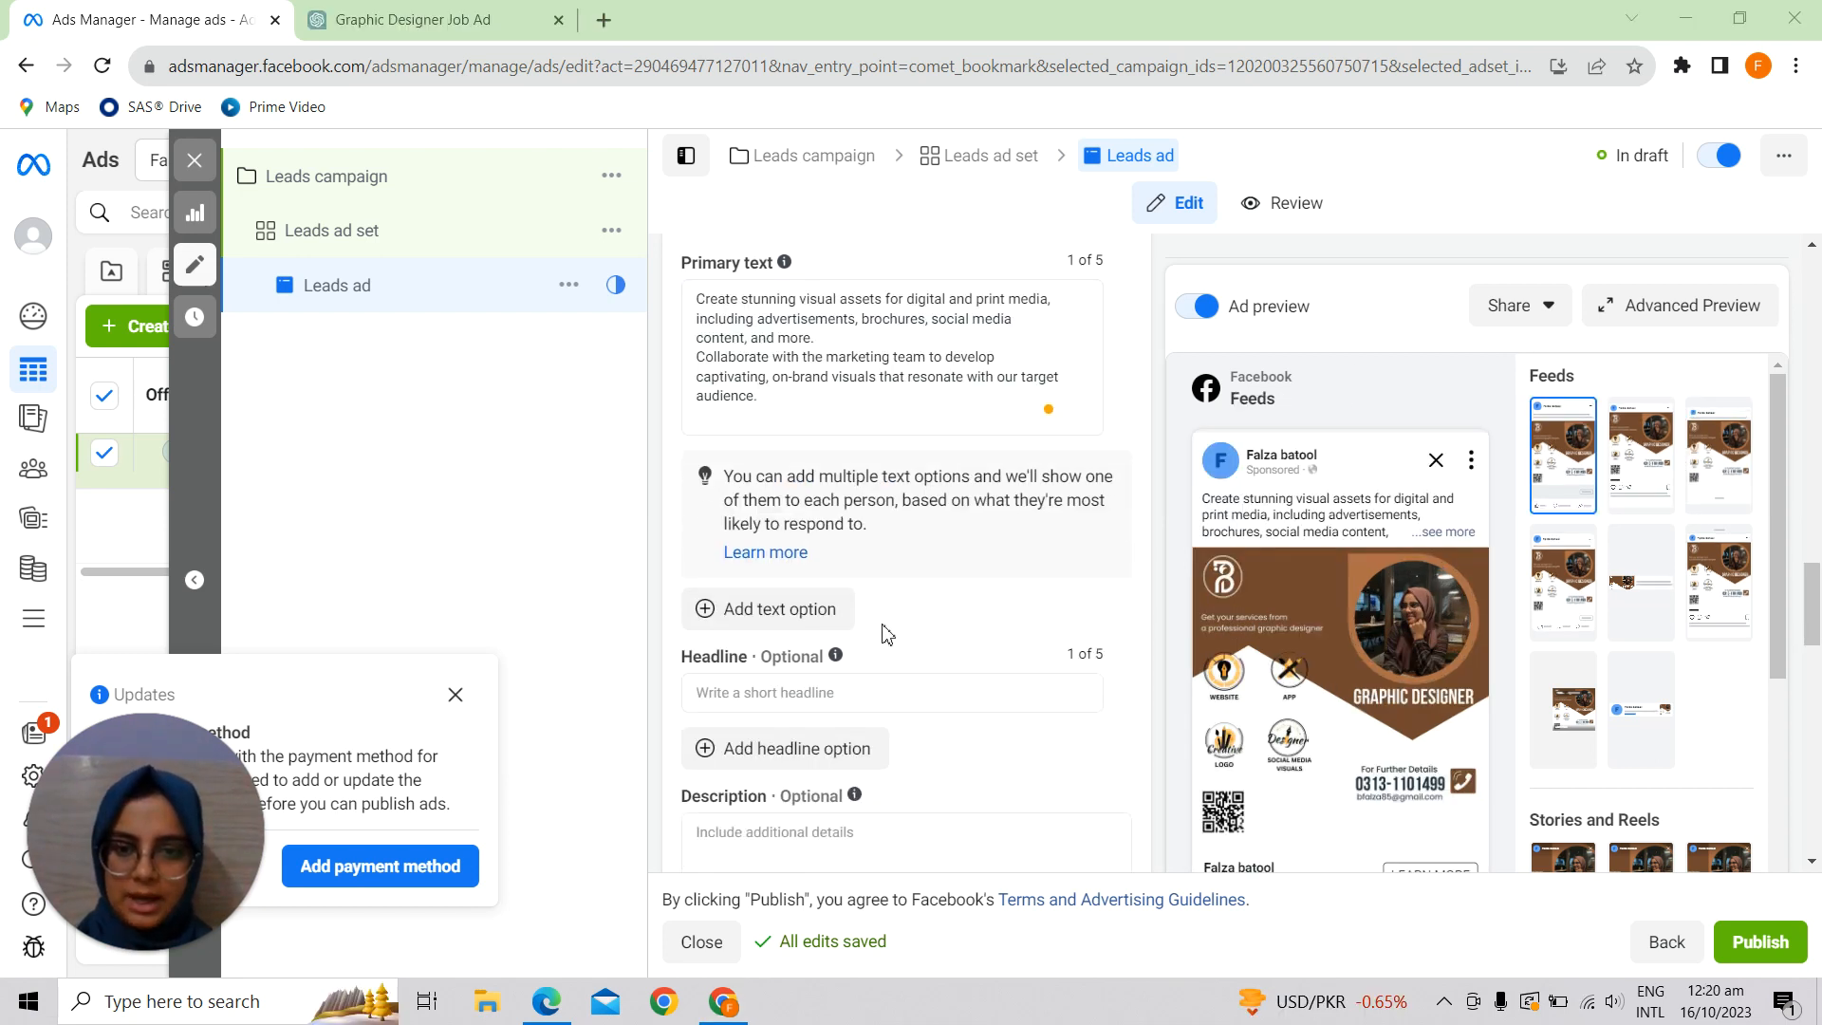
scroll(835, 320, "up", 1)
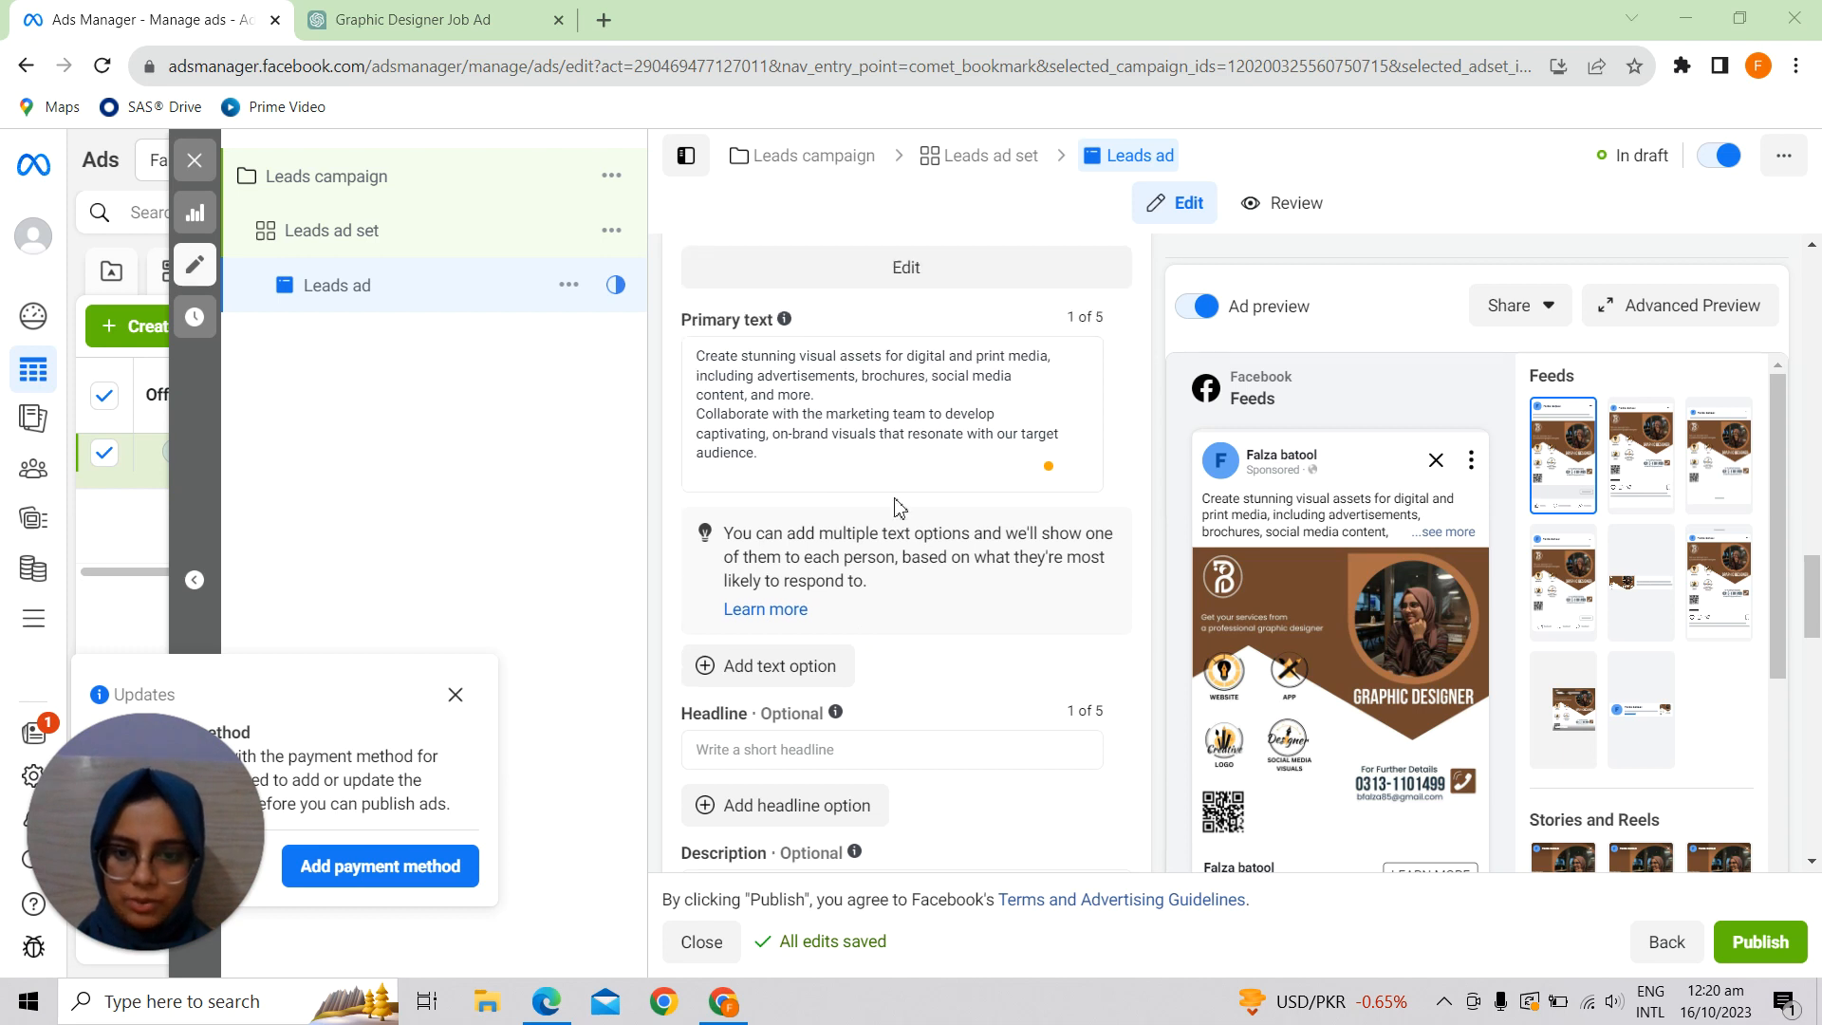
scroll(899, 509, "down", 2)
left_click(839, 550)
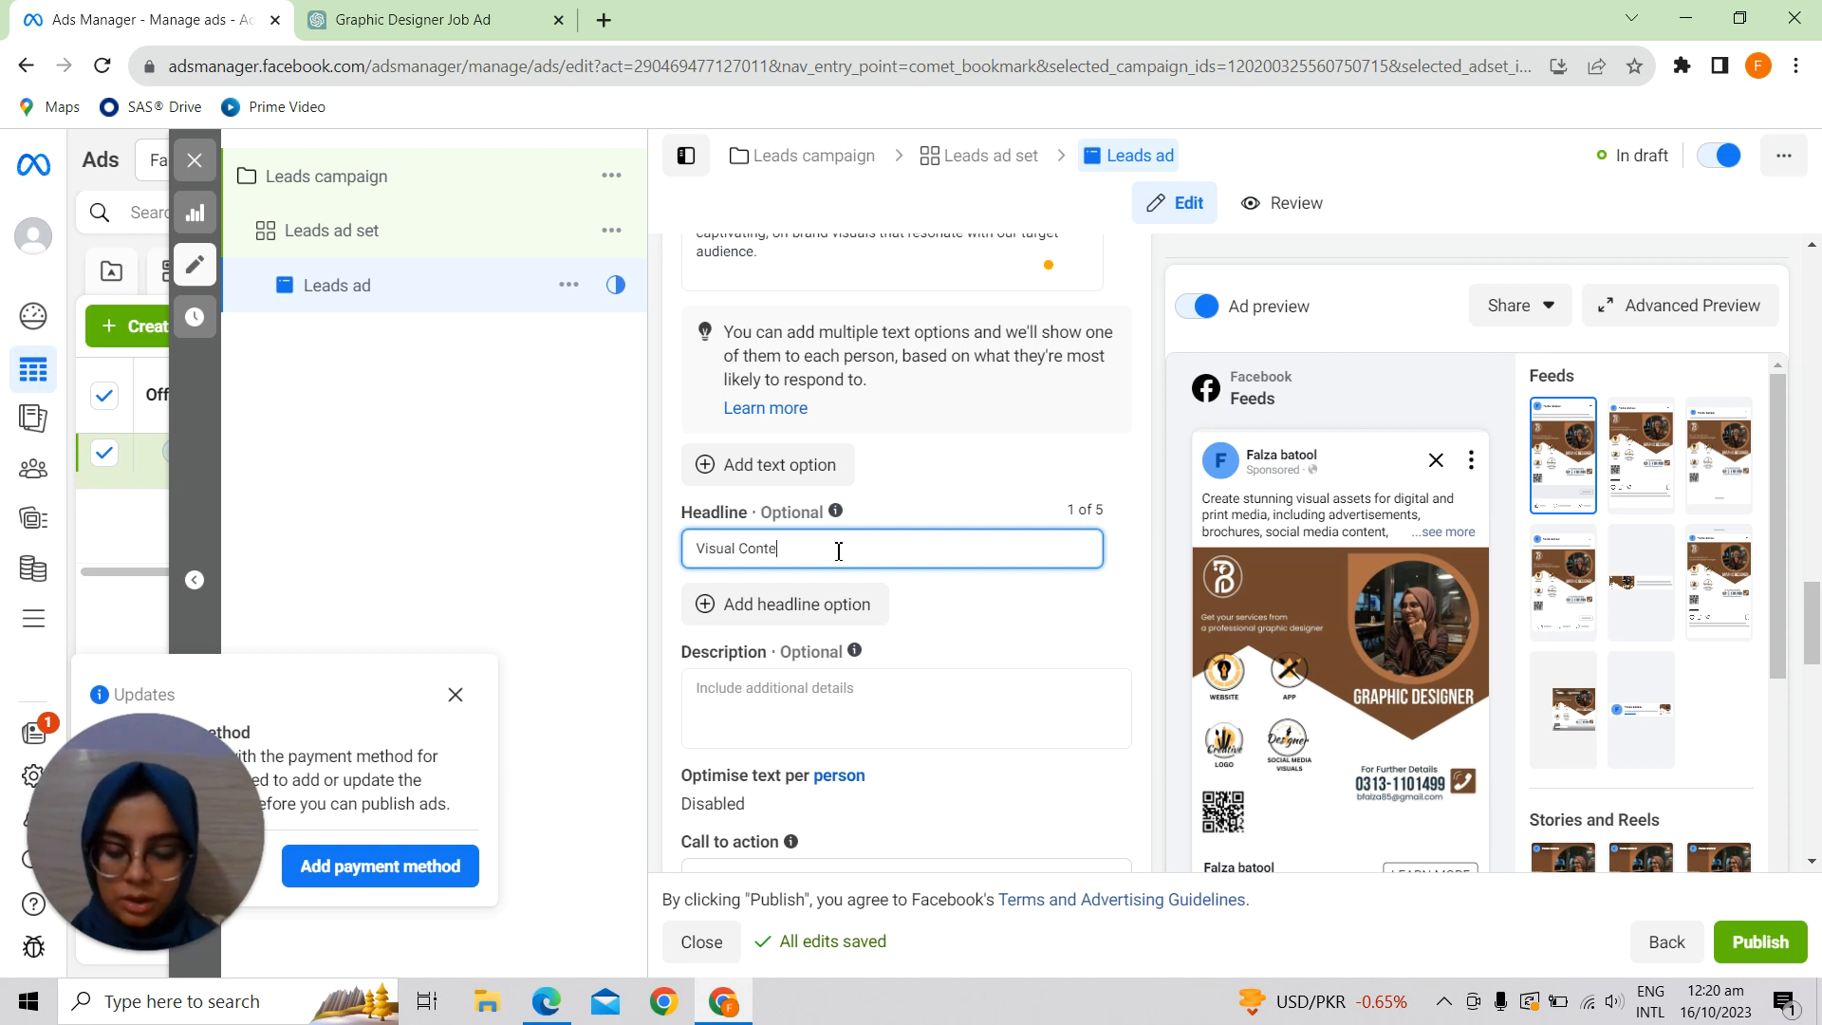
type("or")
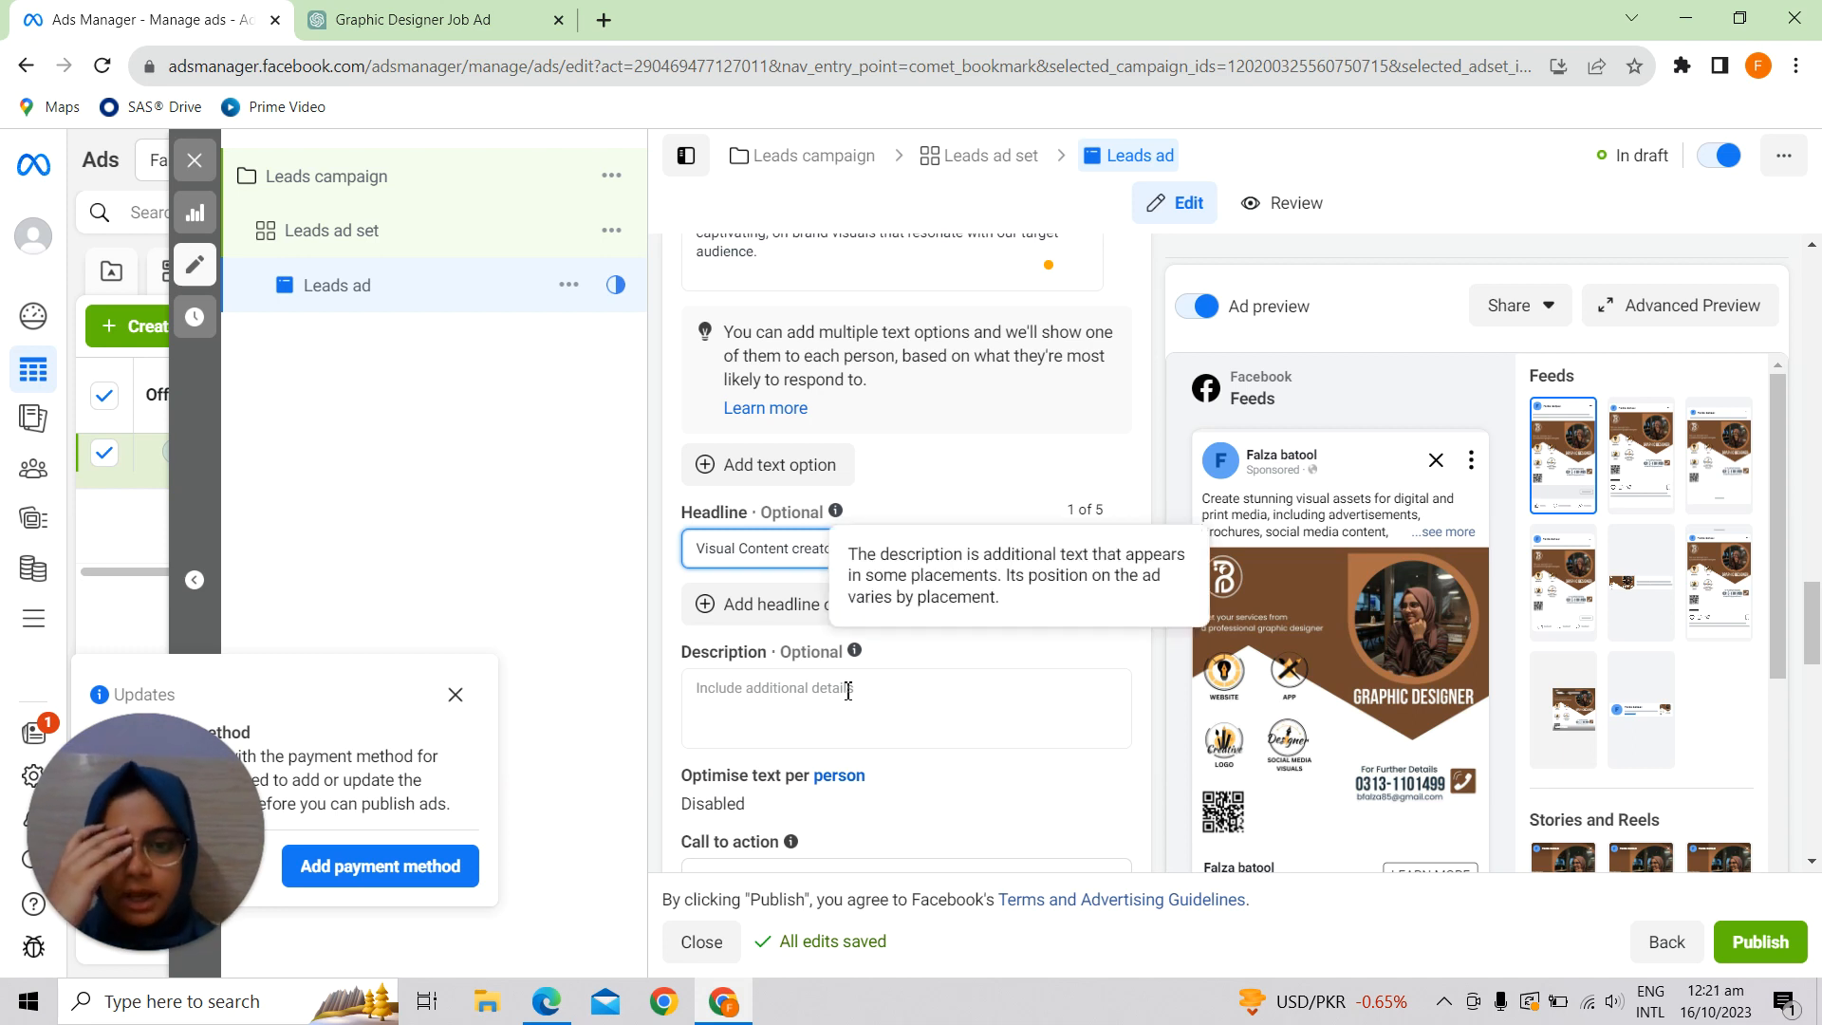
left_click(848, 691)
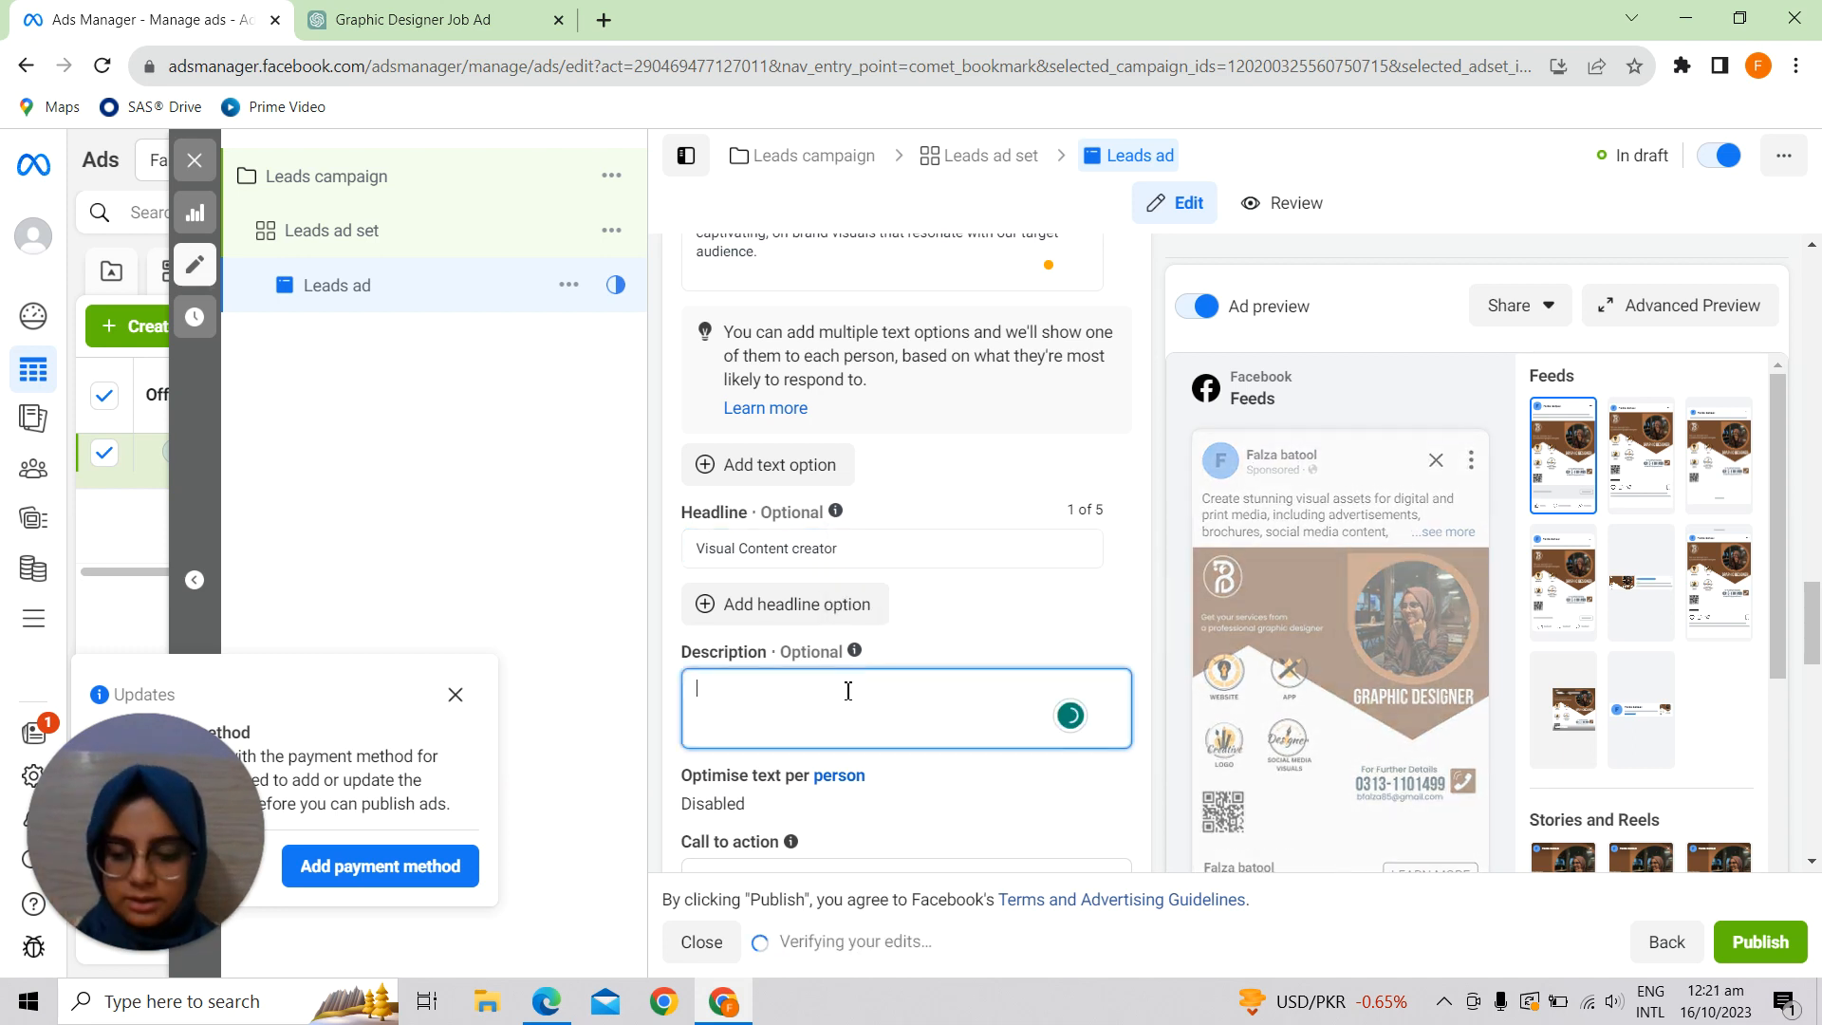
type("we're a creative hub. We believe in the power of design to inspire, engage, and make a lasting impact. Our team is a close-knit group of individuals who thrive on collaboration, innovation, and pushing the boundaries of creativity.")
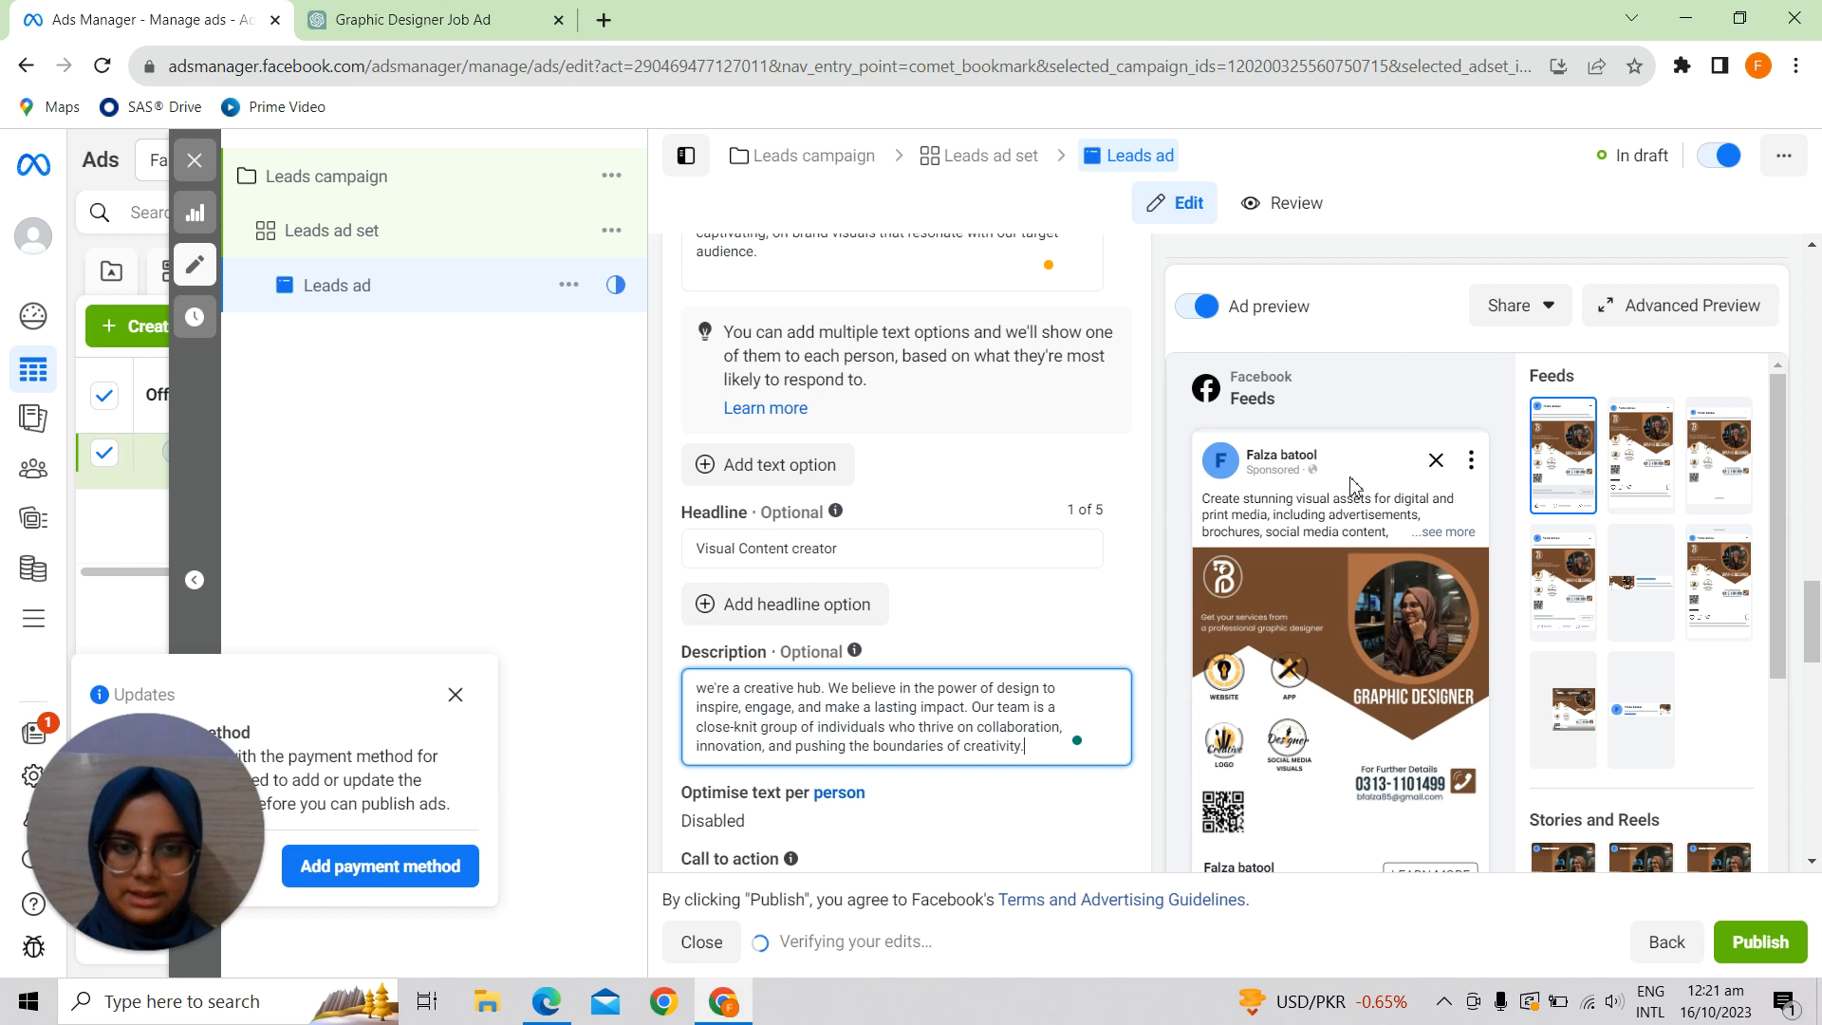
- Expand the full primary text in the Facebook Feeds preview and check it against the ad's text fields
scroll(1367, 543, "down", 1)
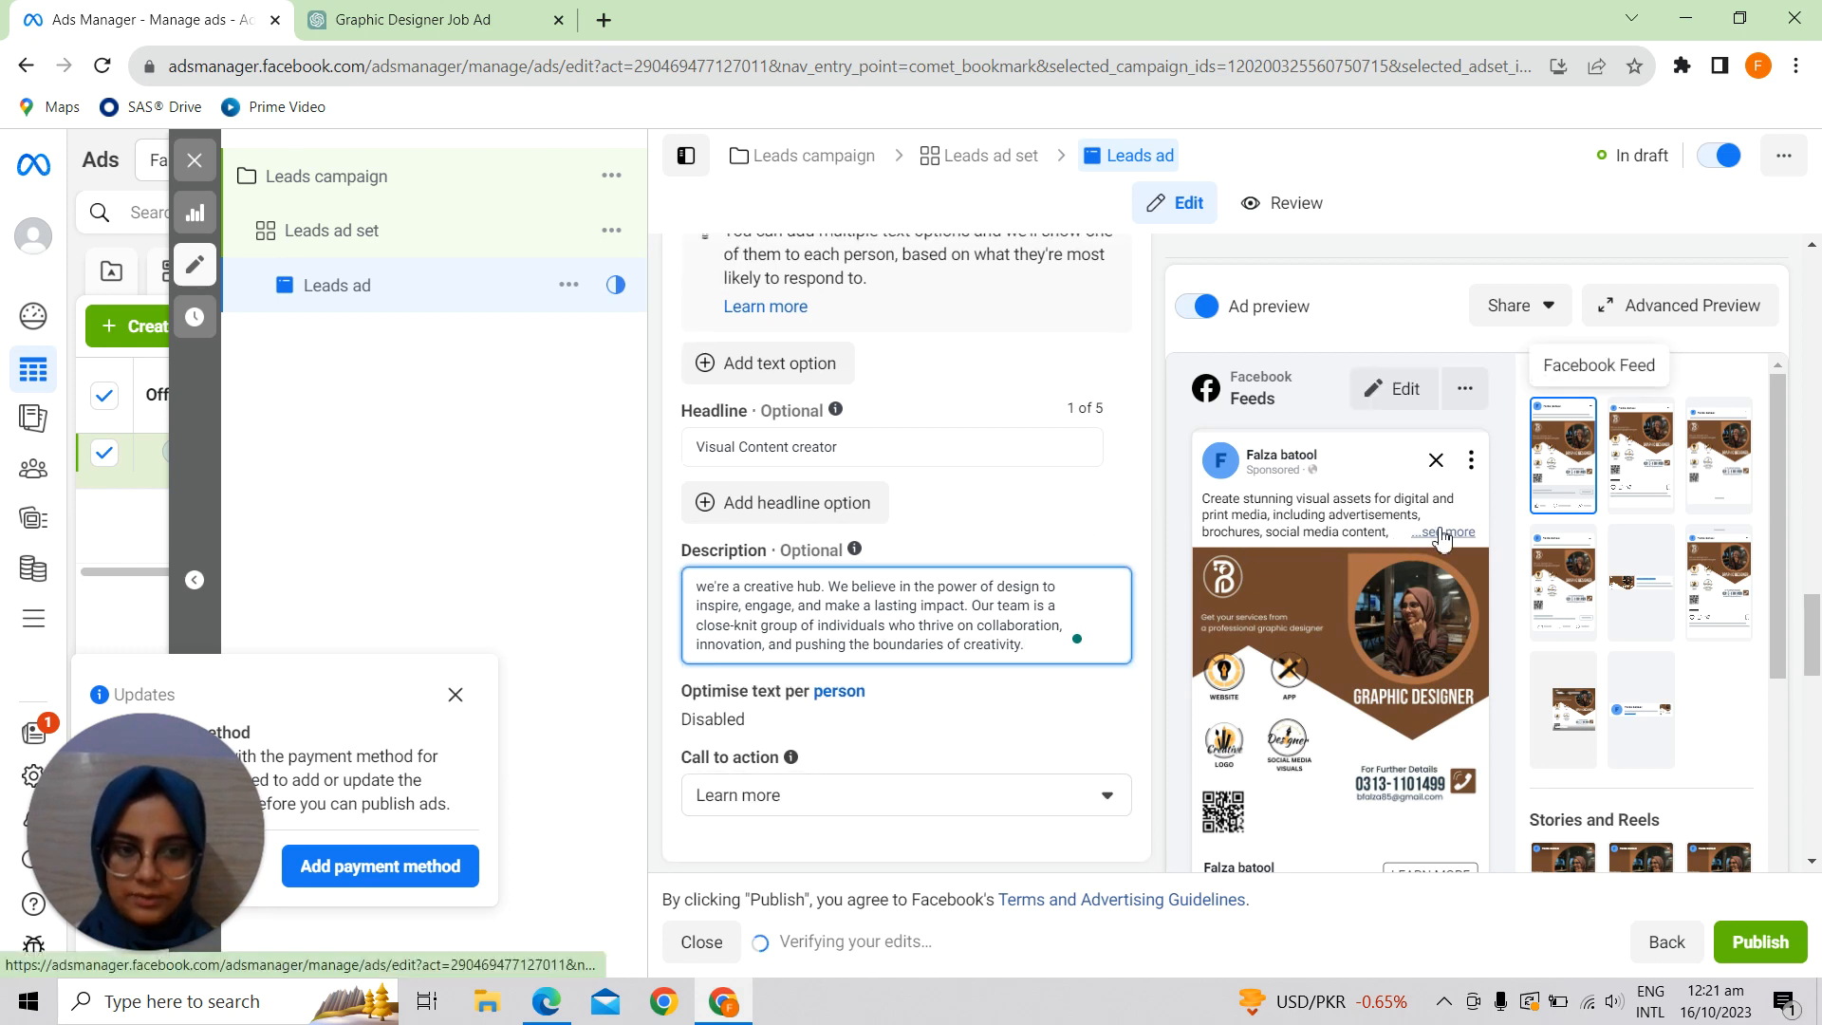
left_click(1442, 533)
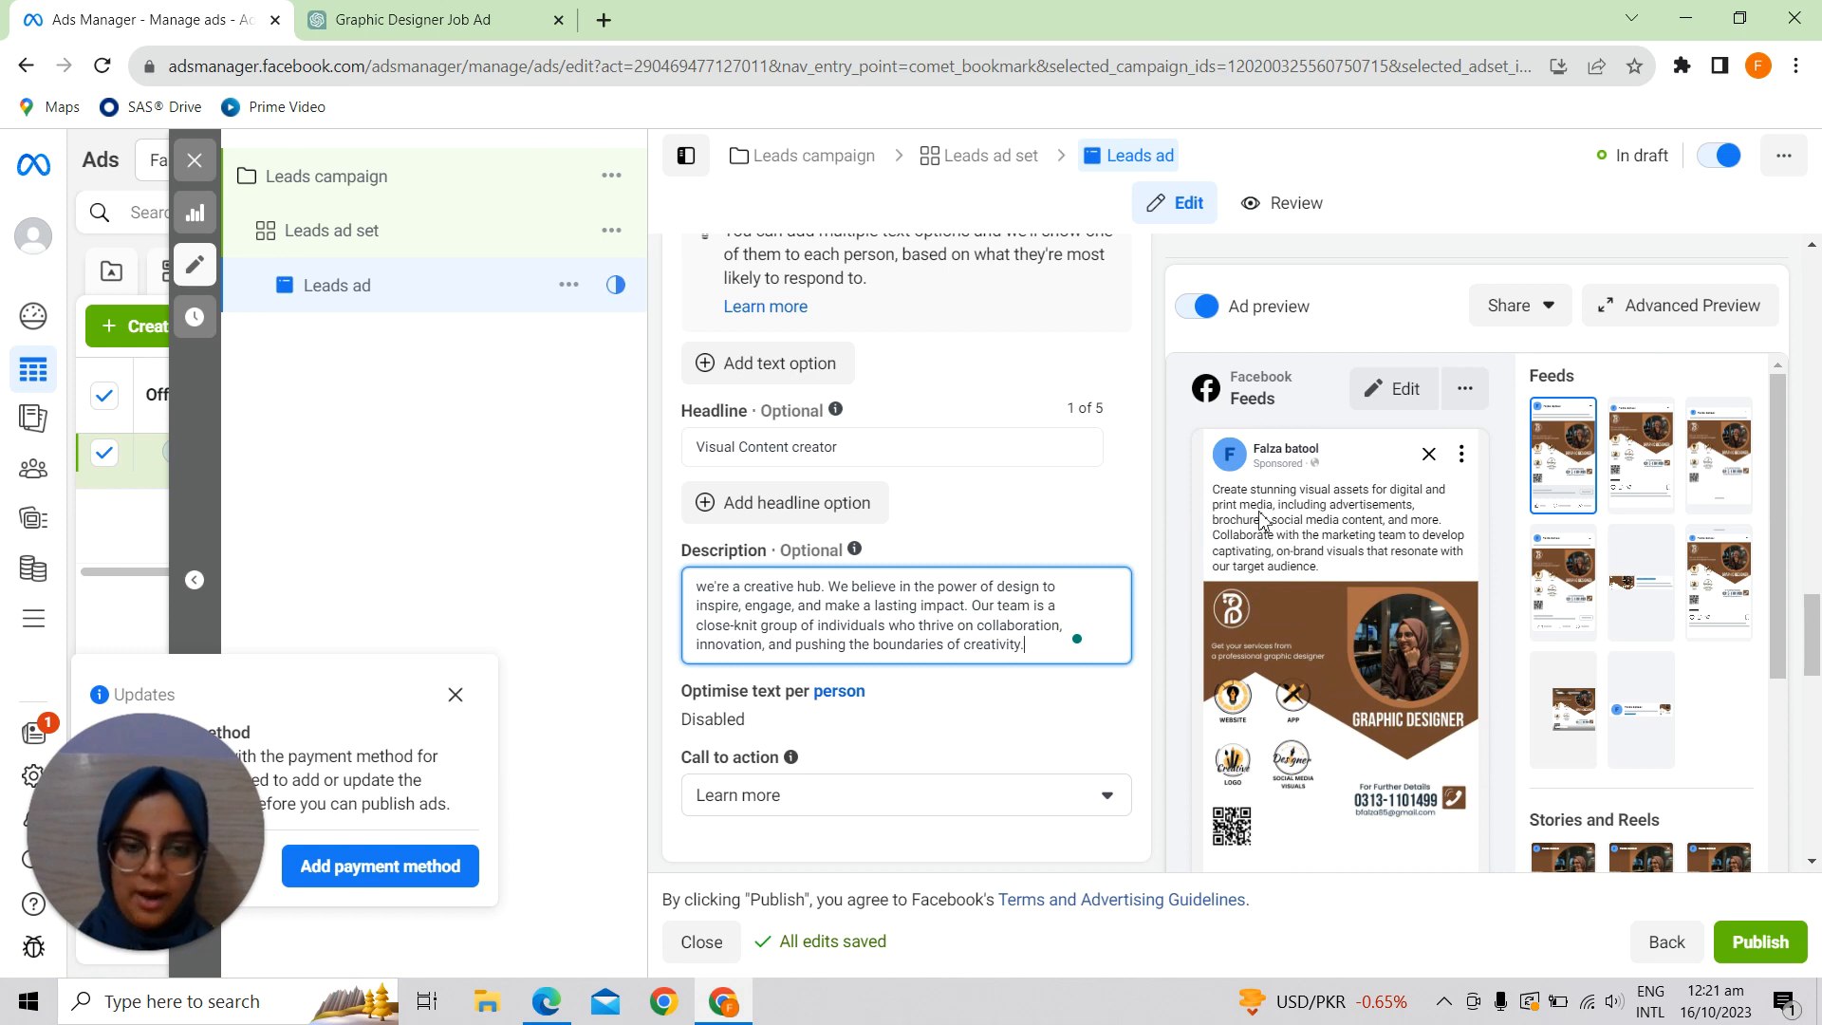
scroll(916, 498, "up", 2)
scroll(917, 498, "down", 1)
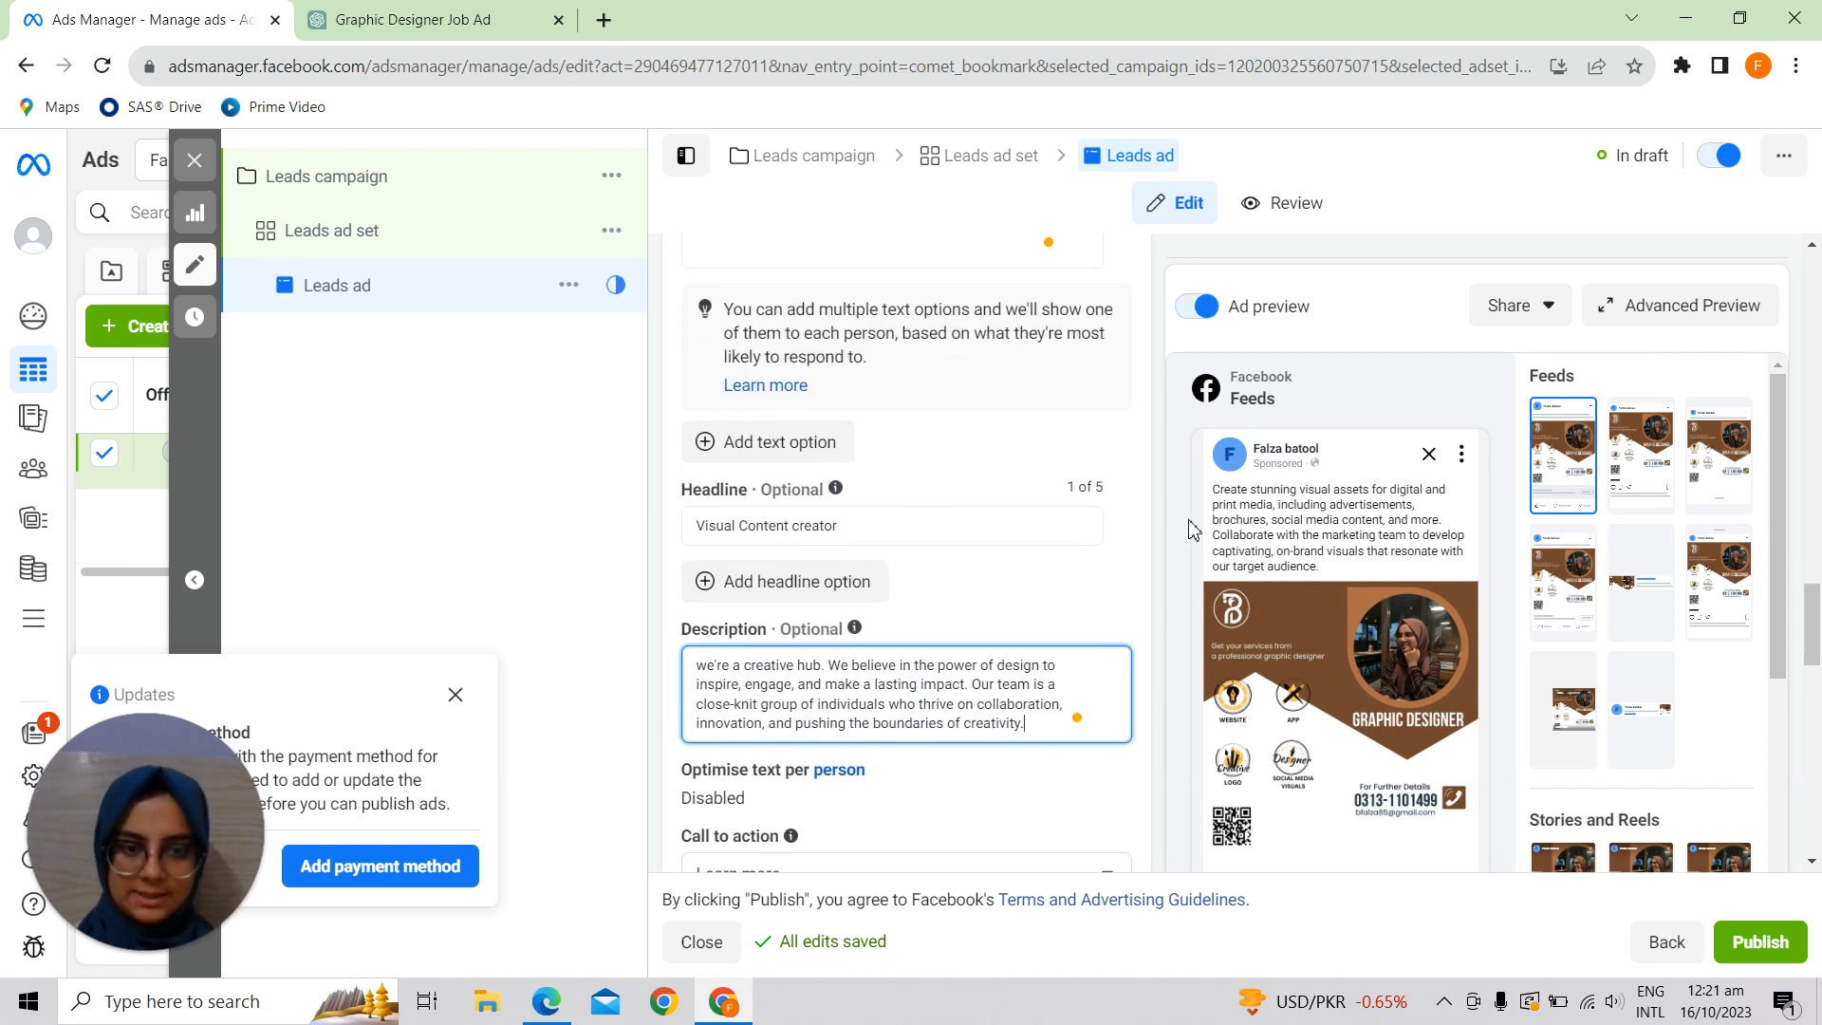
scroll(1285, 676, "down", 1)
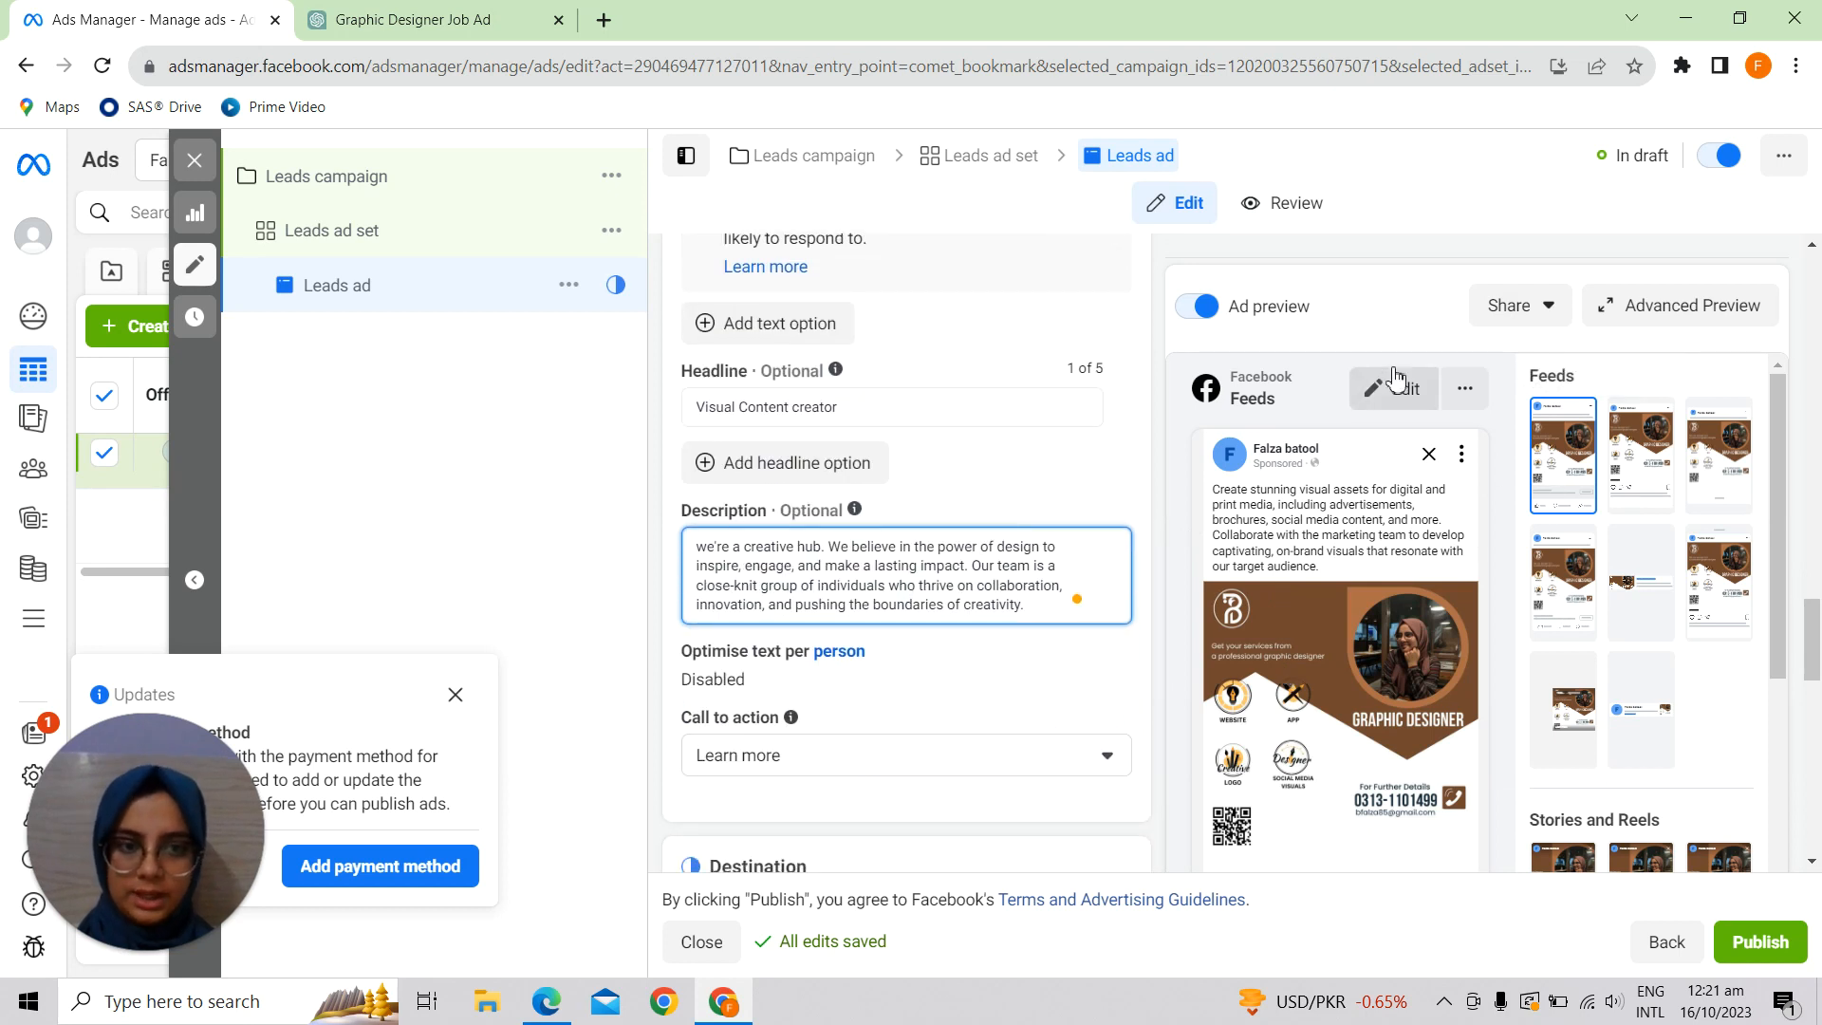
- Turn on Optimise text per person for the Leads ad
scroll(935, 713, "down", 1)
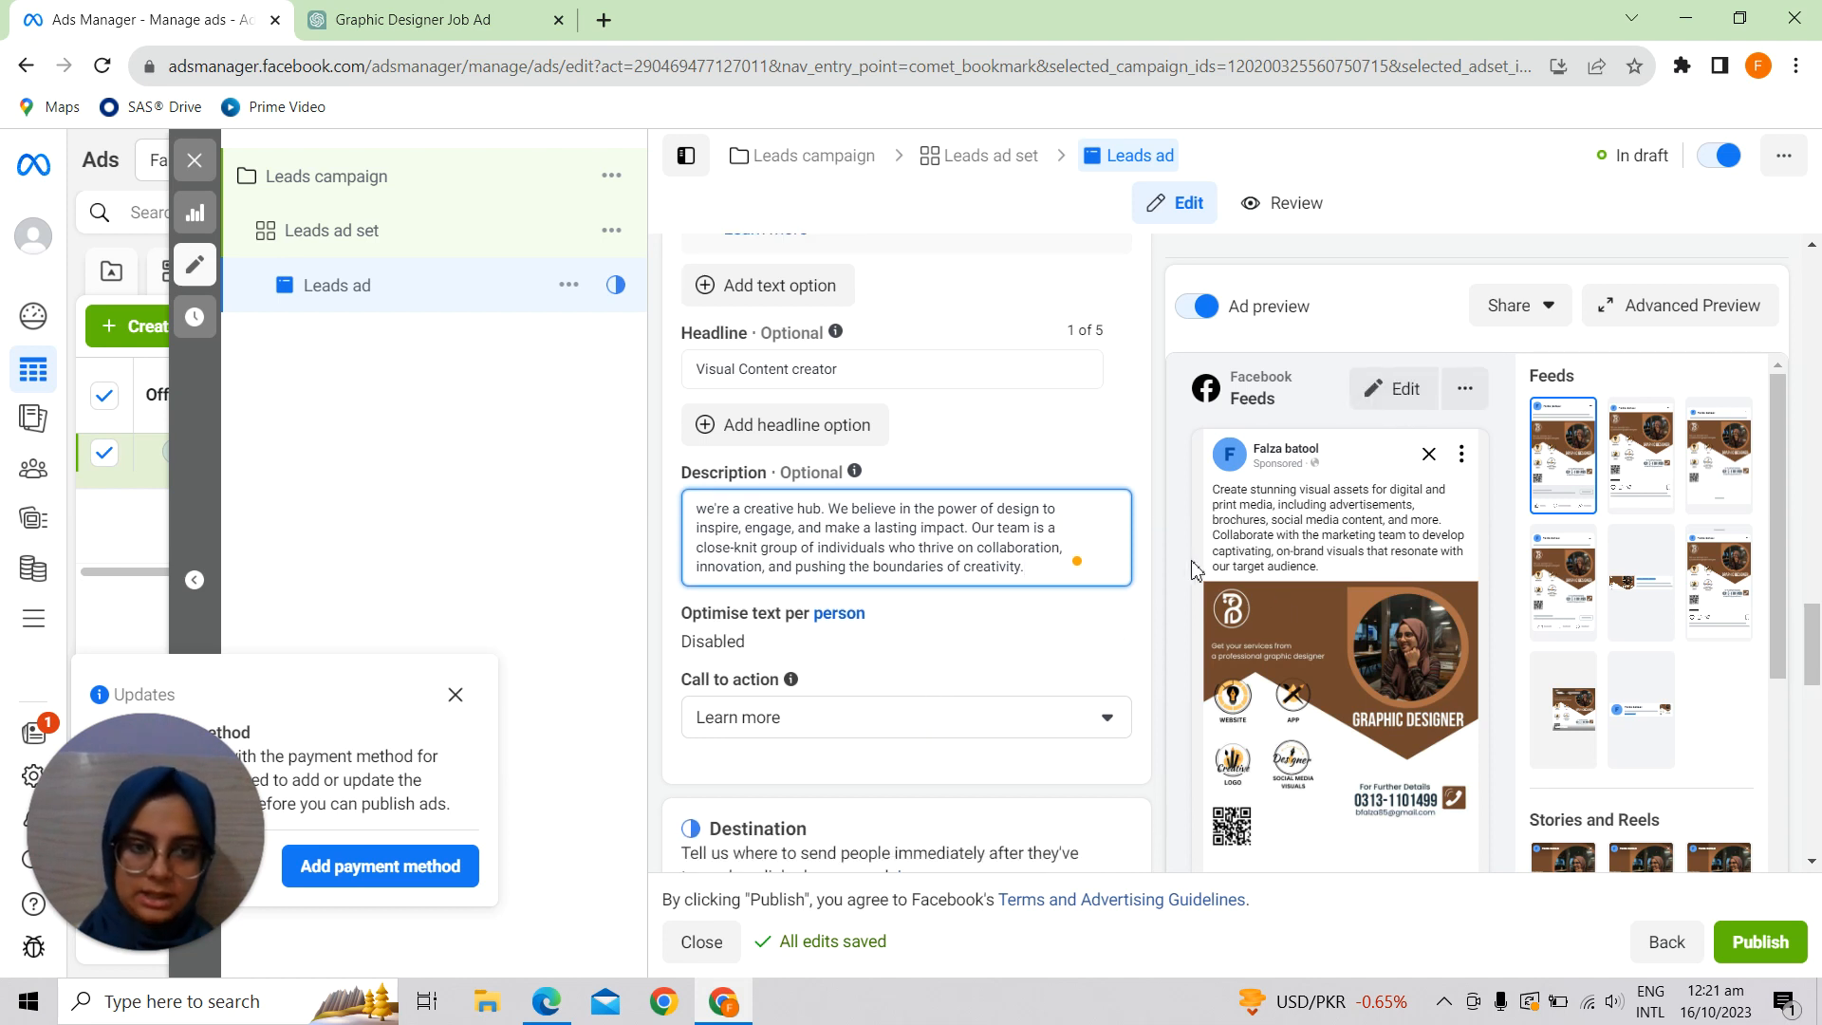
scroll(936, 659, "down", 3)
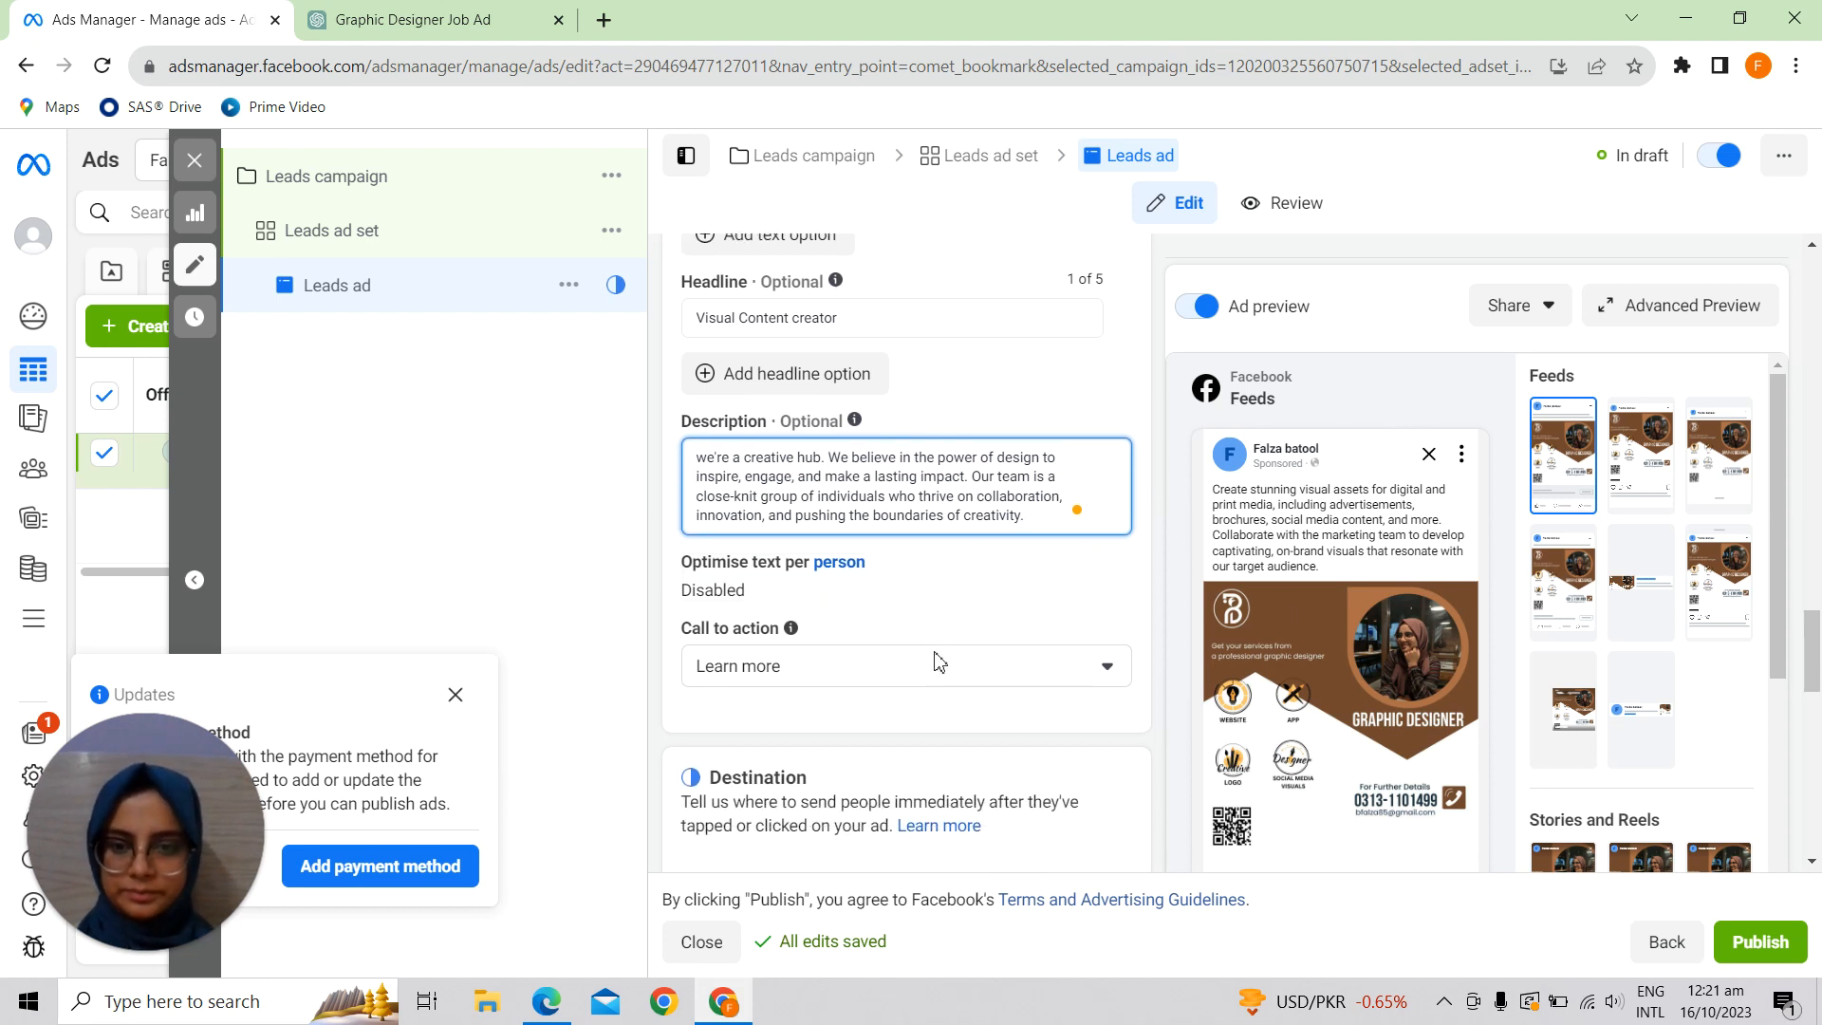
scroll(936, 659, "down", 2)
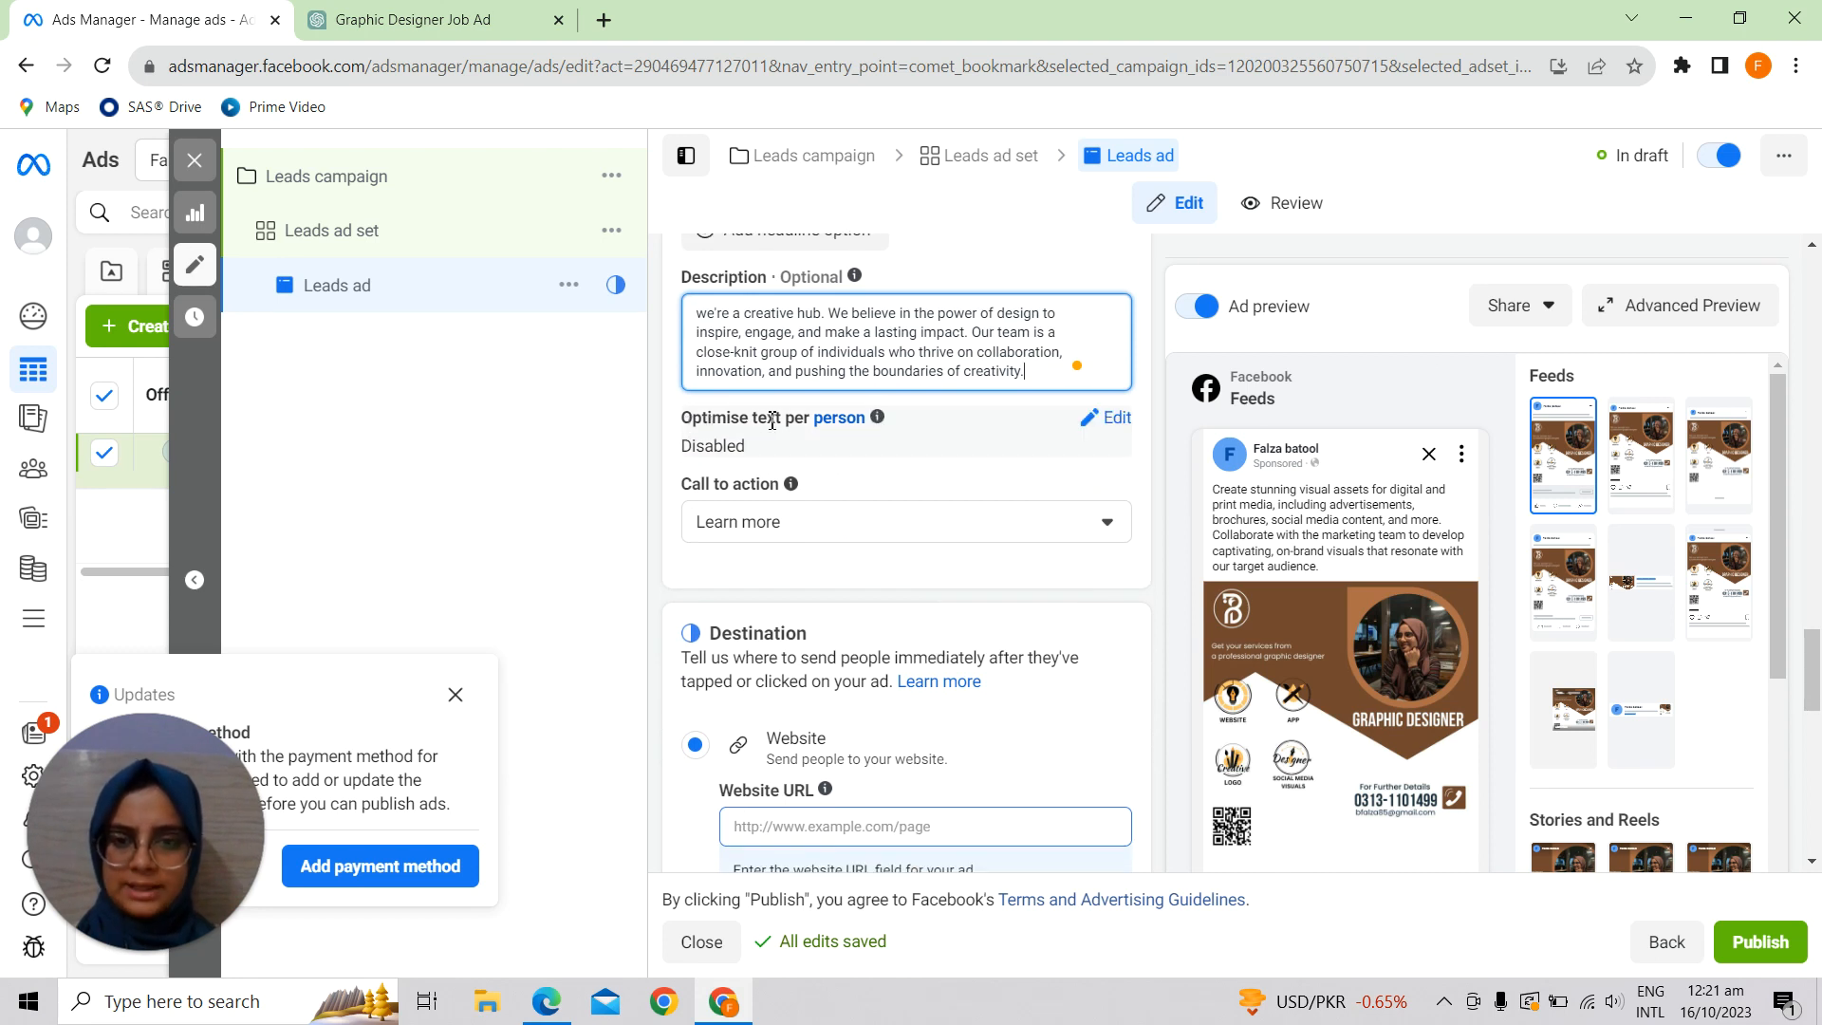
left_click(1103, 427)
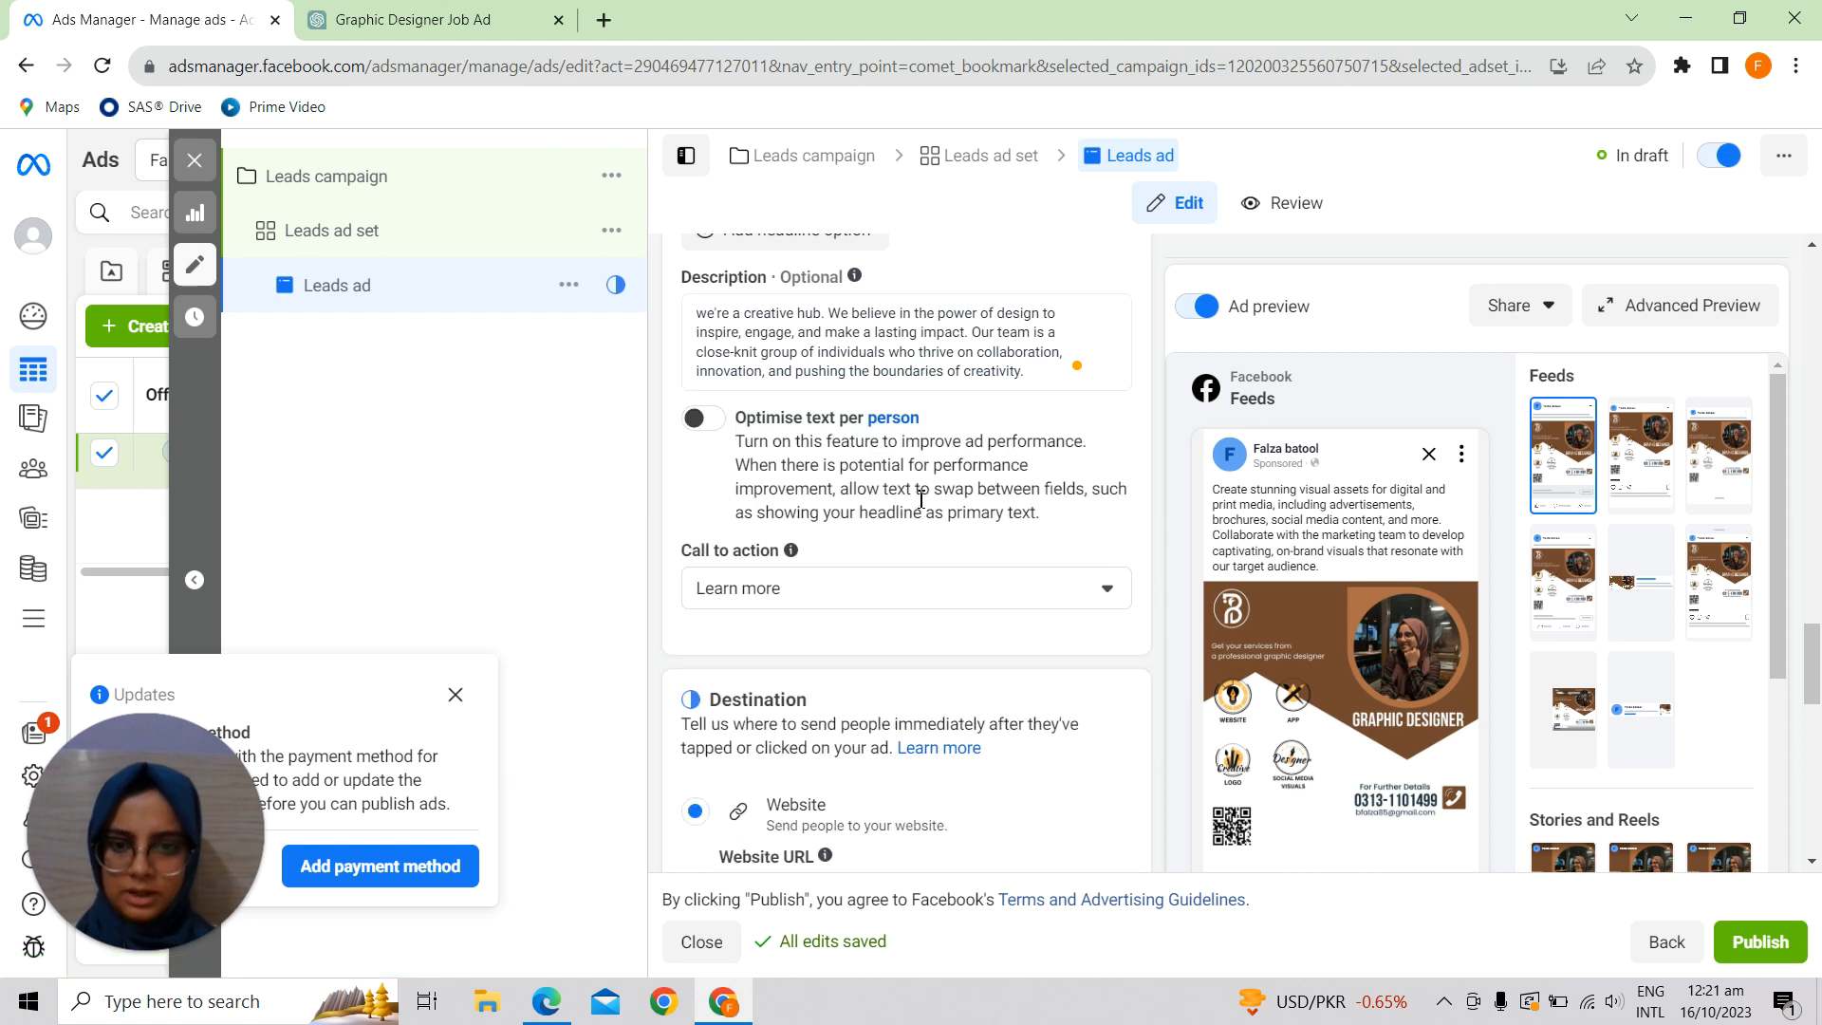
left_click(708, 432)
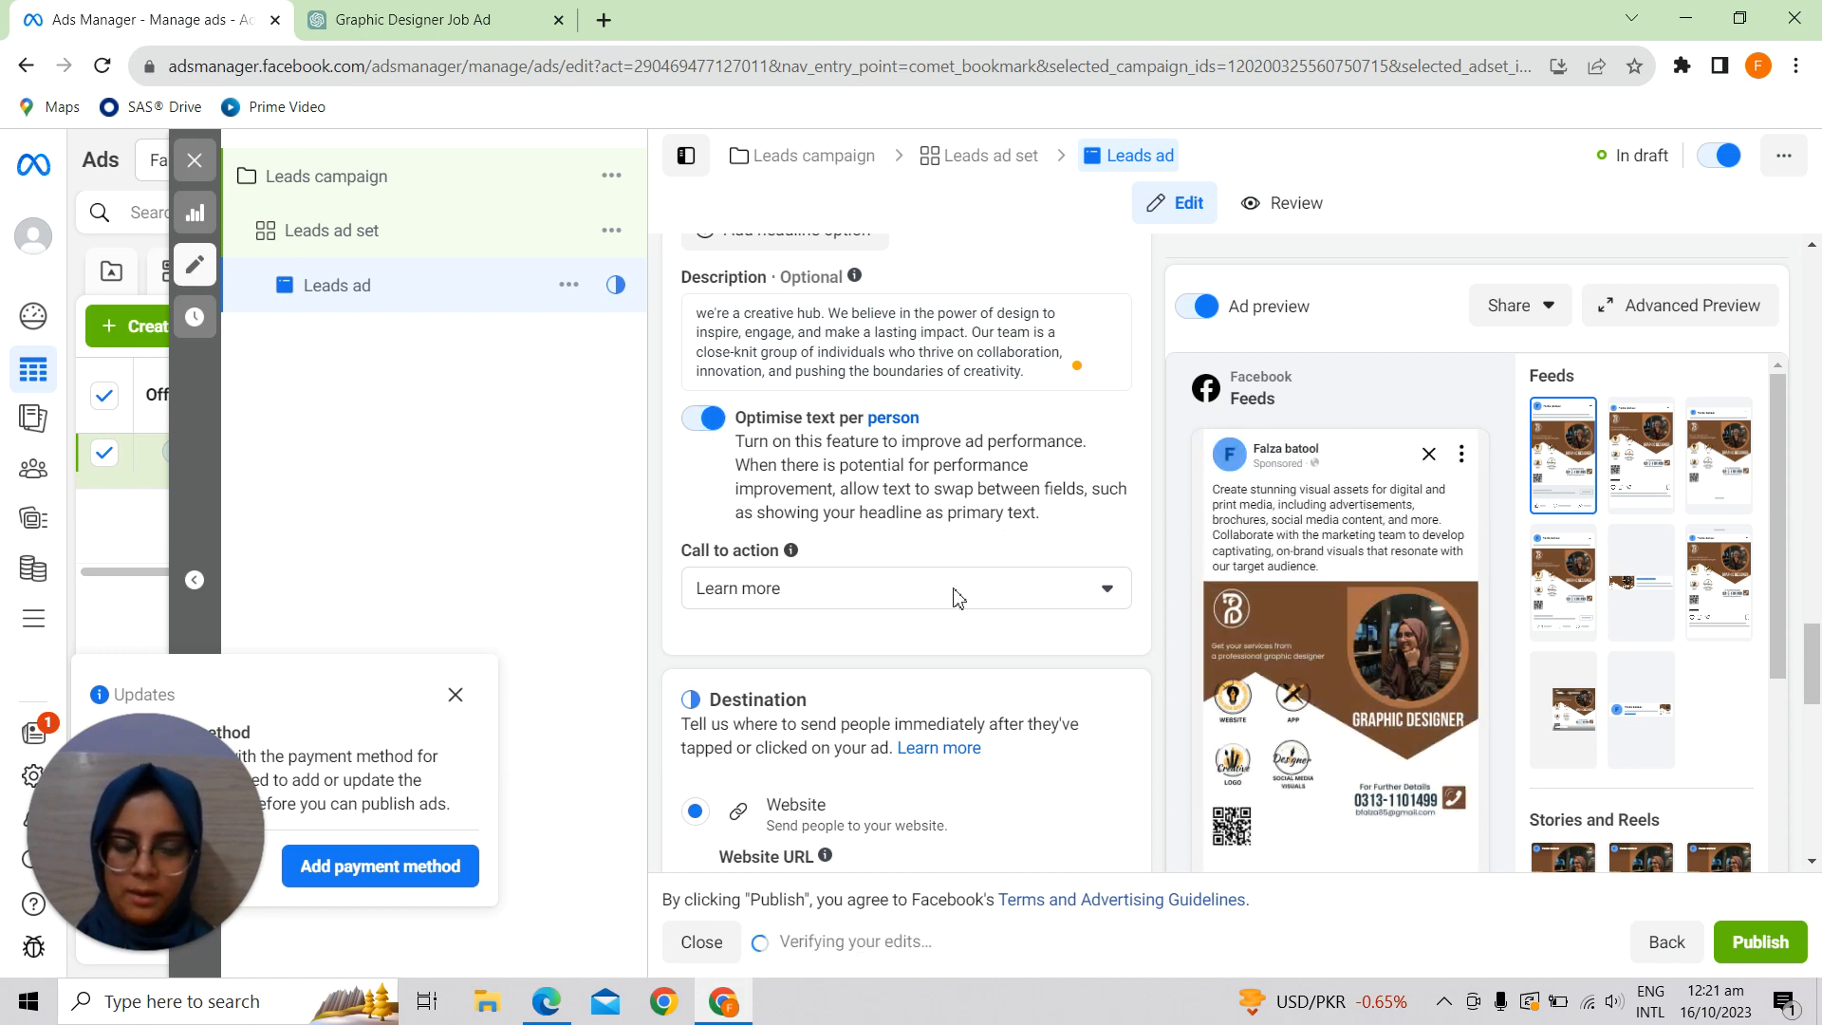
scroll(954, 596, "down", 1)
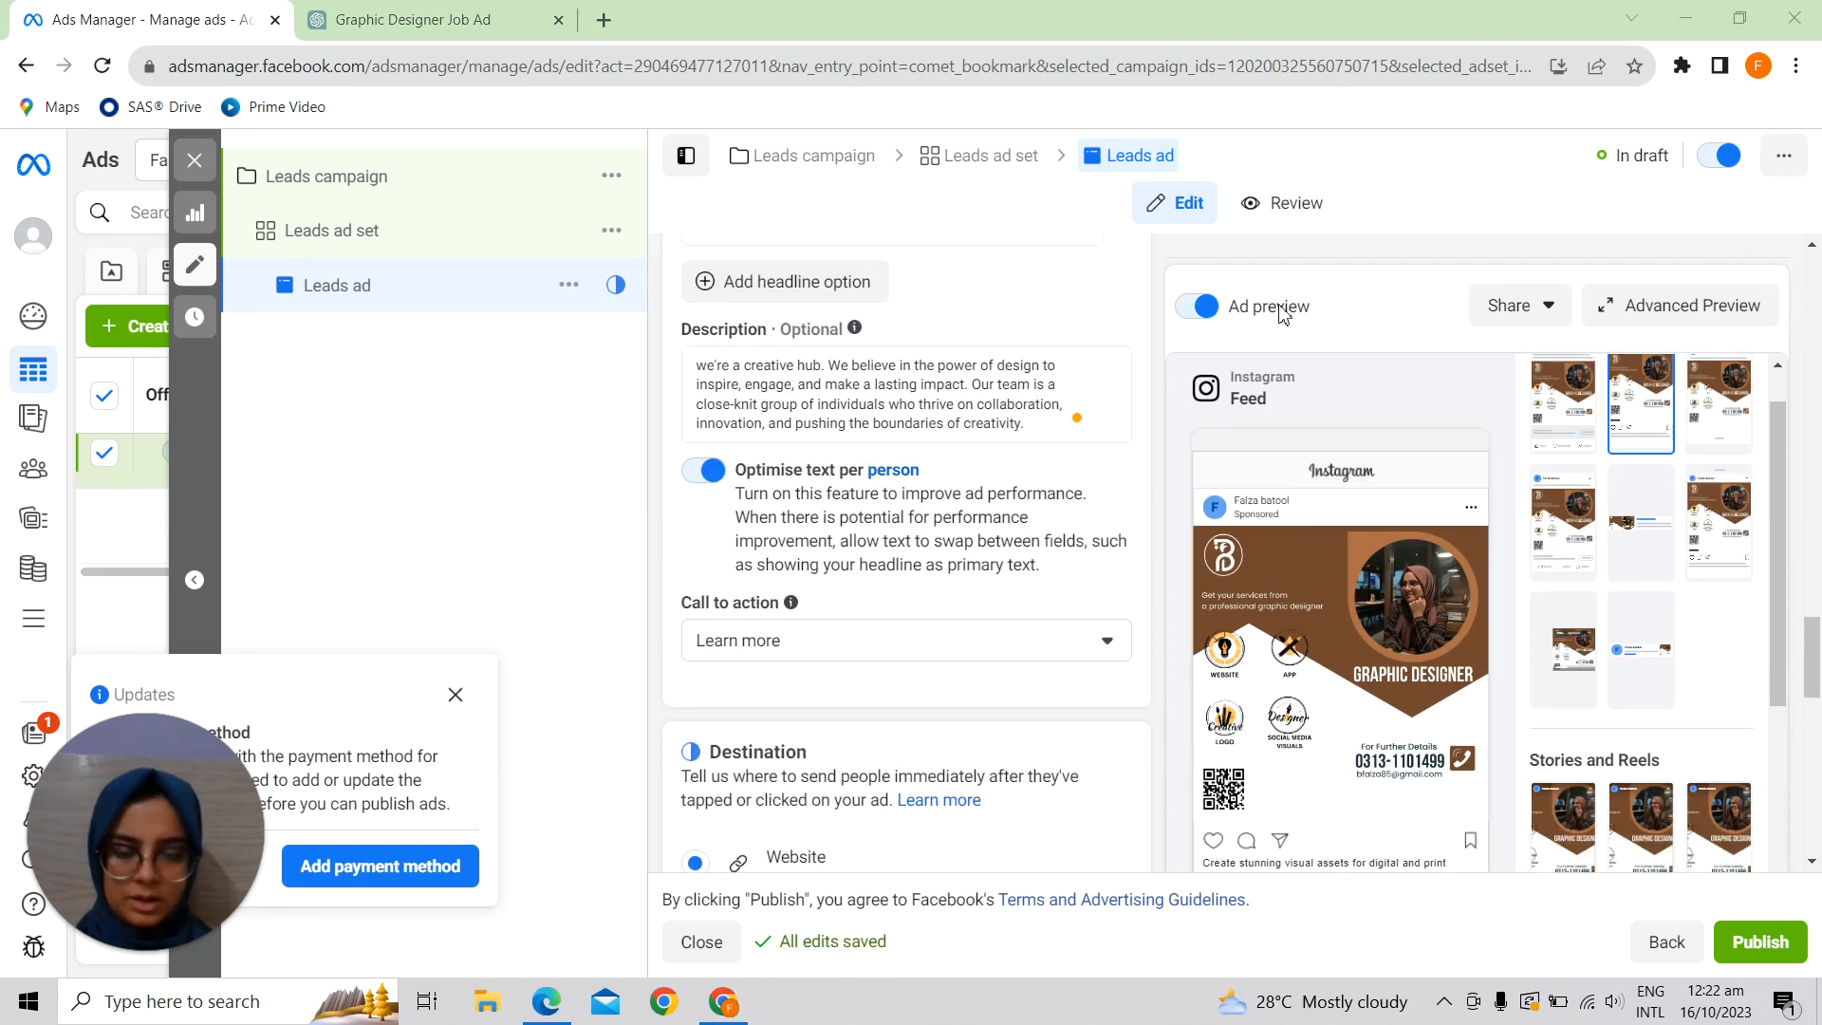
- Choose Learn more as the call to action and enter the designer's portfolio web address as the Website URL destination
left_click(882, 645)
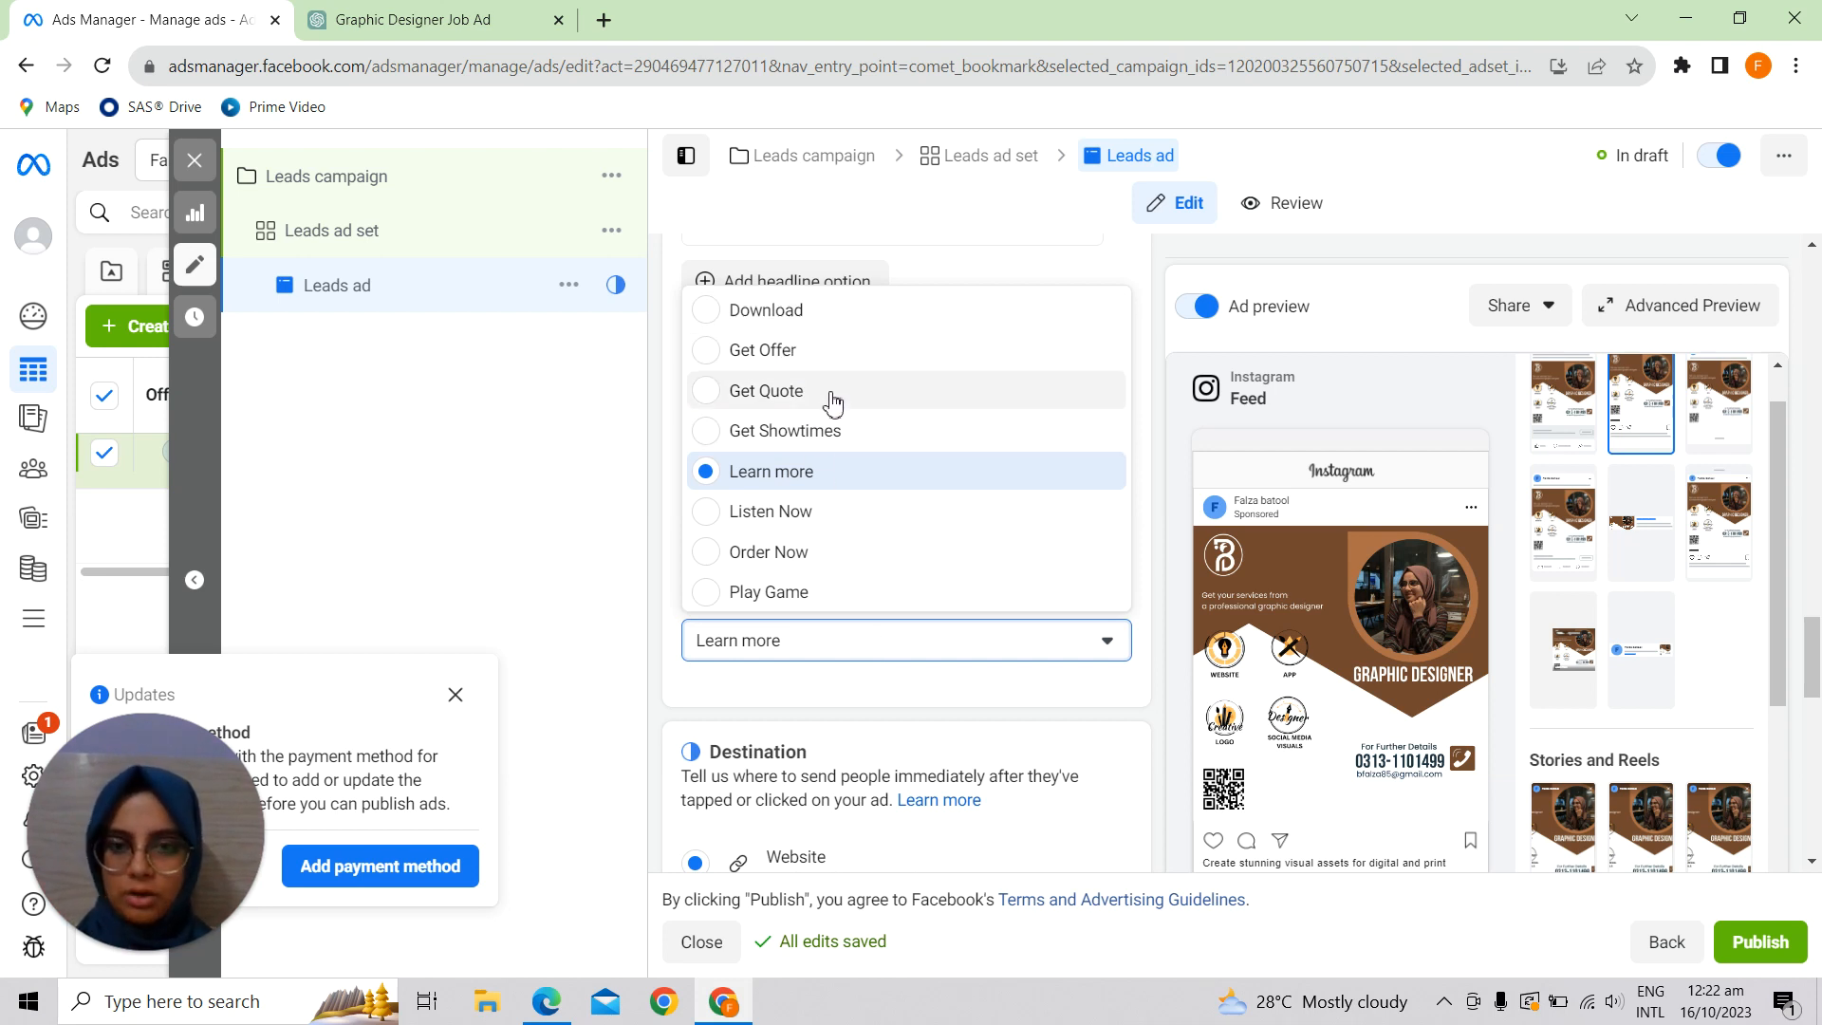
left_click(857, 471)
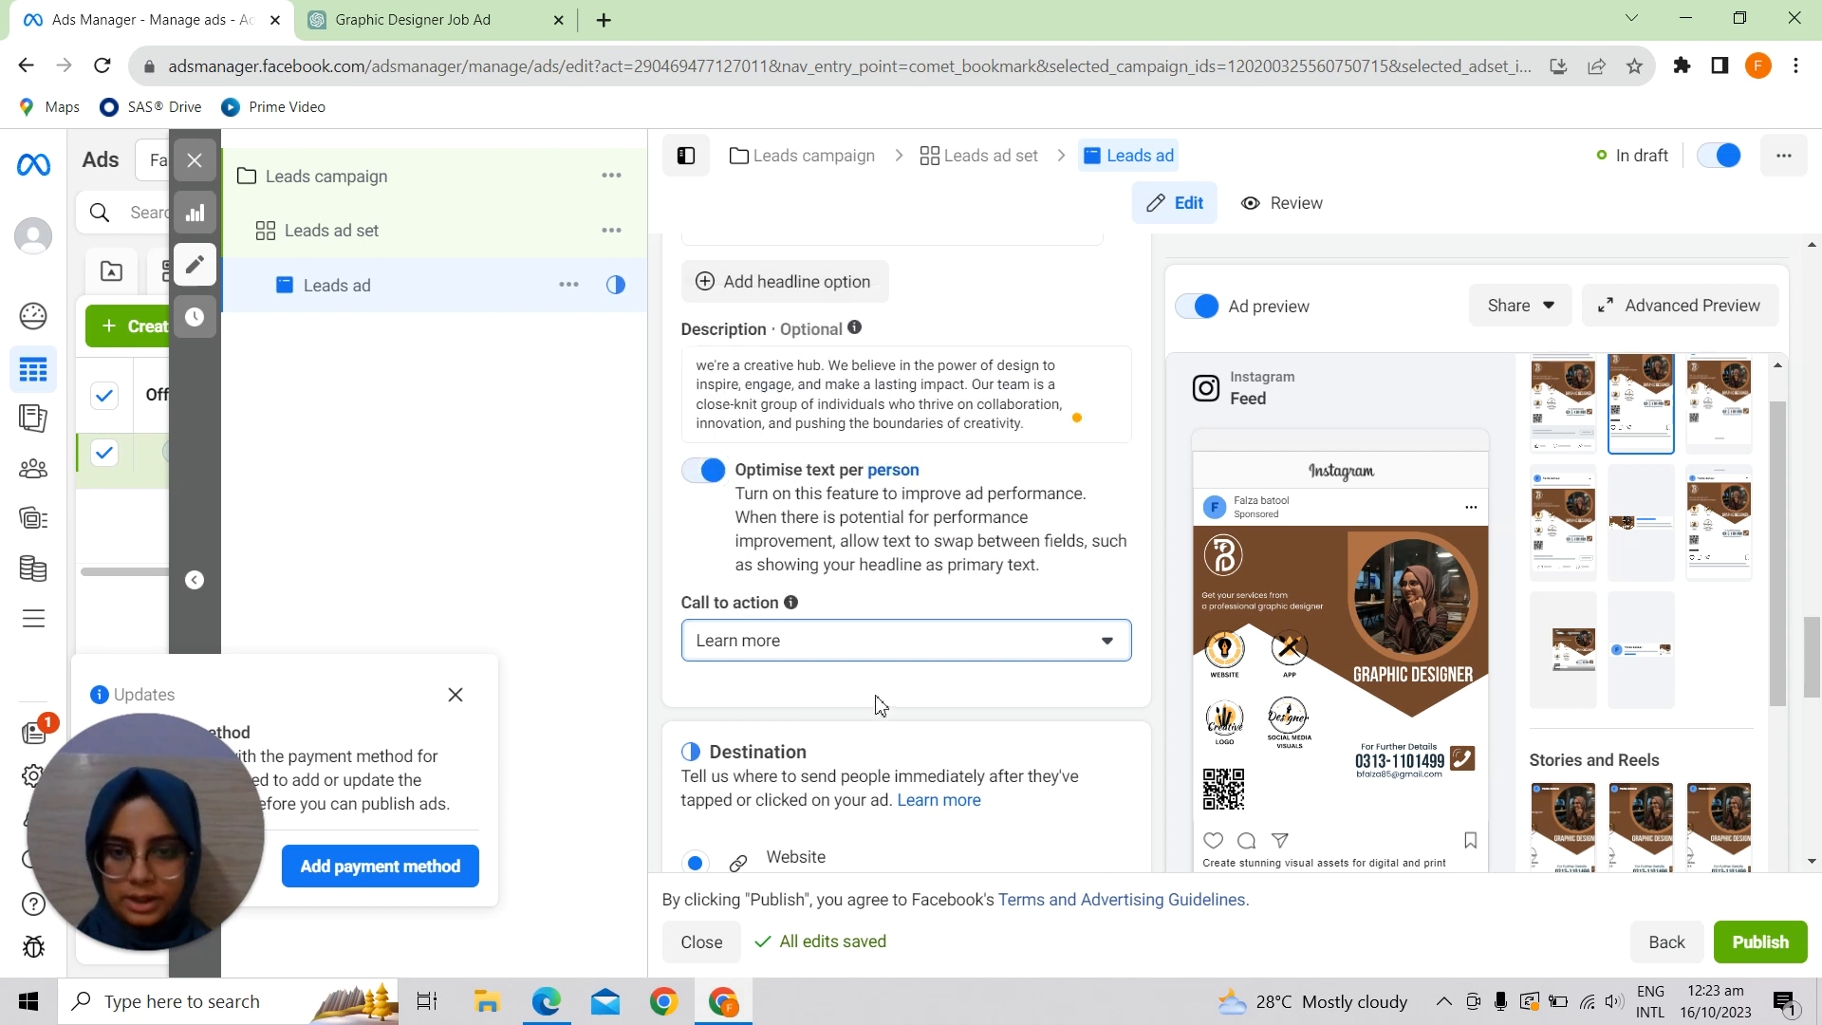
scroll(881, 700, "down", 3)
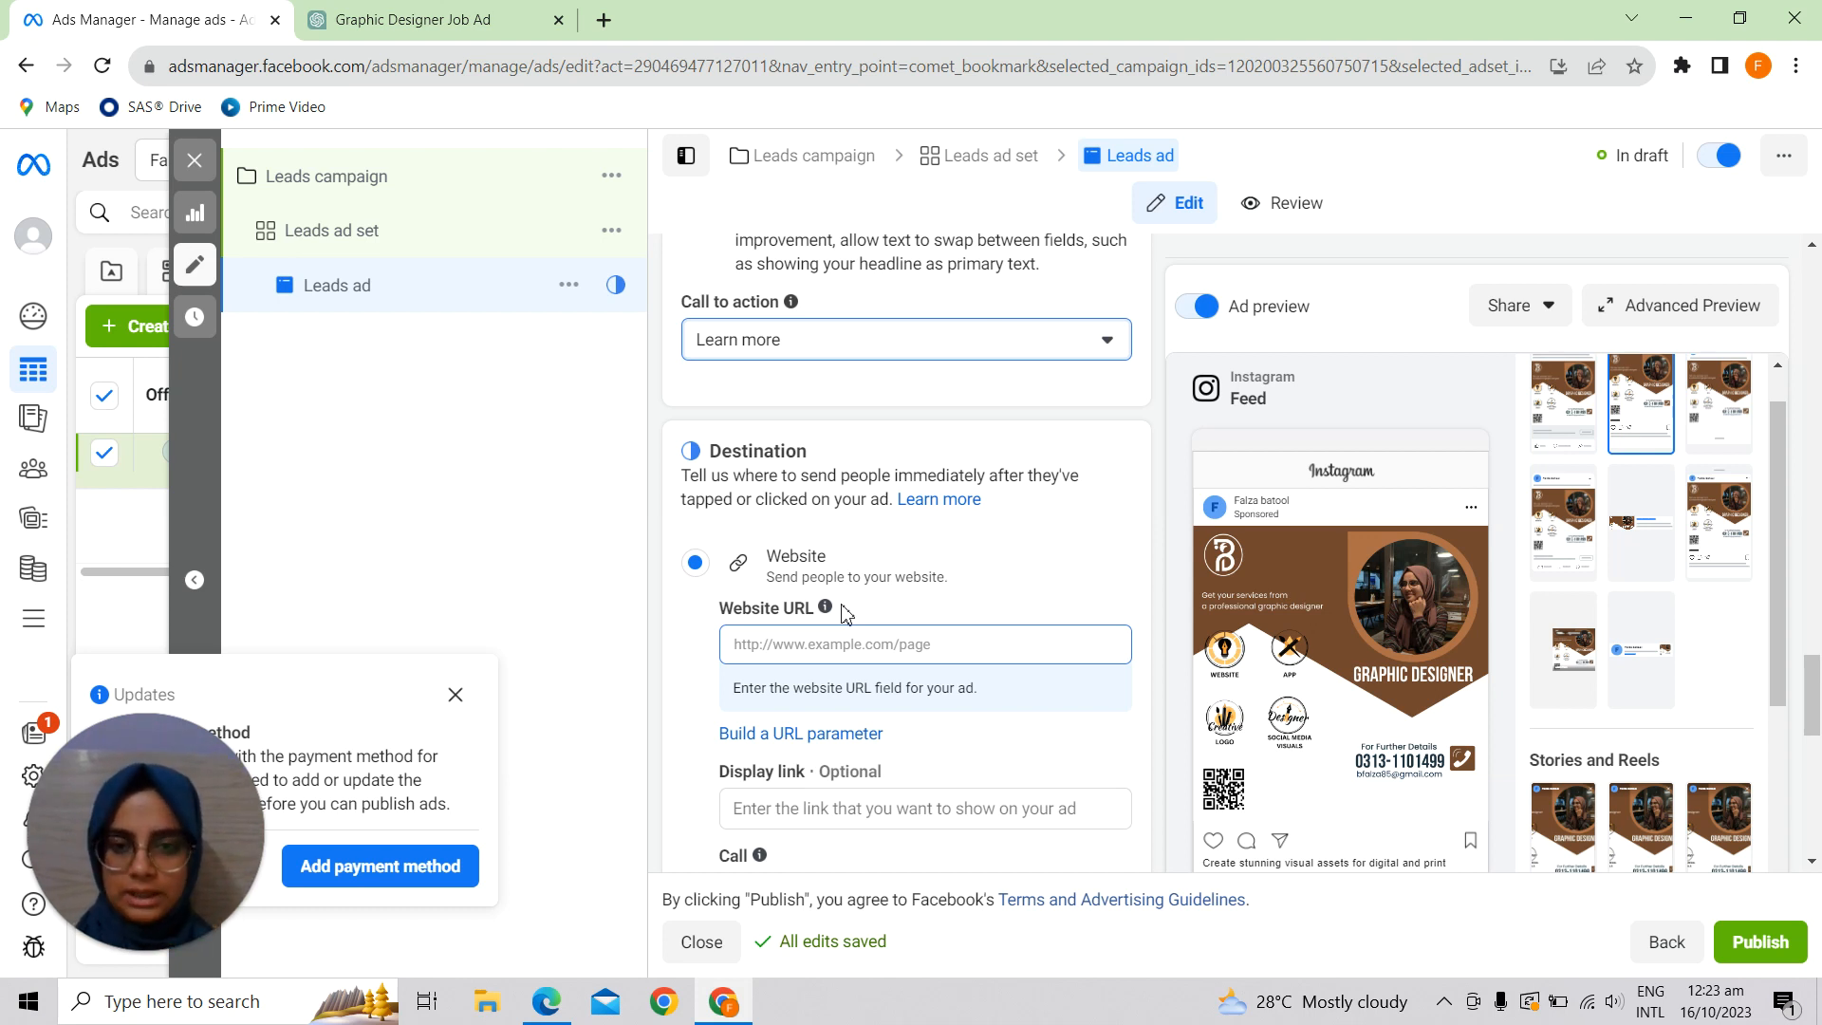
left_click(841, 650)
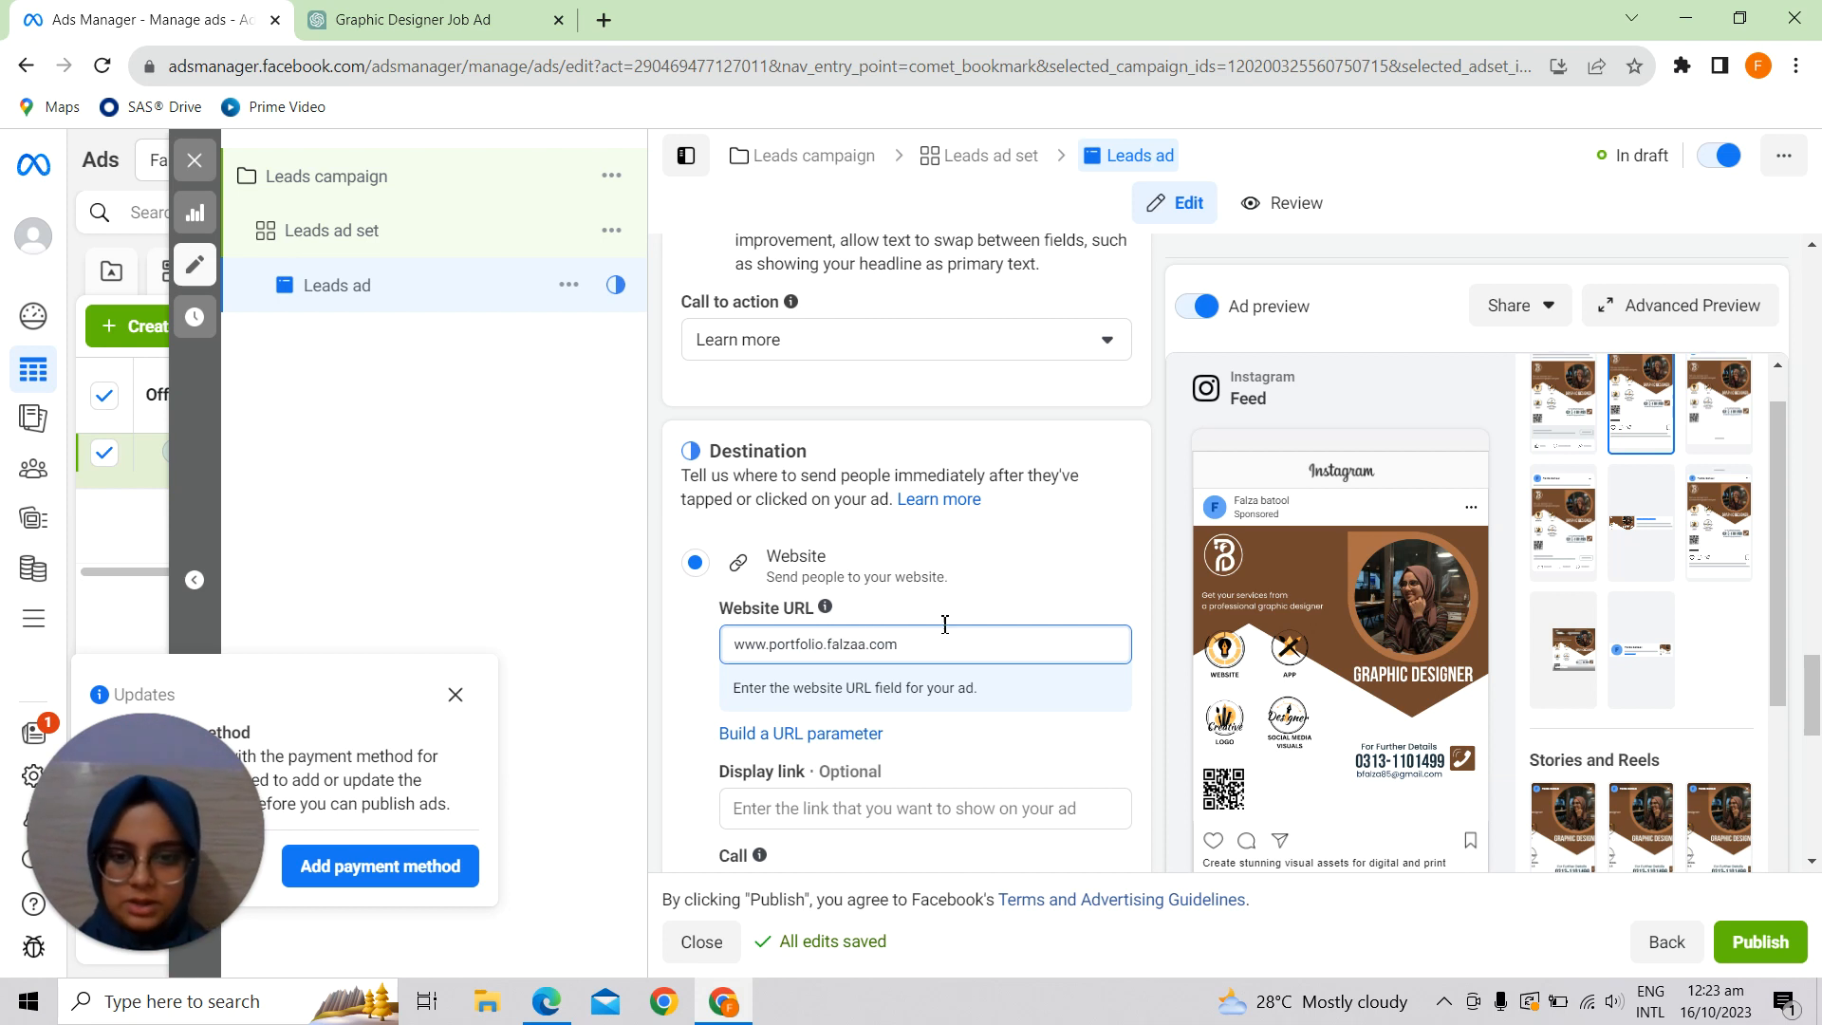
left_click(931, 740)
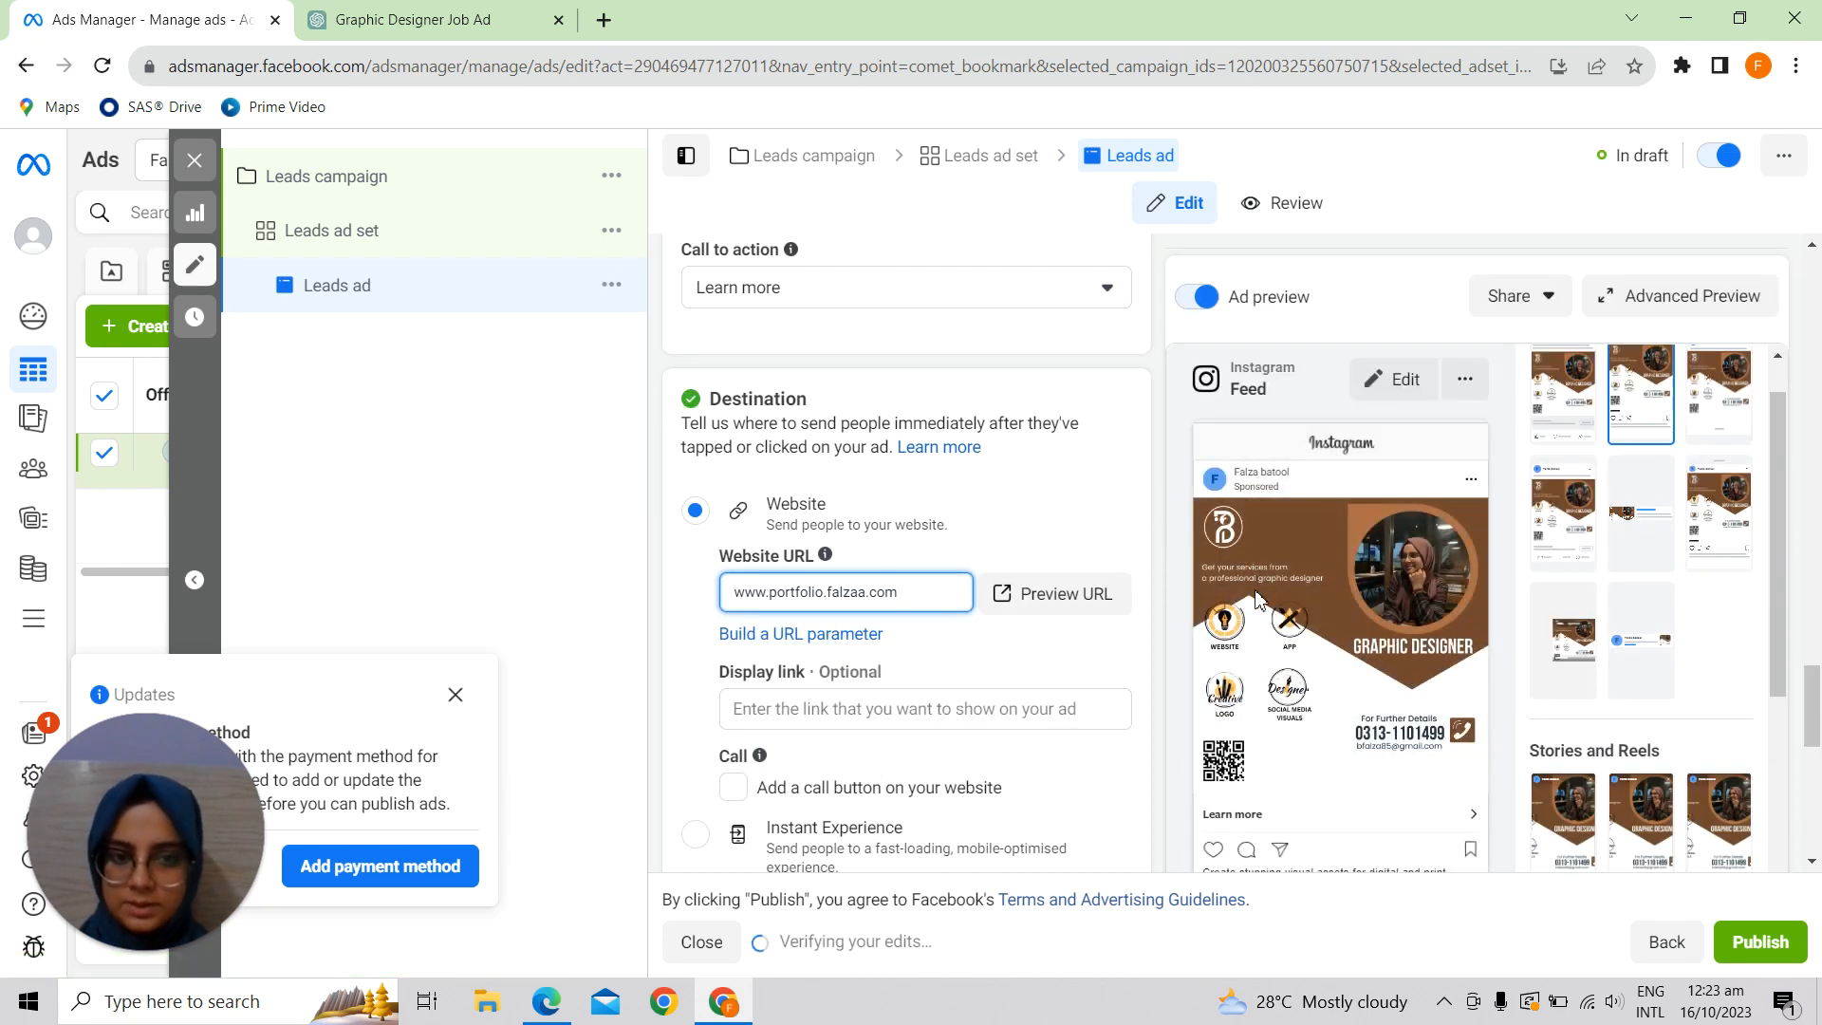
- Try to turn on Languages for the Leads ad
scroll(1120, 753, "down", 2)
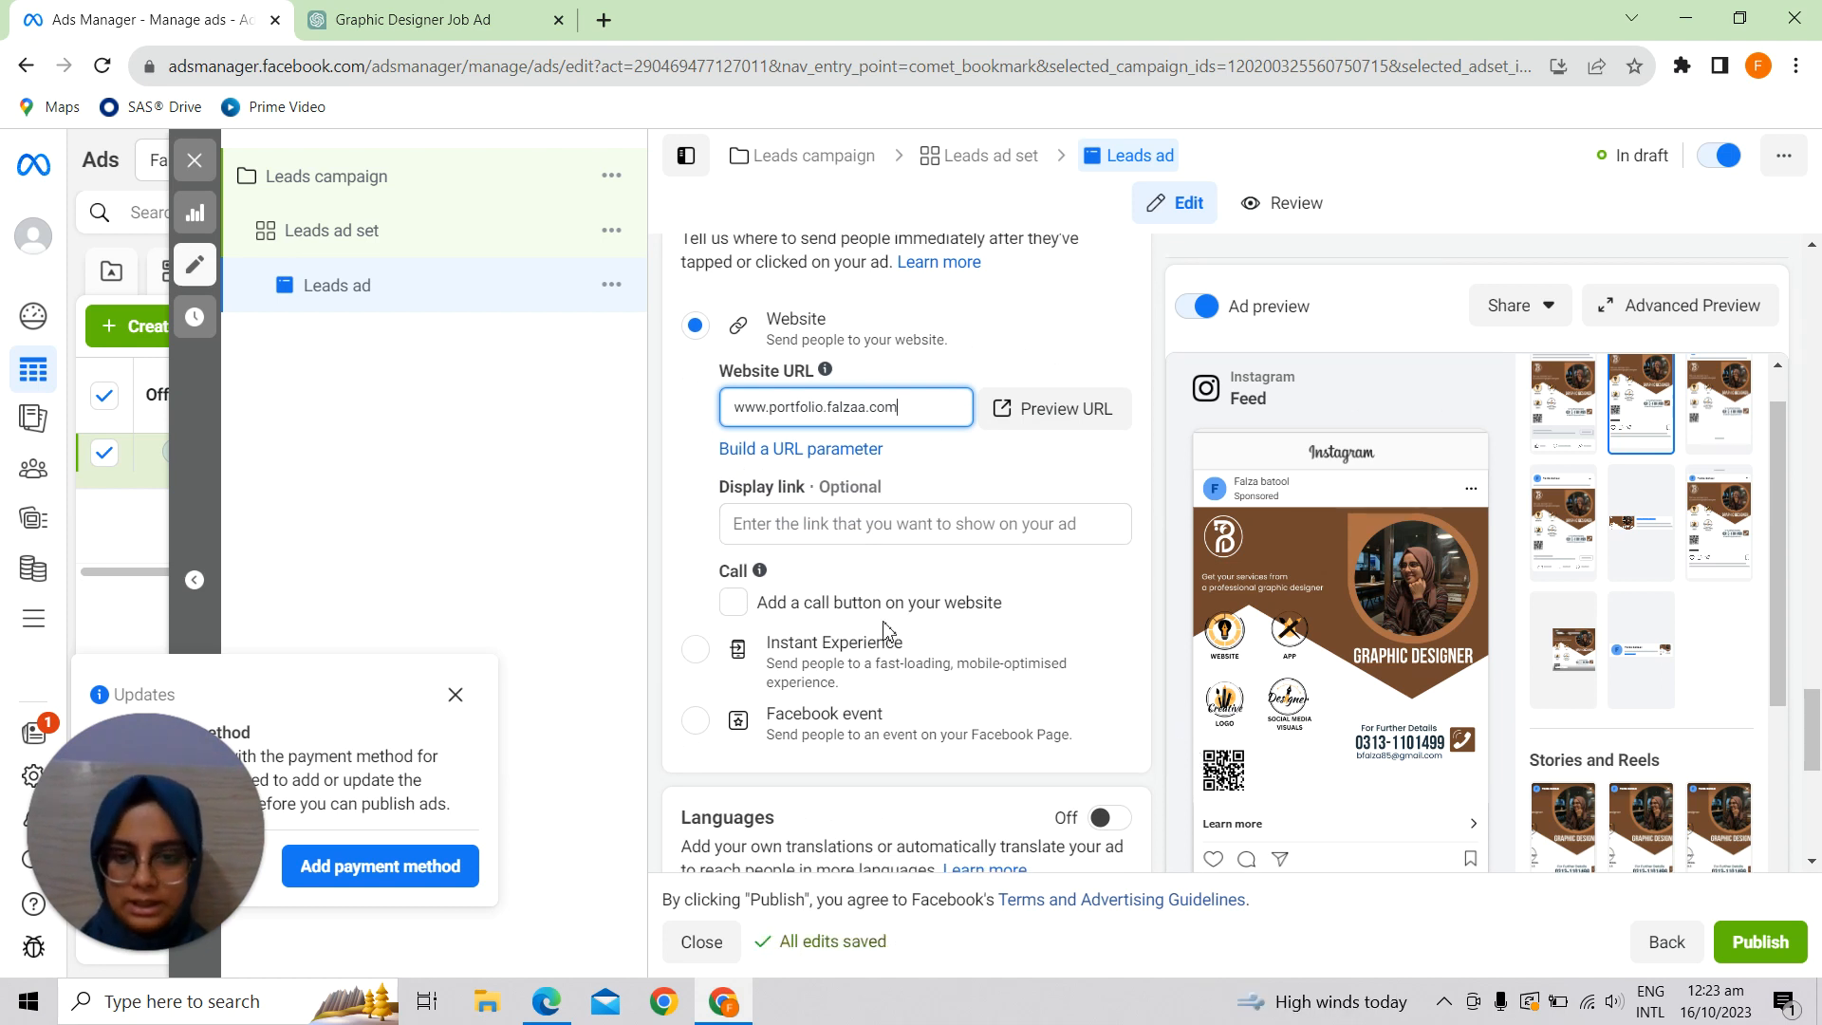
scroll(887, 631, "down", 2)
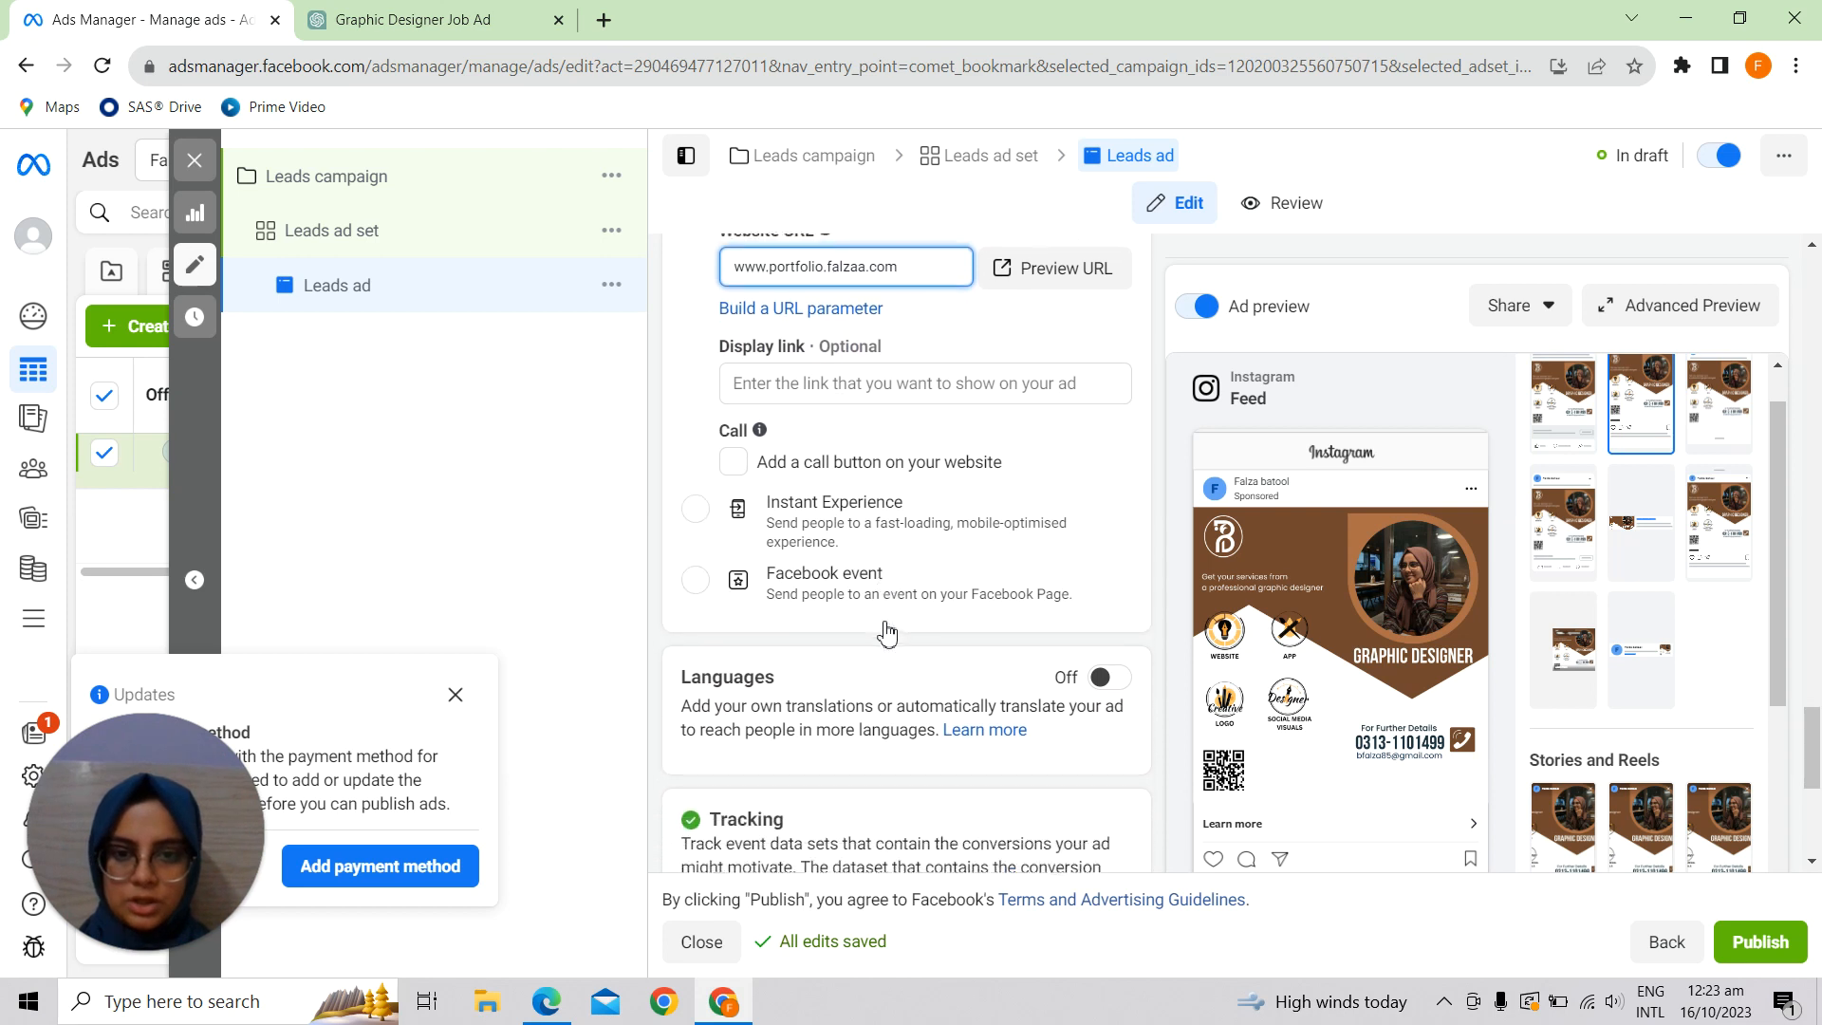
scroll(887, 631, "down", 3)
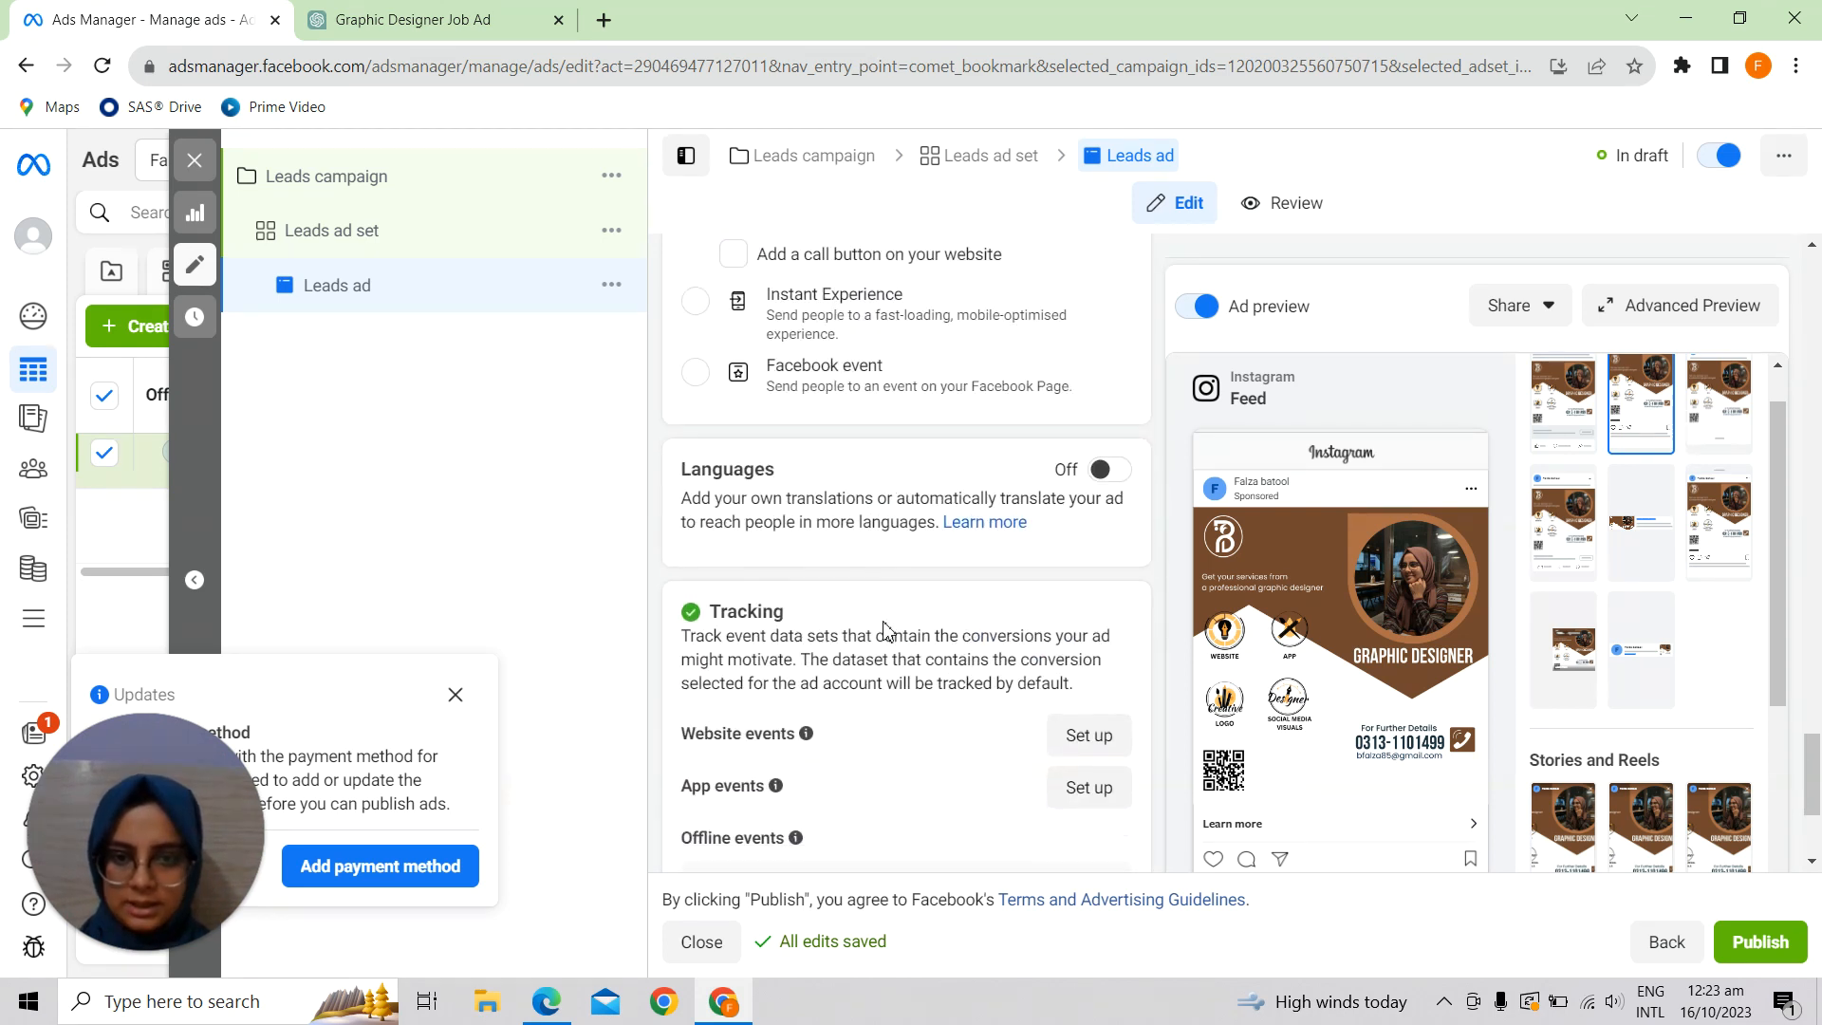
scroll(972, 628, "down", 1)
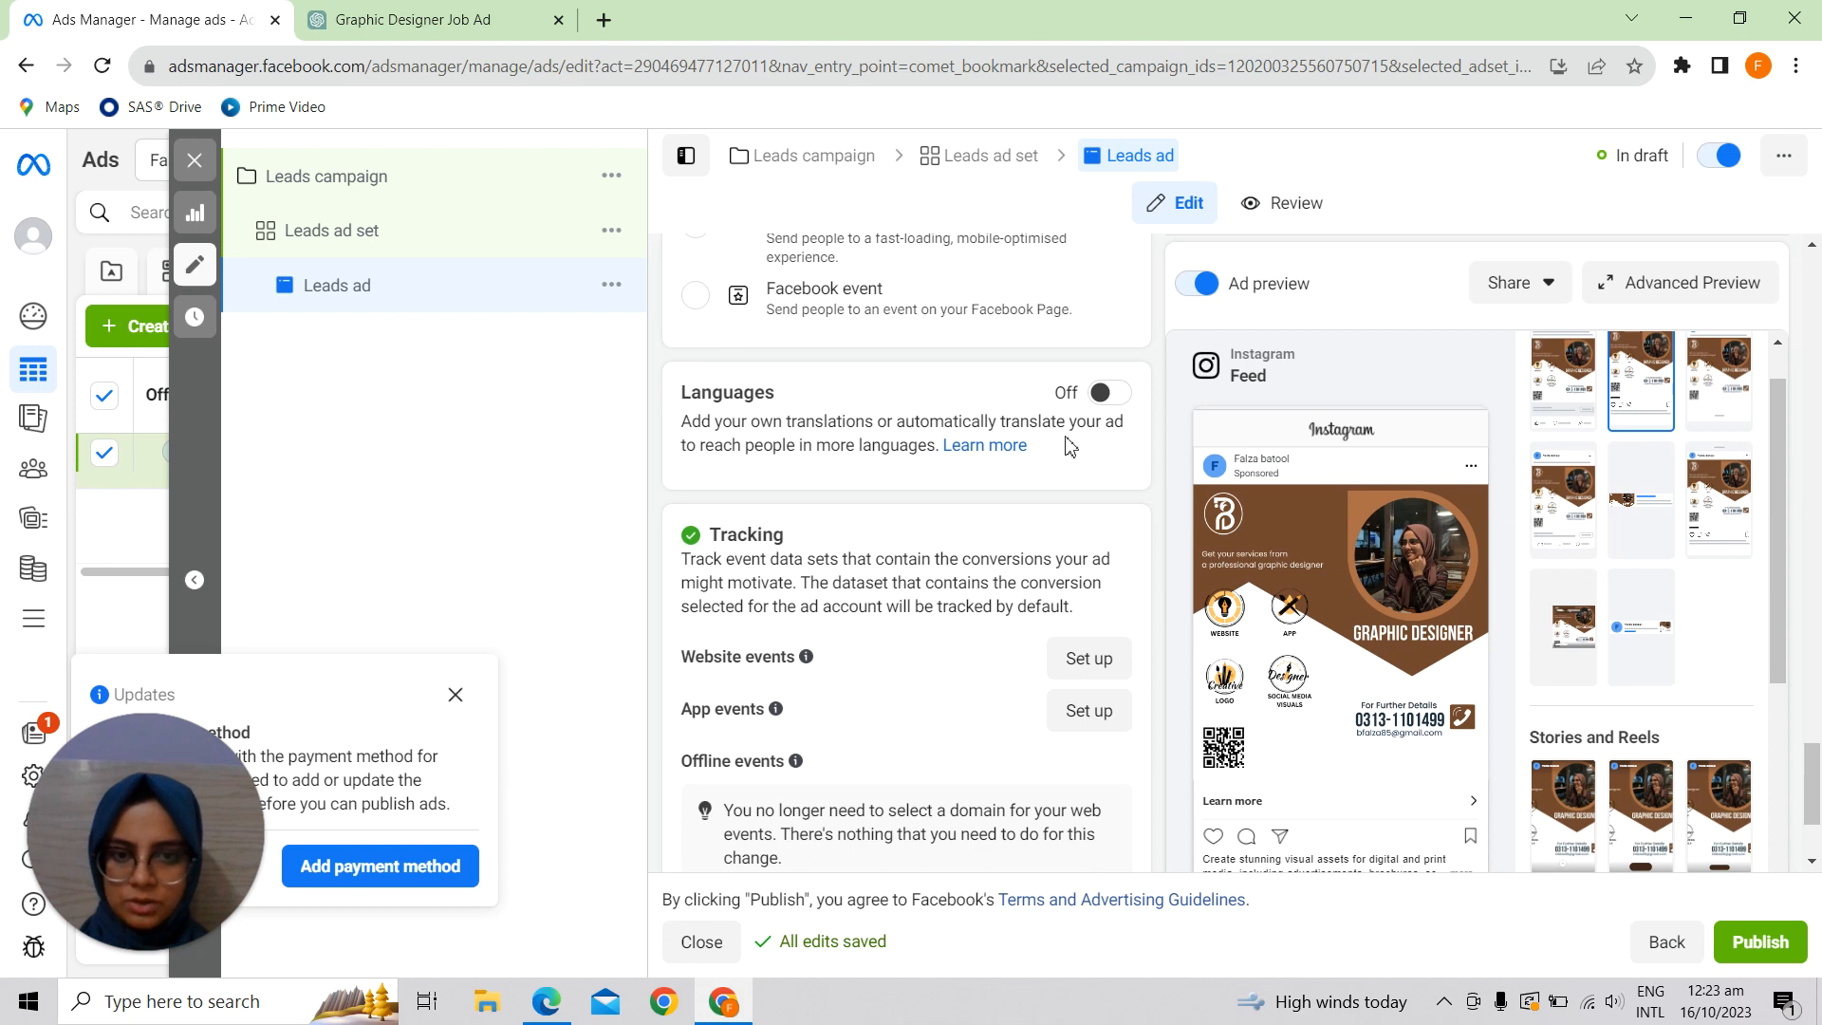
scroll(844, 493, "down", 1)
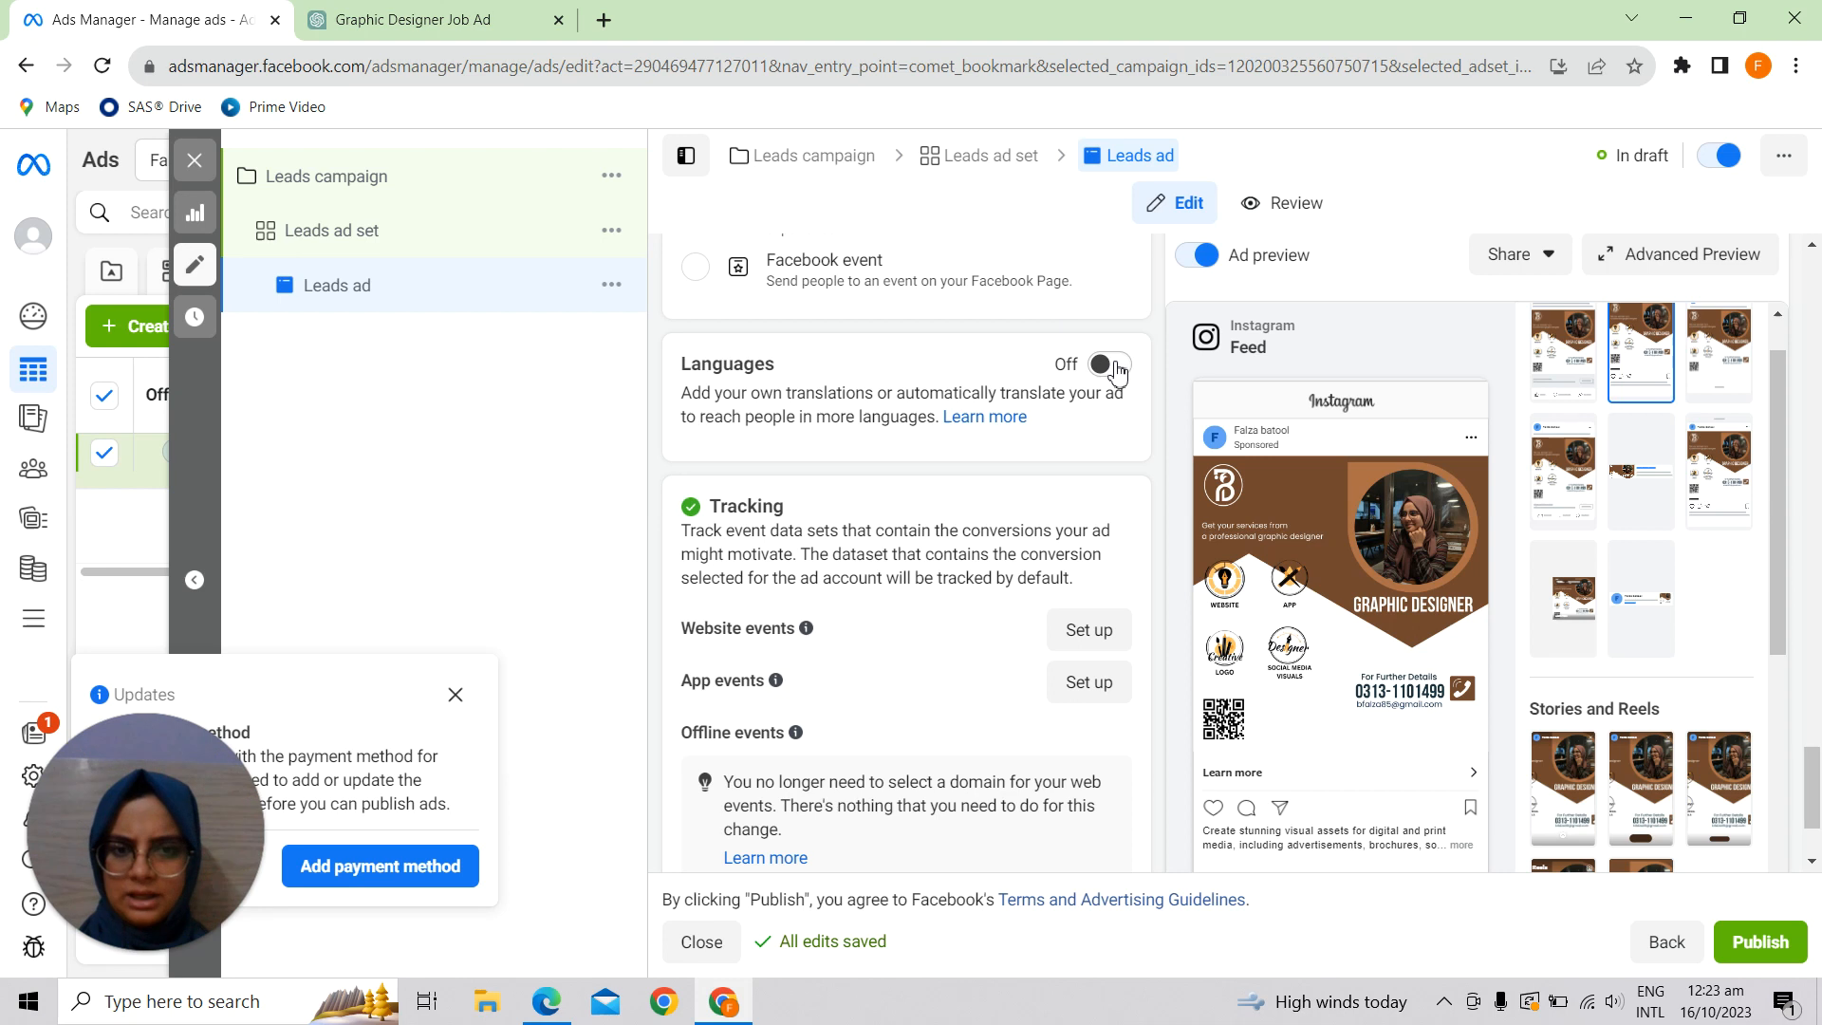
left_click(1112, 366)
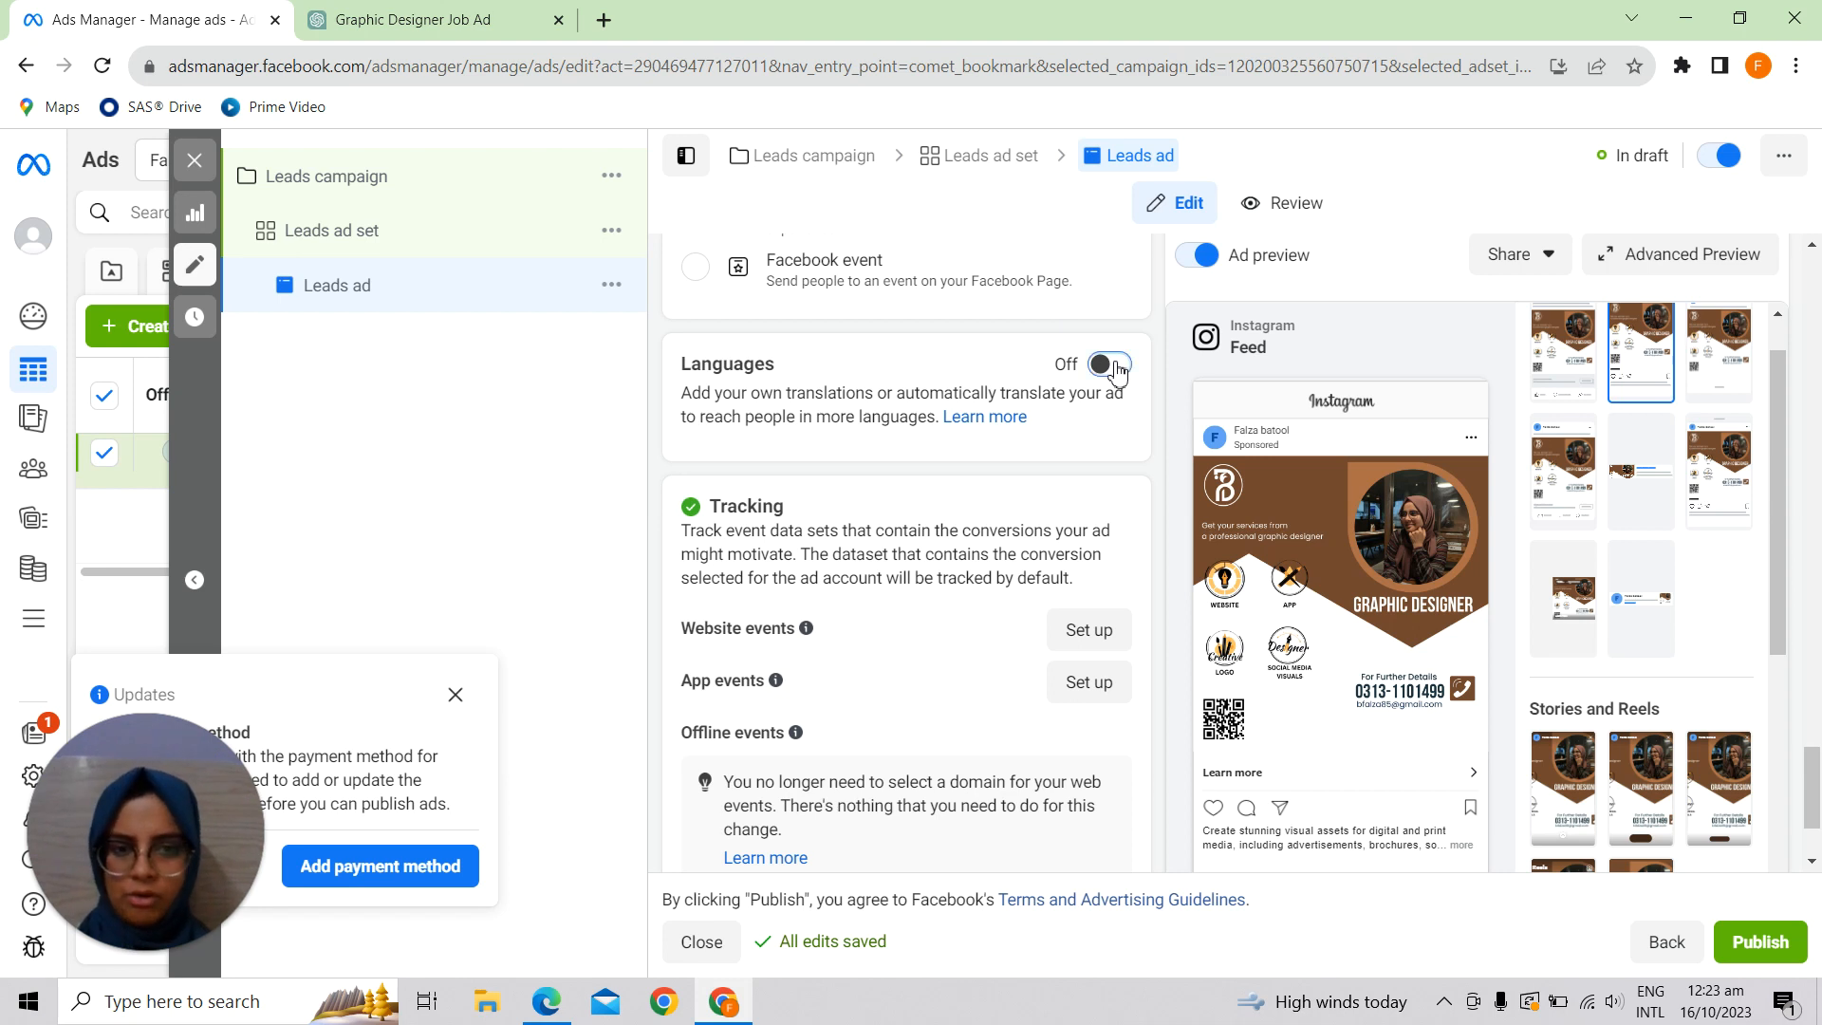
- Try to publish the Leads ad, then dismiss the payment information dialog without entering any details
scroll(848, 599, "down", 2)
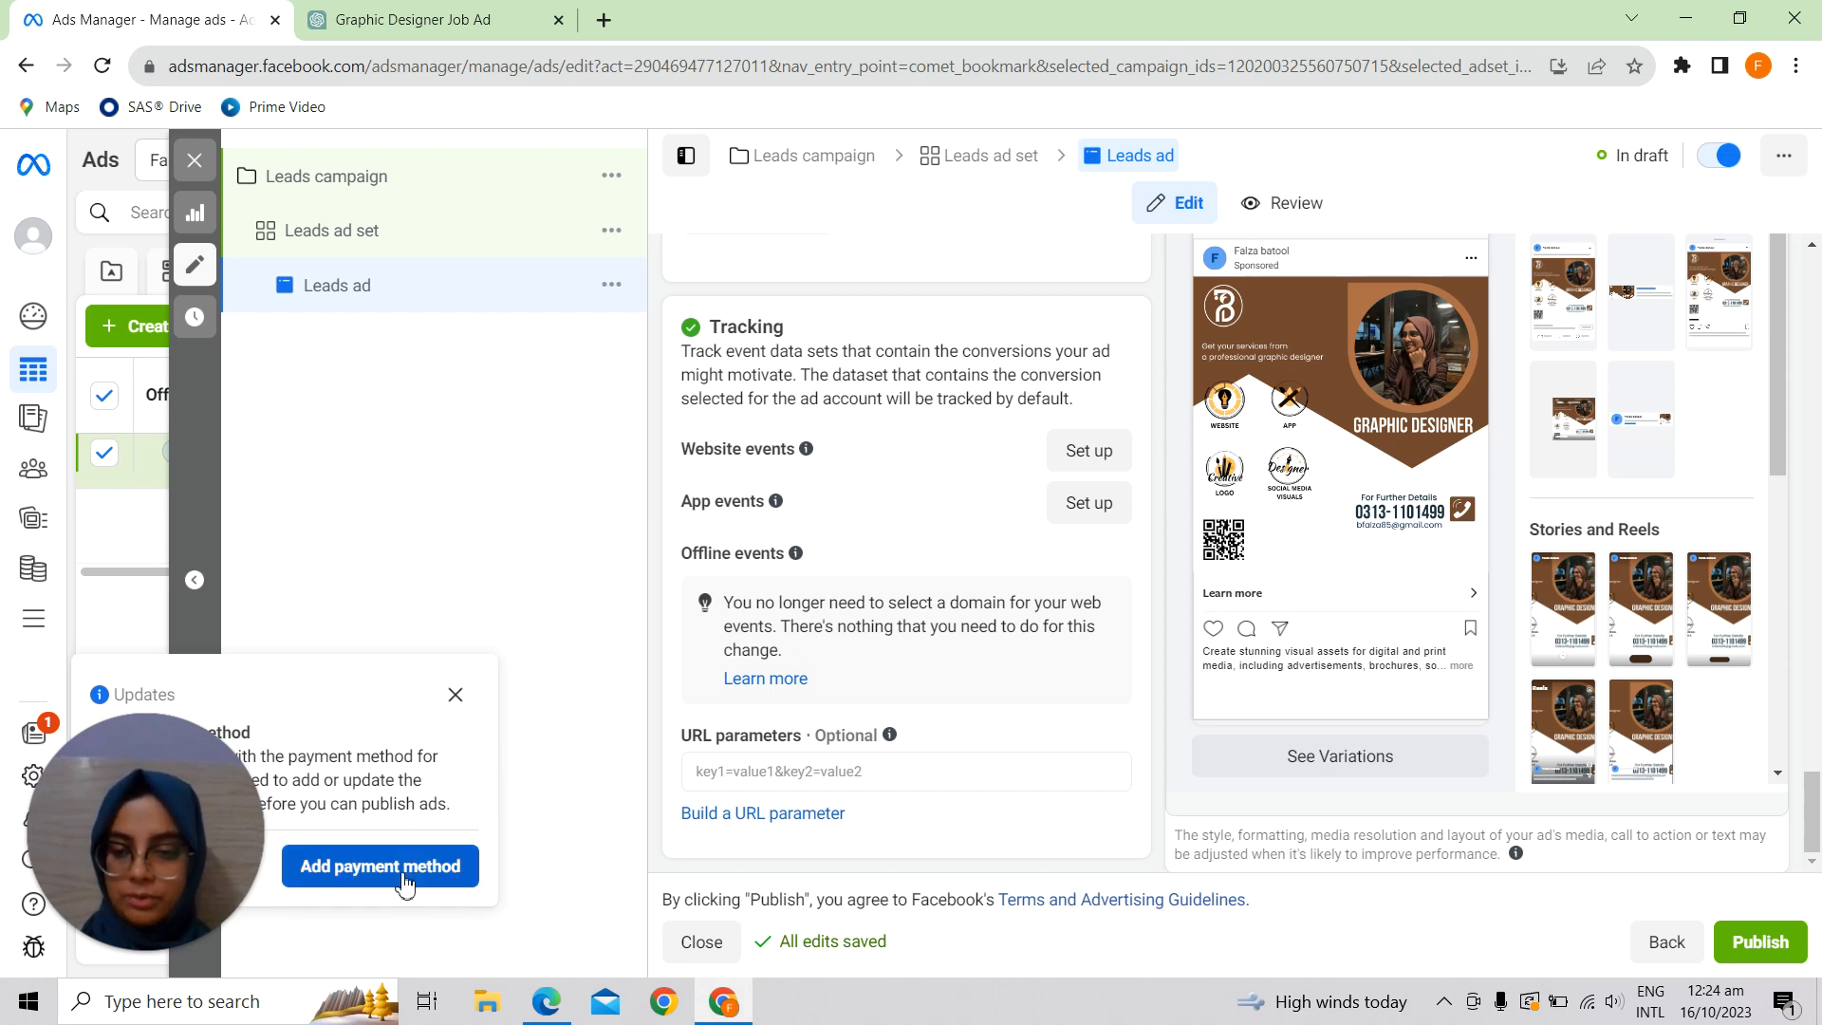
left_click(1766, 946)
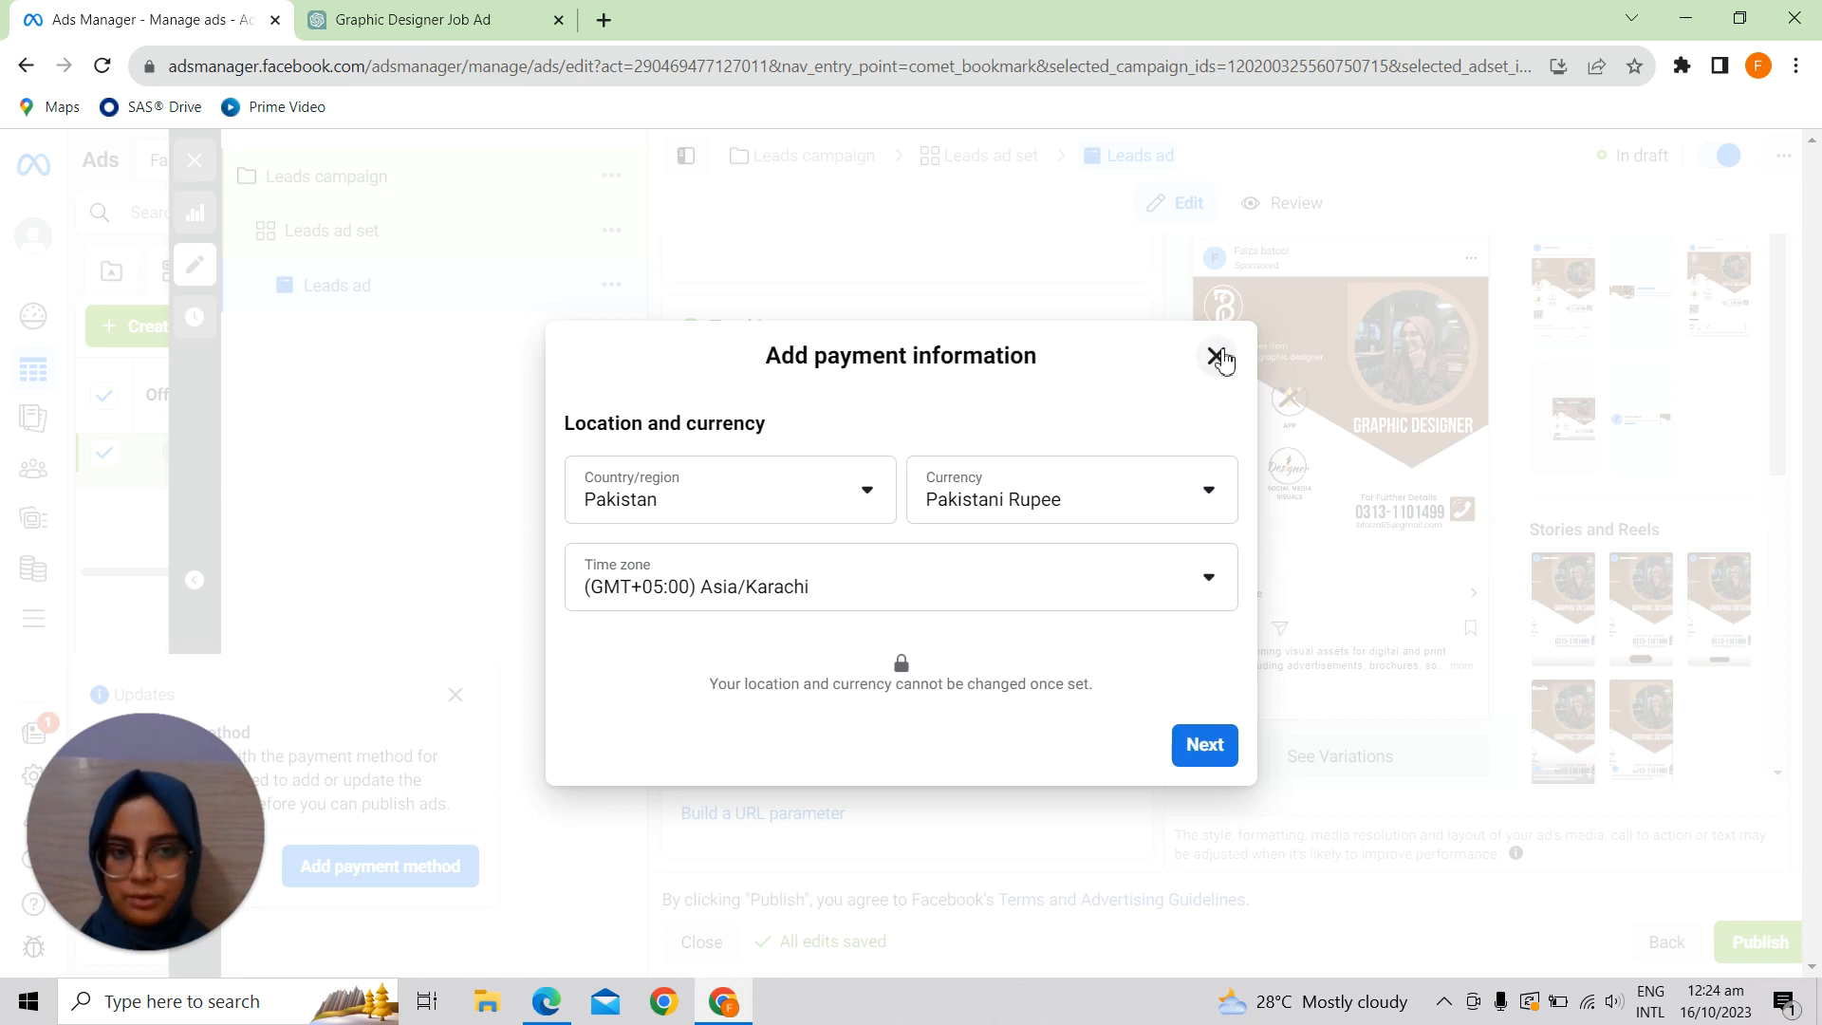
left_click(1217, 358)
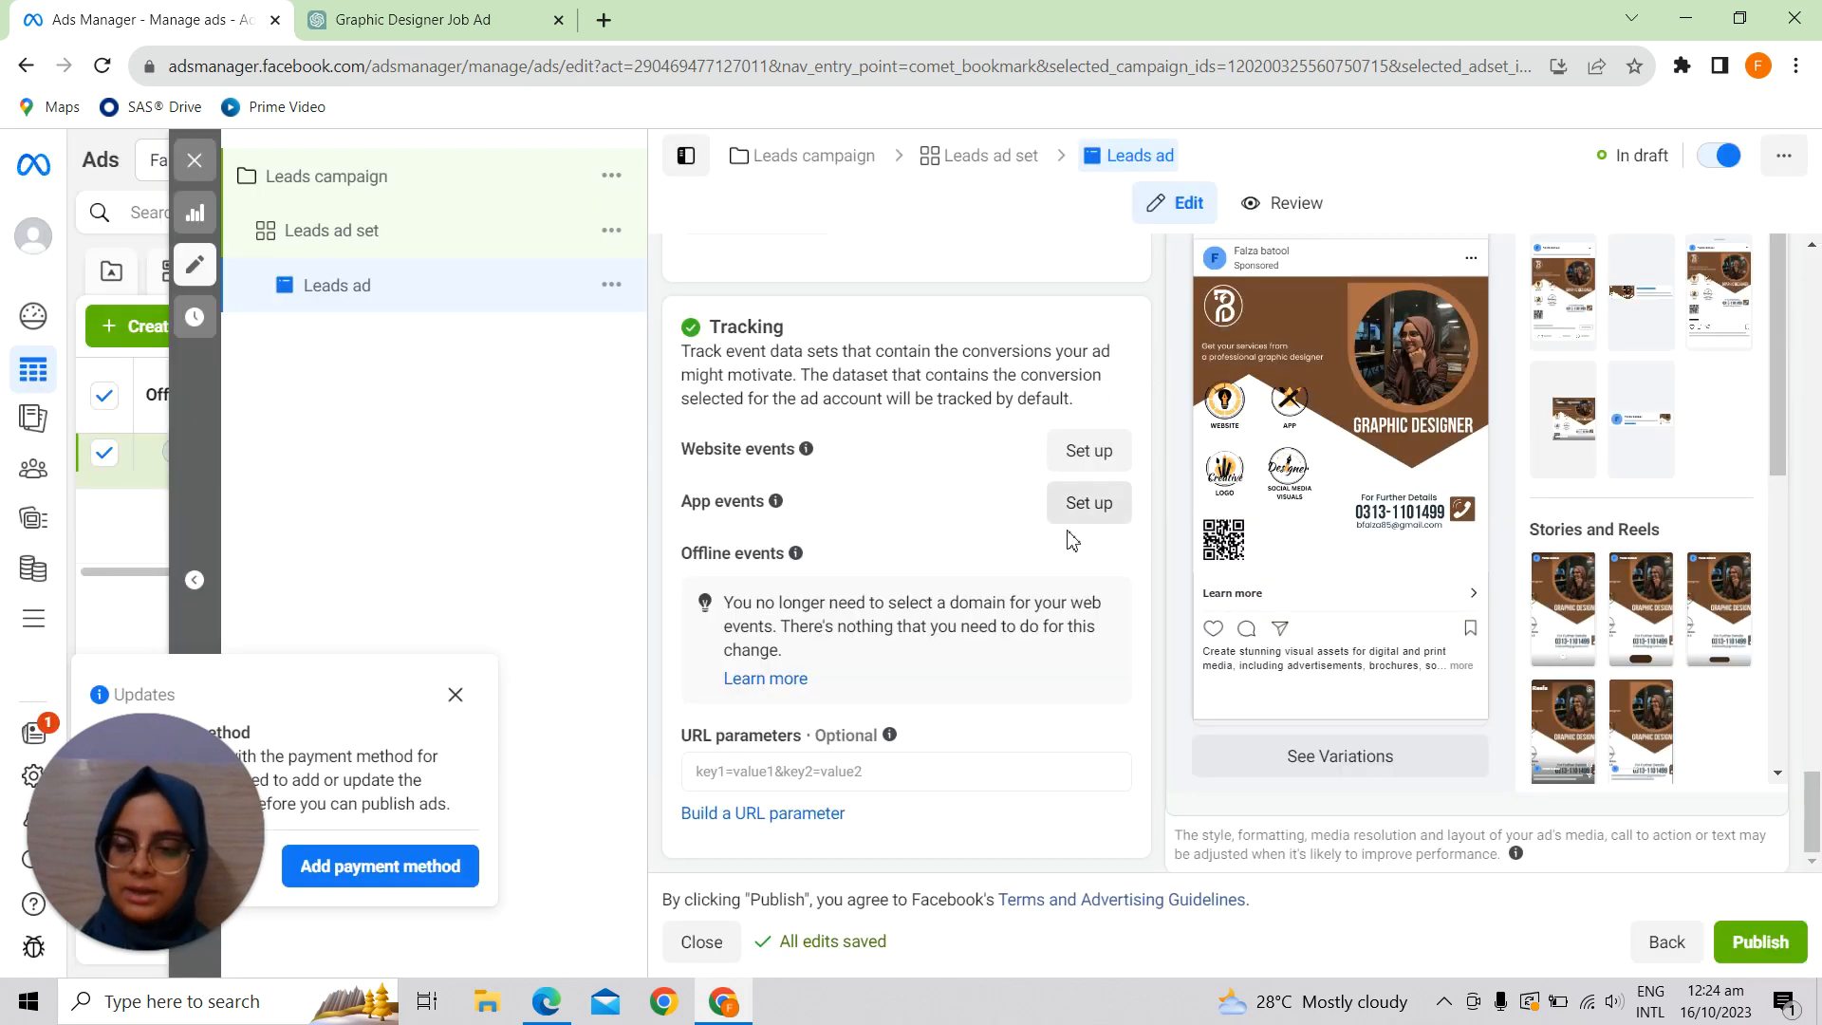